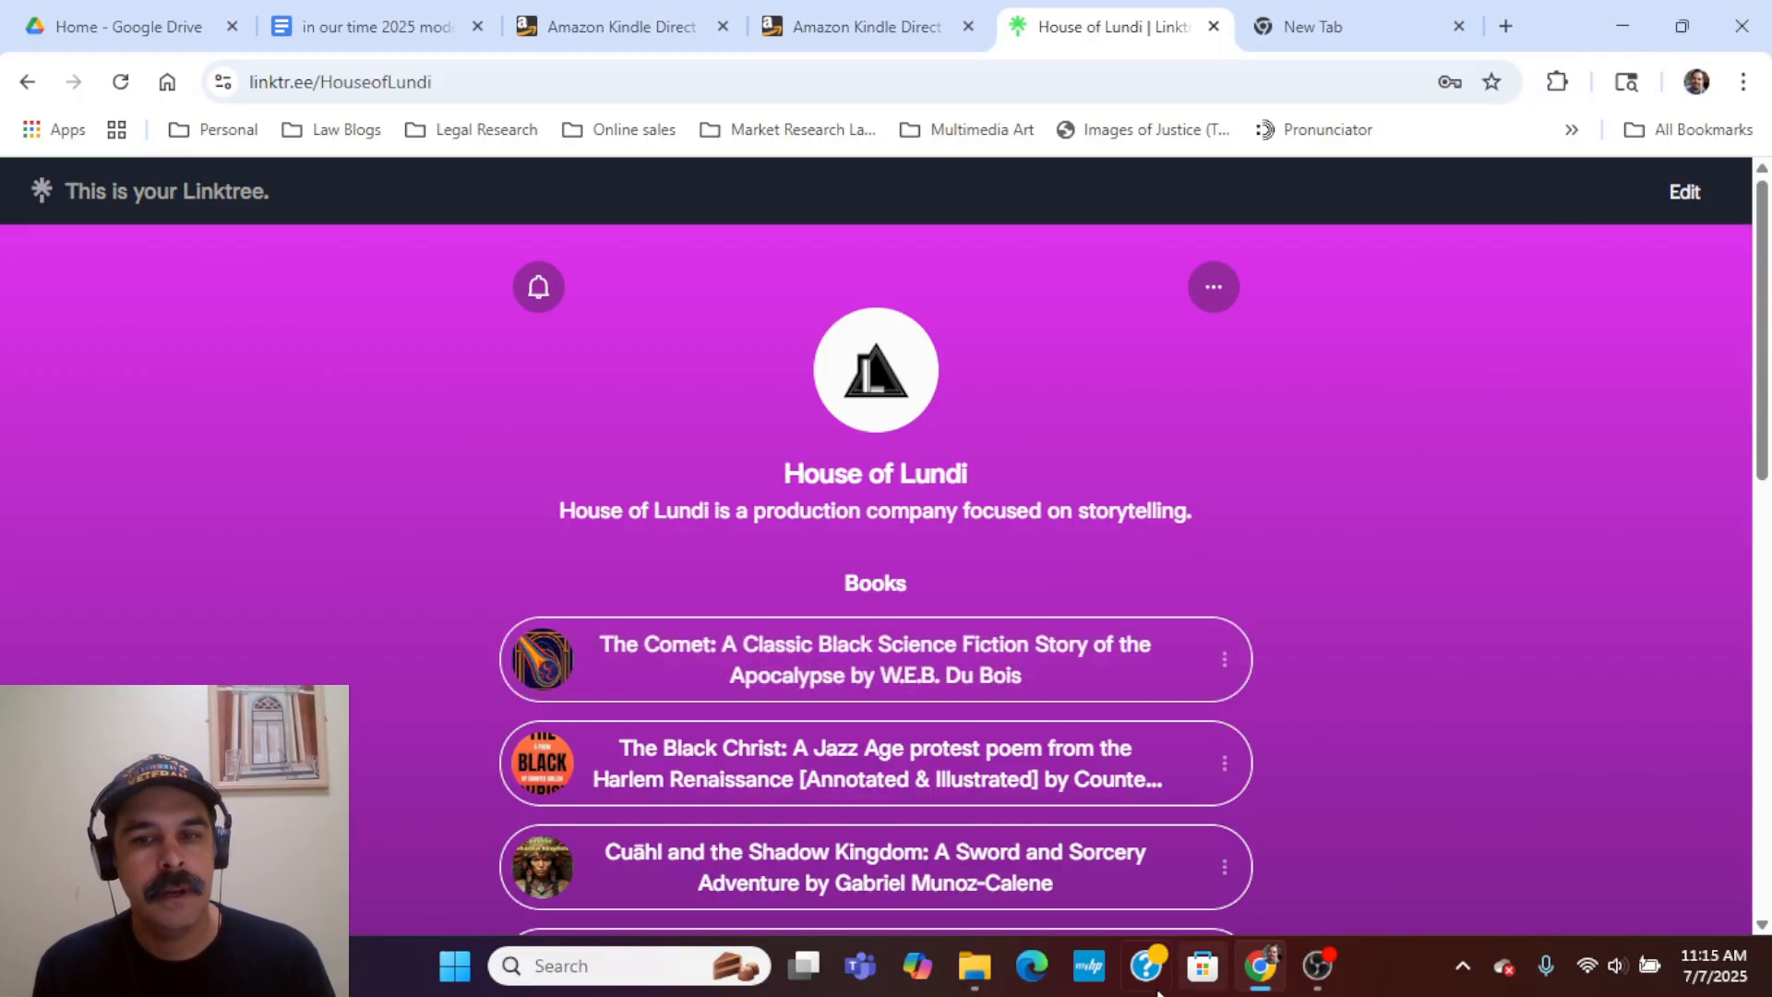
- Look through the list of published books on the House of Lundi Linktree page
click(972, 978)
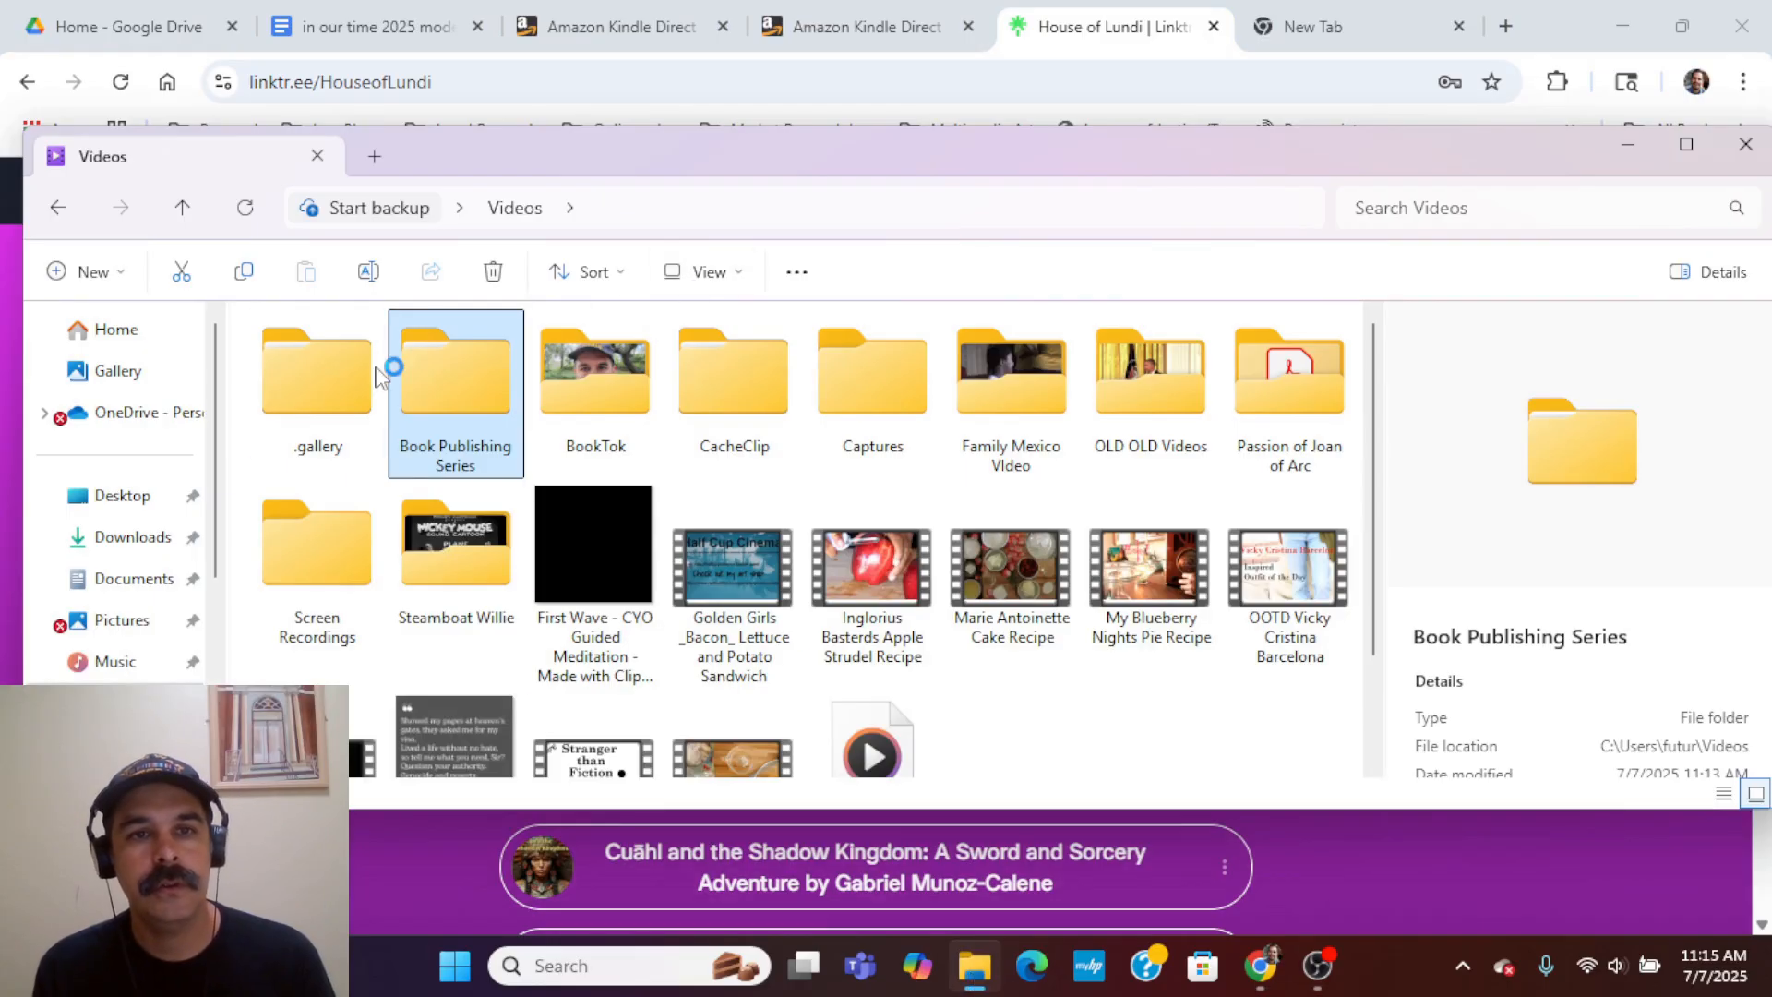
click(1624, 143)
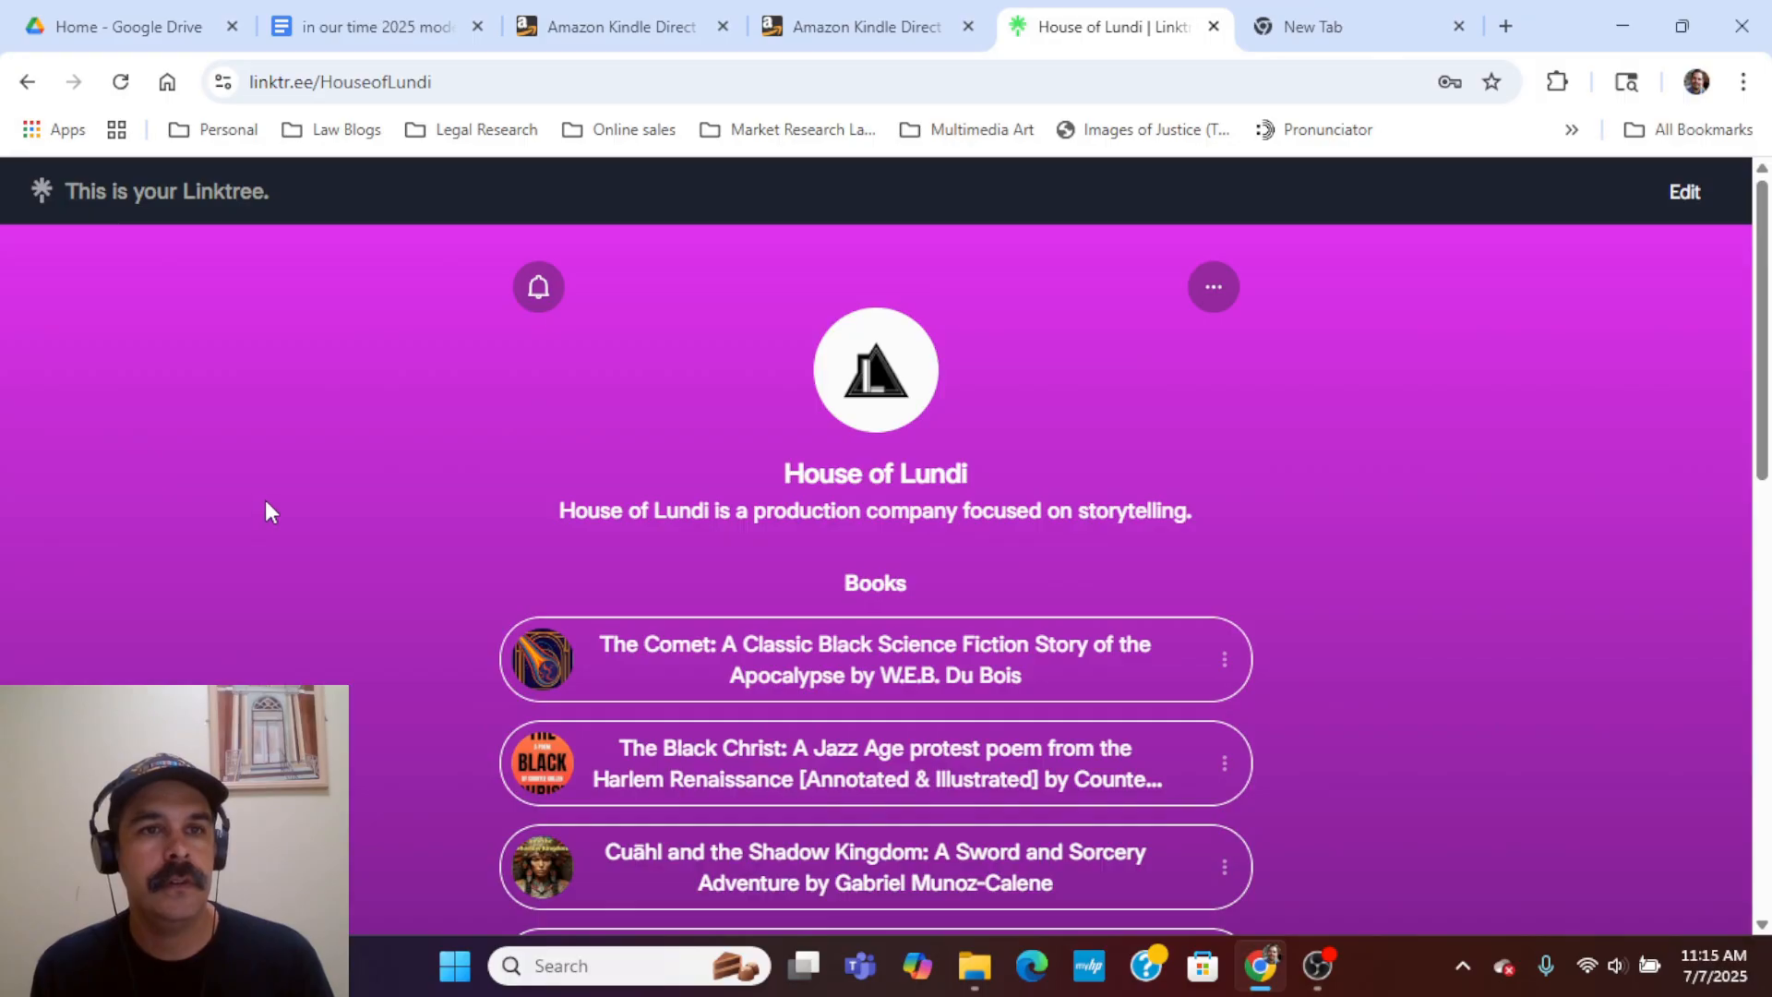
scroll(265, 505, down, 3)
scroll(264, 500, up, 2)
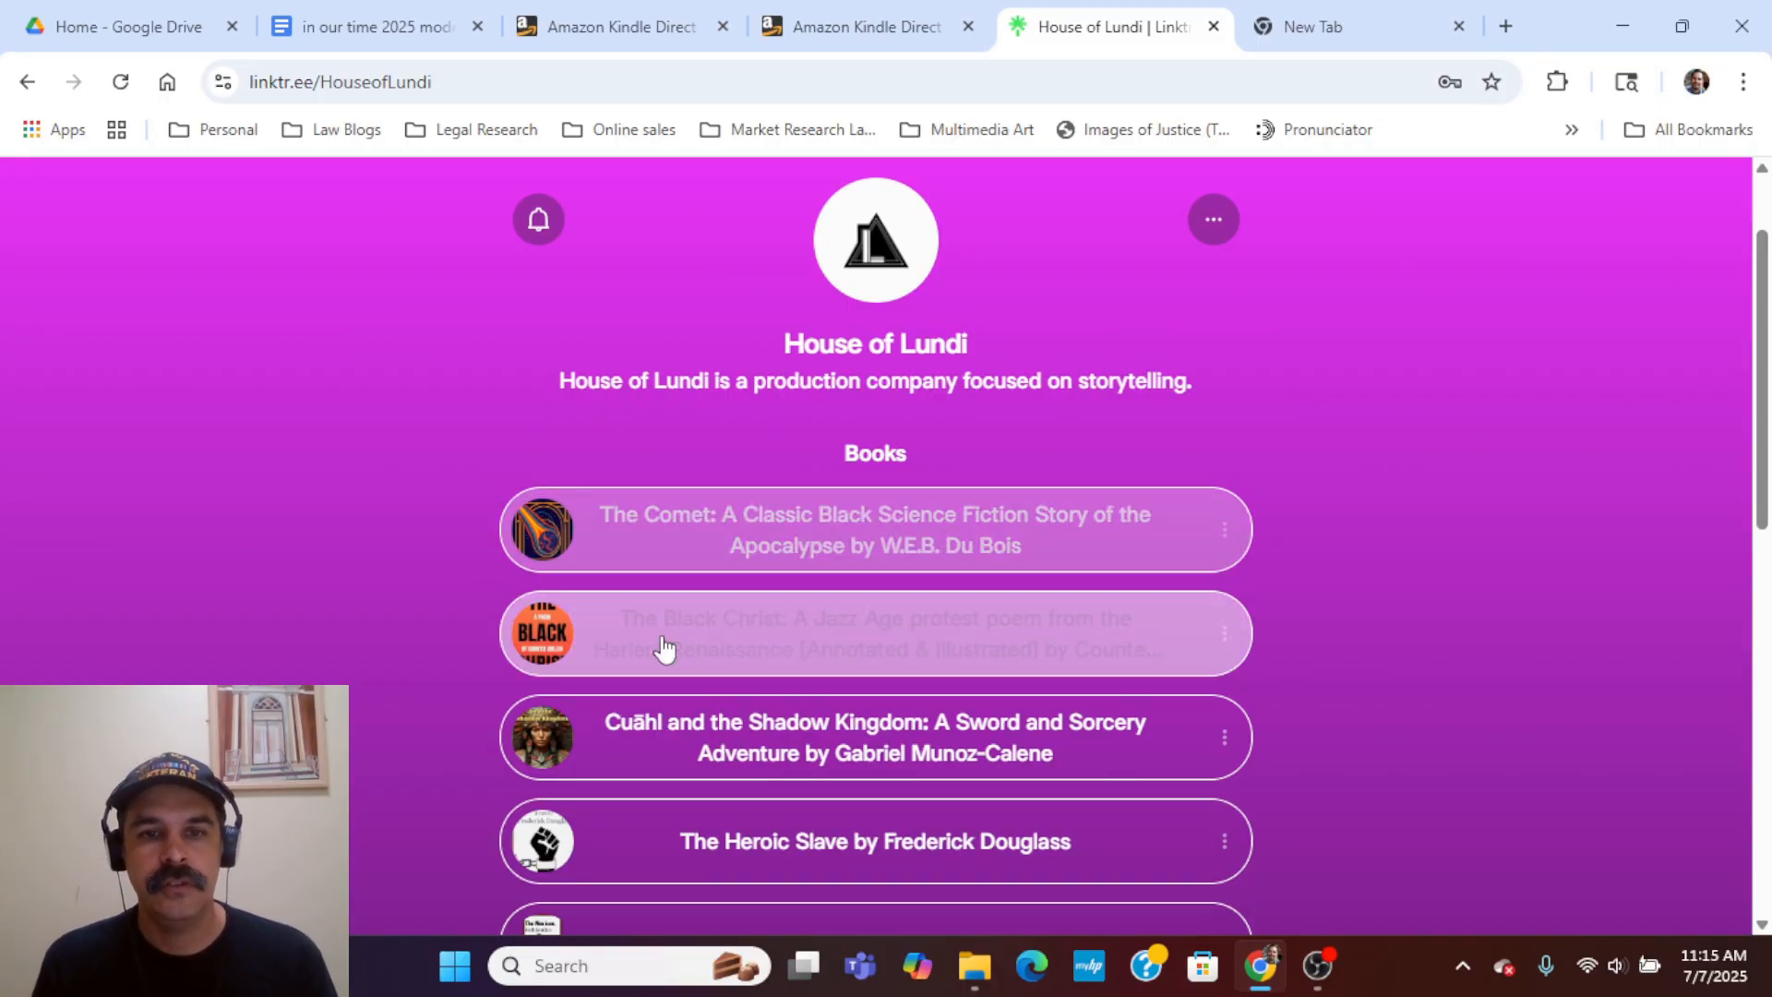
scroll(637, 720, down, 4)
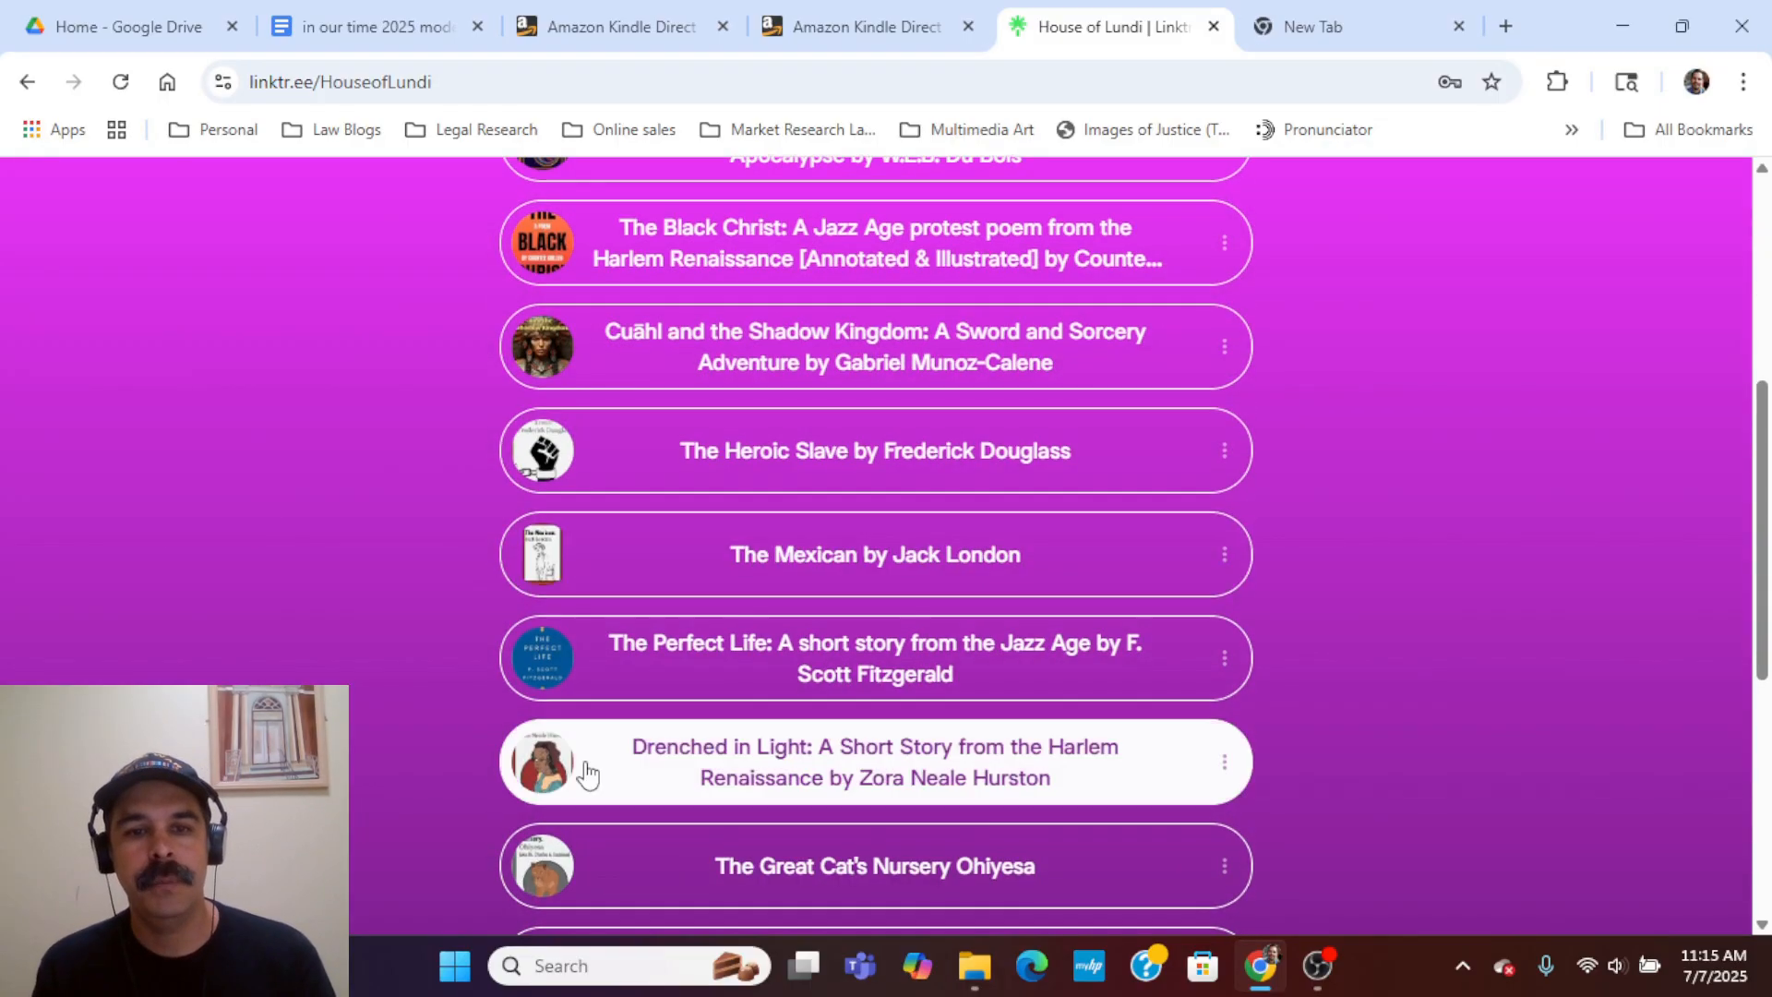
scroll(600, 784, down, 3)
scroll(605, 787, up, 7)
scroll(607, 789, down, 2)
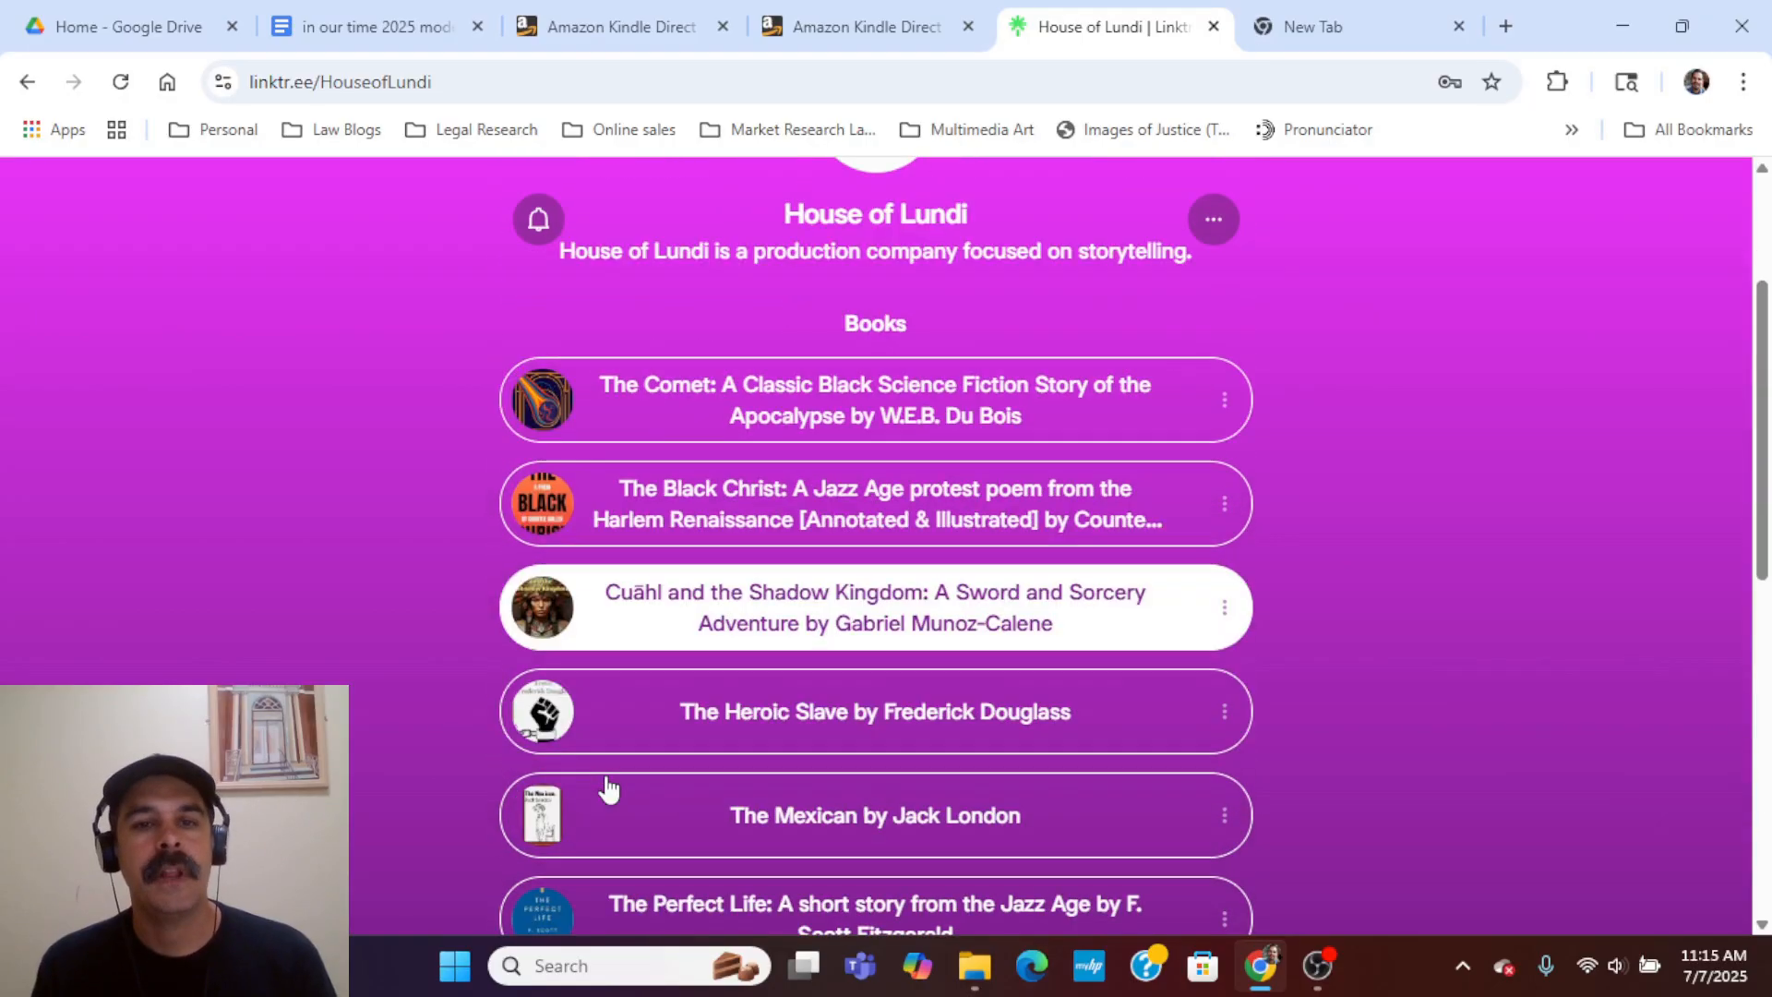
scroll(309, 646, down, 3)
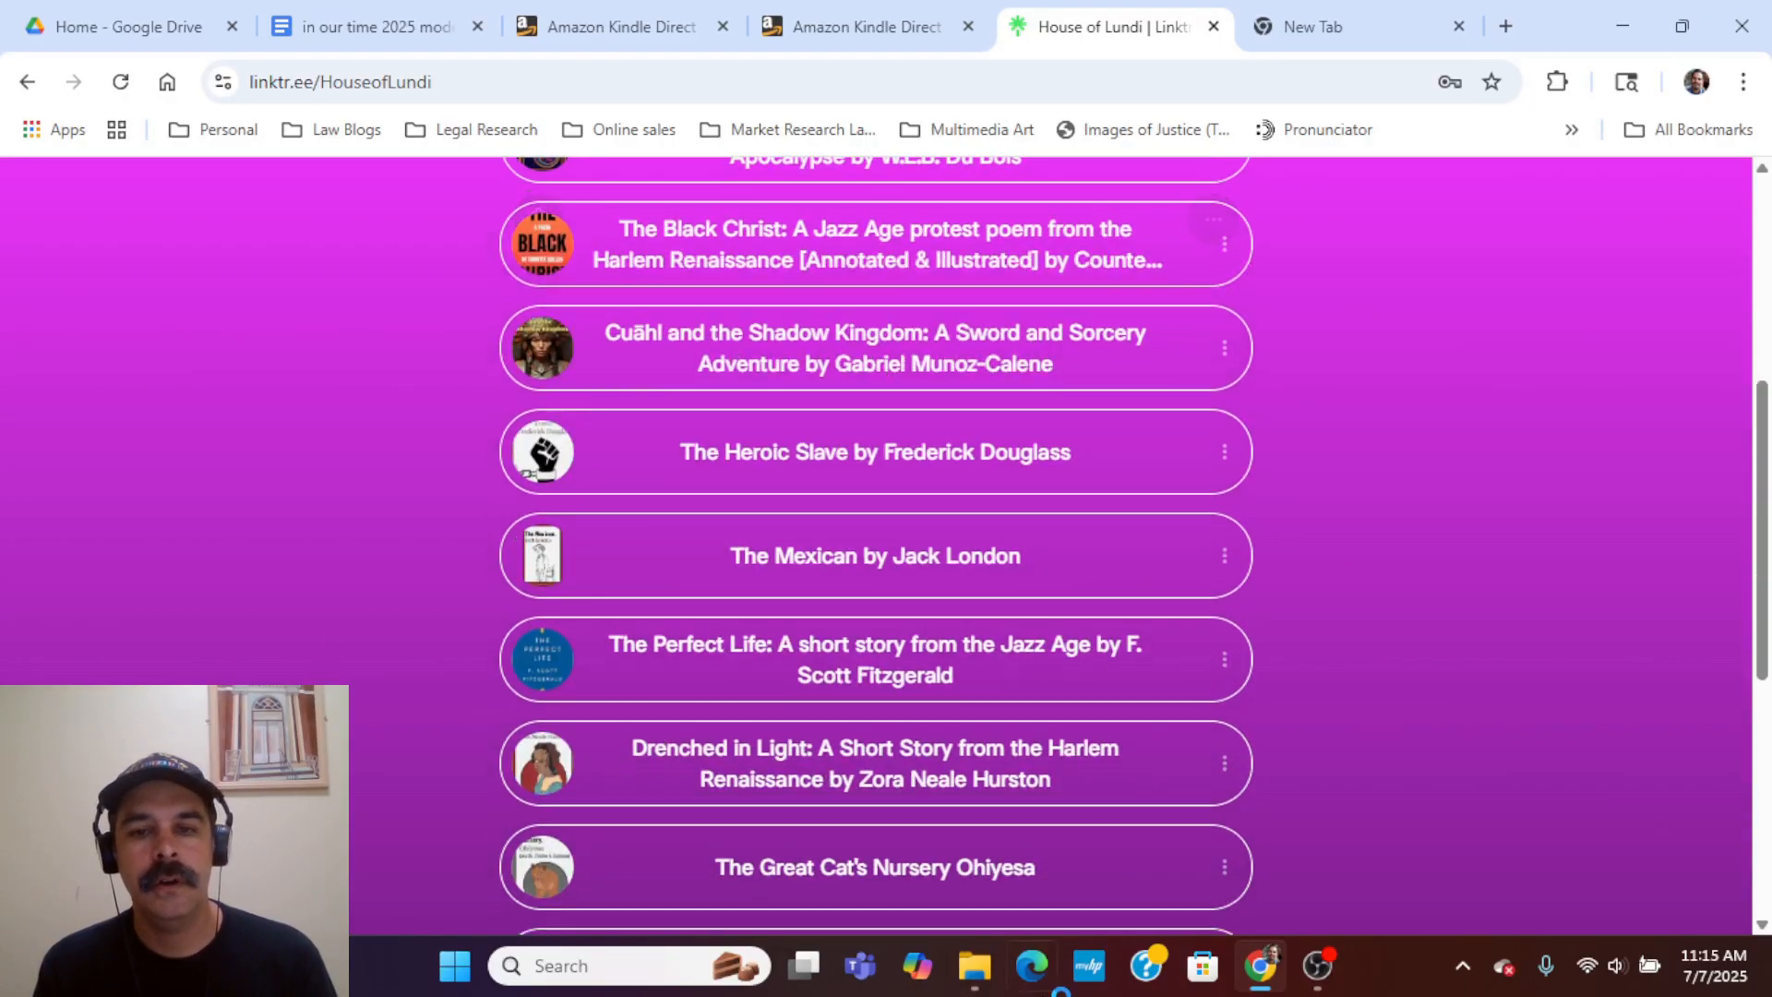
- Switch to File Explorer and open the "hemmingway potrait" BLEND file from the "Hemingway in our time" folder in Documents, PD Books
click(978, 969)
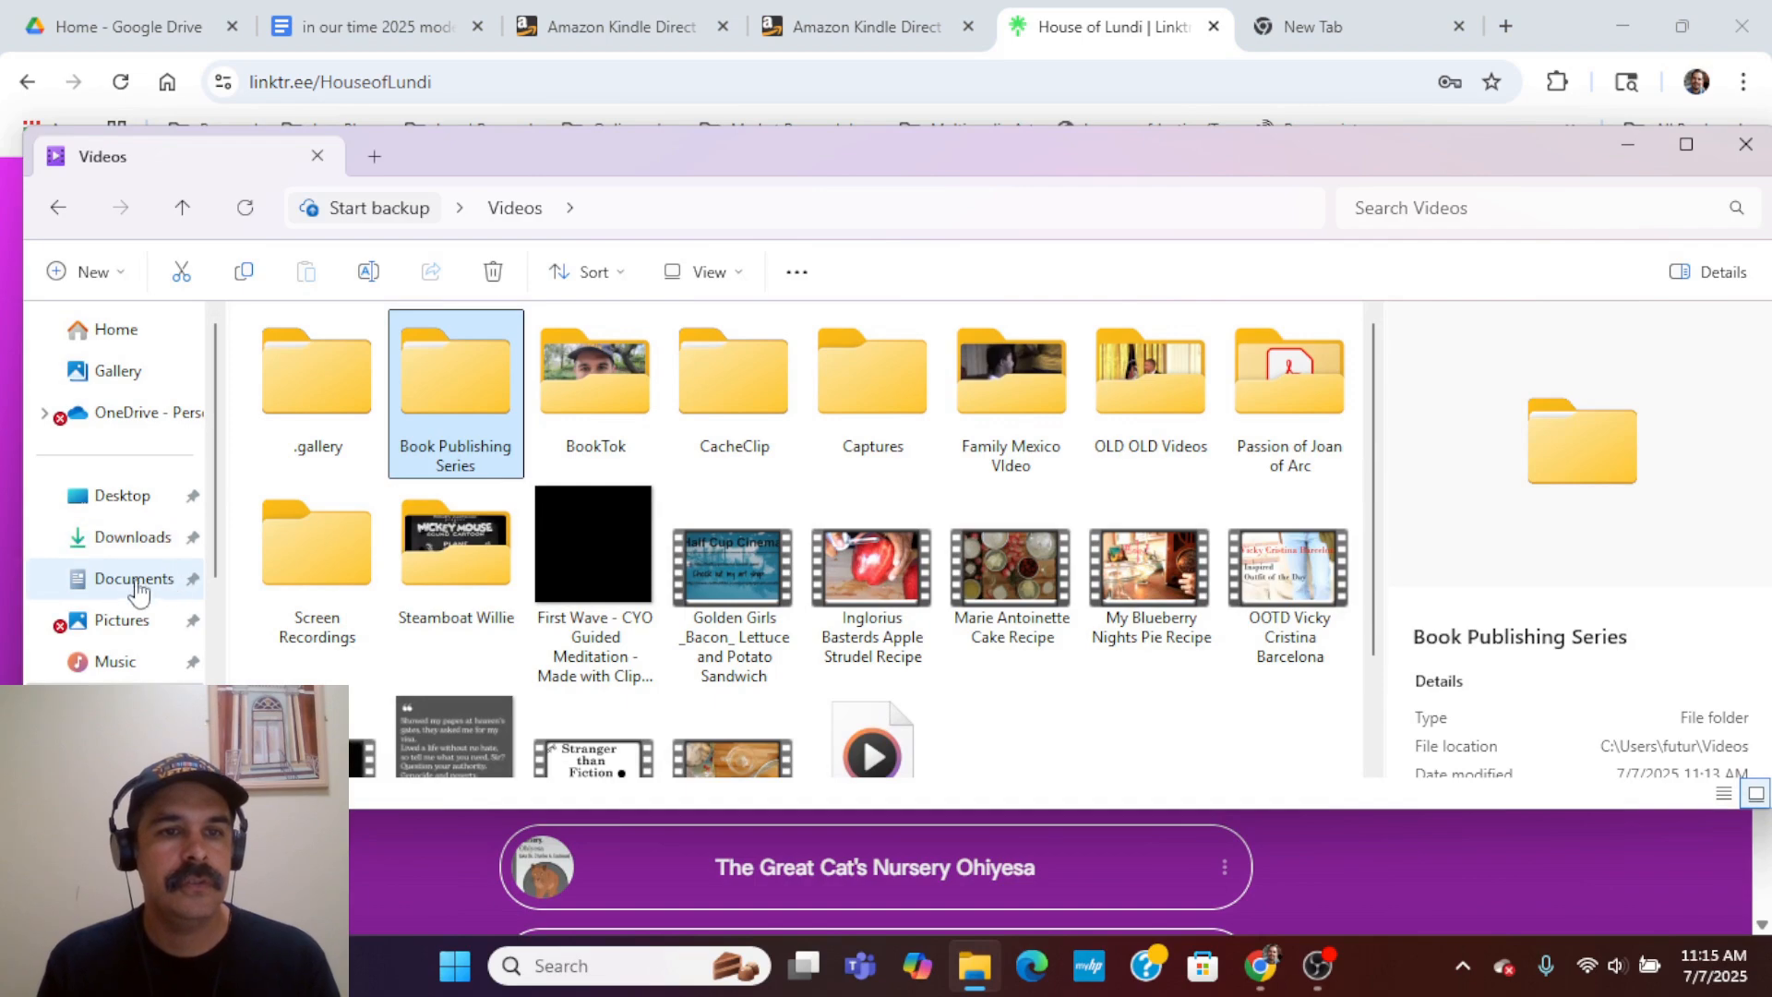
click(135, 581)
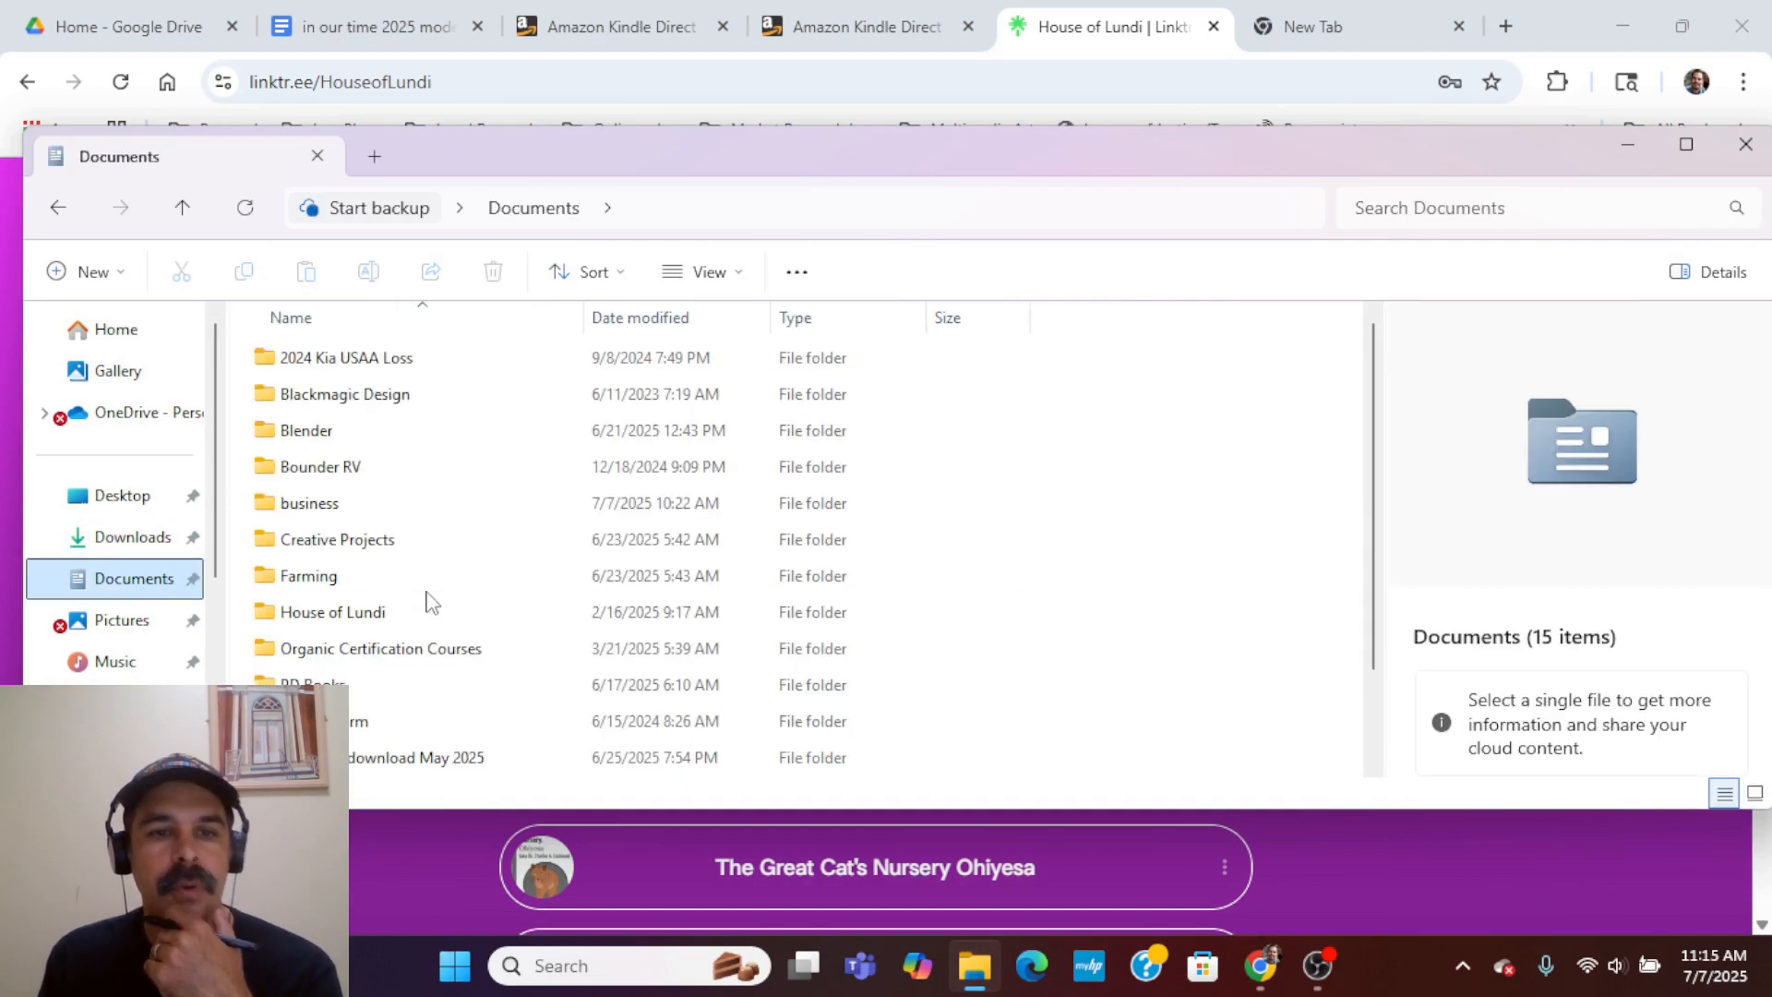
click(376, 691)
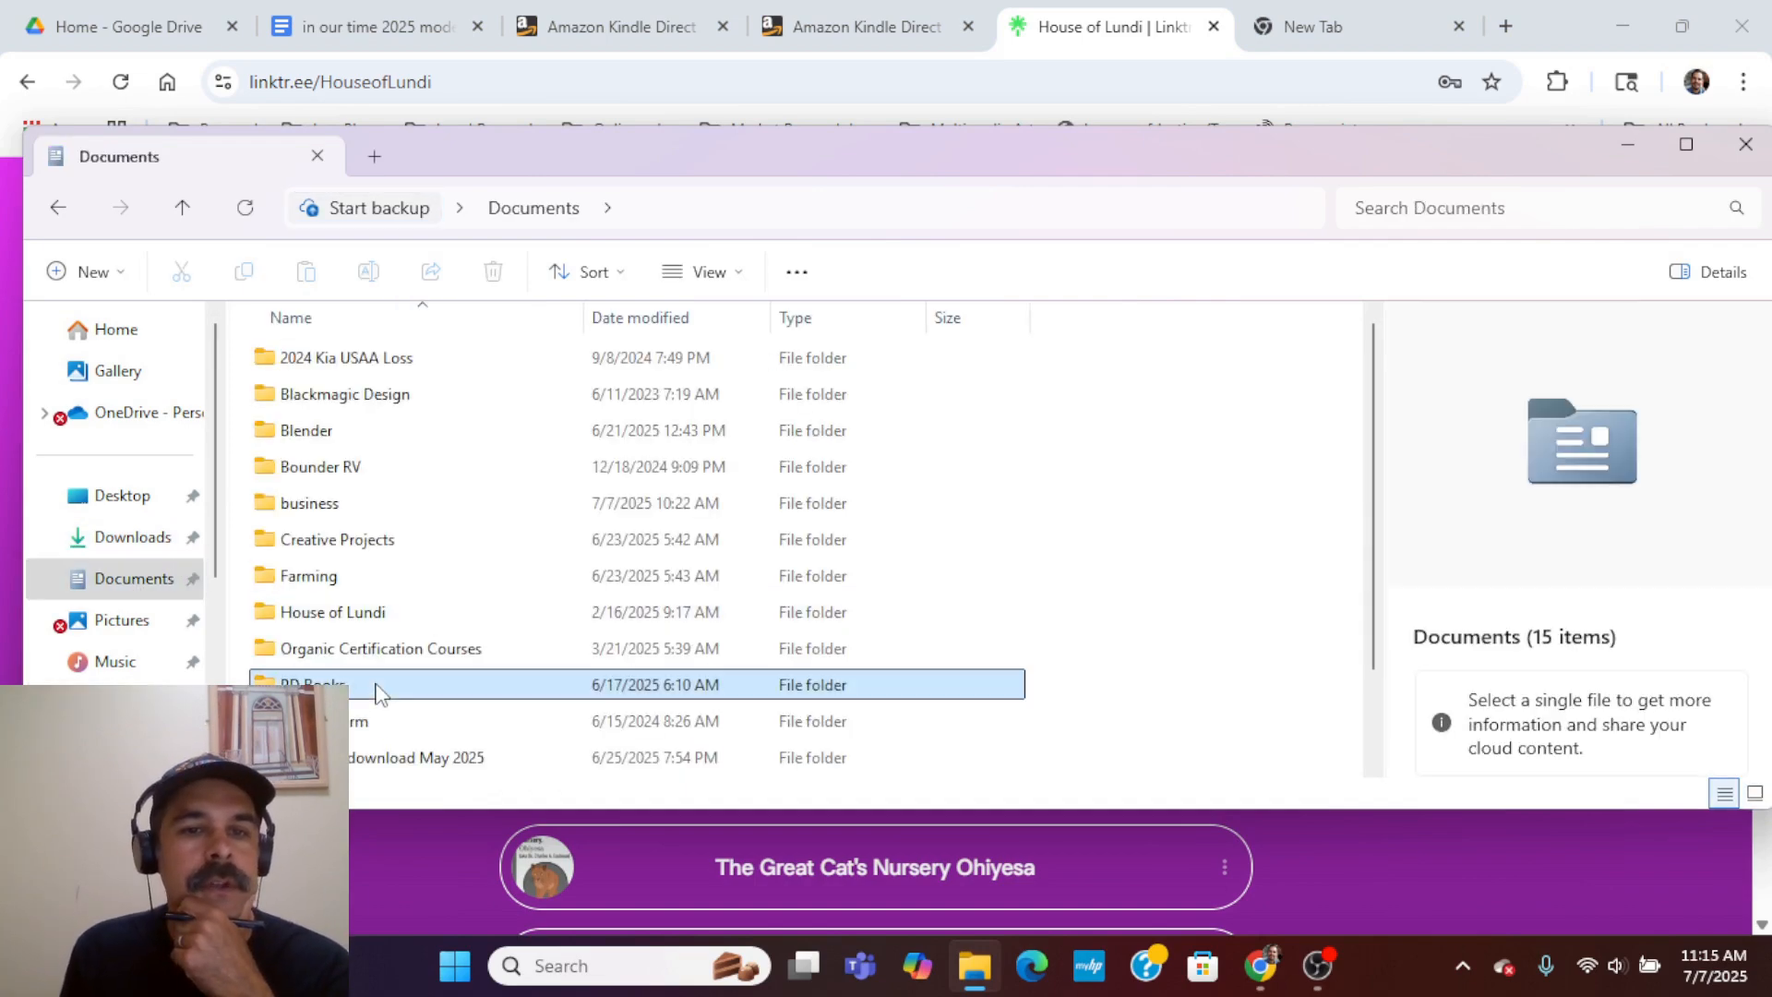
double_click(377, 690)
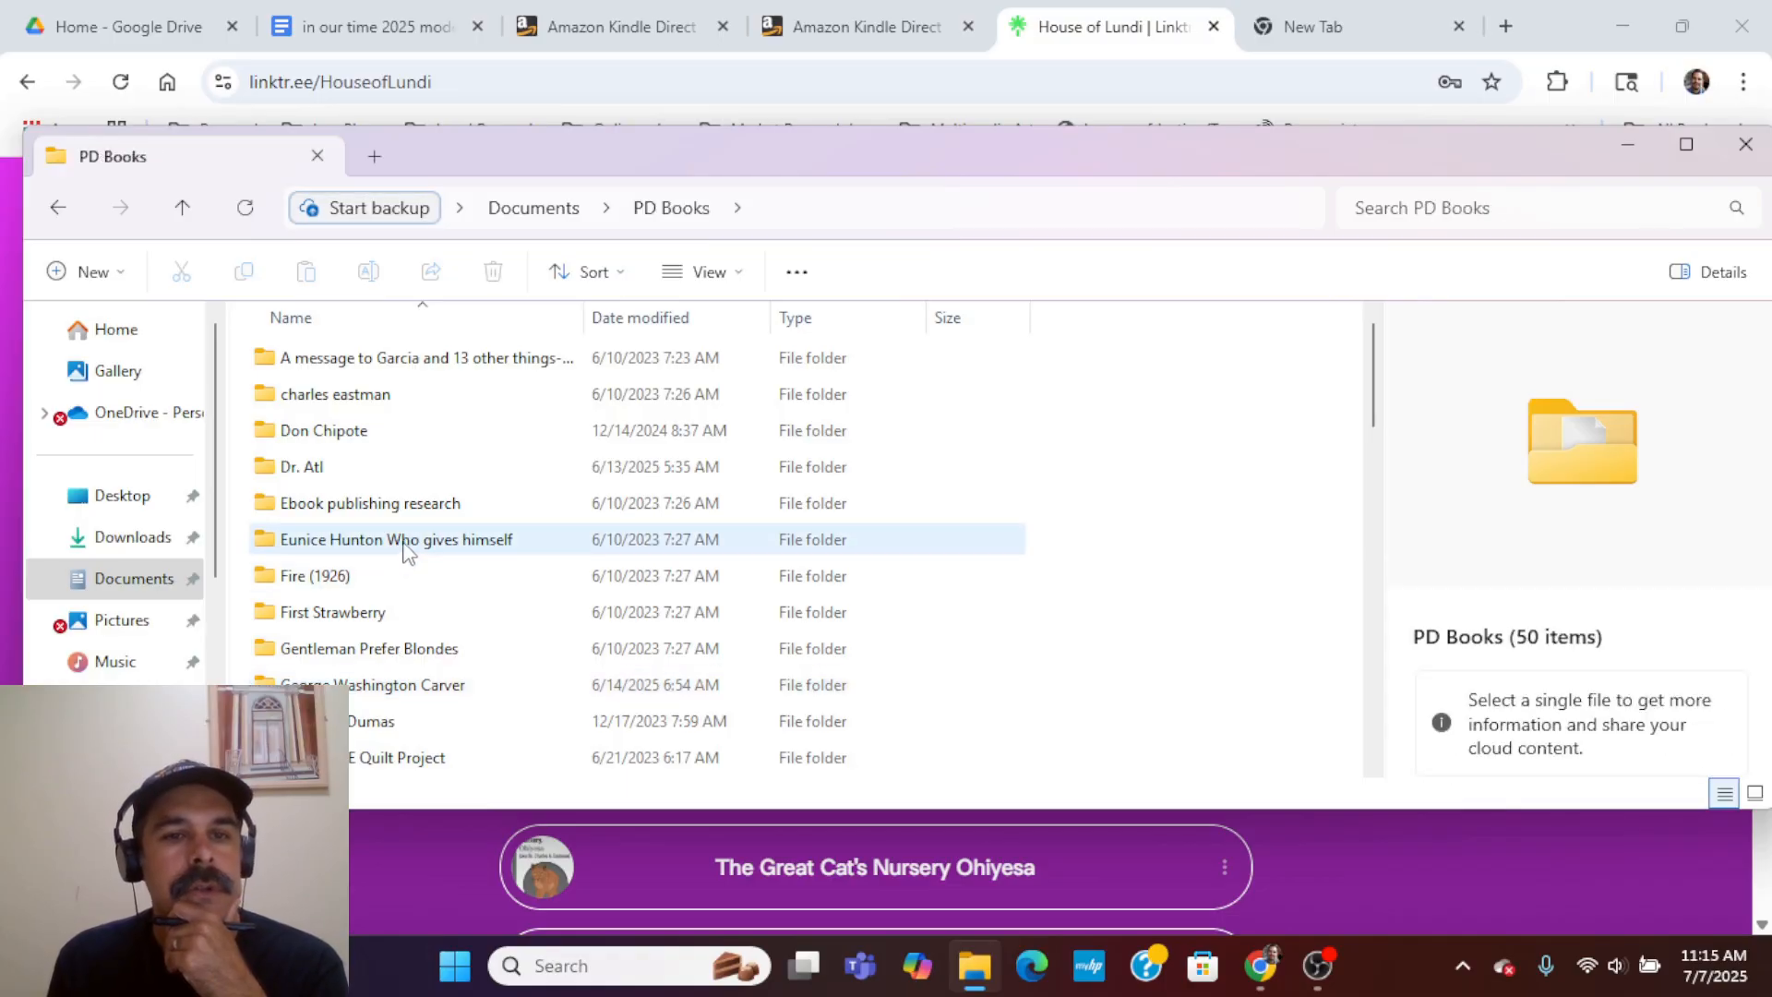
scroll(449, 690, down, 1)
click(452, 691)
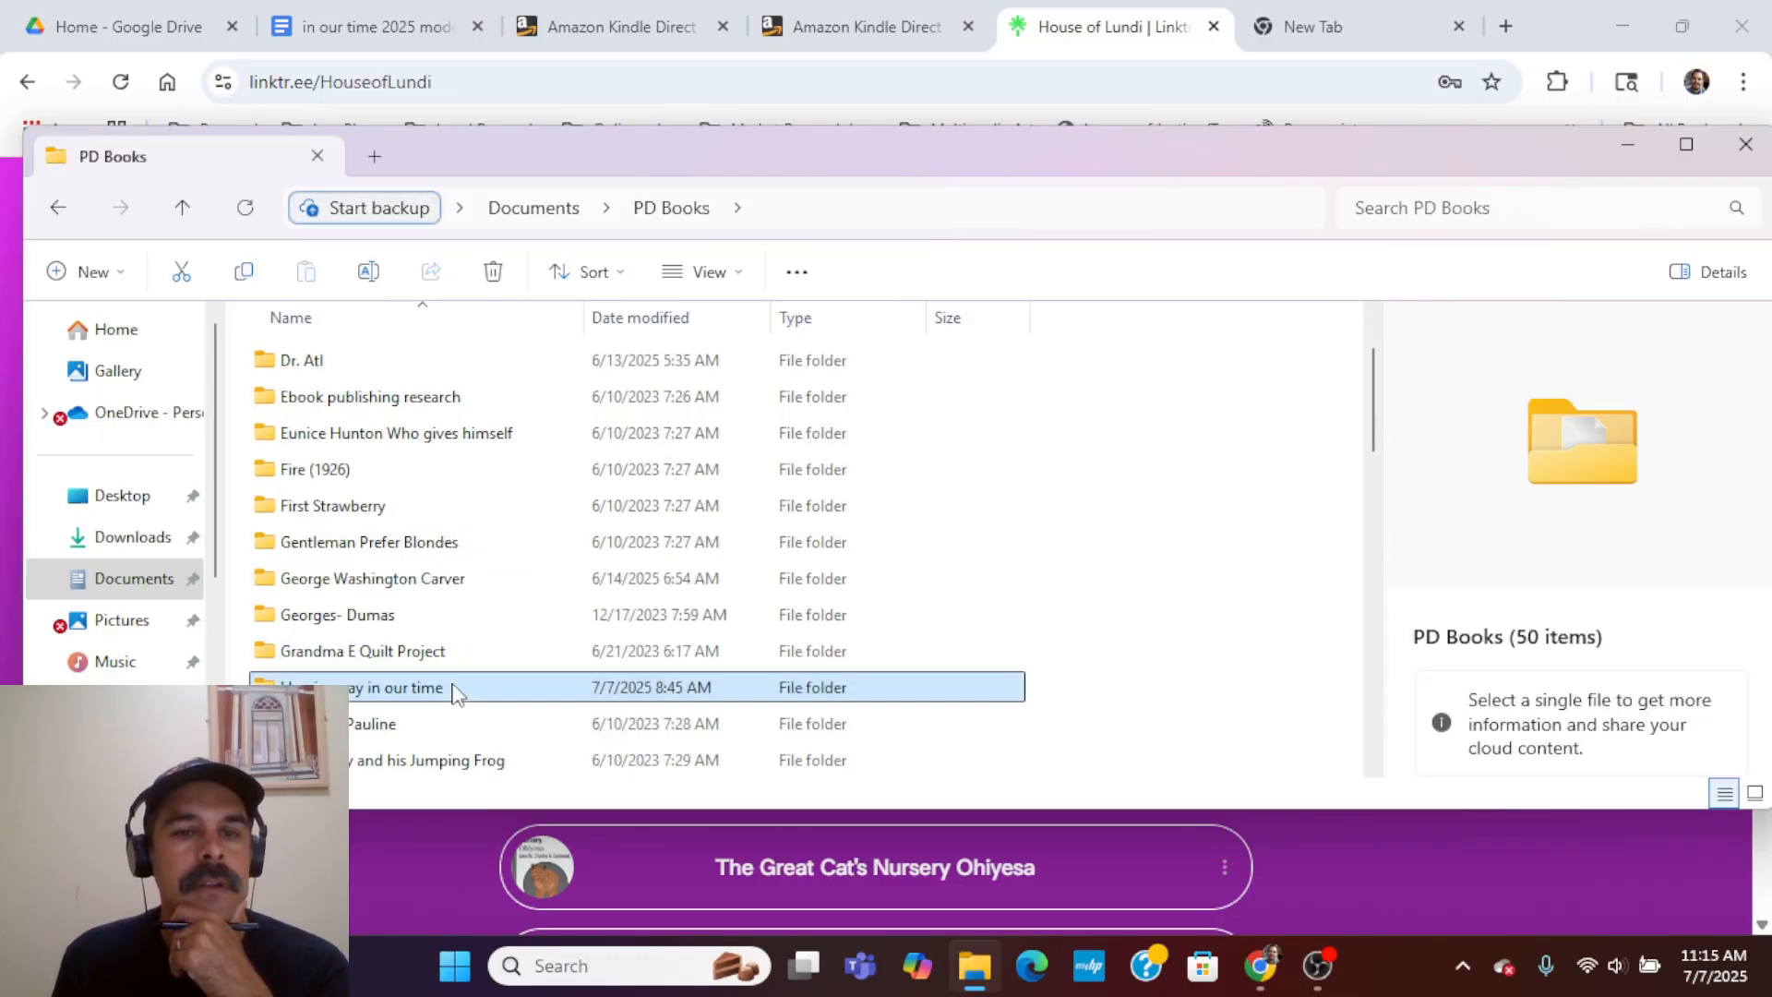
double_click(452, 690)
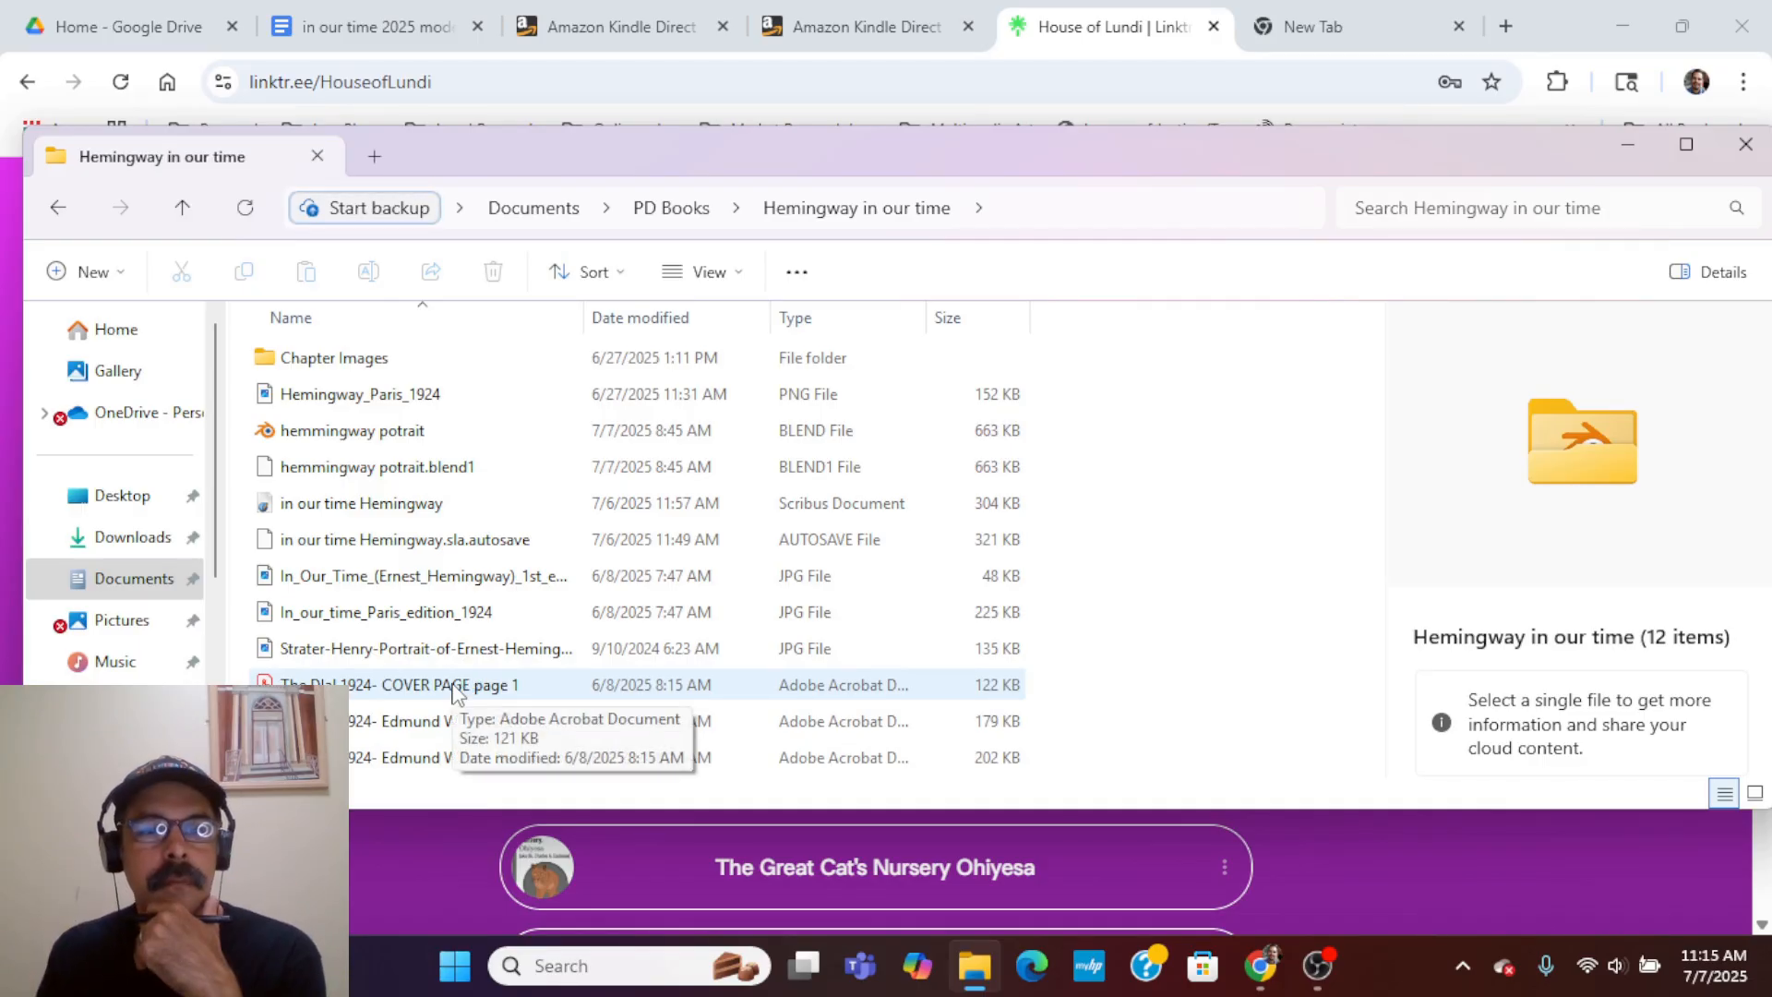
click(404, 438)
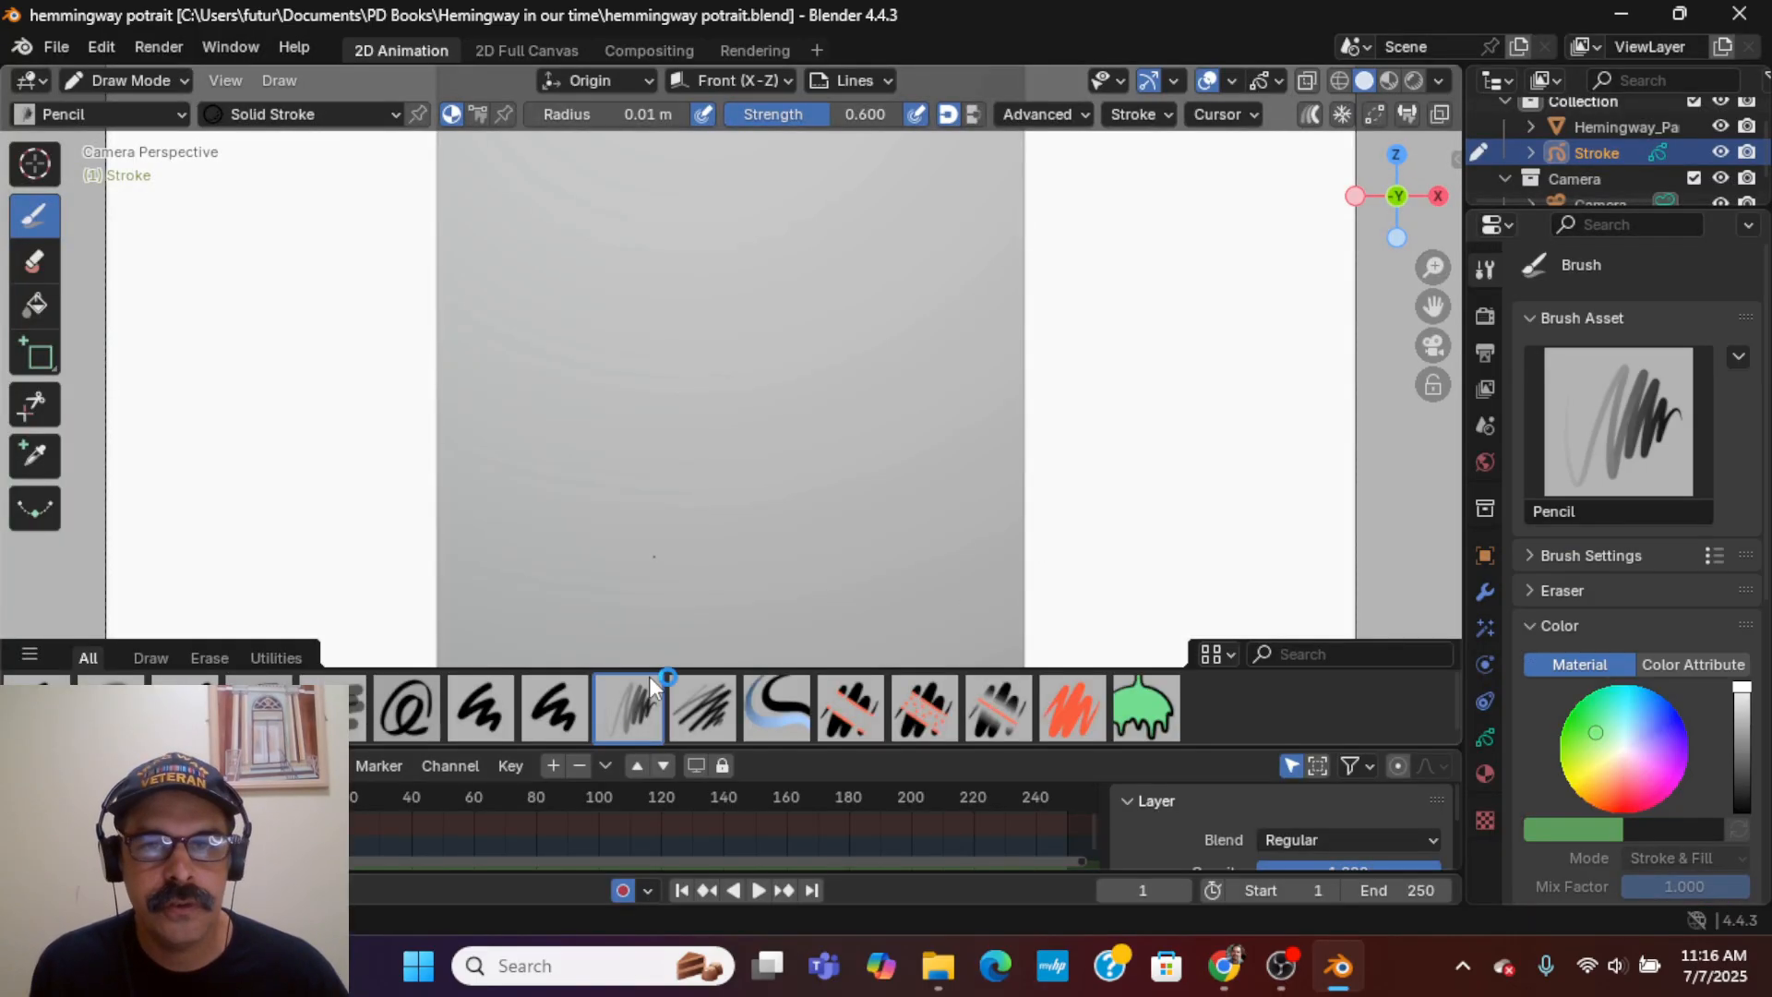
- Choose the Pen 02 brush for drawing on the Stroke object over the reference photo
click(553, 708)
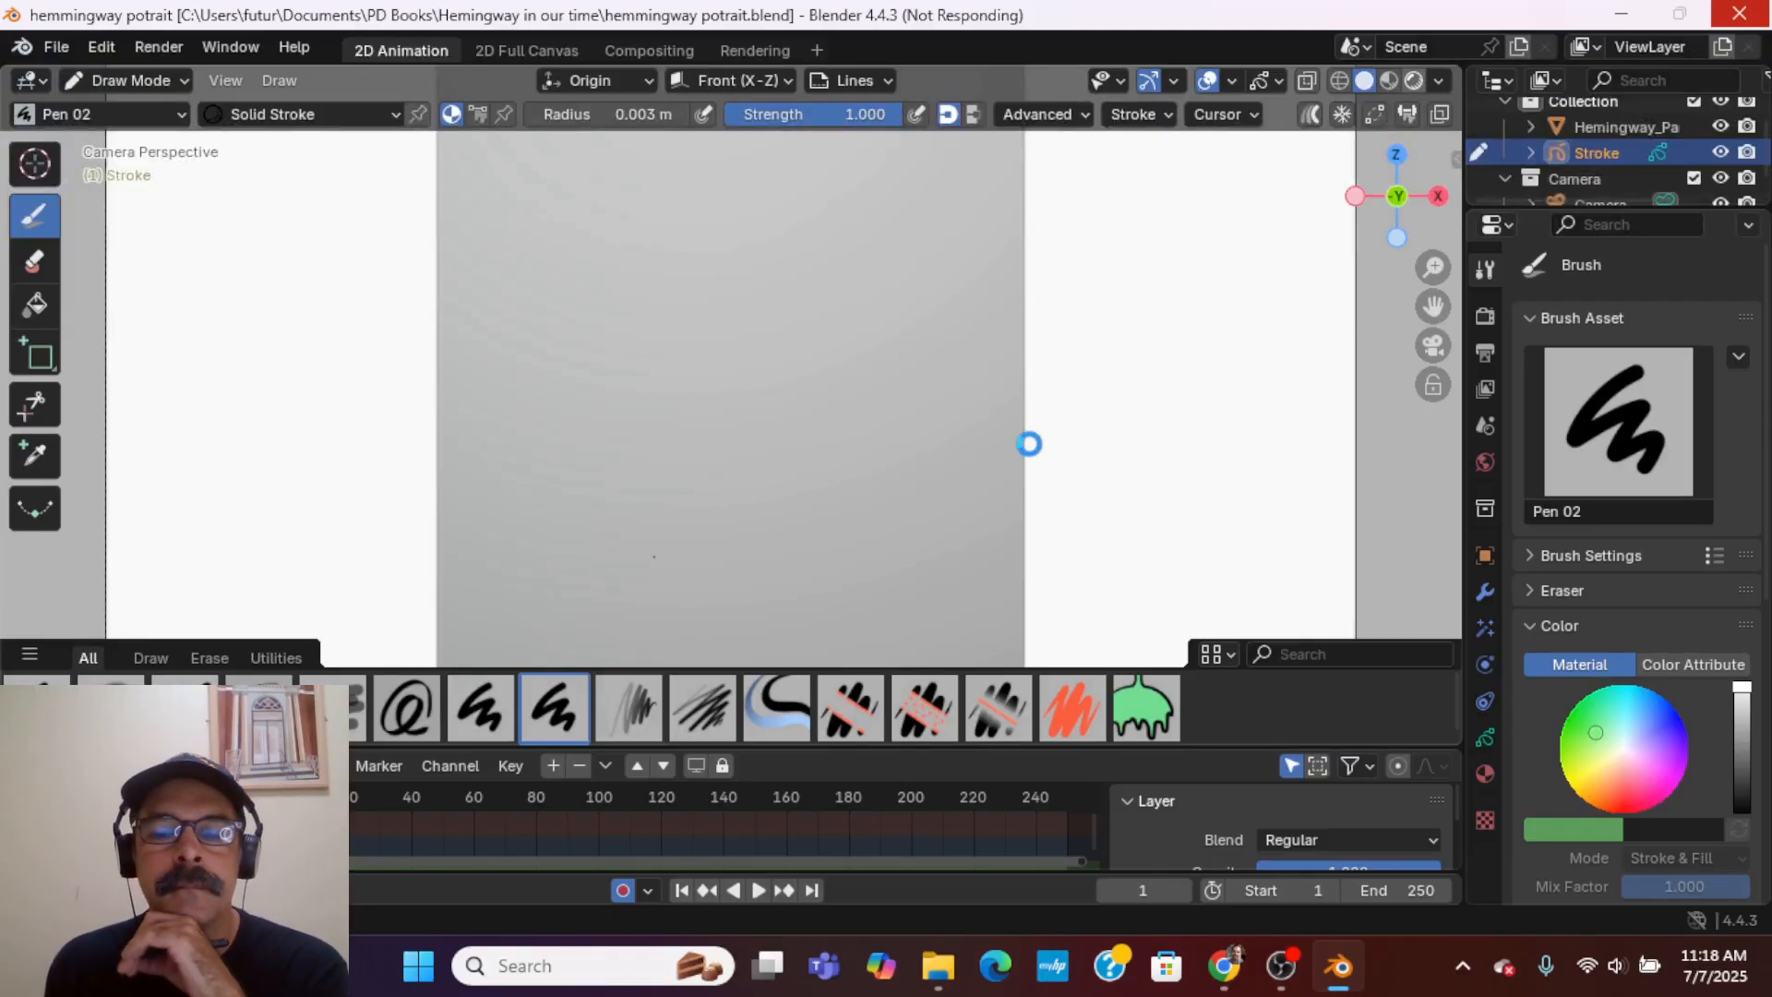
click(1281, 967)
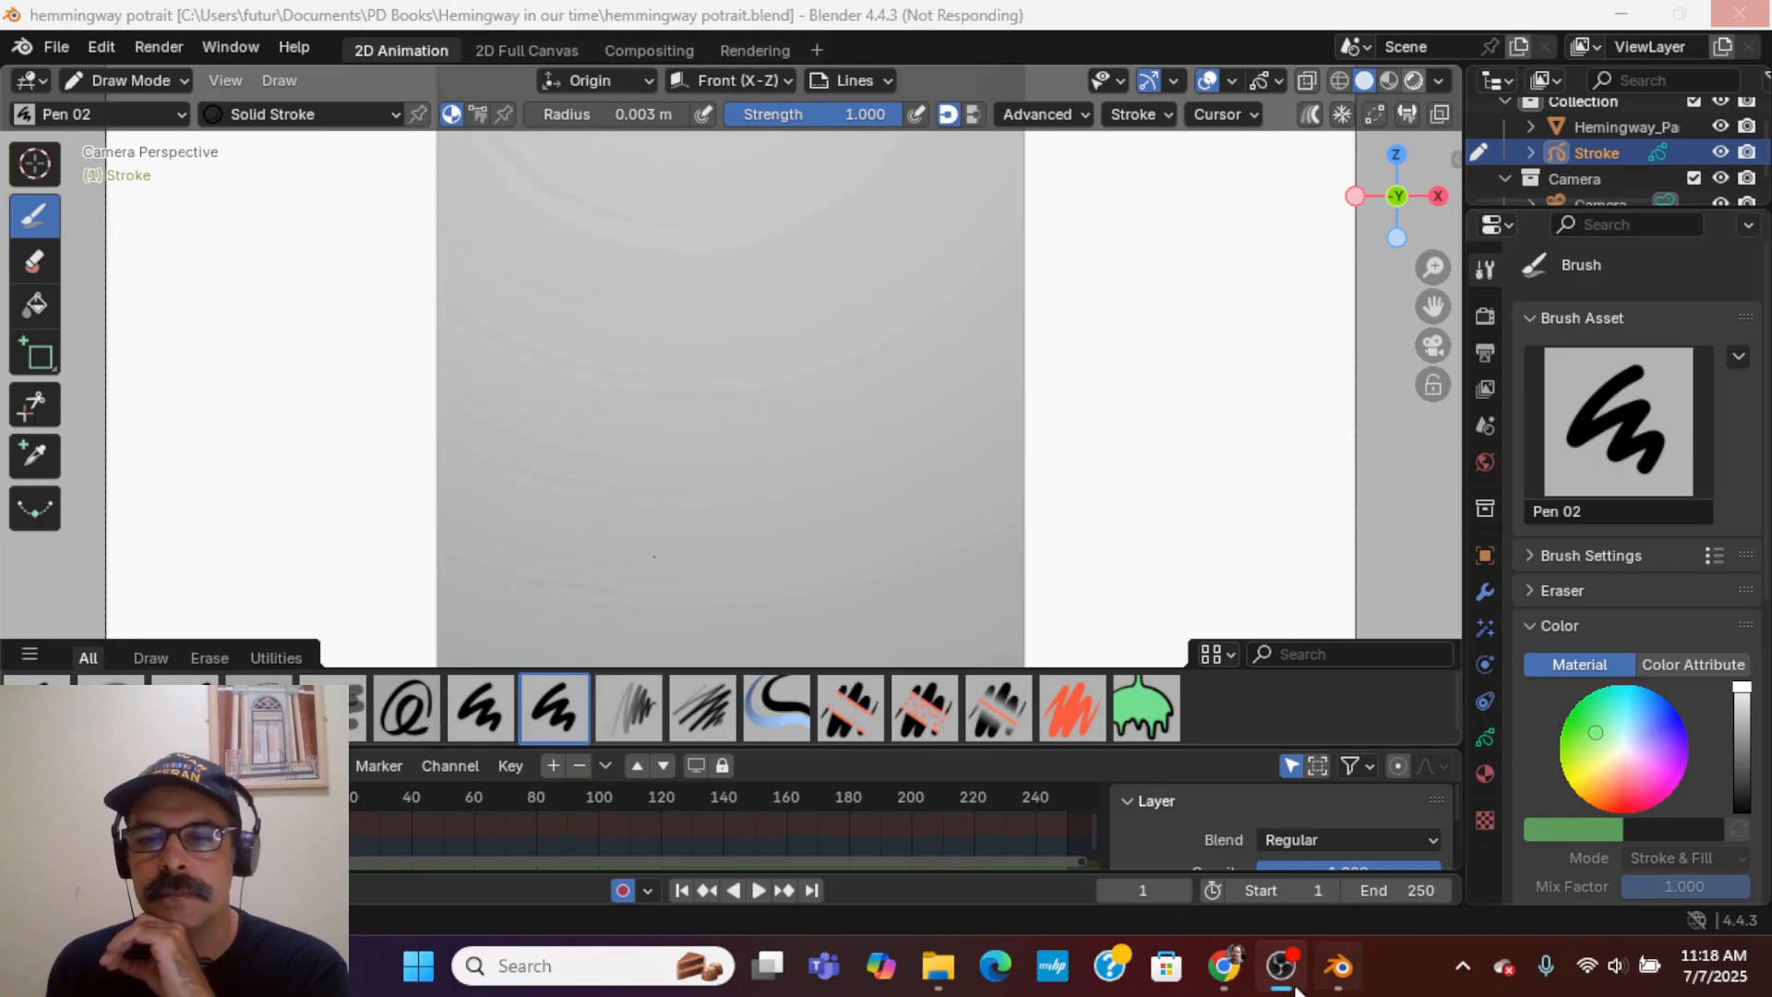
click(1336, 980)
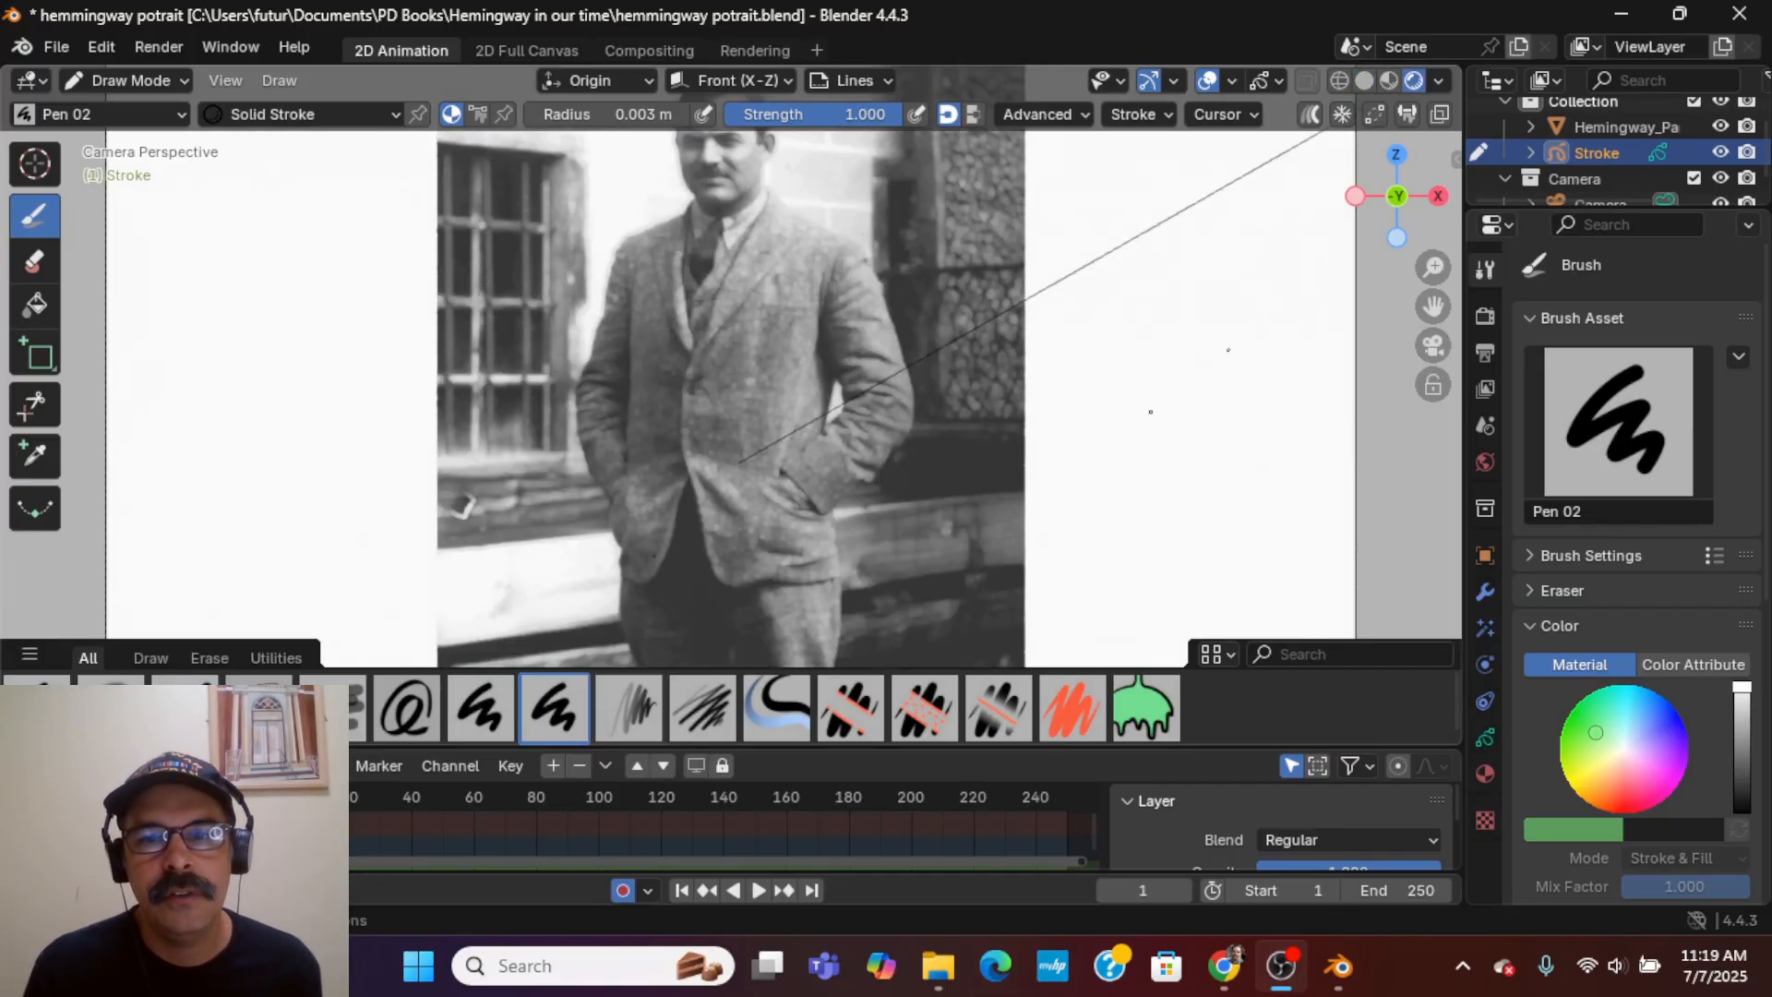
key(Home)
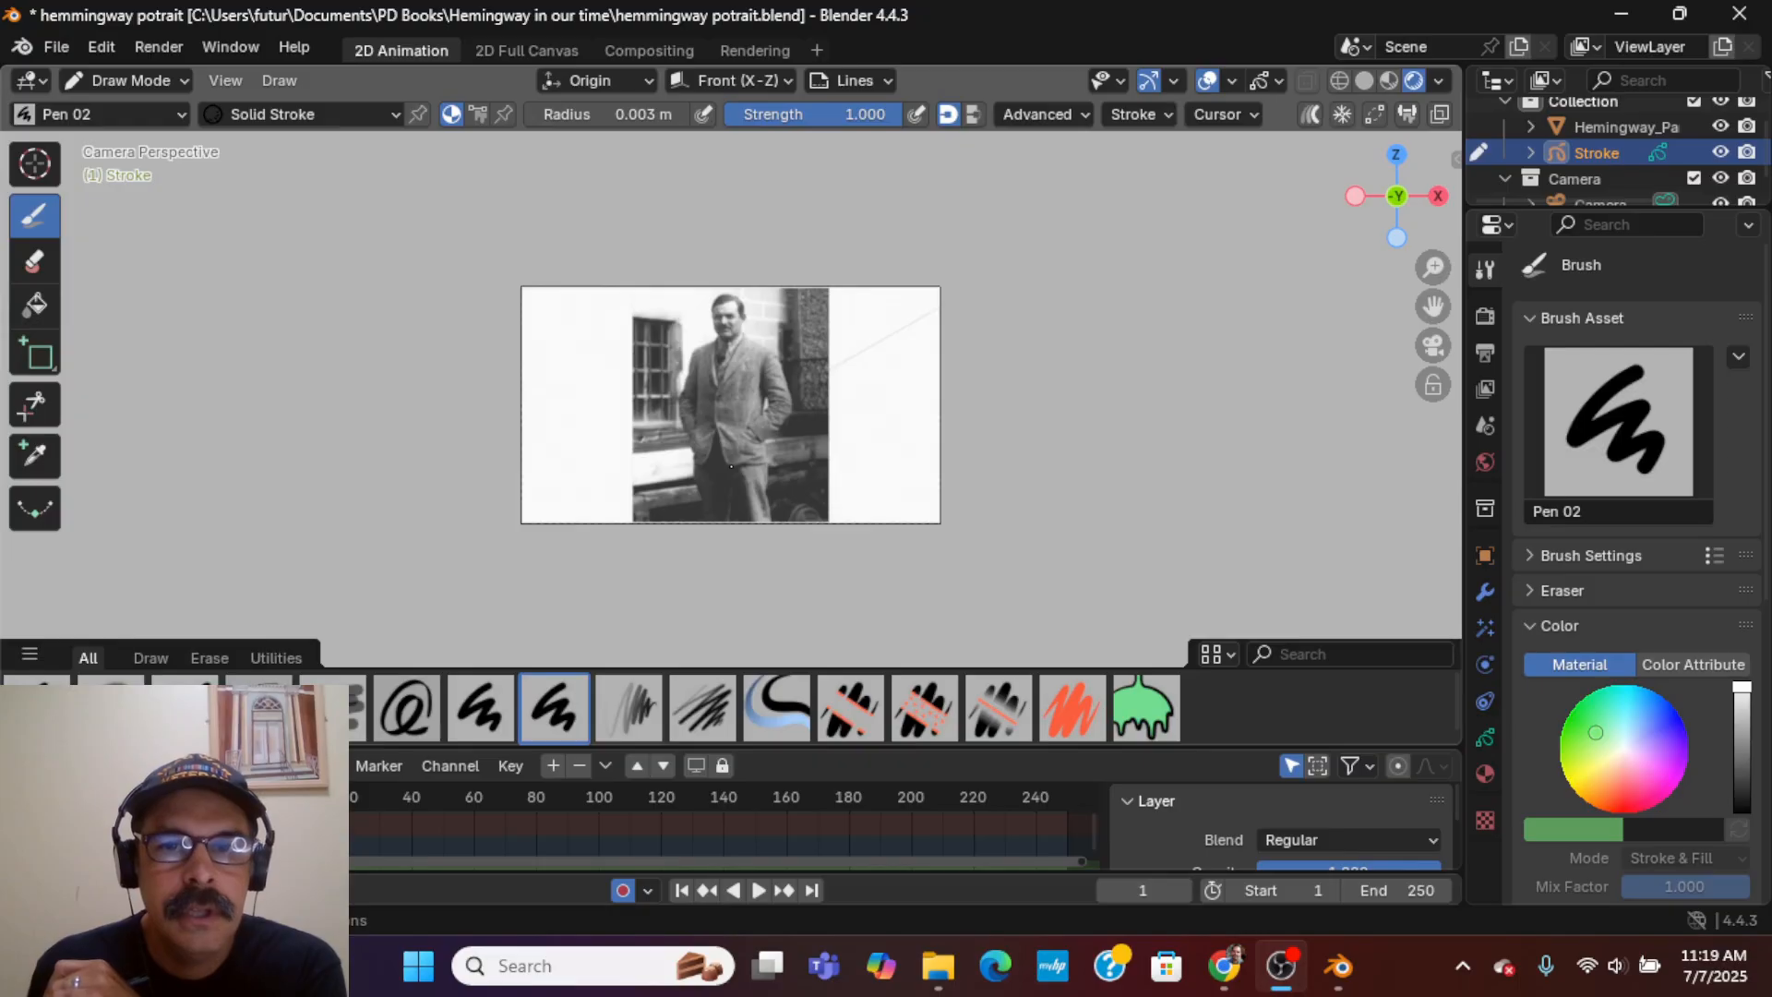
scroll(926, 399, up, 4)
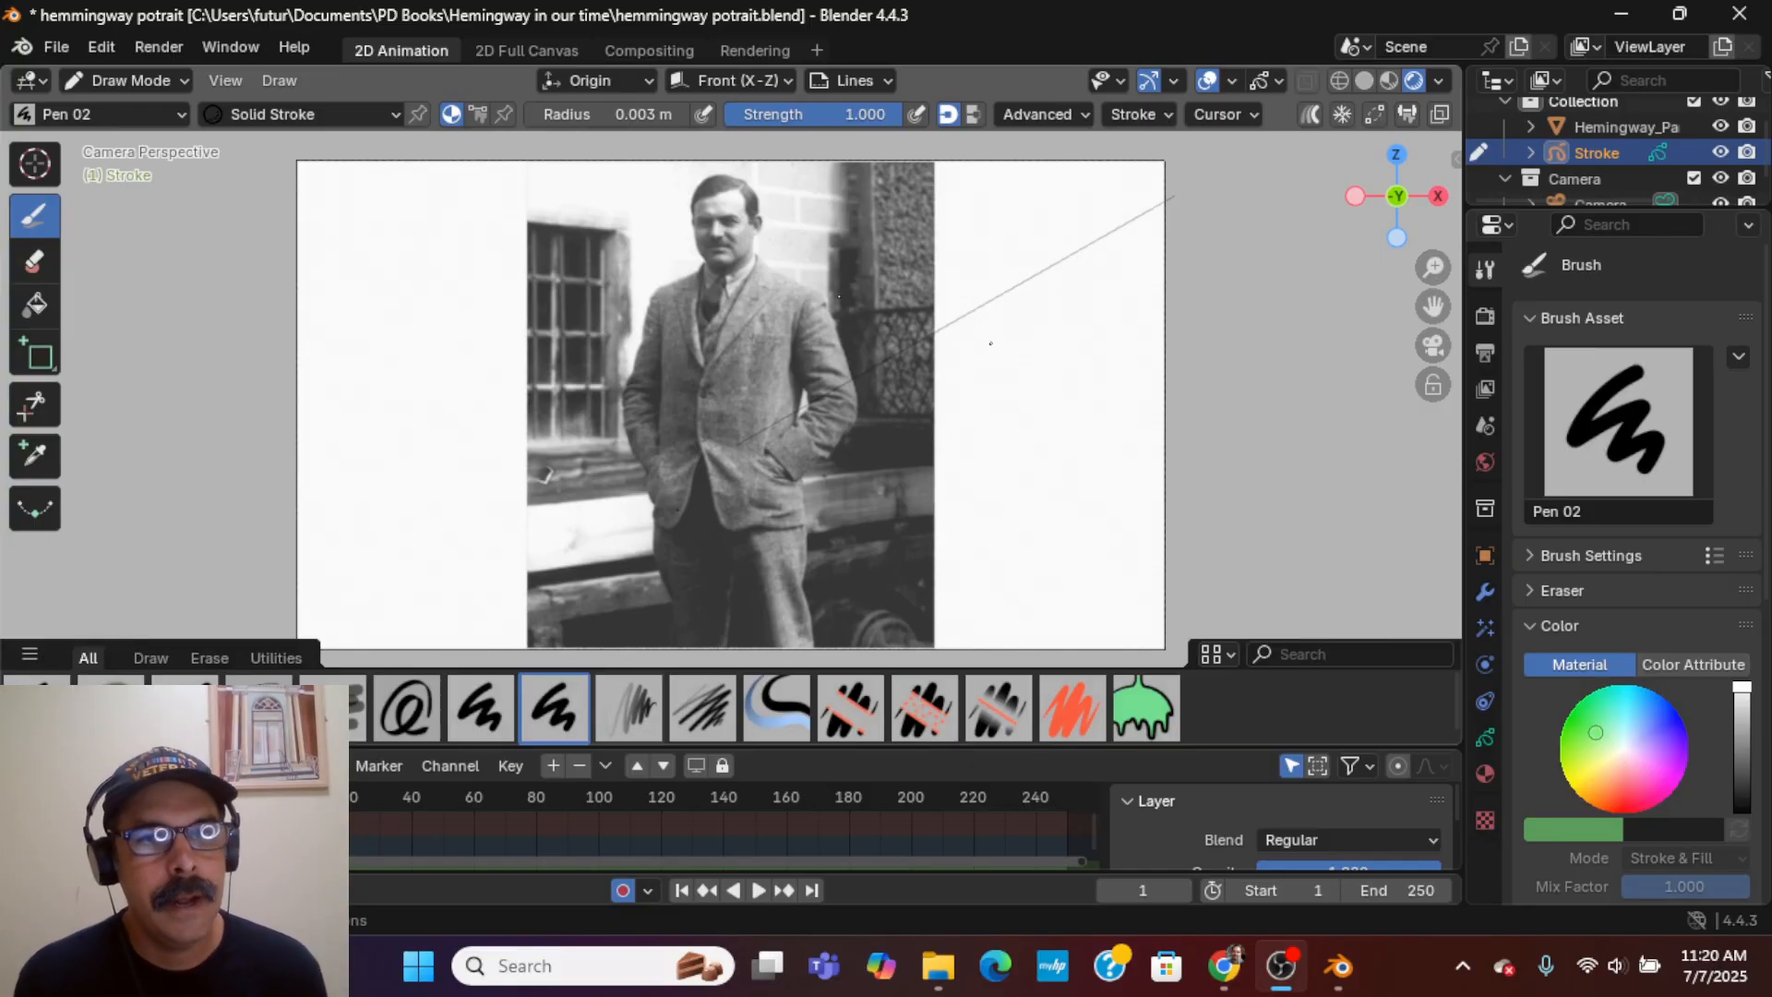
- Delete the stray diagonal line running across the photo in Edit Mode
click(176, 81)
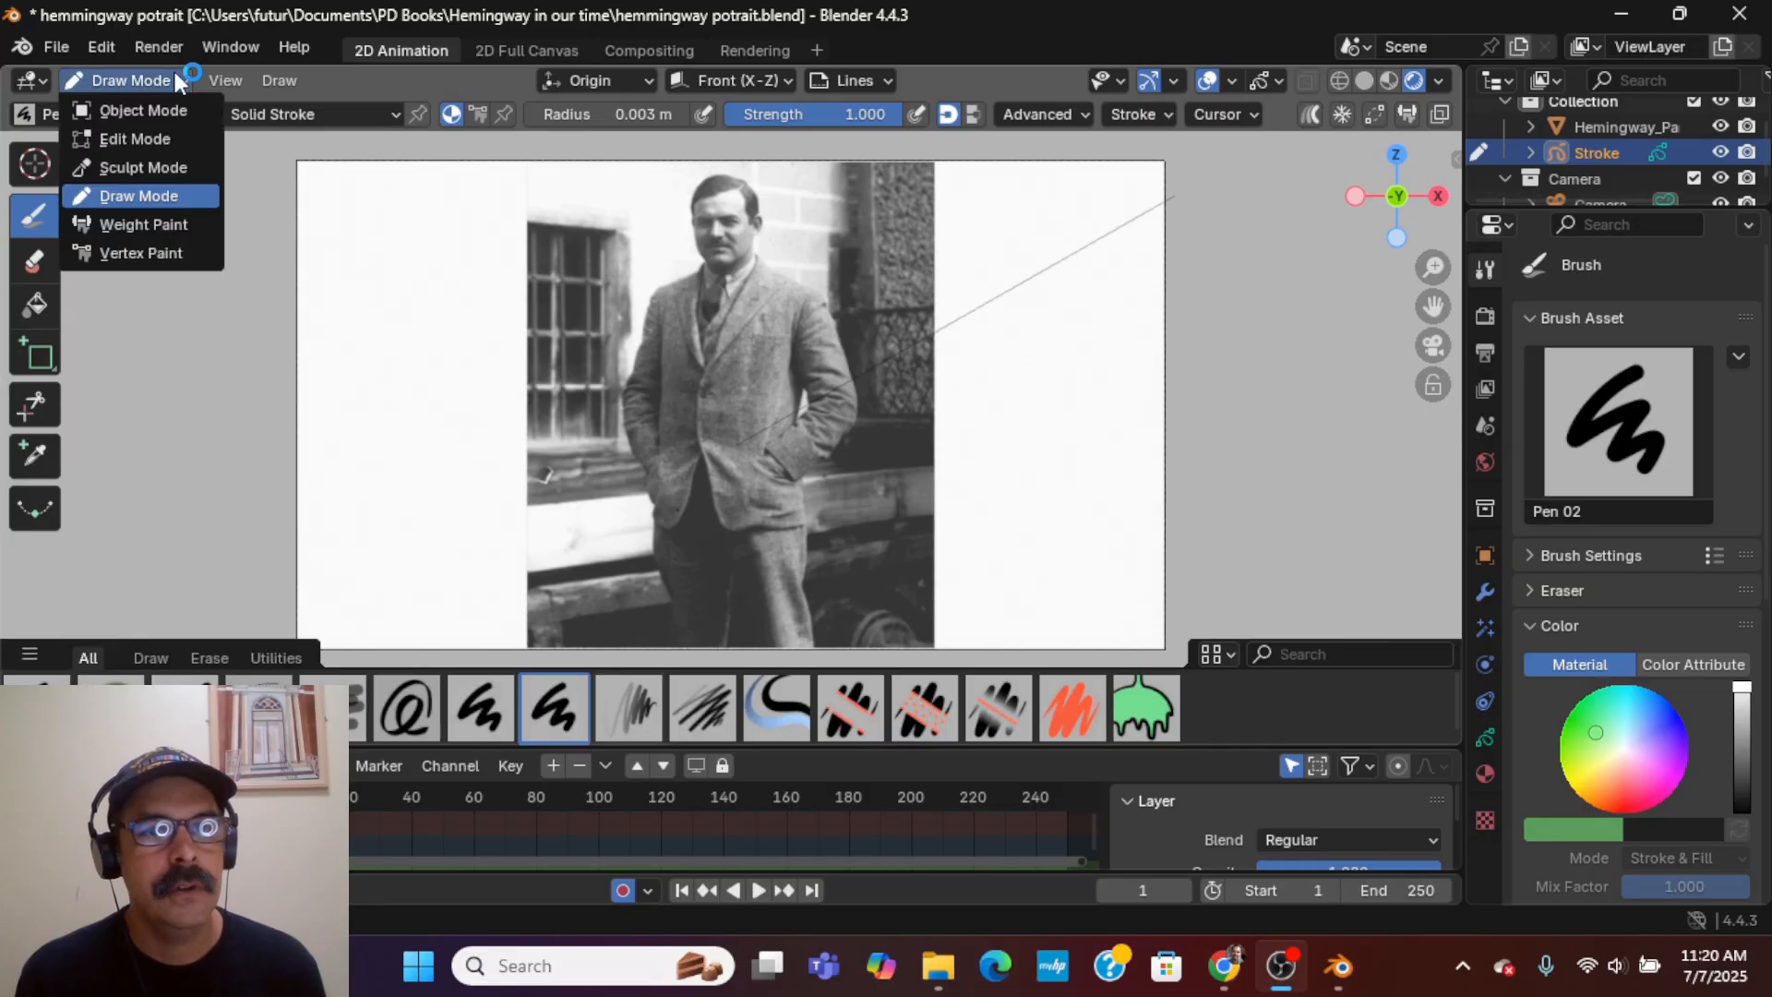
click(139, 138)
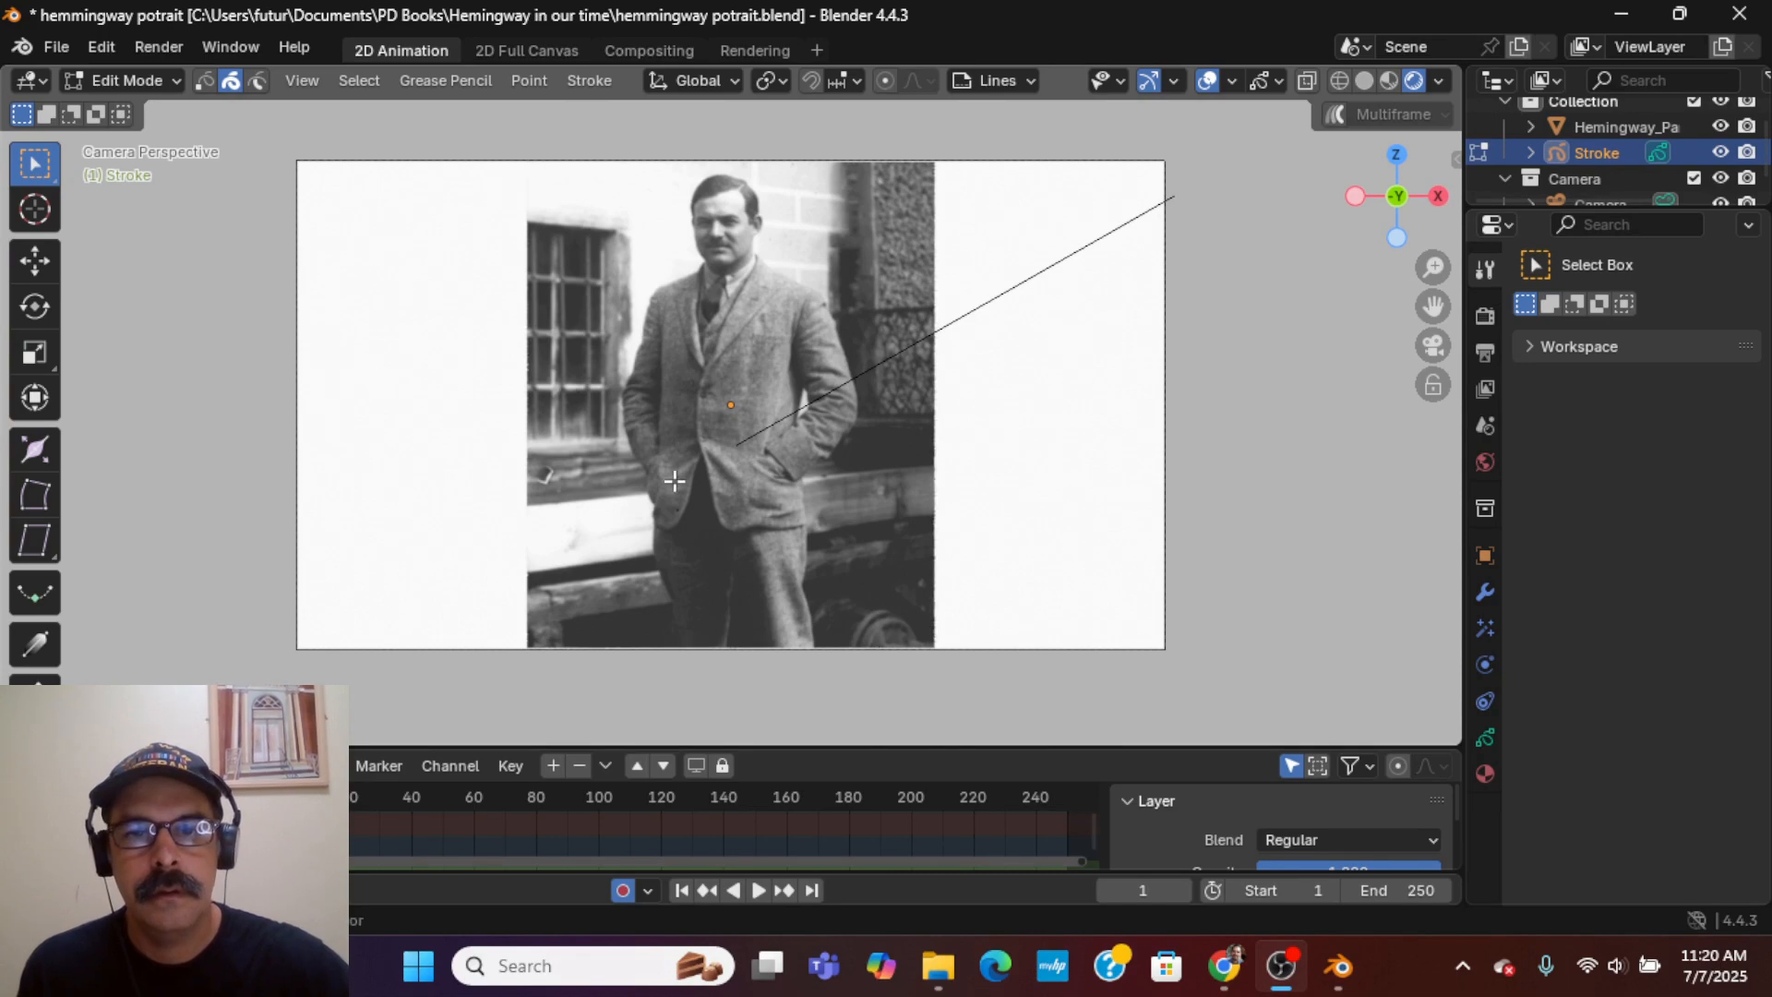
click(824, 394)
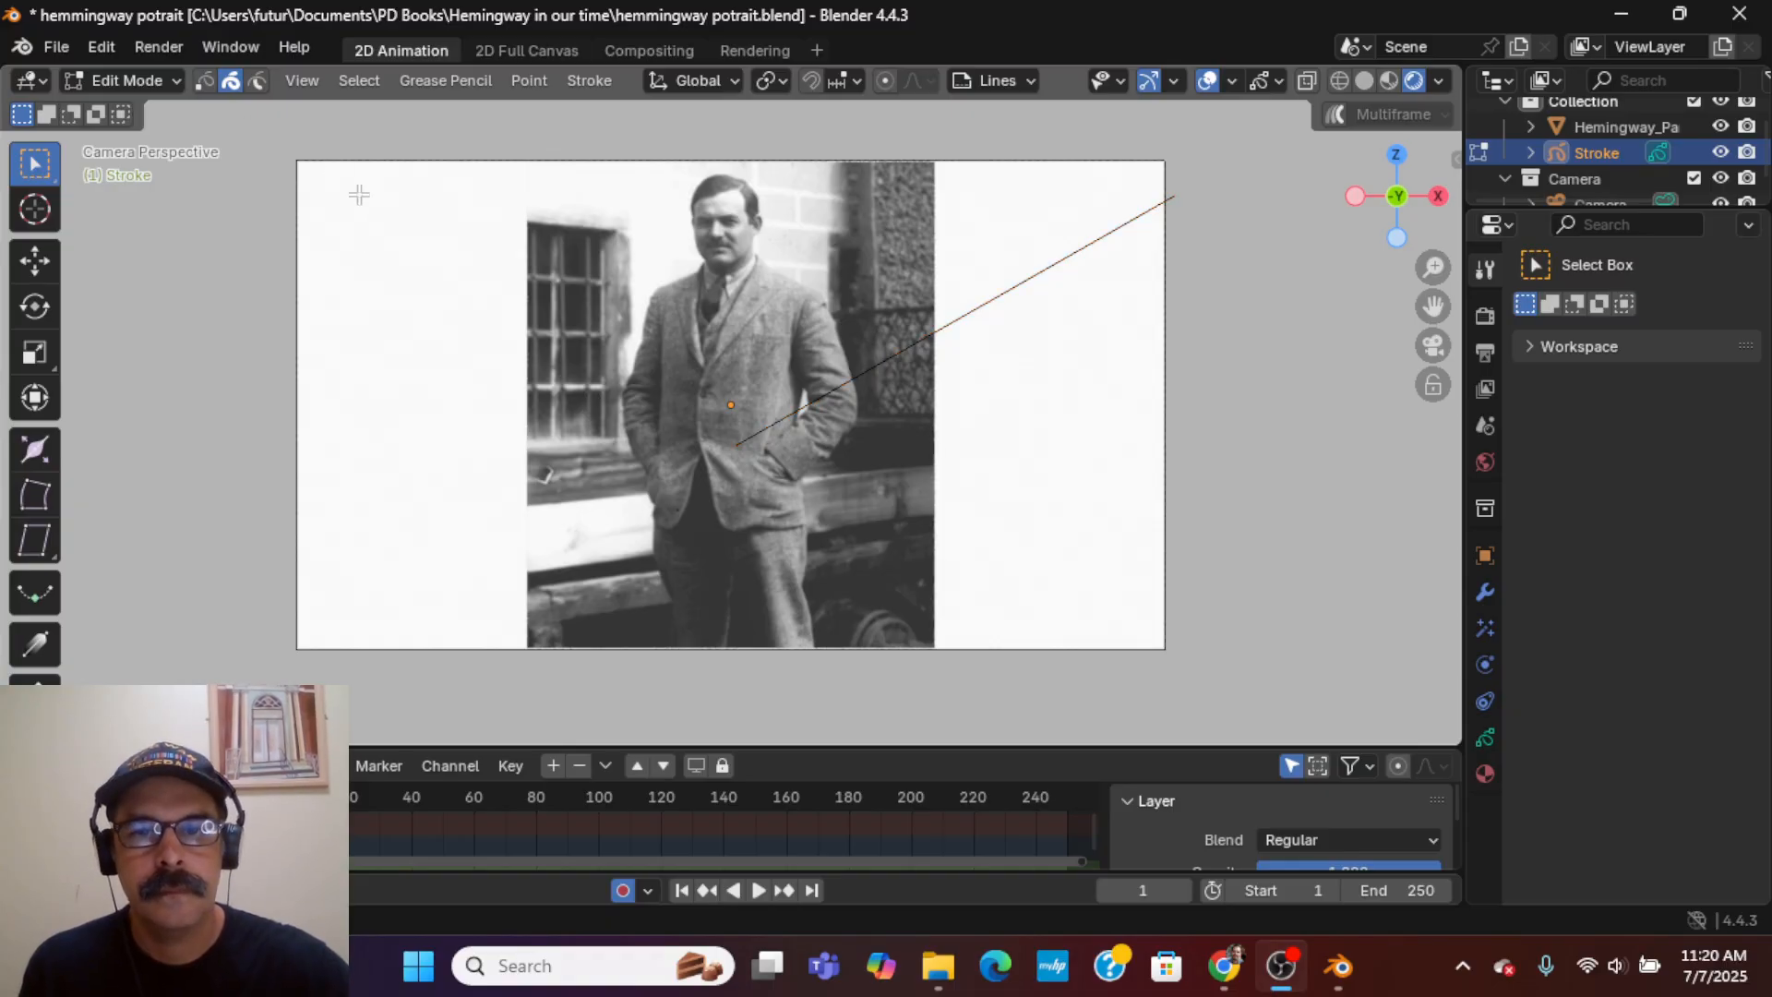
key(x)
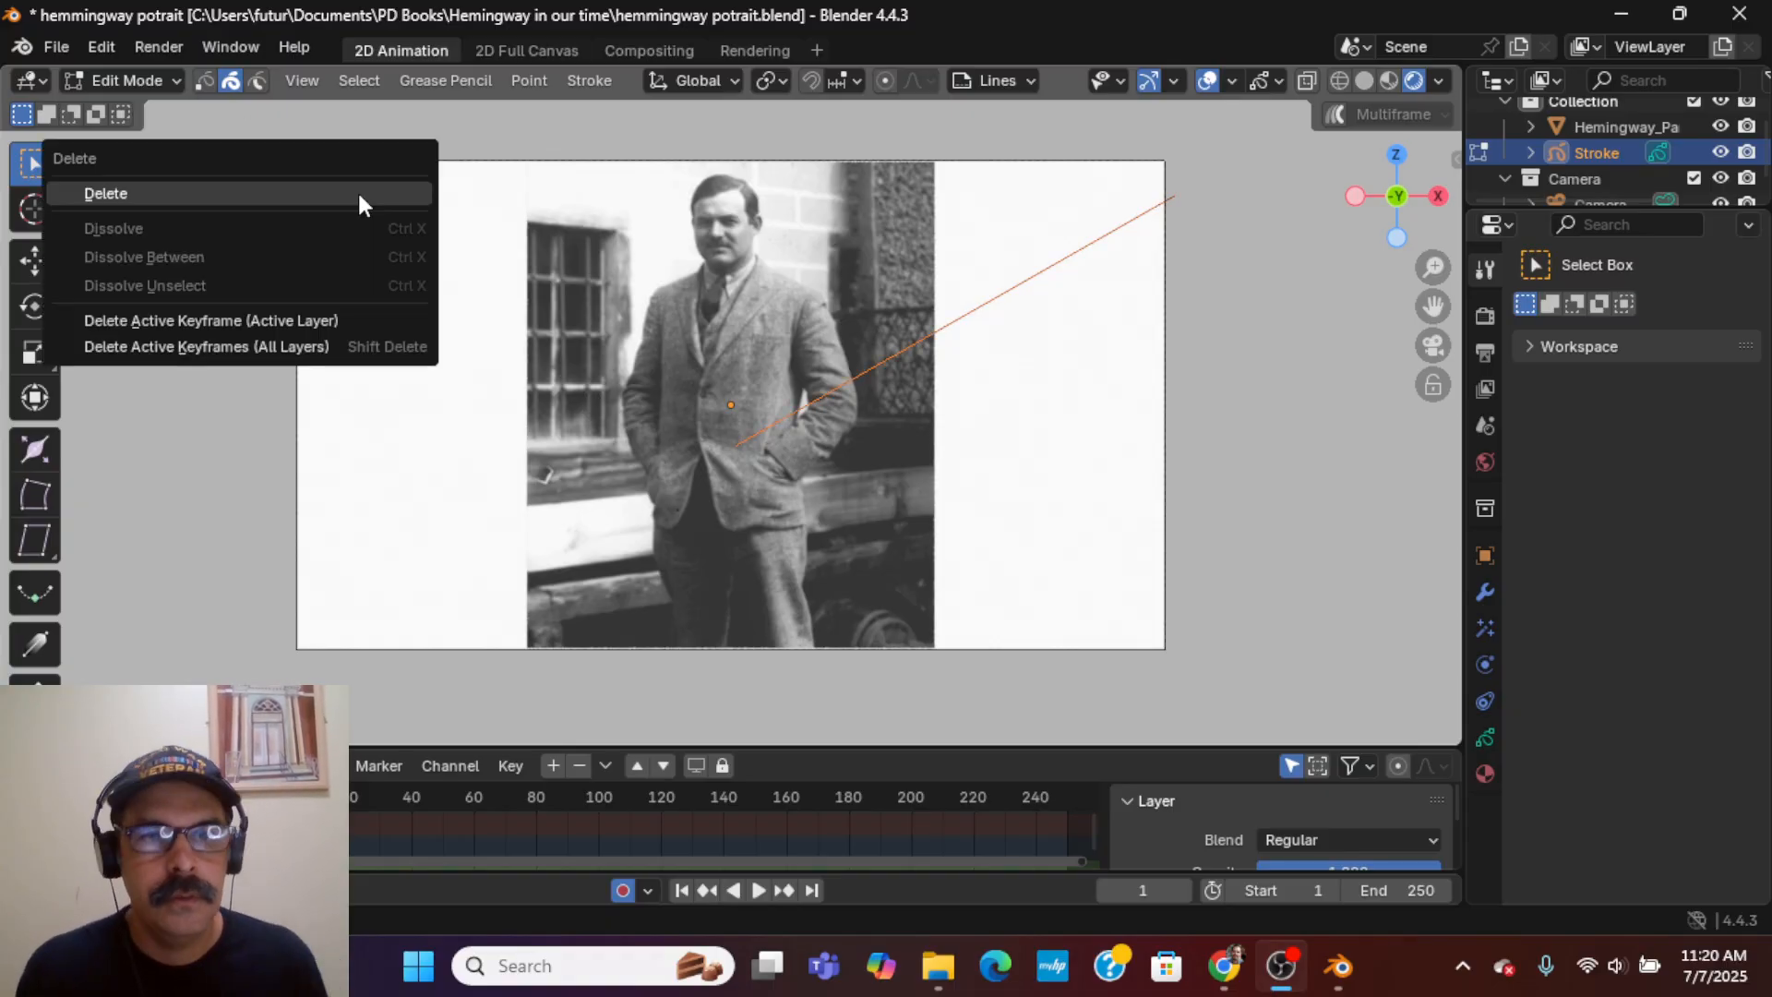
click(358, 190)
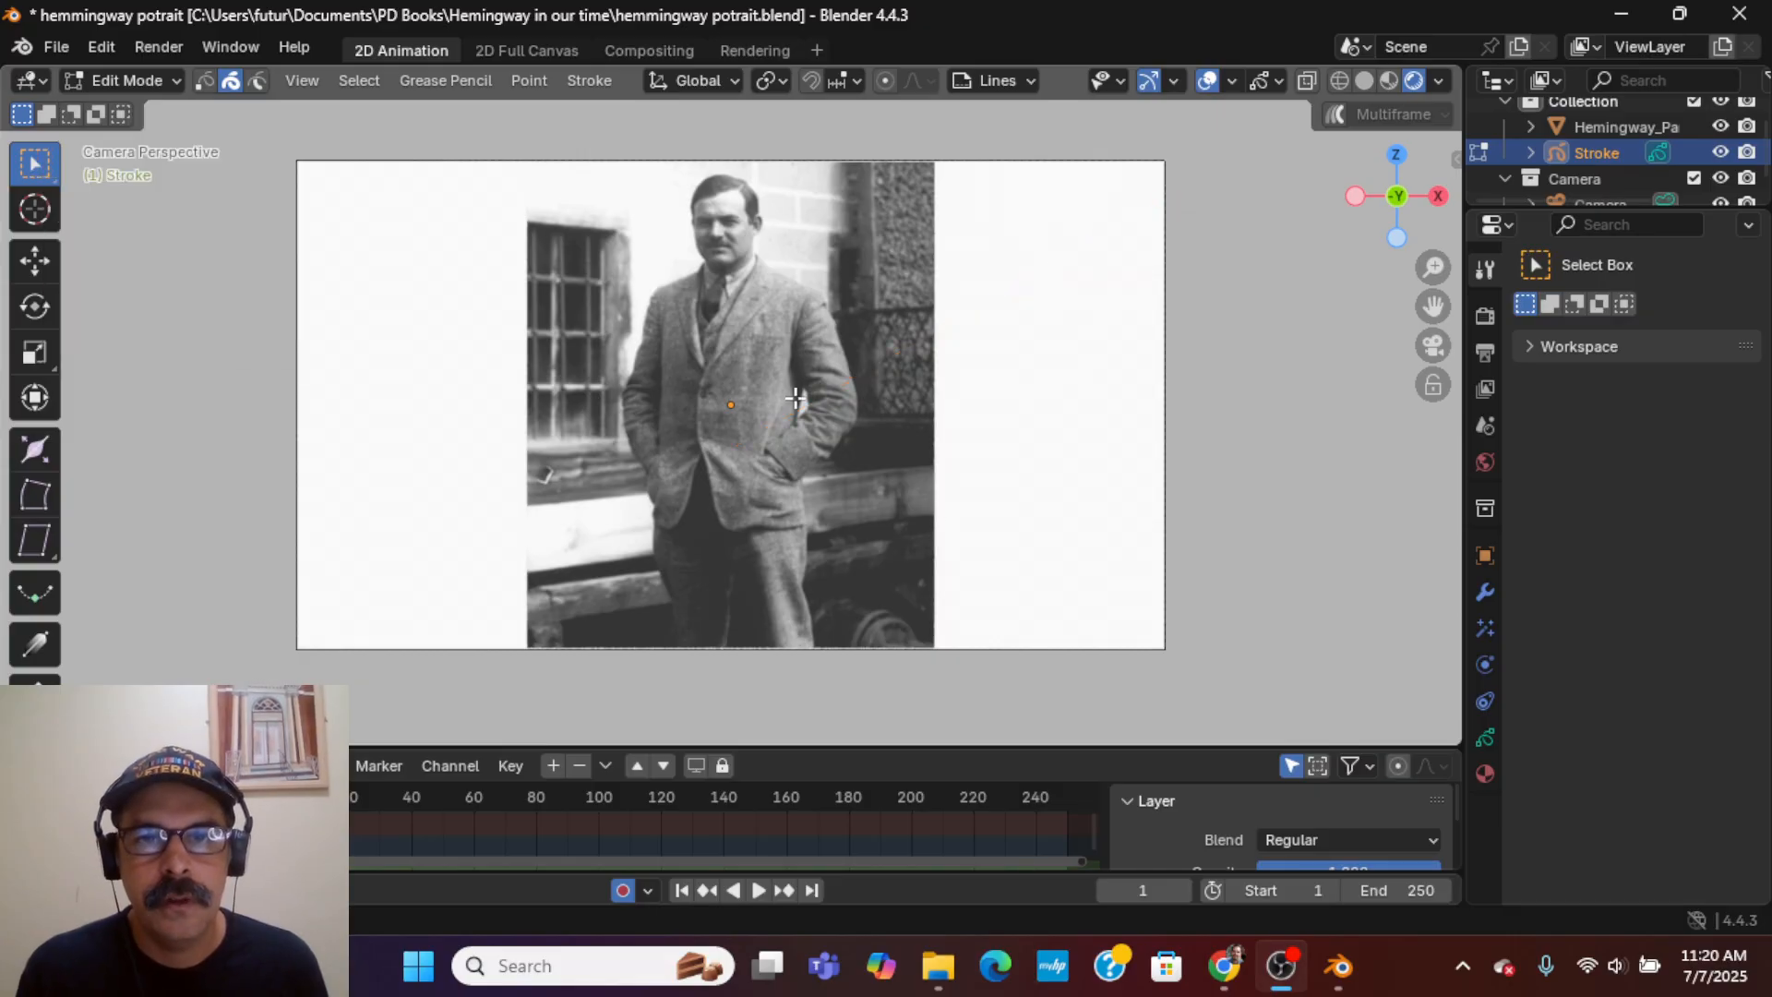
- Return the Stroke object to Draw Mode and display its layer settings
click(148, 79)
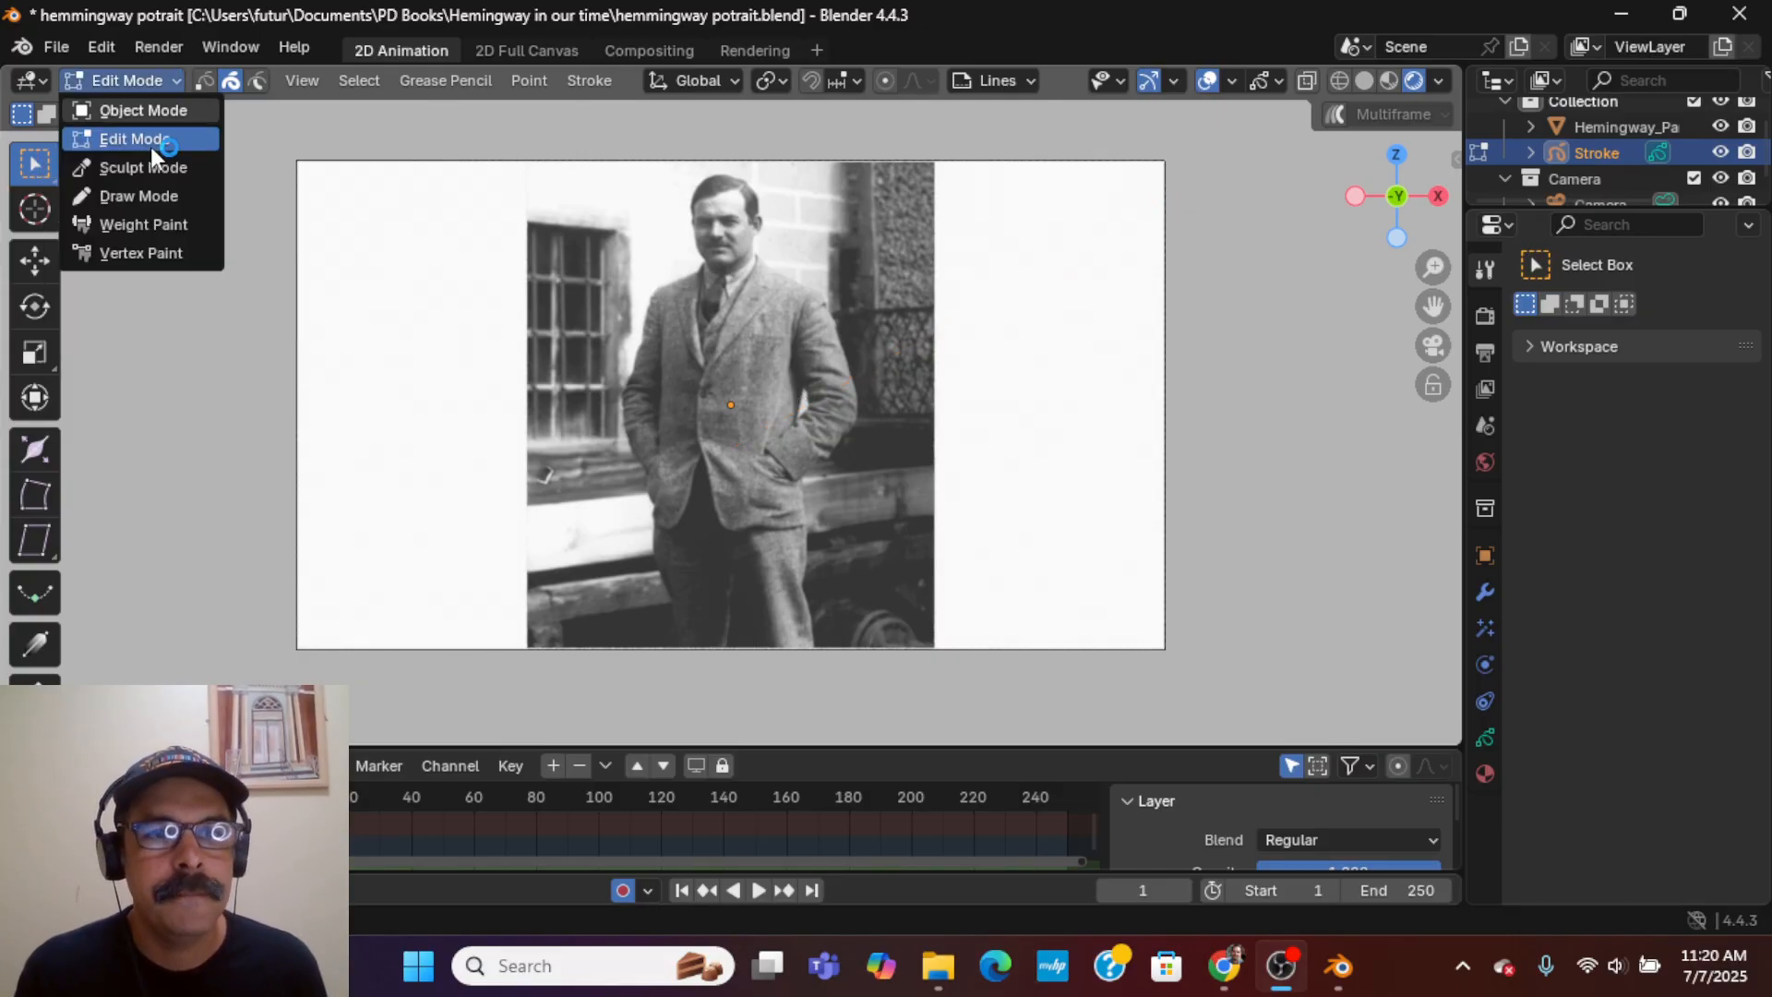
click(153, 196)
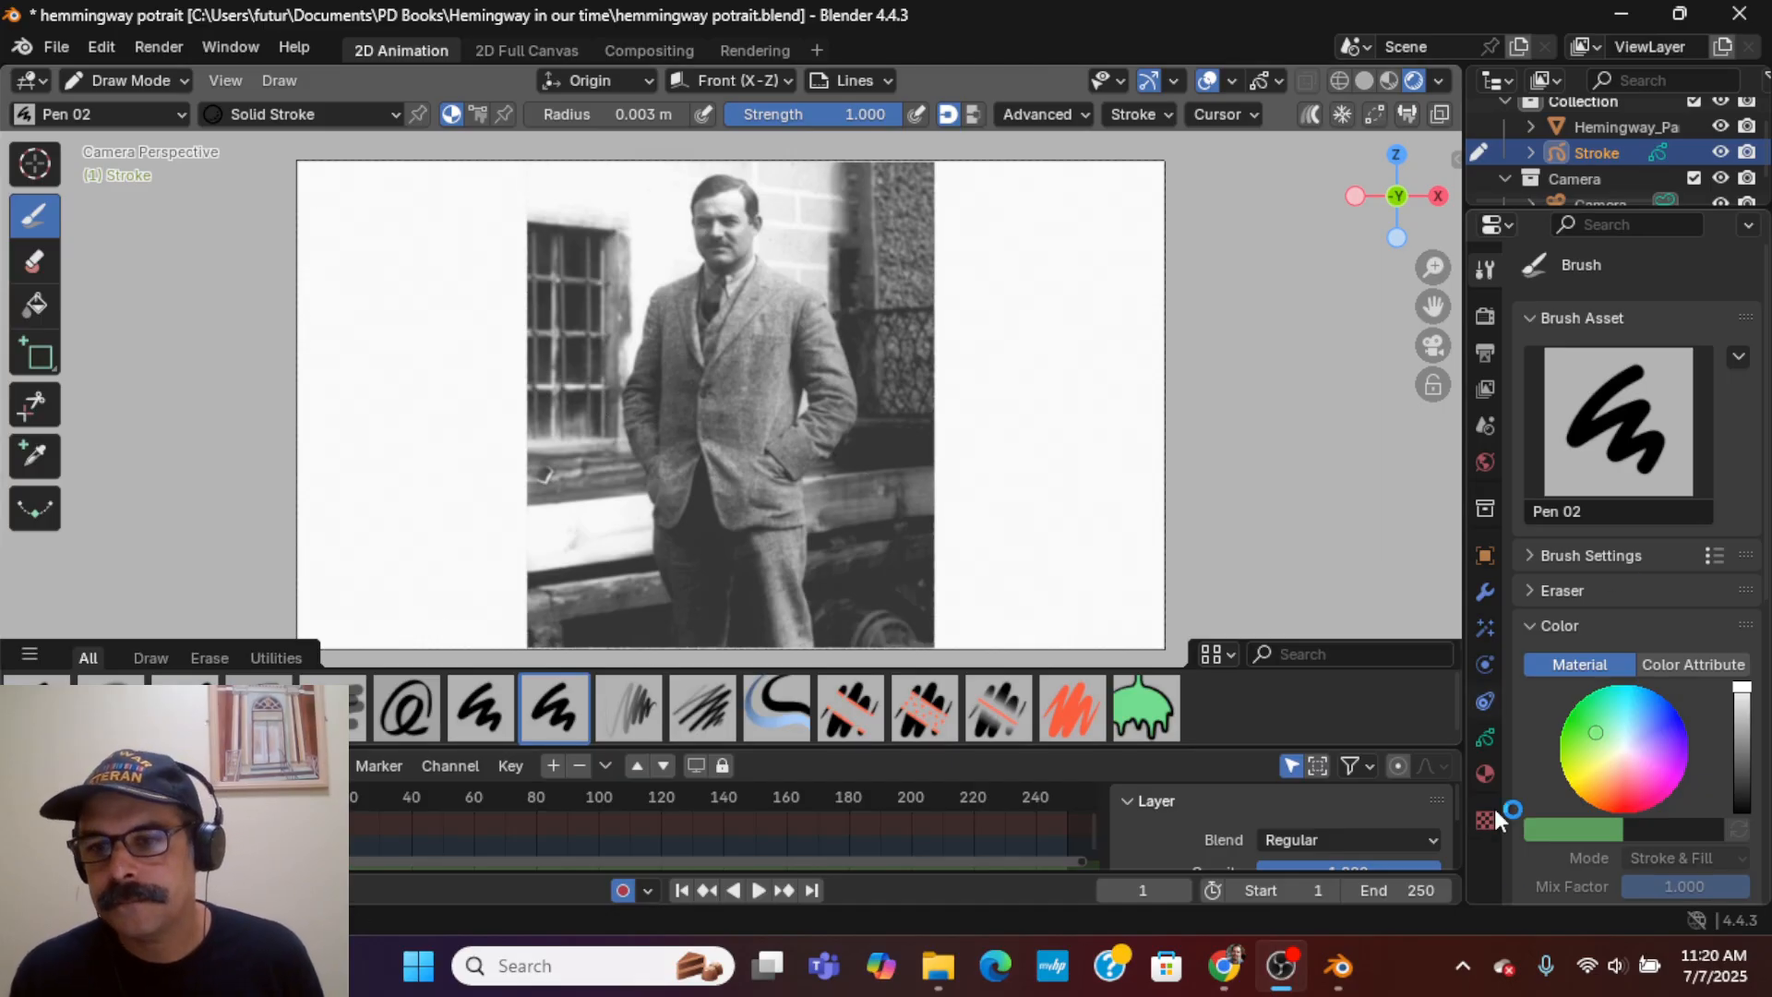
click(1492, 775)
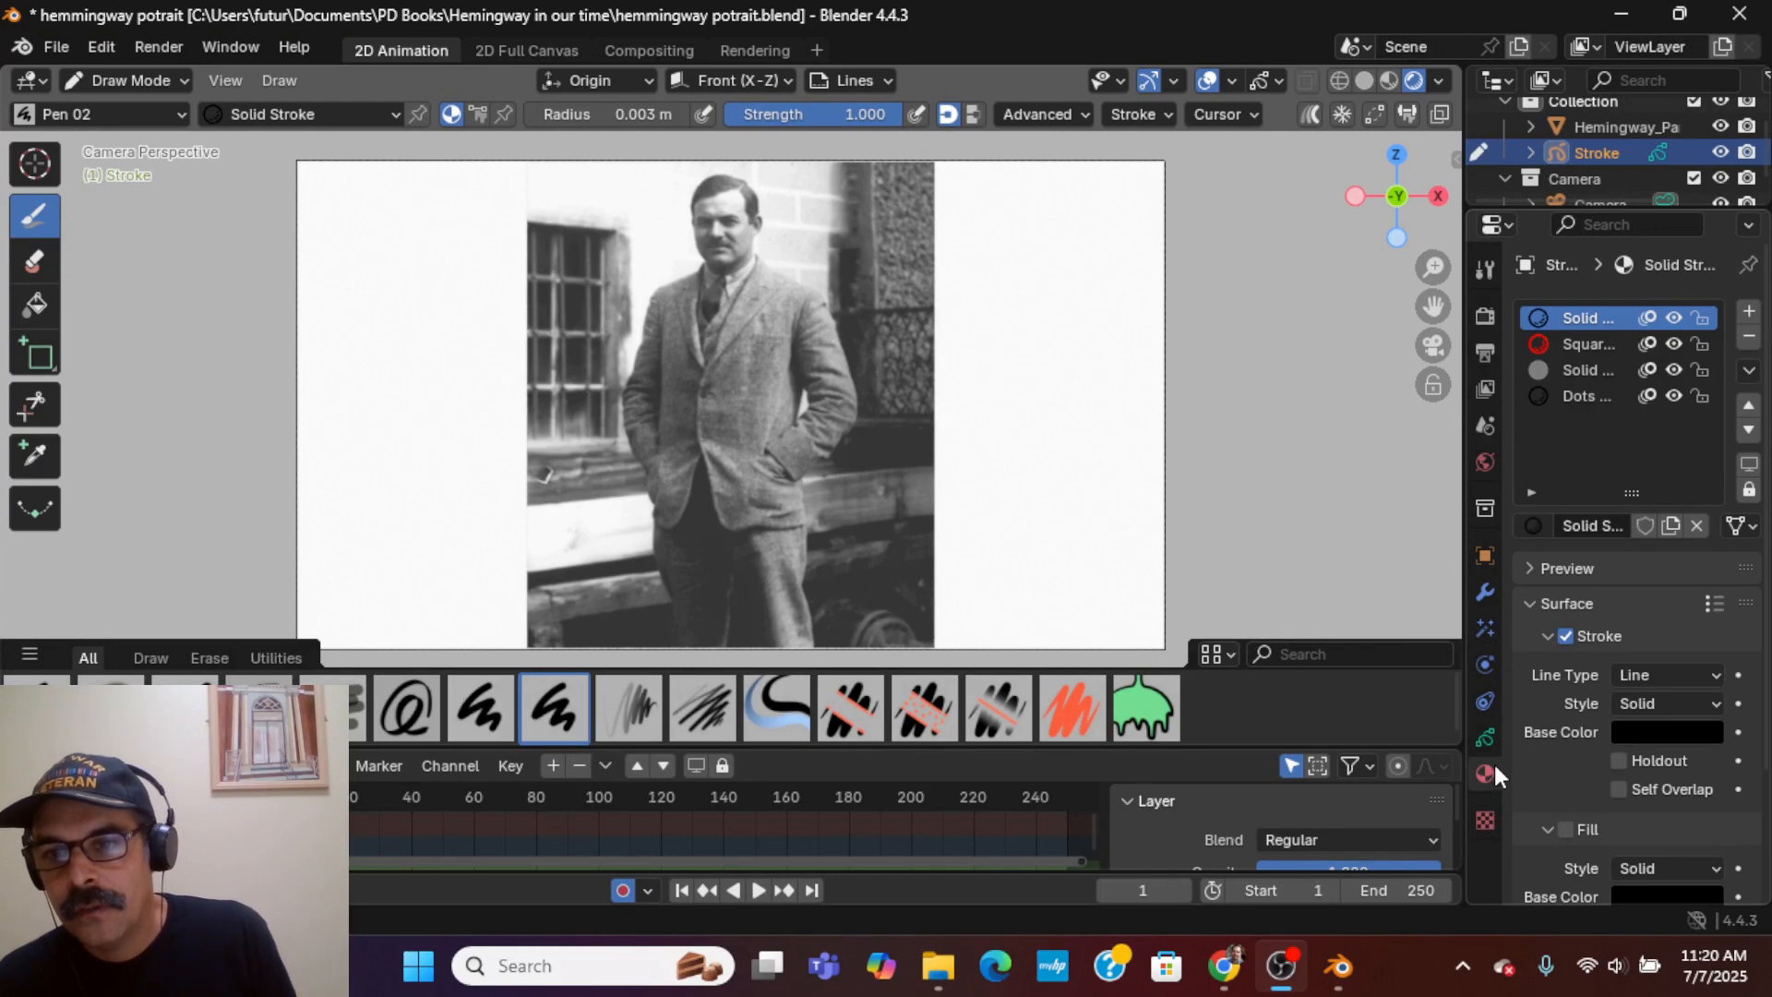
click(1486, 735)
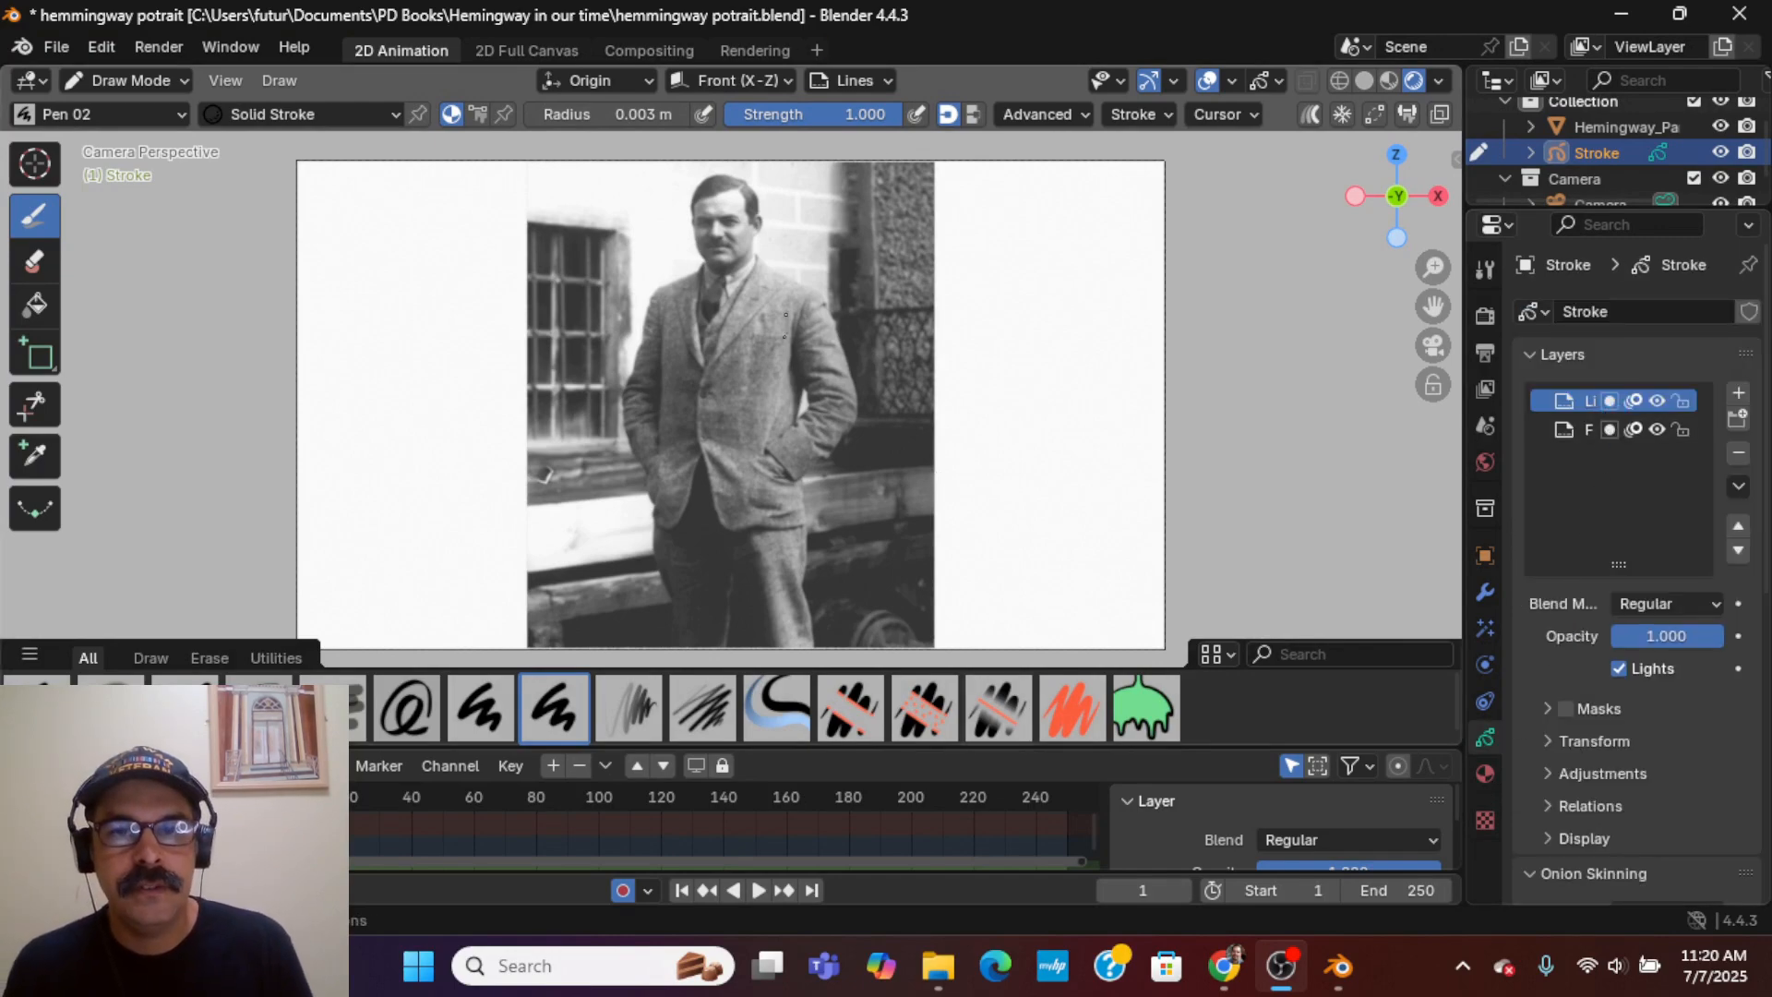
- Trace the outline of the hair section above the visible ear in the Hemingway photo
scroll(787, 319, up, 3)
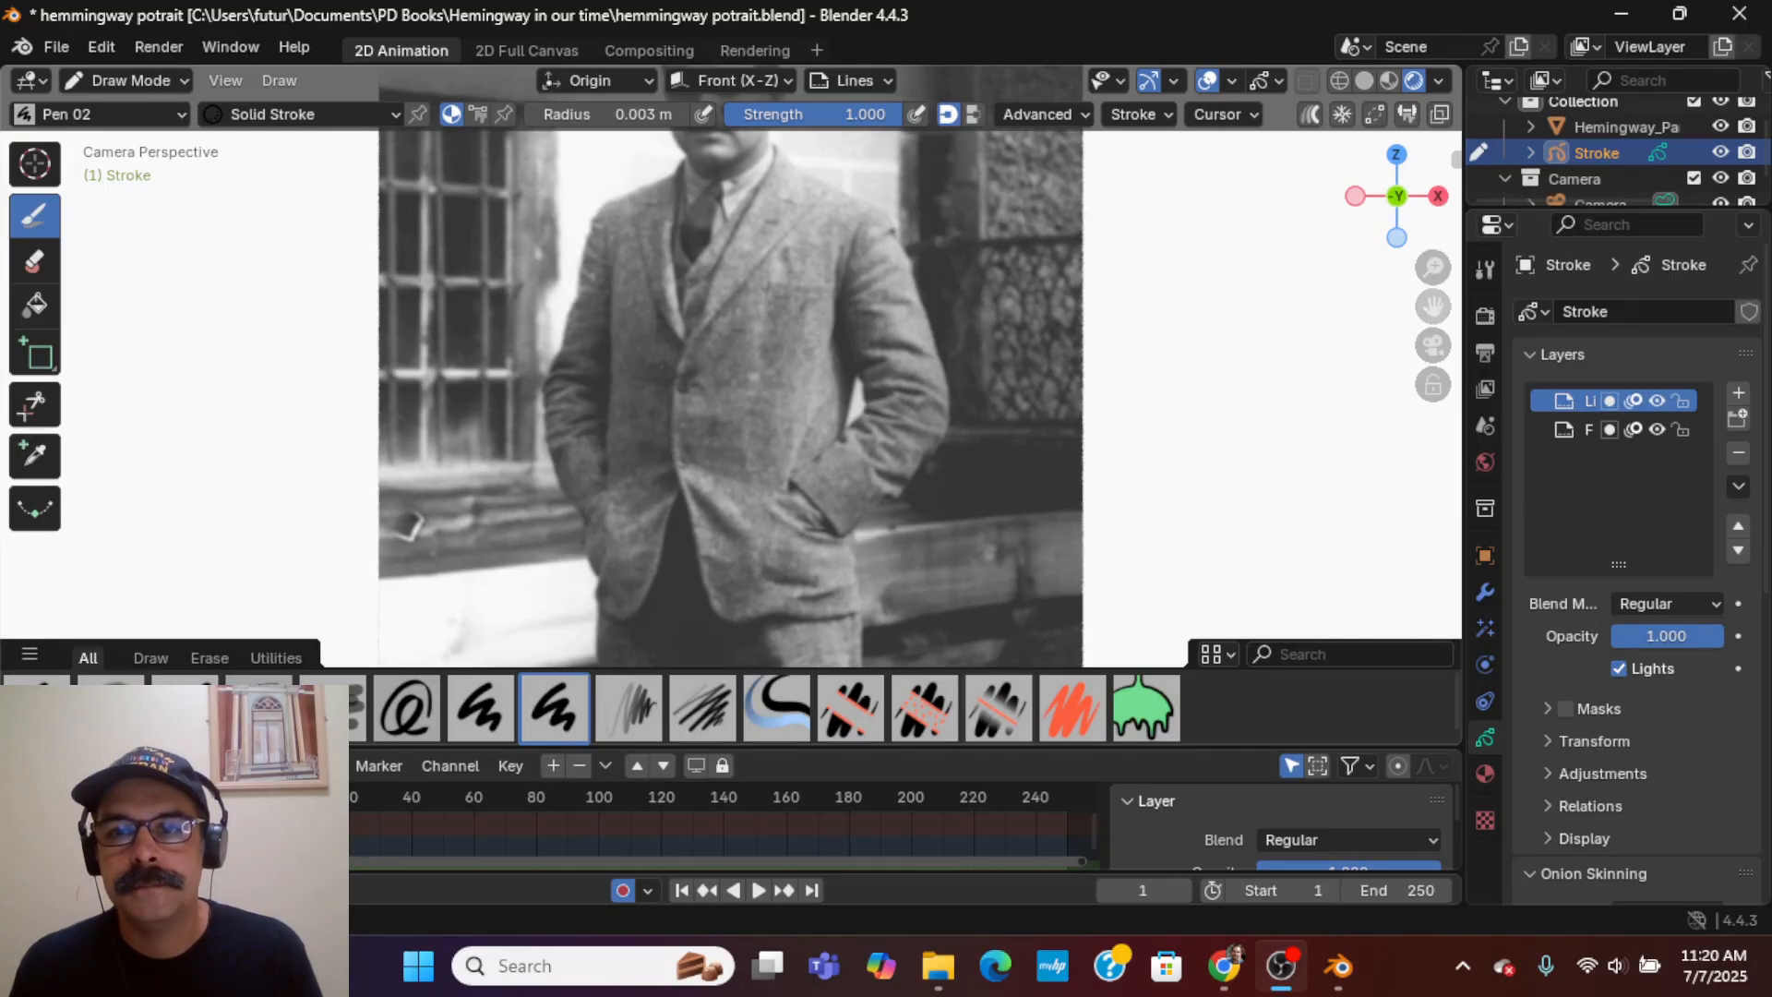
shift+middle_drag(661, 365, 710, 567)
scroll(847, 275, up, 2)
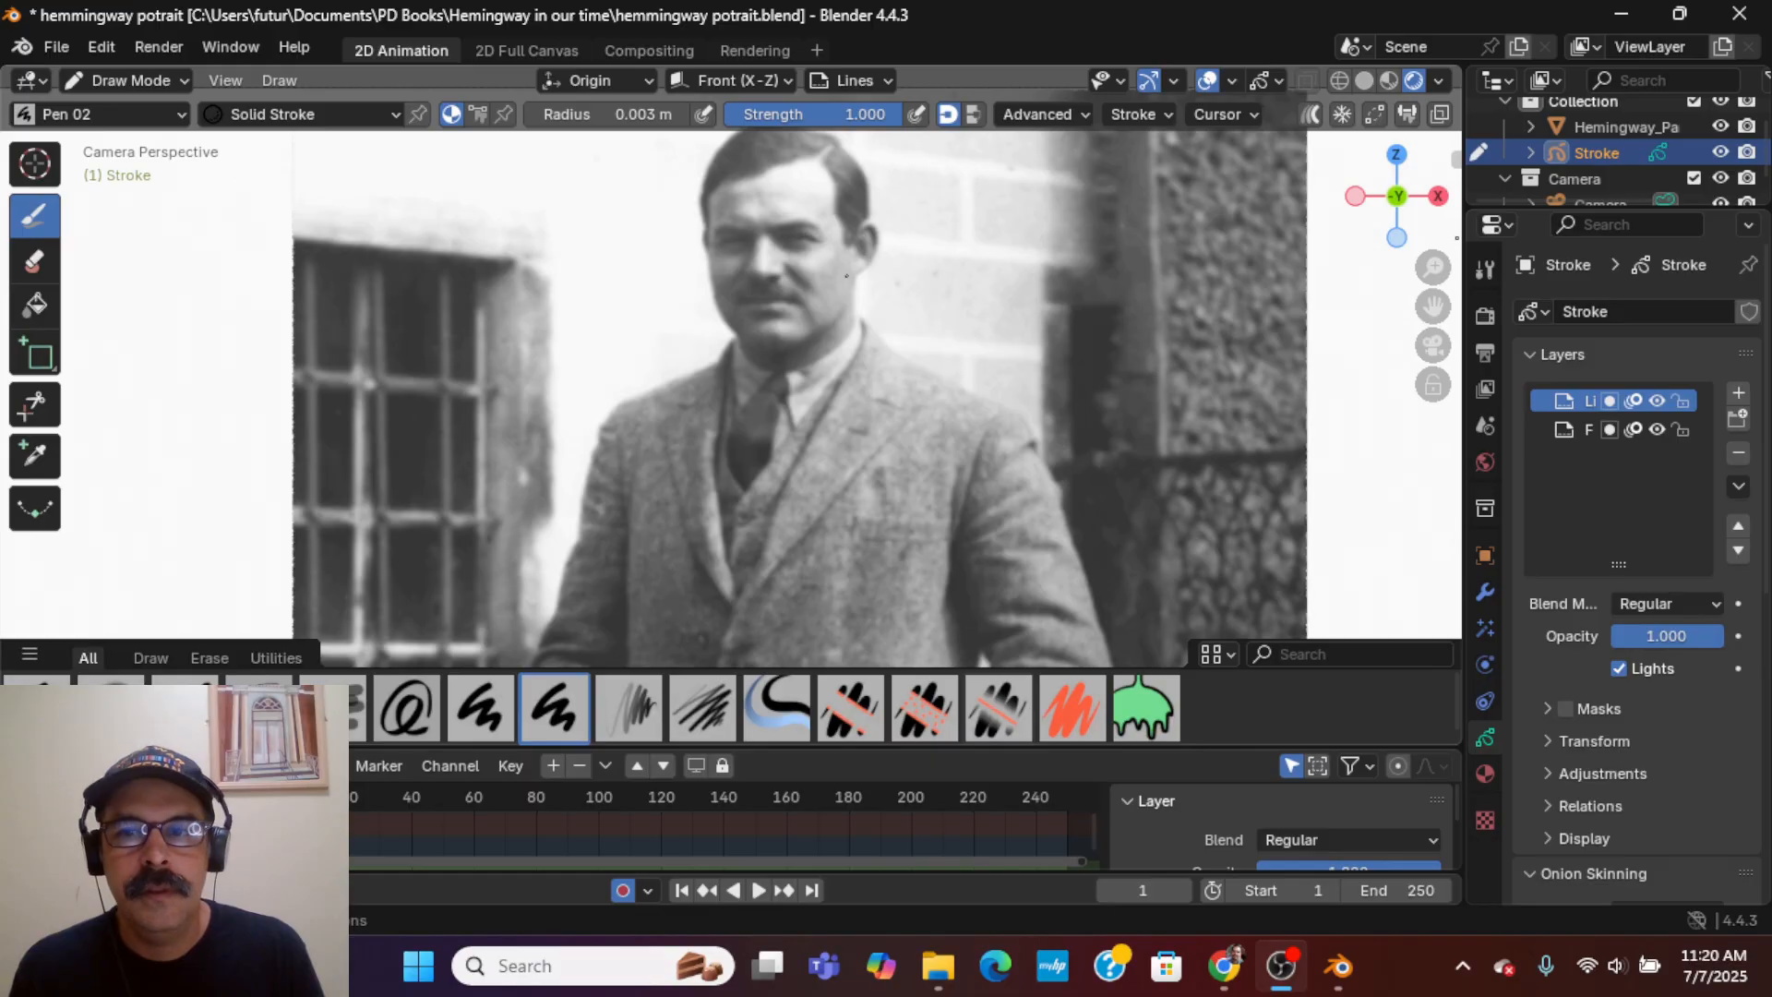
drag(1434, 304, 1425, 374)
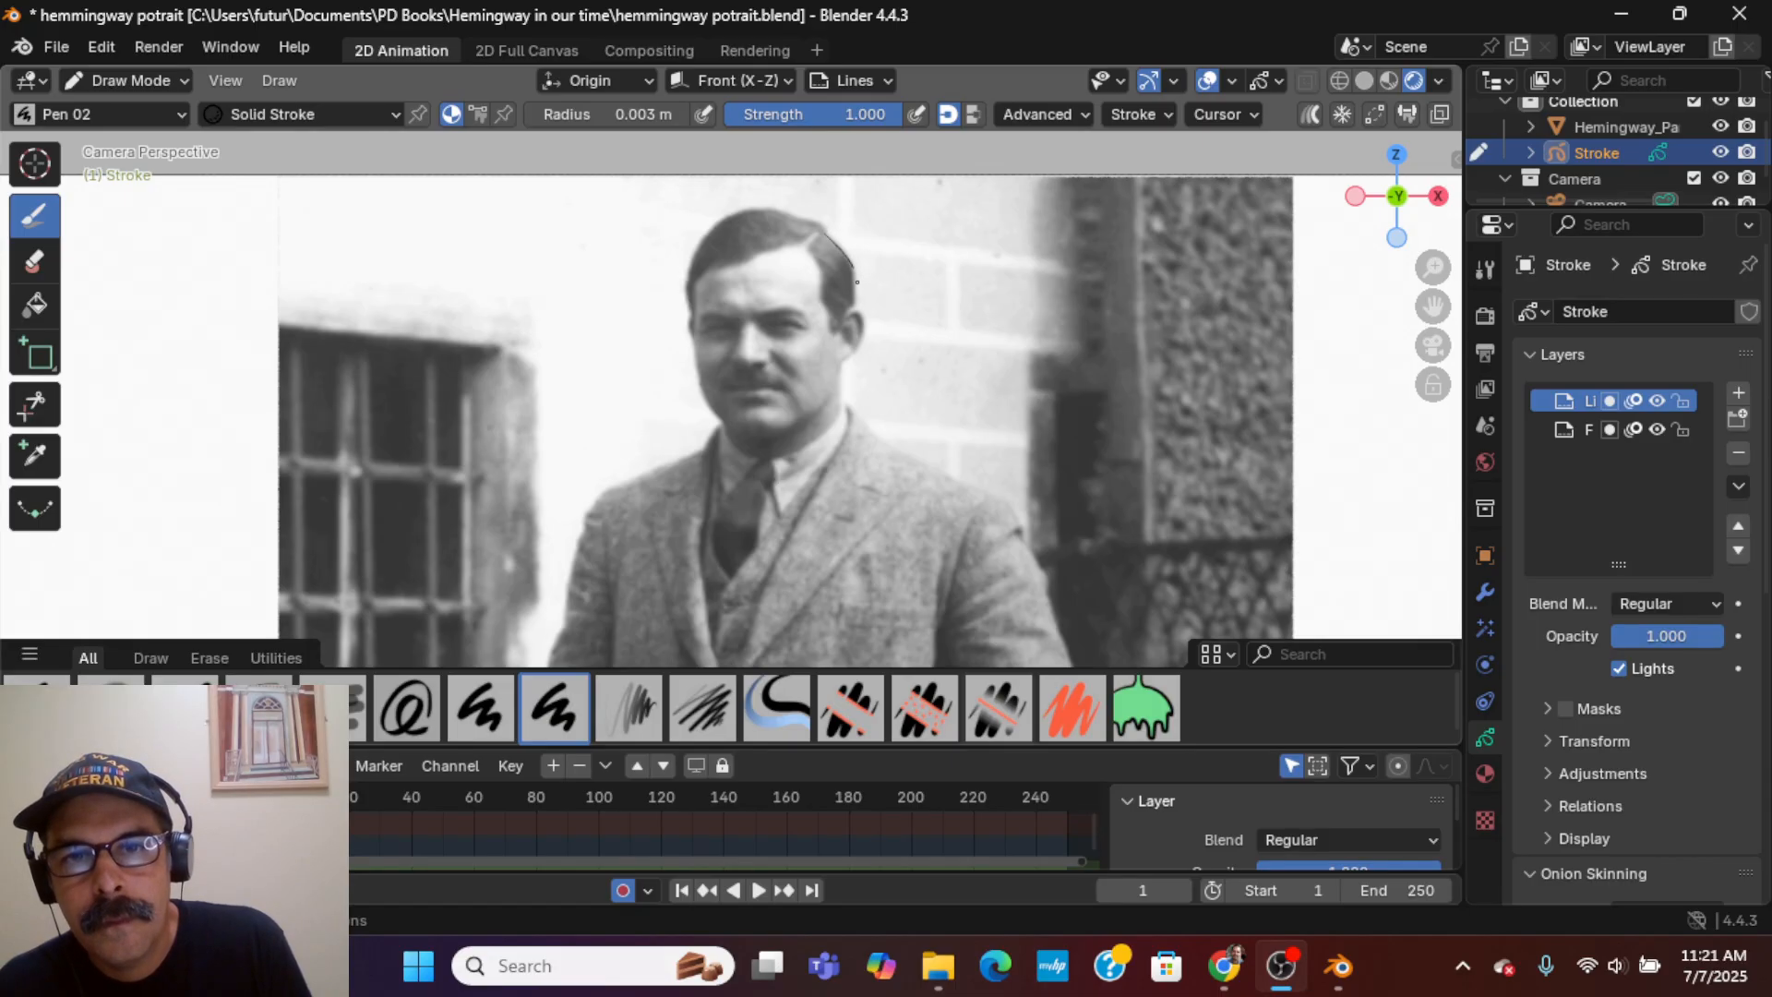
drag(856, 281, 854, 292)
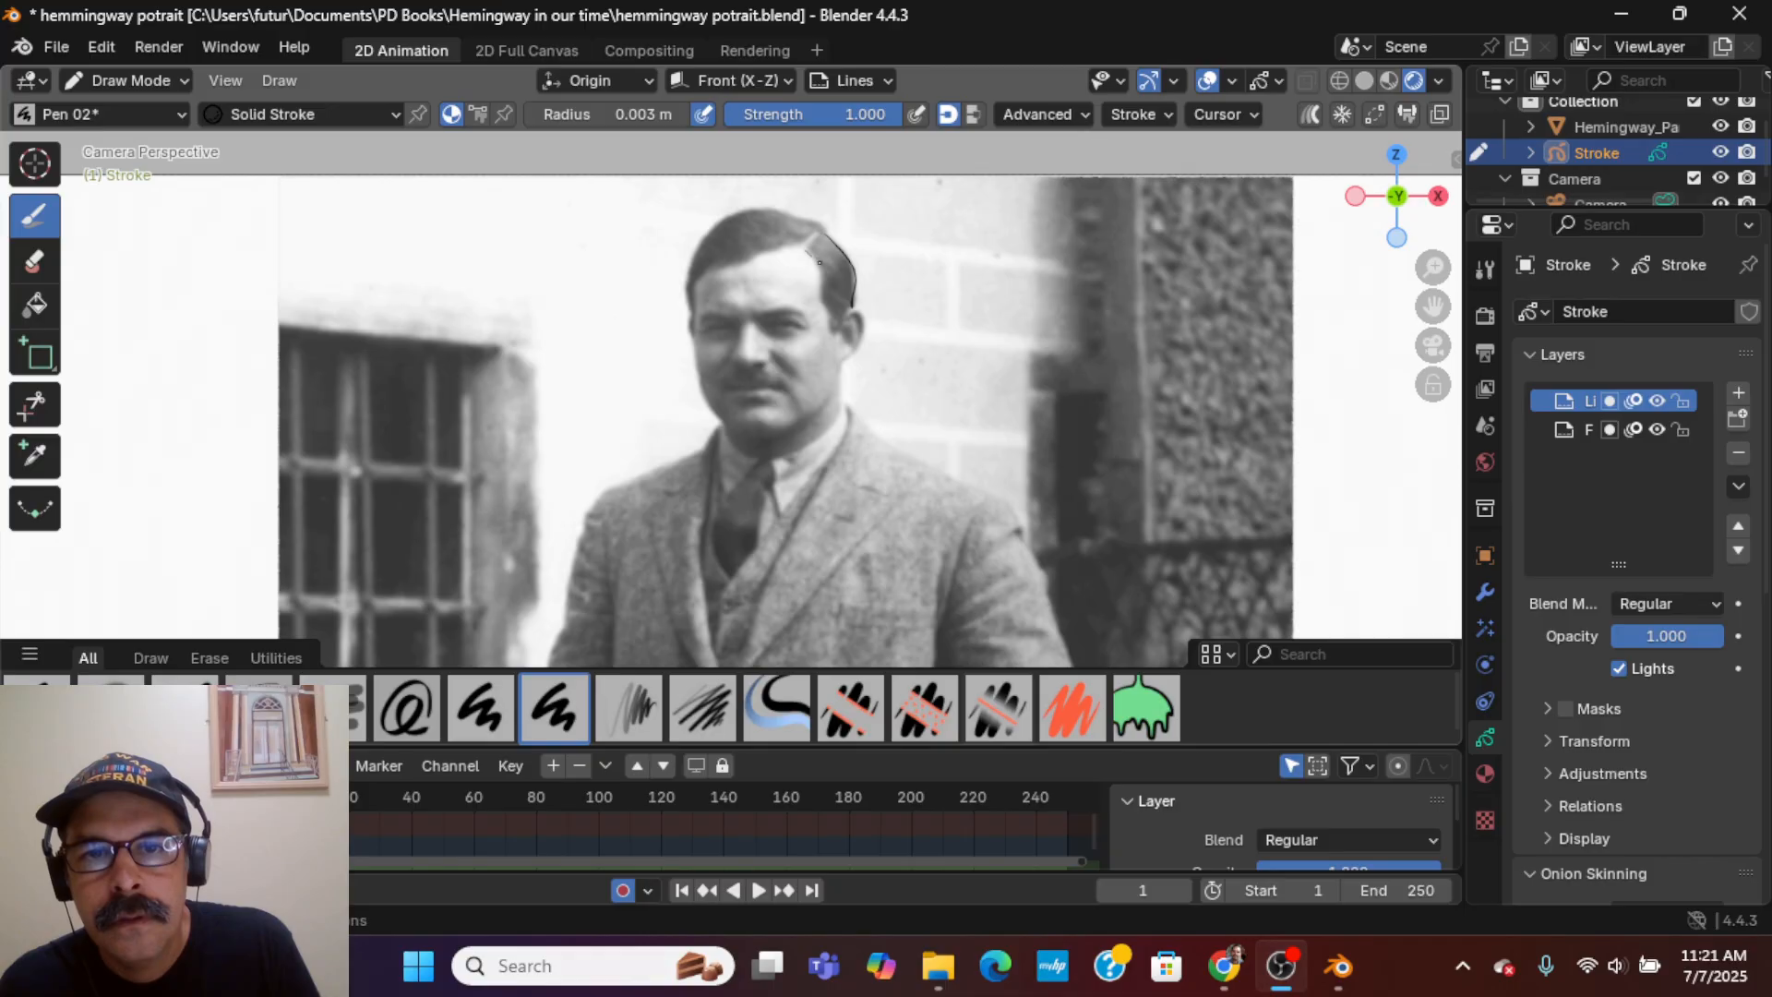
drag(807, 249, 818, 307)
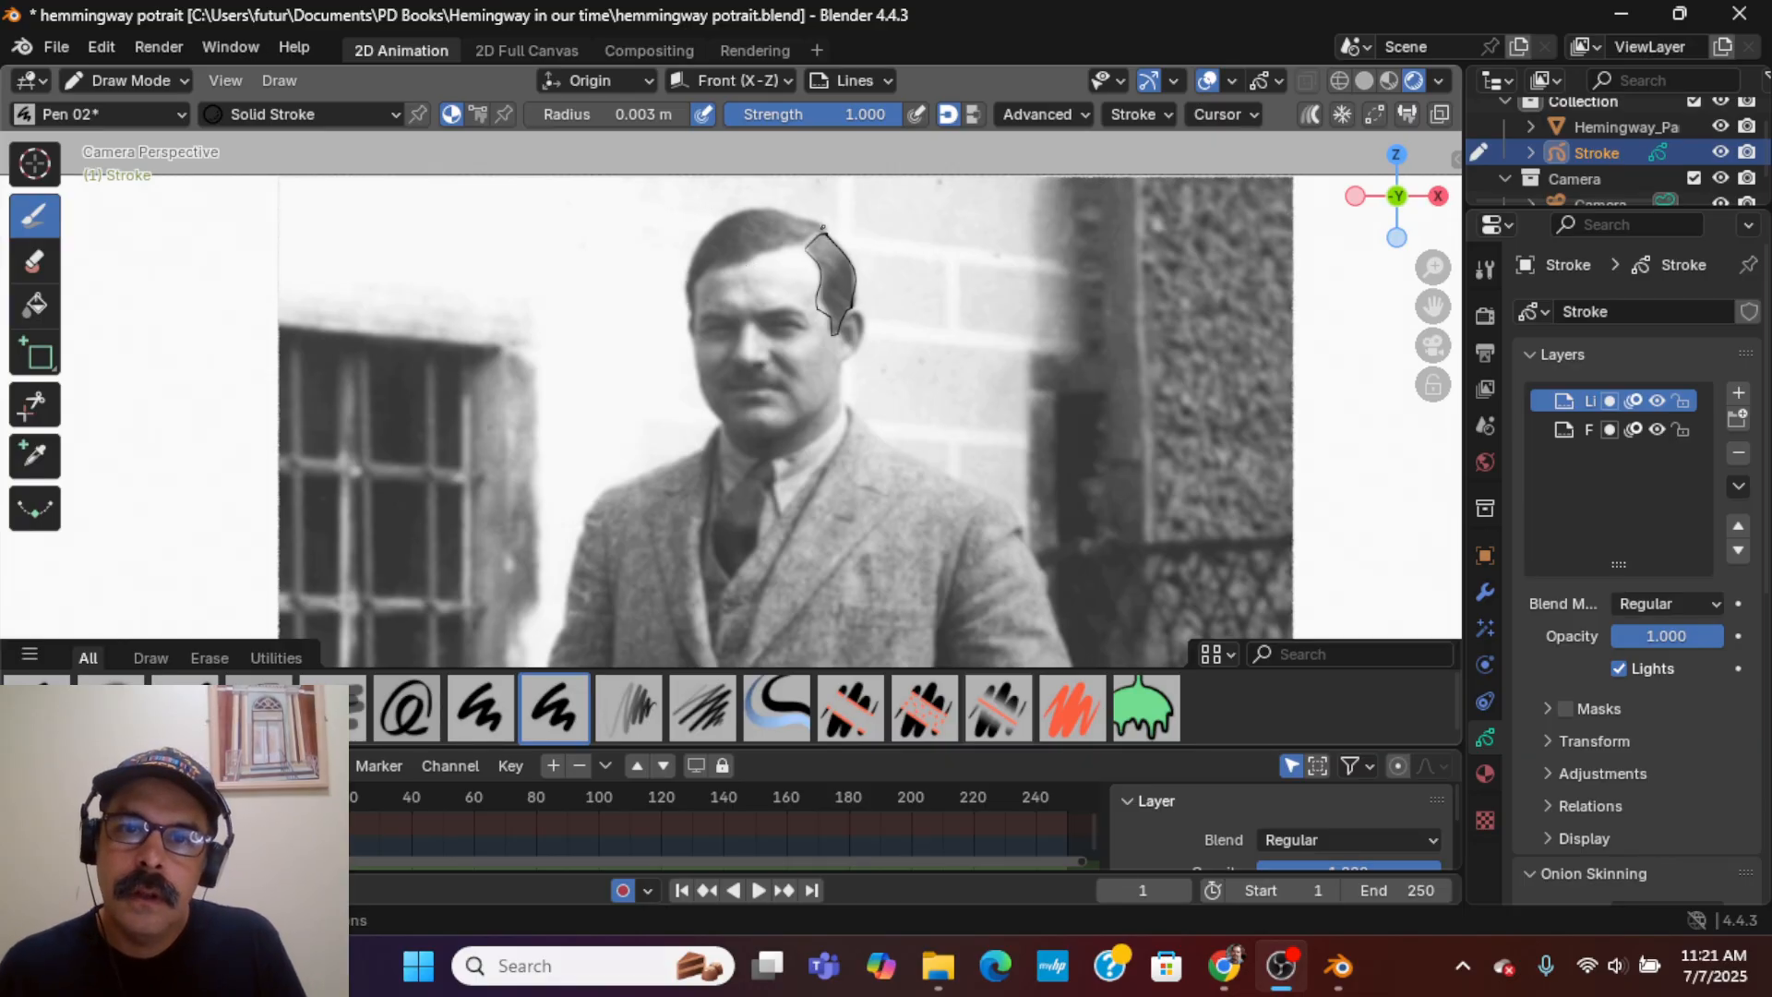
- Trace the top of the hair along the crown and back along the forehead hairline to the side section
mouse_move(820, 226)
mouse_down()
mouse_move(747, 210)
mouse_move(710, 233)
mouse_move(689, 299)
mouse_up()
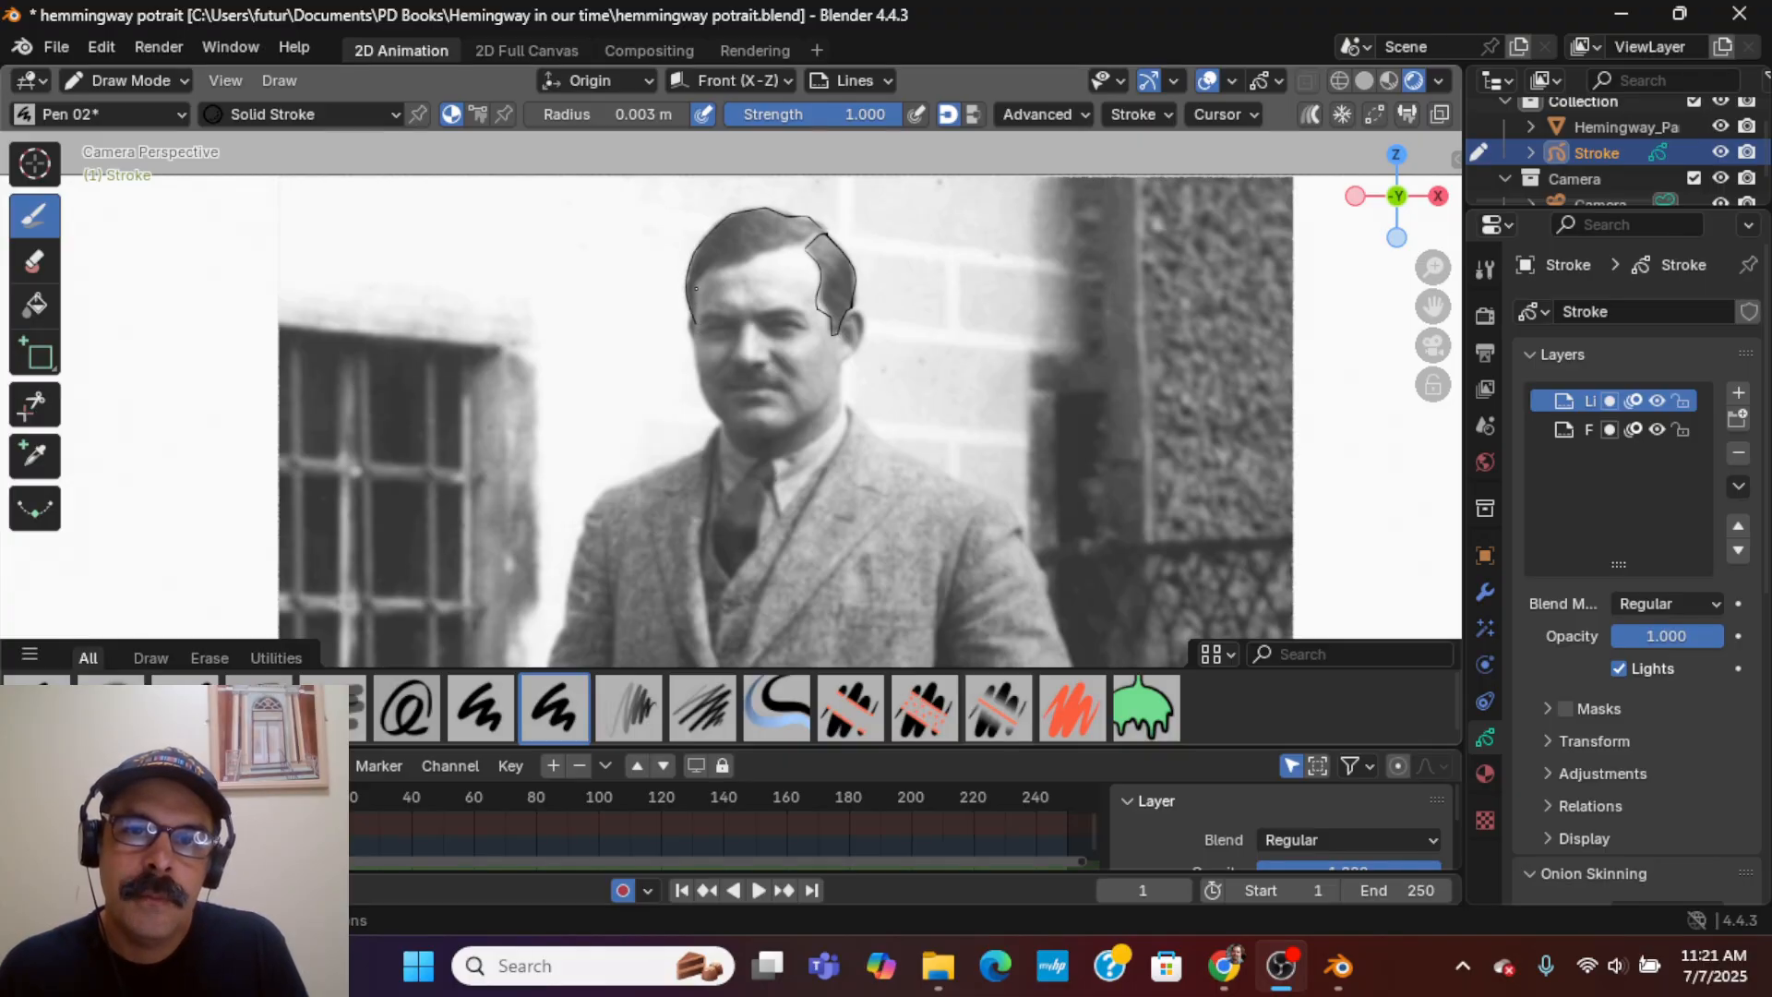
drag(699, 277, 817, 238)
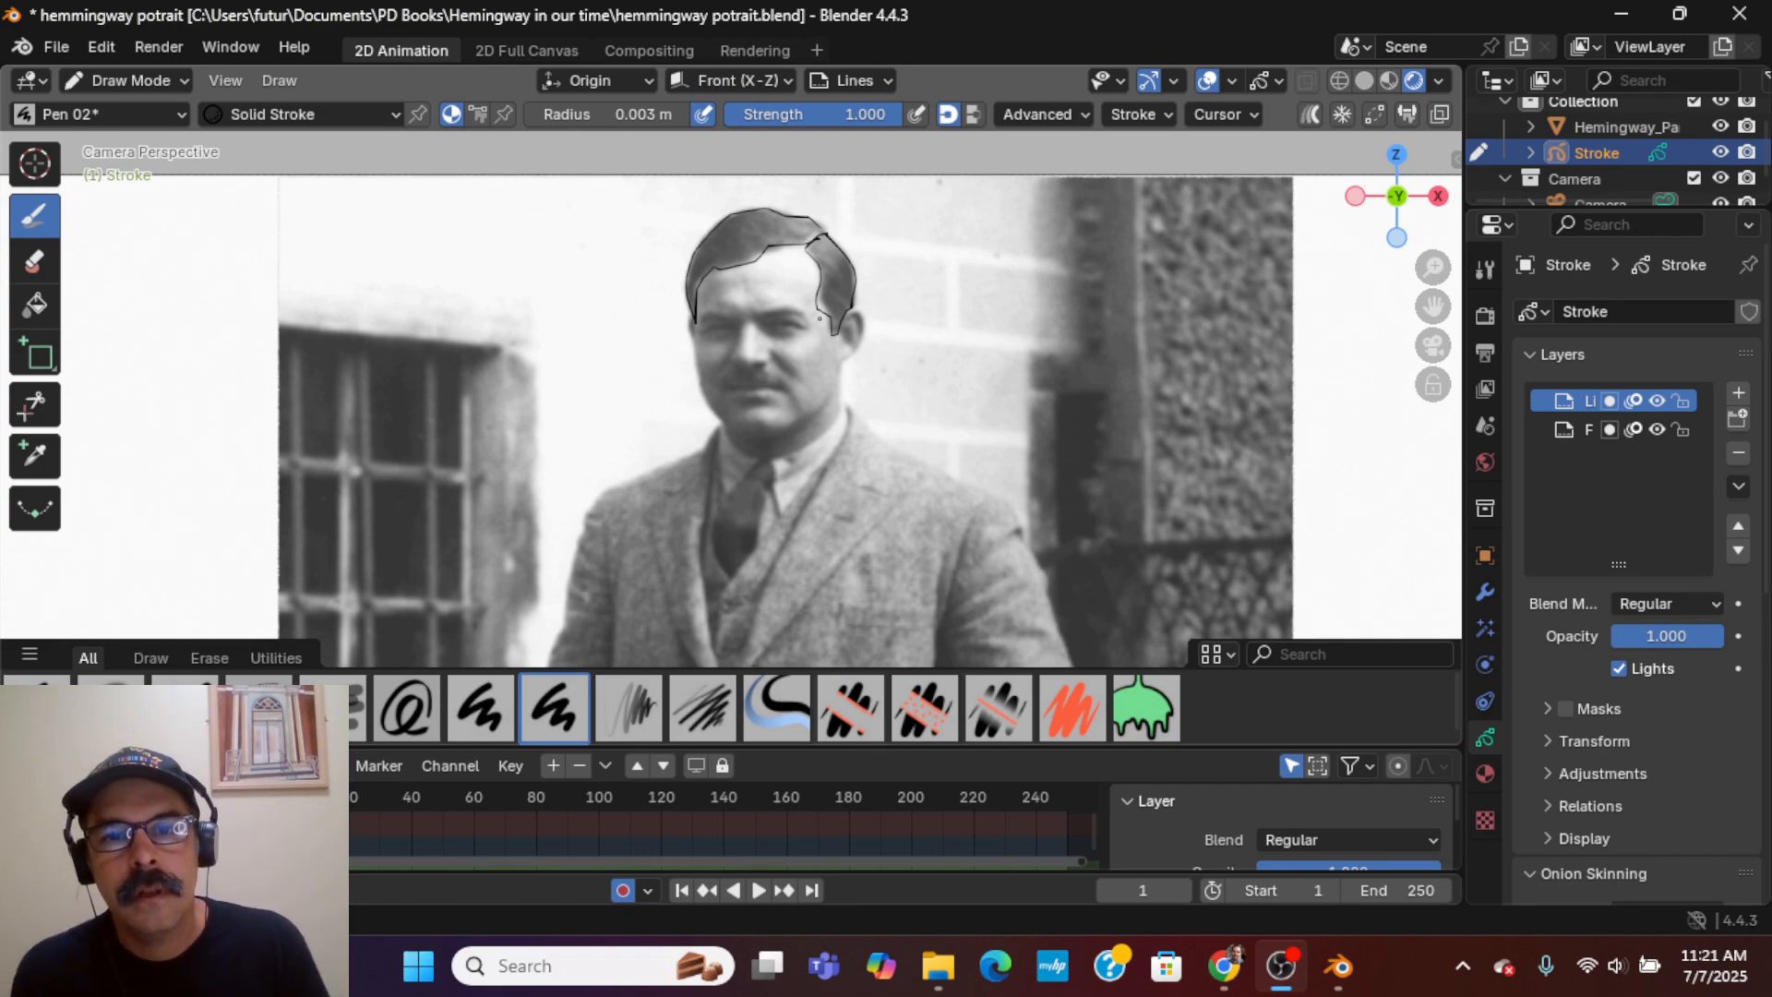
scroll(818, 318, up, 3)
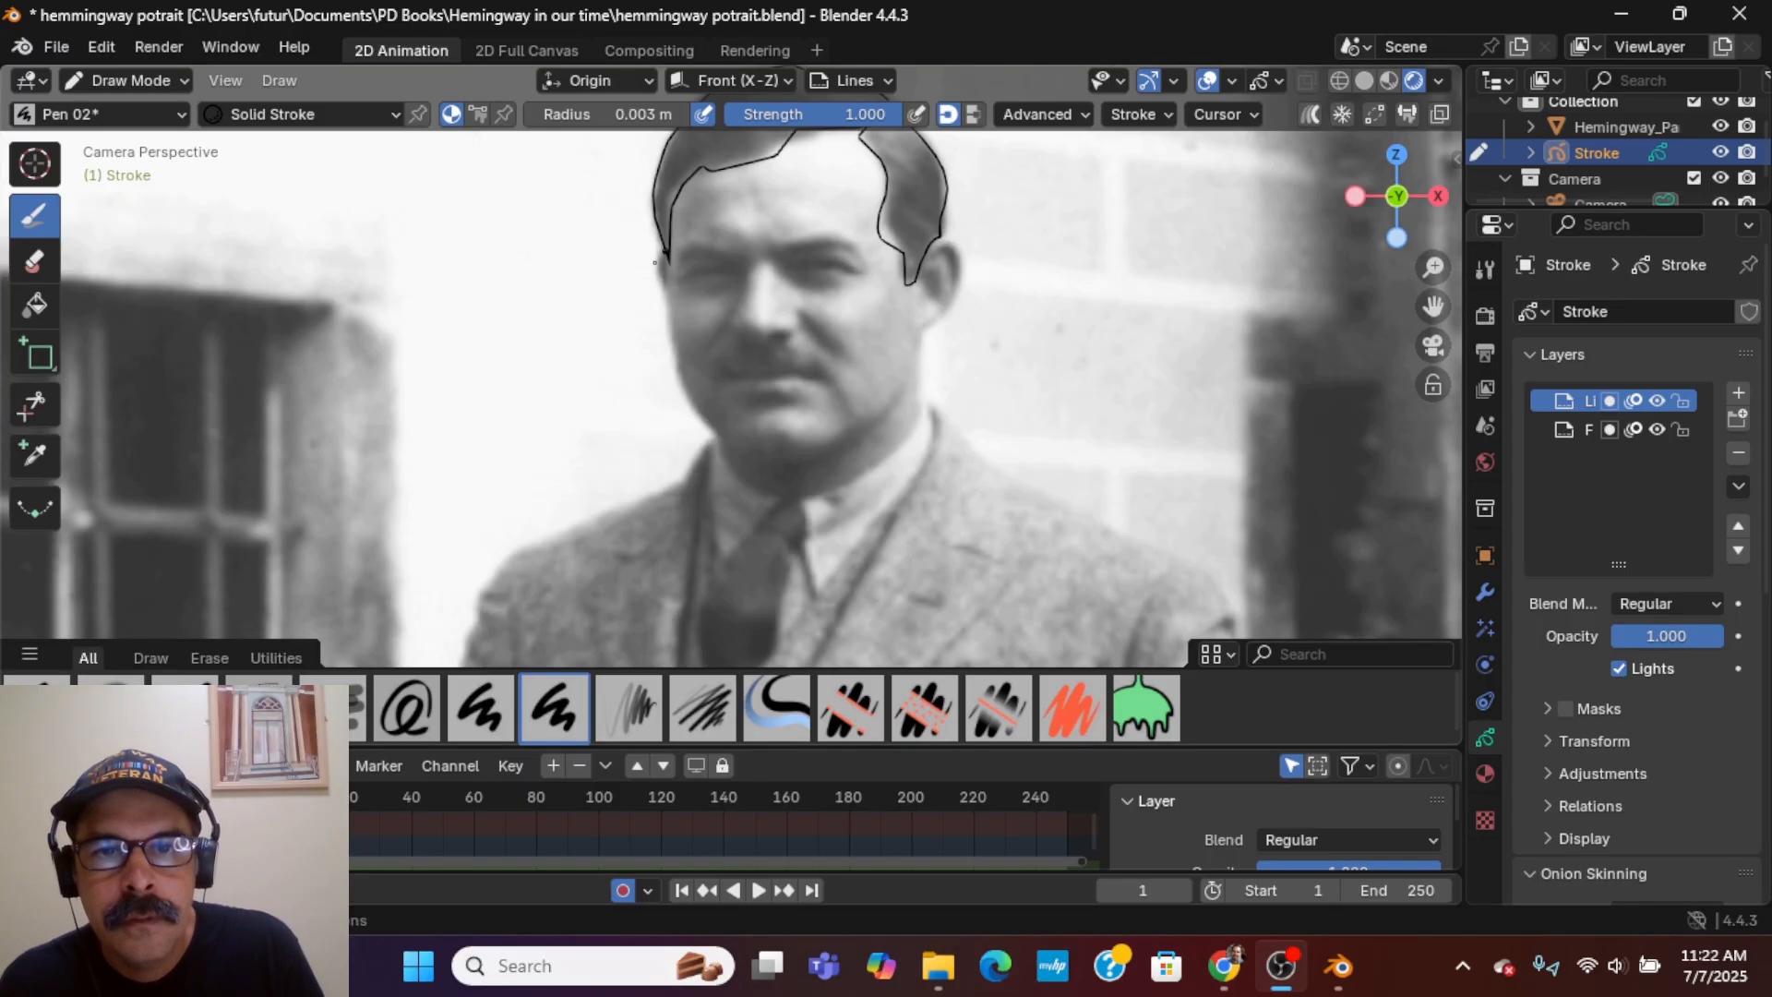
- Trace the outlines of both ears, the side of the neck, and the jawline from ear to ear
drag(664, 254, 667, 302)
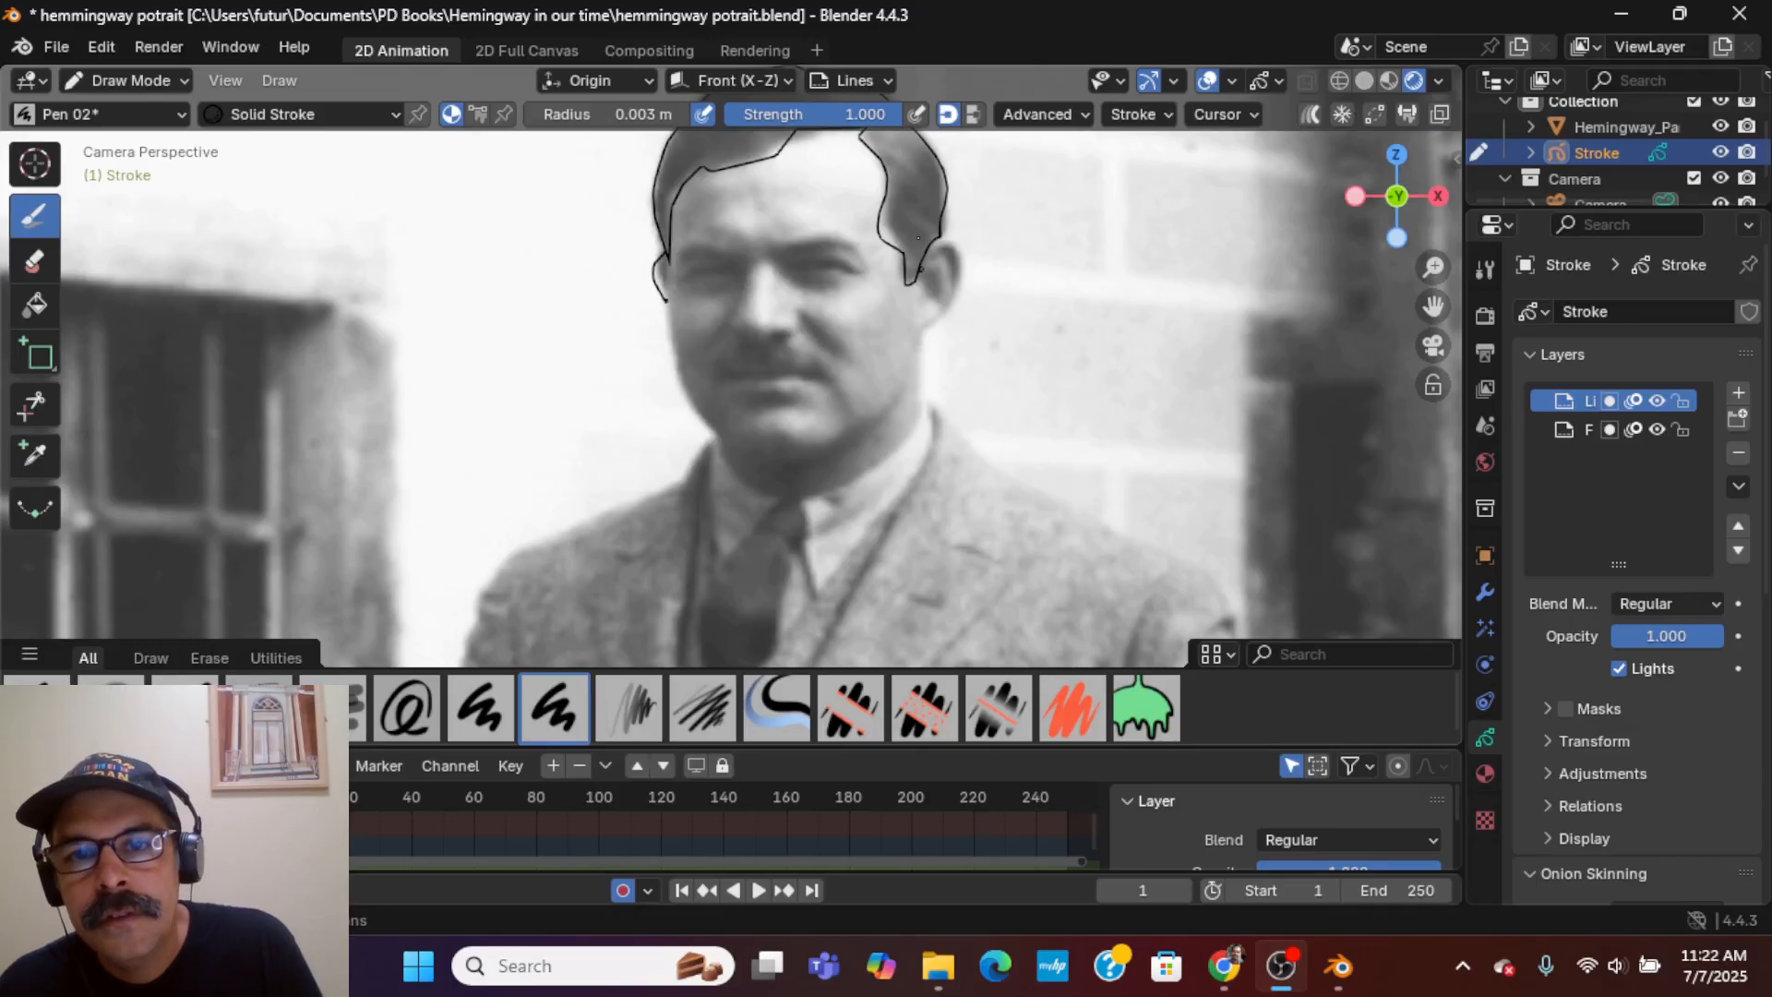
mouse_move(941, 241)
mouse_down()
mouse_move(962, 281)
mouse_move(925, 328)
mouse_move(916, 410)
mouse_up()
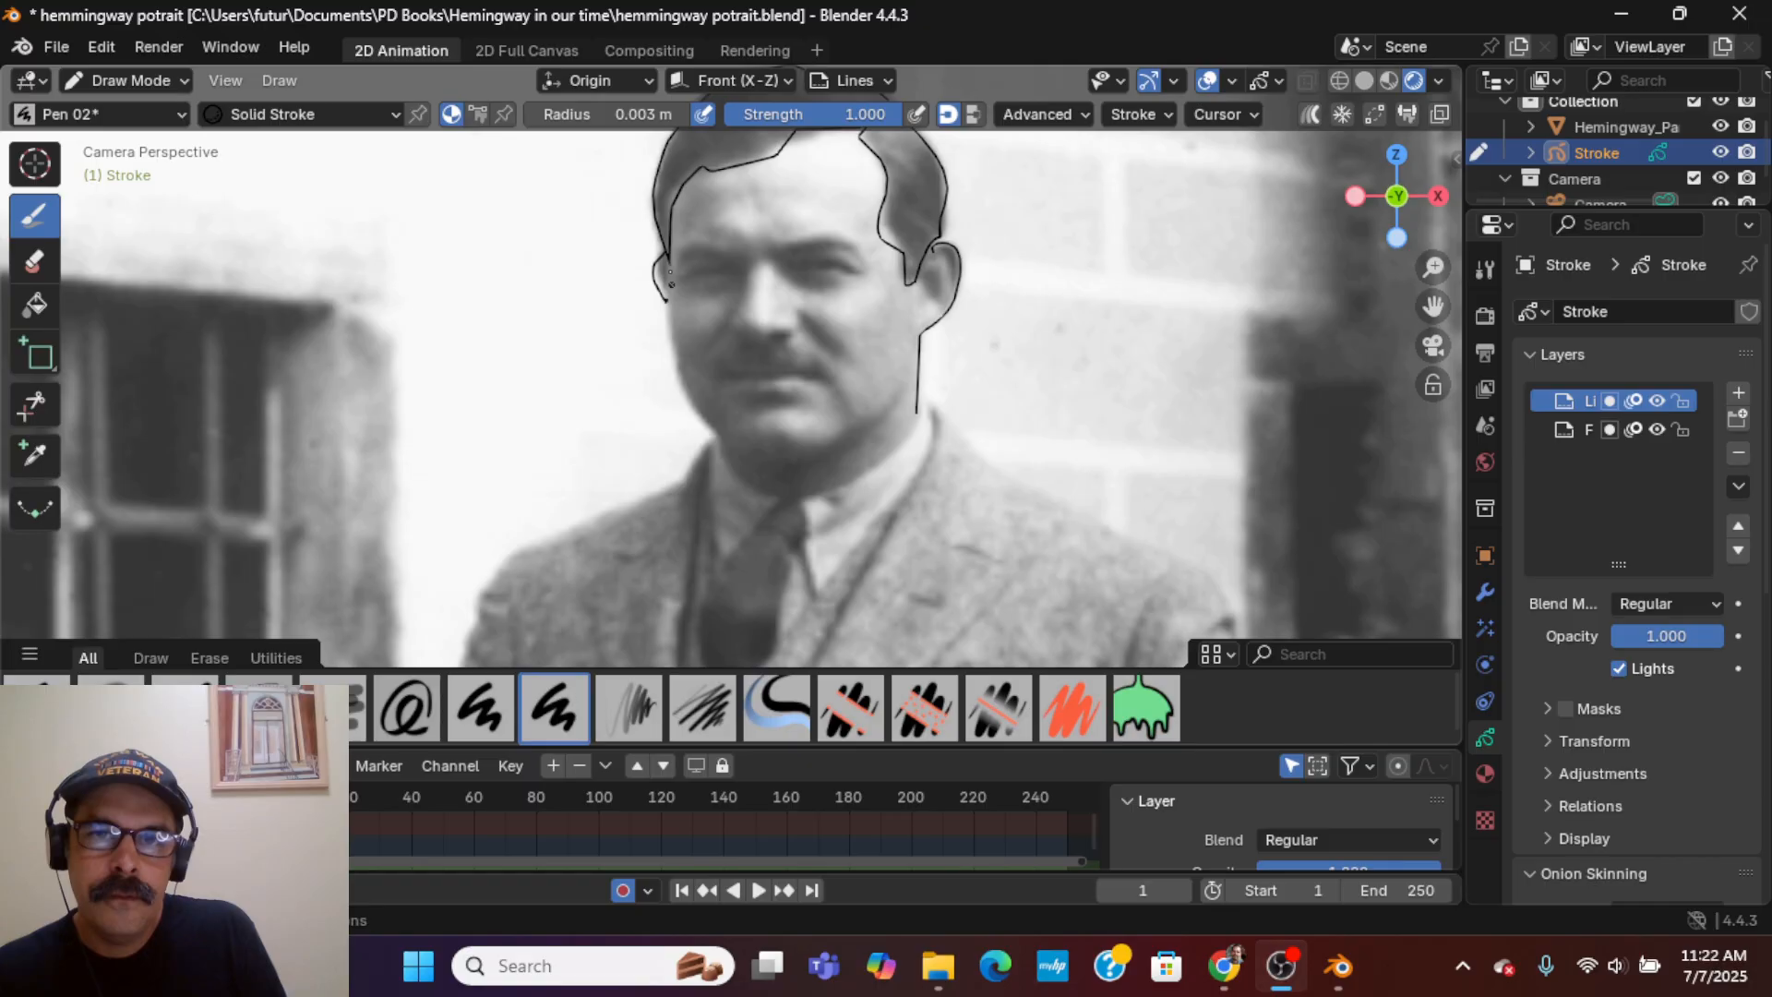
mouse_move(670, 271)
mouse_down()
mouse_move(694, 411)
mouse_move(759, 459)
mouse_move(852, 439)
mouse_move(914, 400)
mouse_up()
- Trace the lower neck edge, the tie knot and both shirt collar points
mouse_move(725, 448)
mouse_down()
mouse_move(812, 592)
mouse_move(805, 572)
mouse_up()
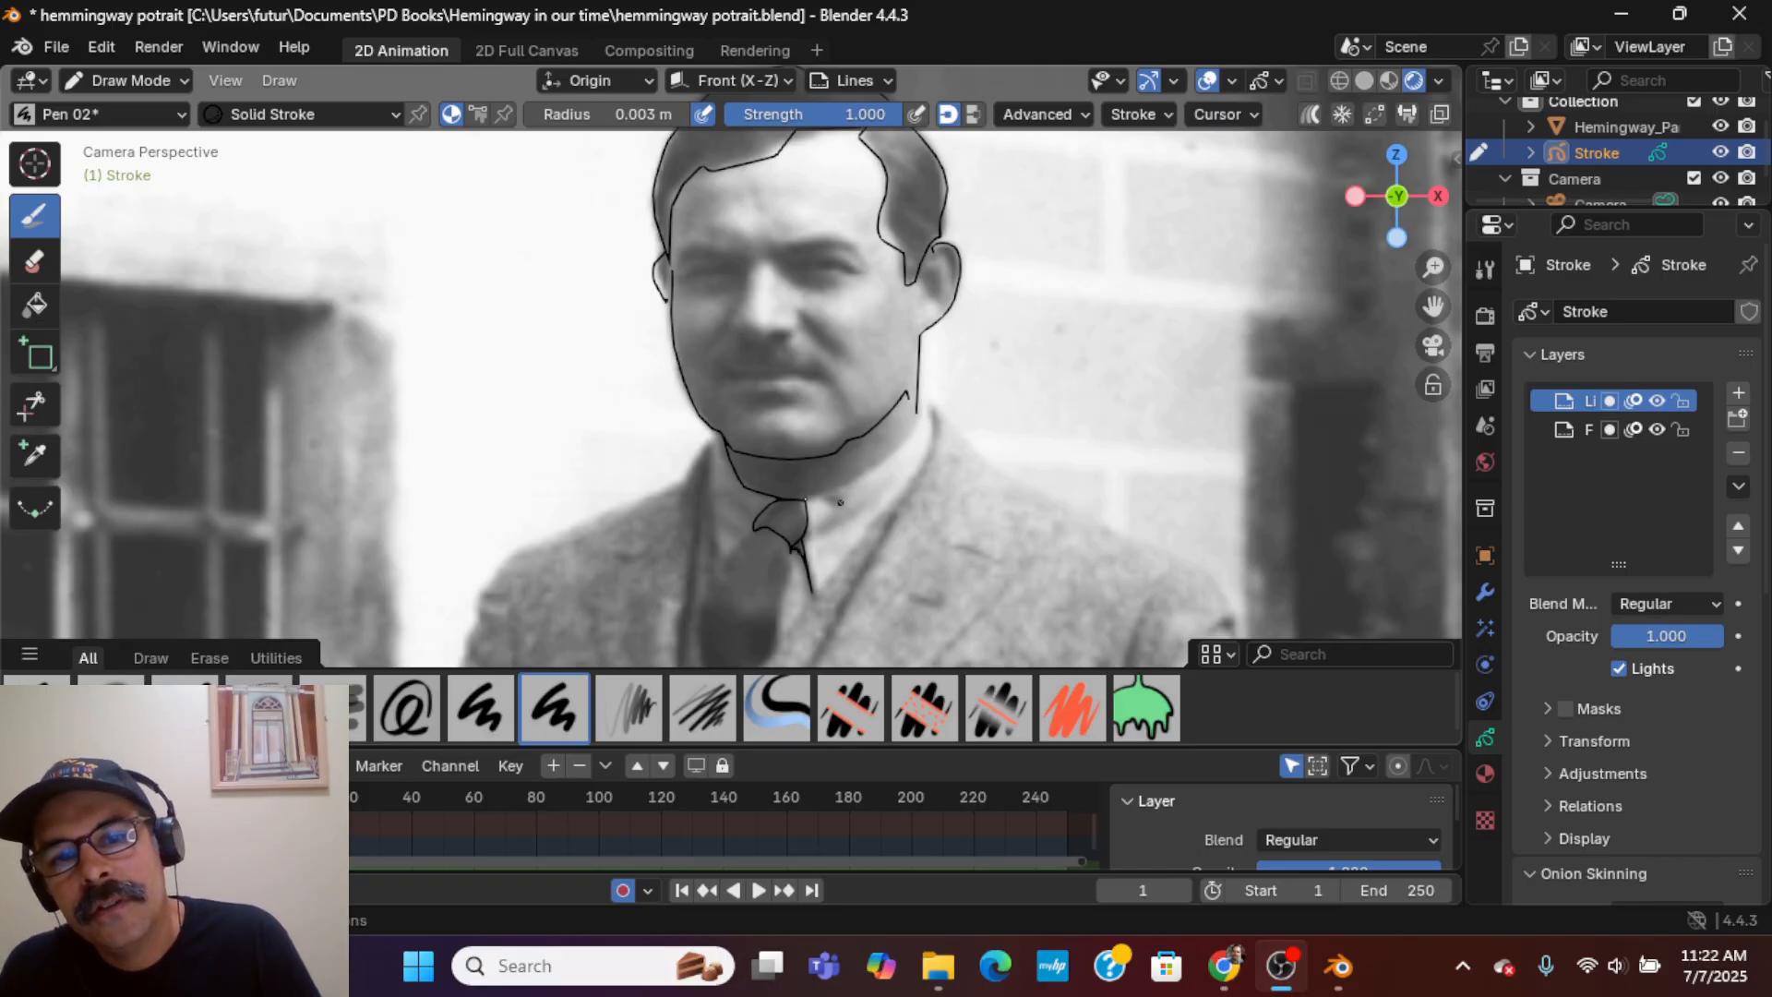
mouse_move(807, 497)
mouse_down()
mouse_move(864, 472)
mouse_move(923, 409)
mouse_move(930, 450)
mouse_move(815, 600)
mouse_up()
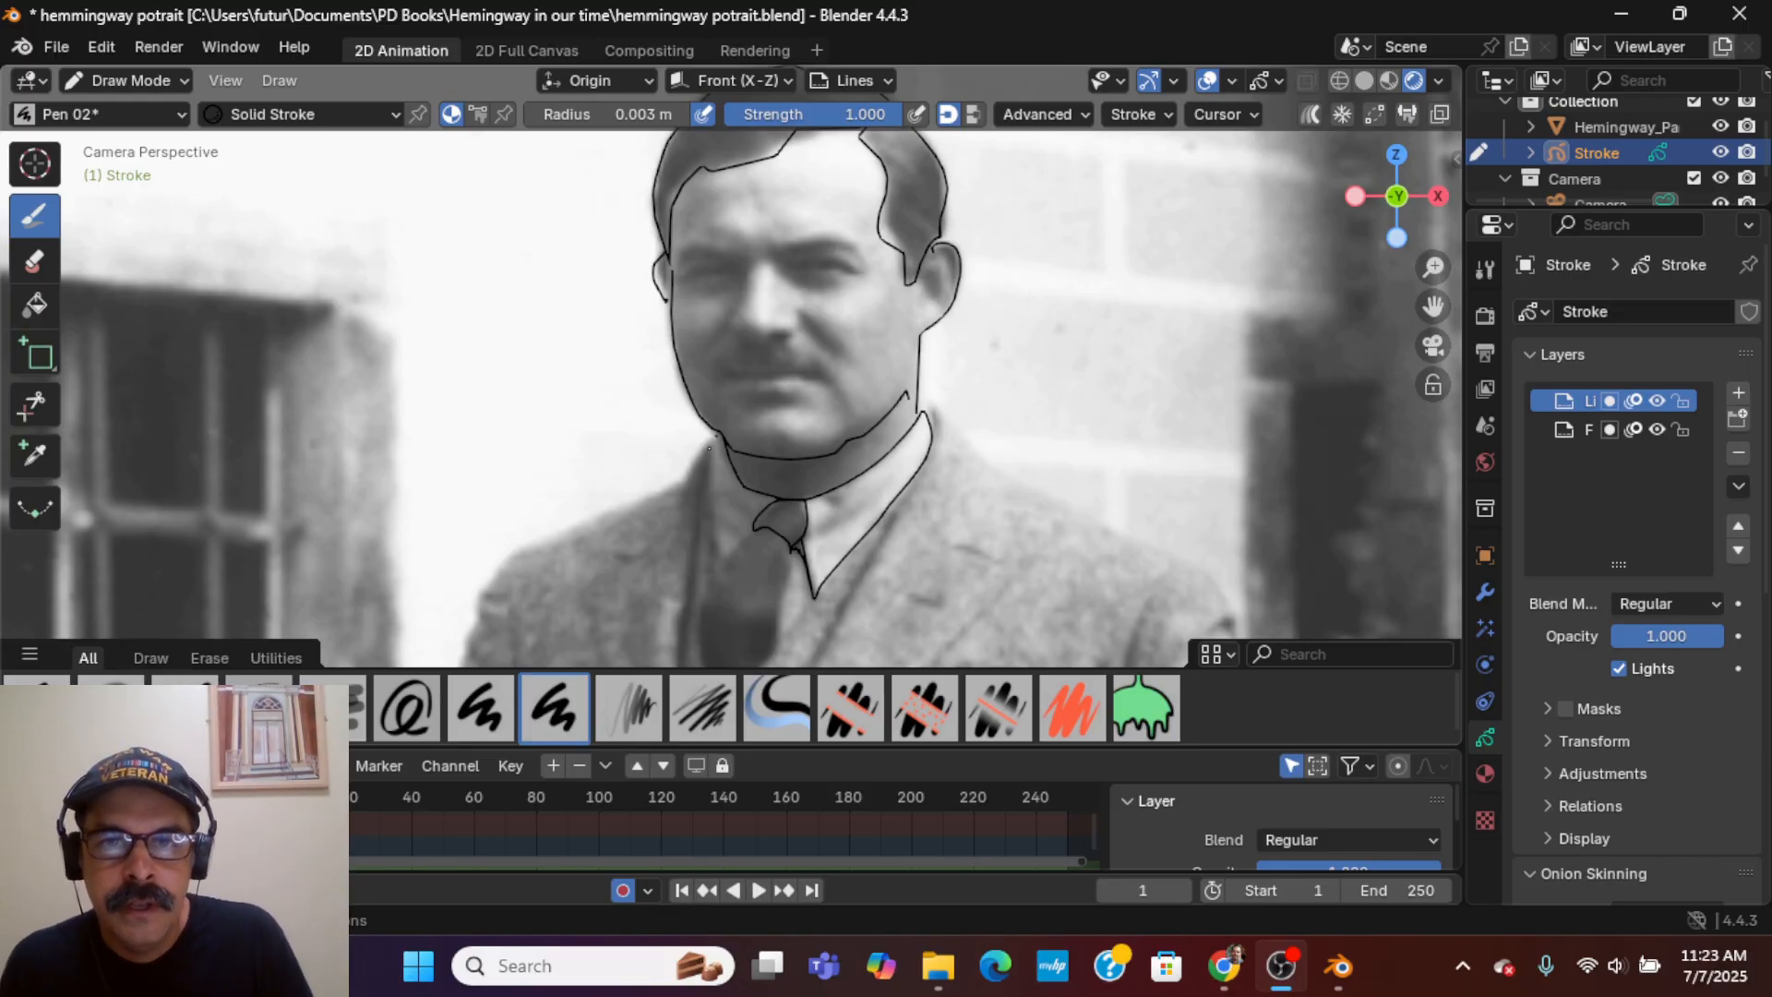
mouse_move(707, 456)
mouse_down()
mouse_move(718, 534)
mouse_move(753, 560)
mouse_up()
- Trace the inner contour lines of the fully visible ear
scroll(935, 323, up, 2)
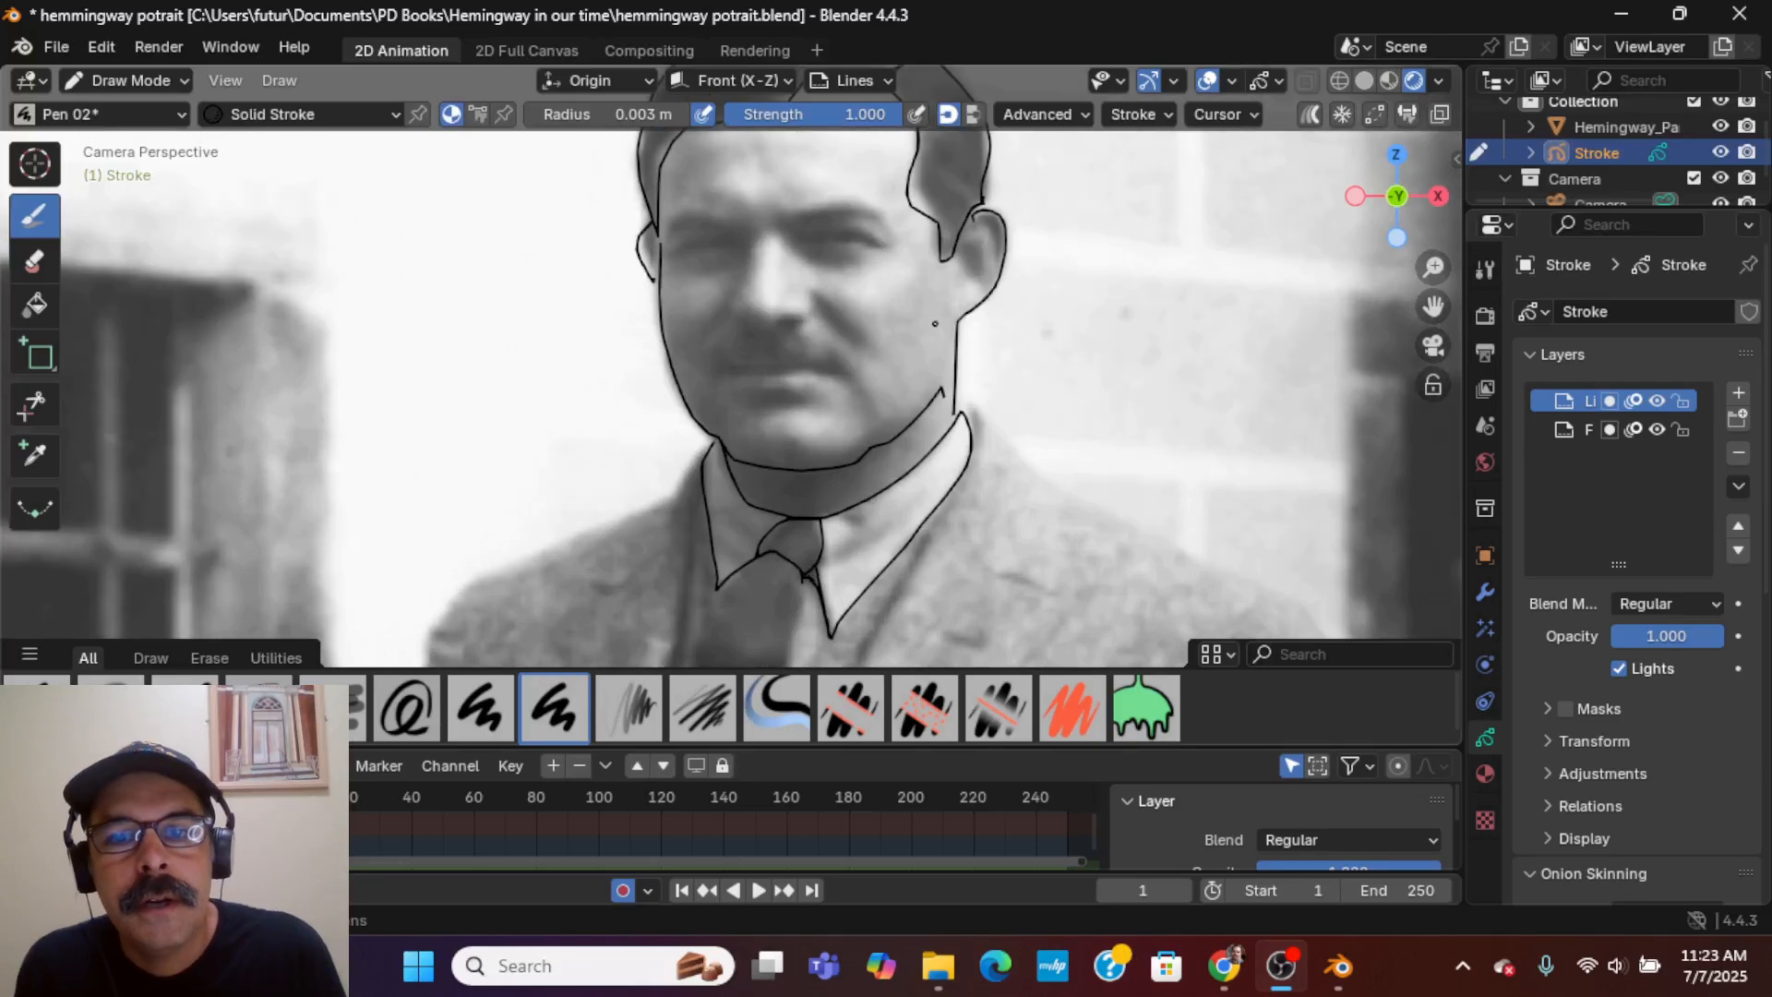
scroll(935, 324, up, 1)
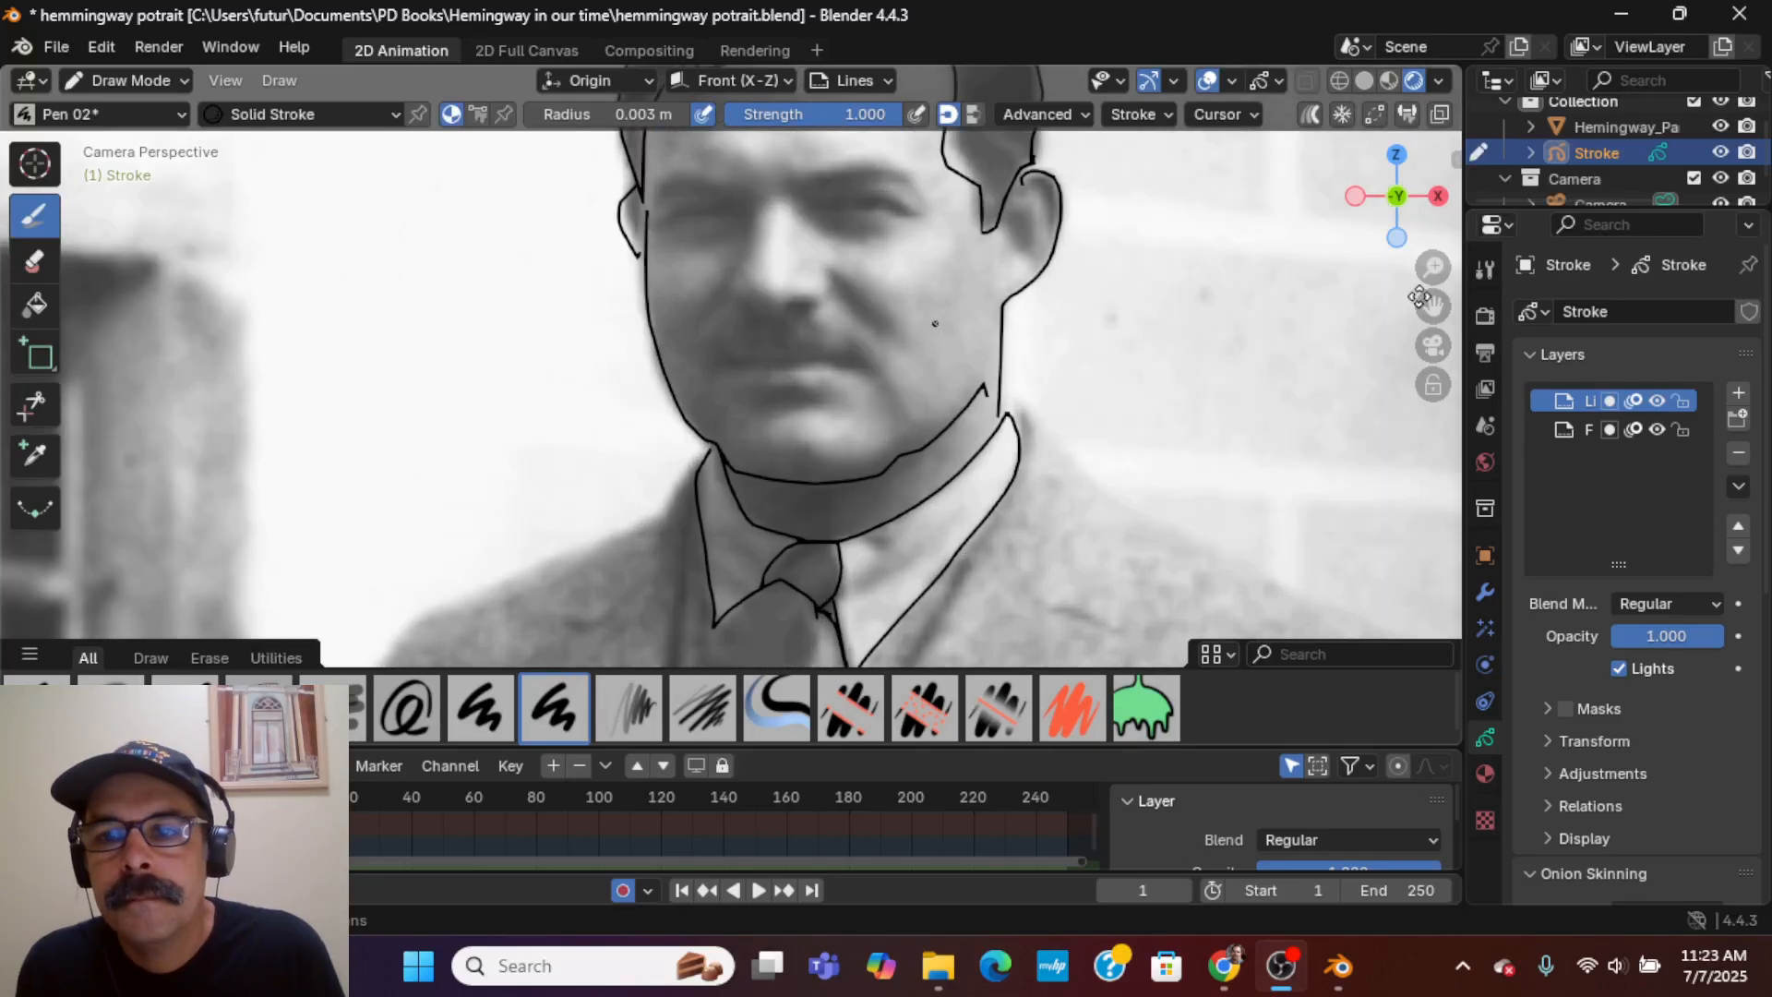
drag(1432, 305, 921, 370)
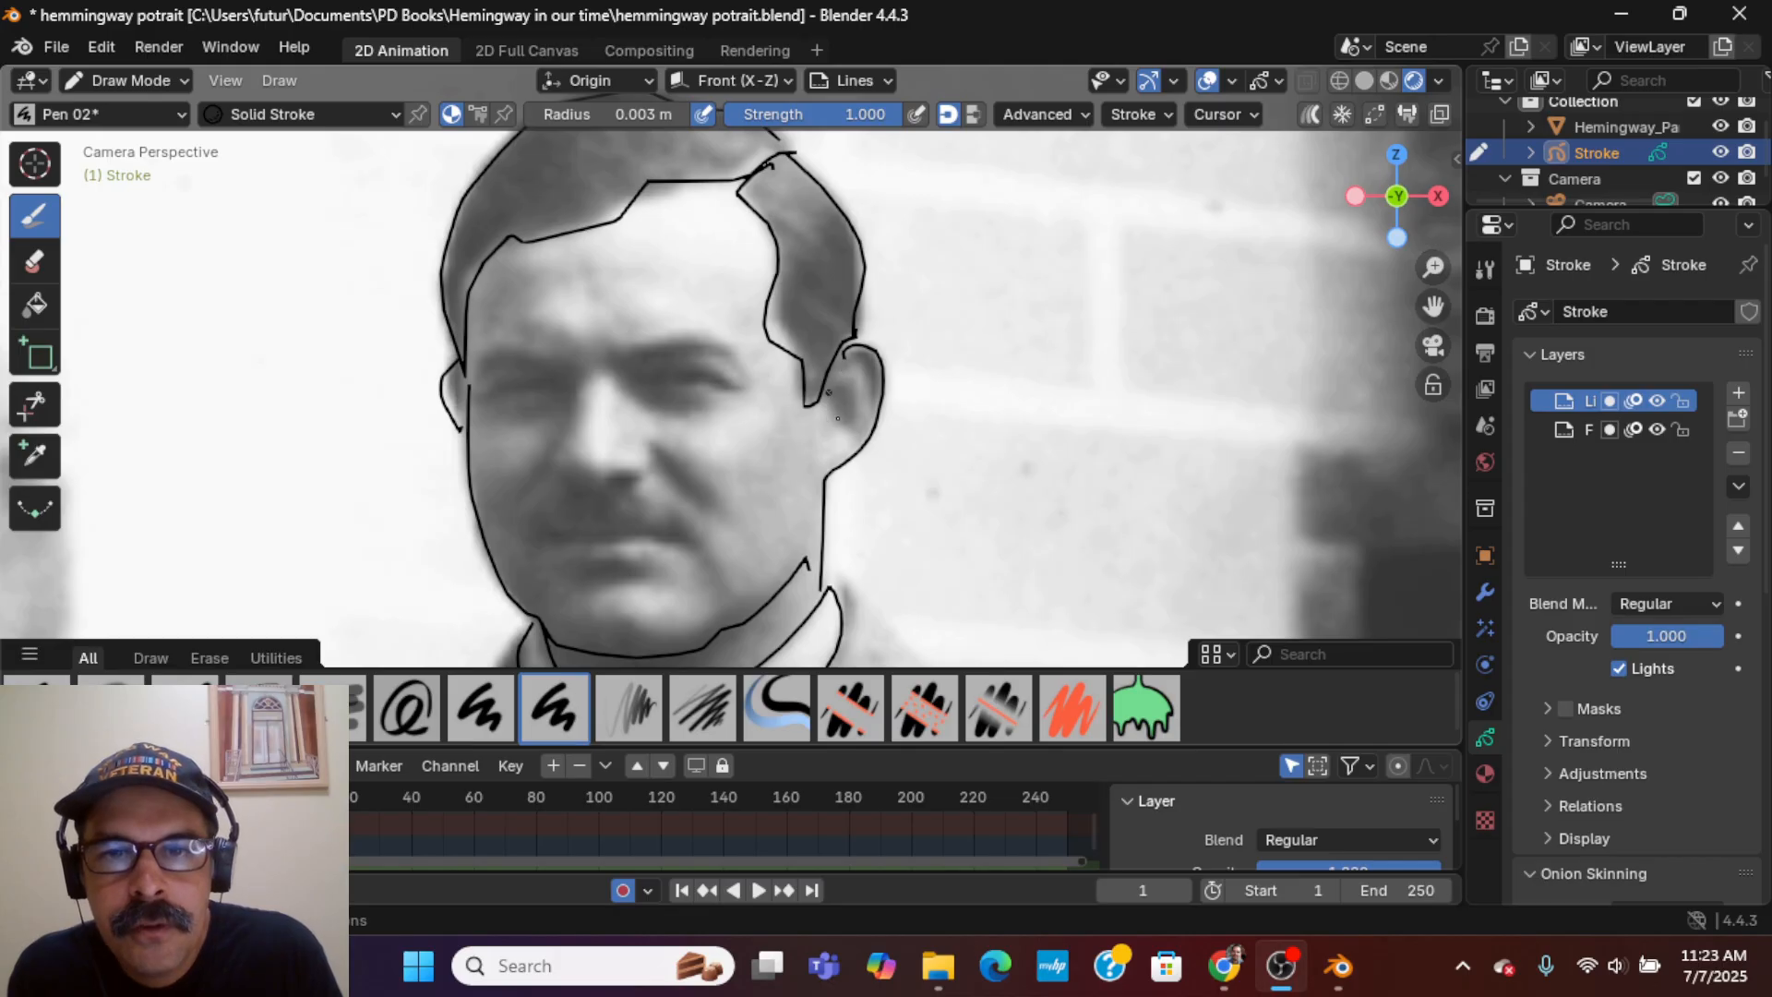
mouse_move(827, 390)
mouse_down()
mouse_move(826, 423)
mouse_move(852, 412)
mouse_move(852, 383)
mouse_move(830, 392)
mouse_move(855, 363)
mouse_move(872, 397)
mouse_move(861, 354)
mouse_move(878, 380)
mouse_move(847, 366)
mouse_up()
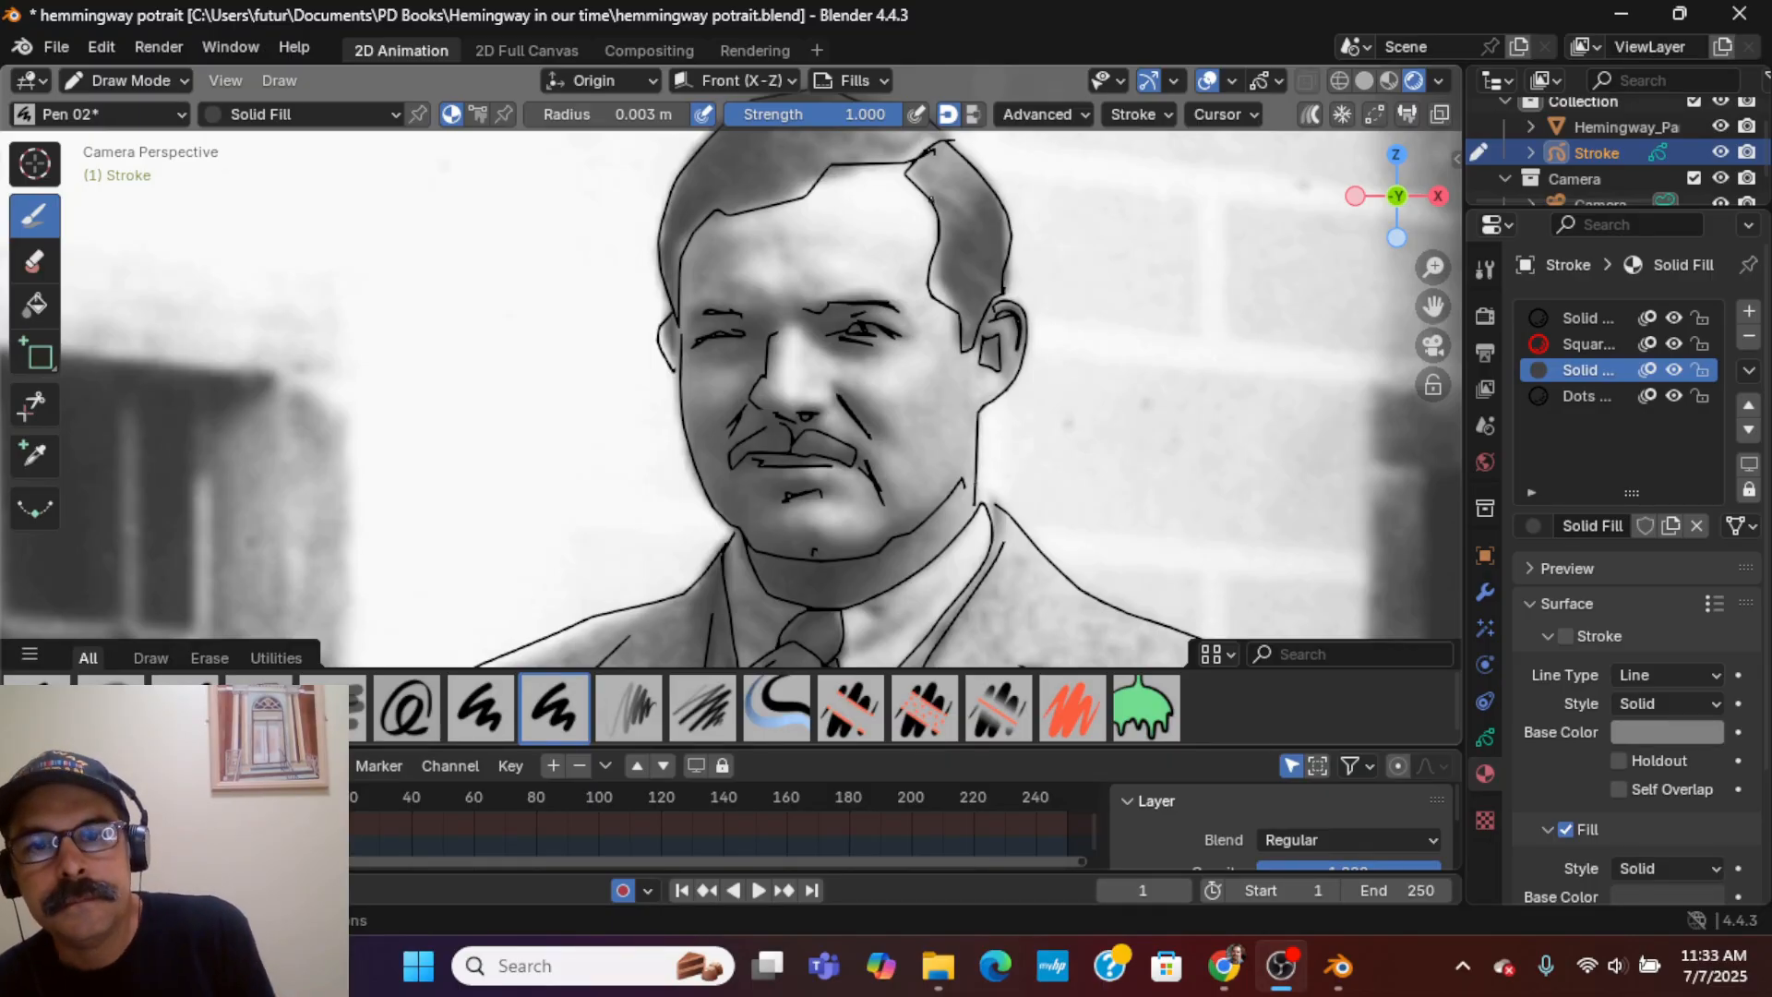
- Fill the dark areas of the side hair and crown with Solid Fill on the Fills layer, leaving highlights near the parting open
mouse_move(971, 214)
mouse_down()
mouse_move(925, 190)
mouse_move(1004, 211)
mouse_move(1003, 288)
mouse_move(965, 265)
mouse_move(981, 319)
mouse_move(963, 345)
mouse_move(934, 221)
mouse_move(940, 243)
mouse_up()
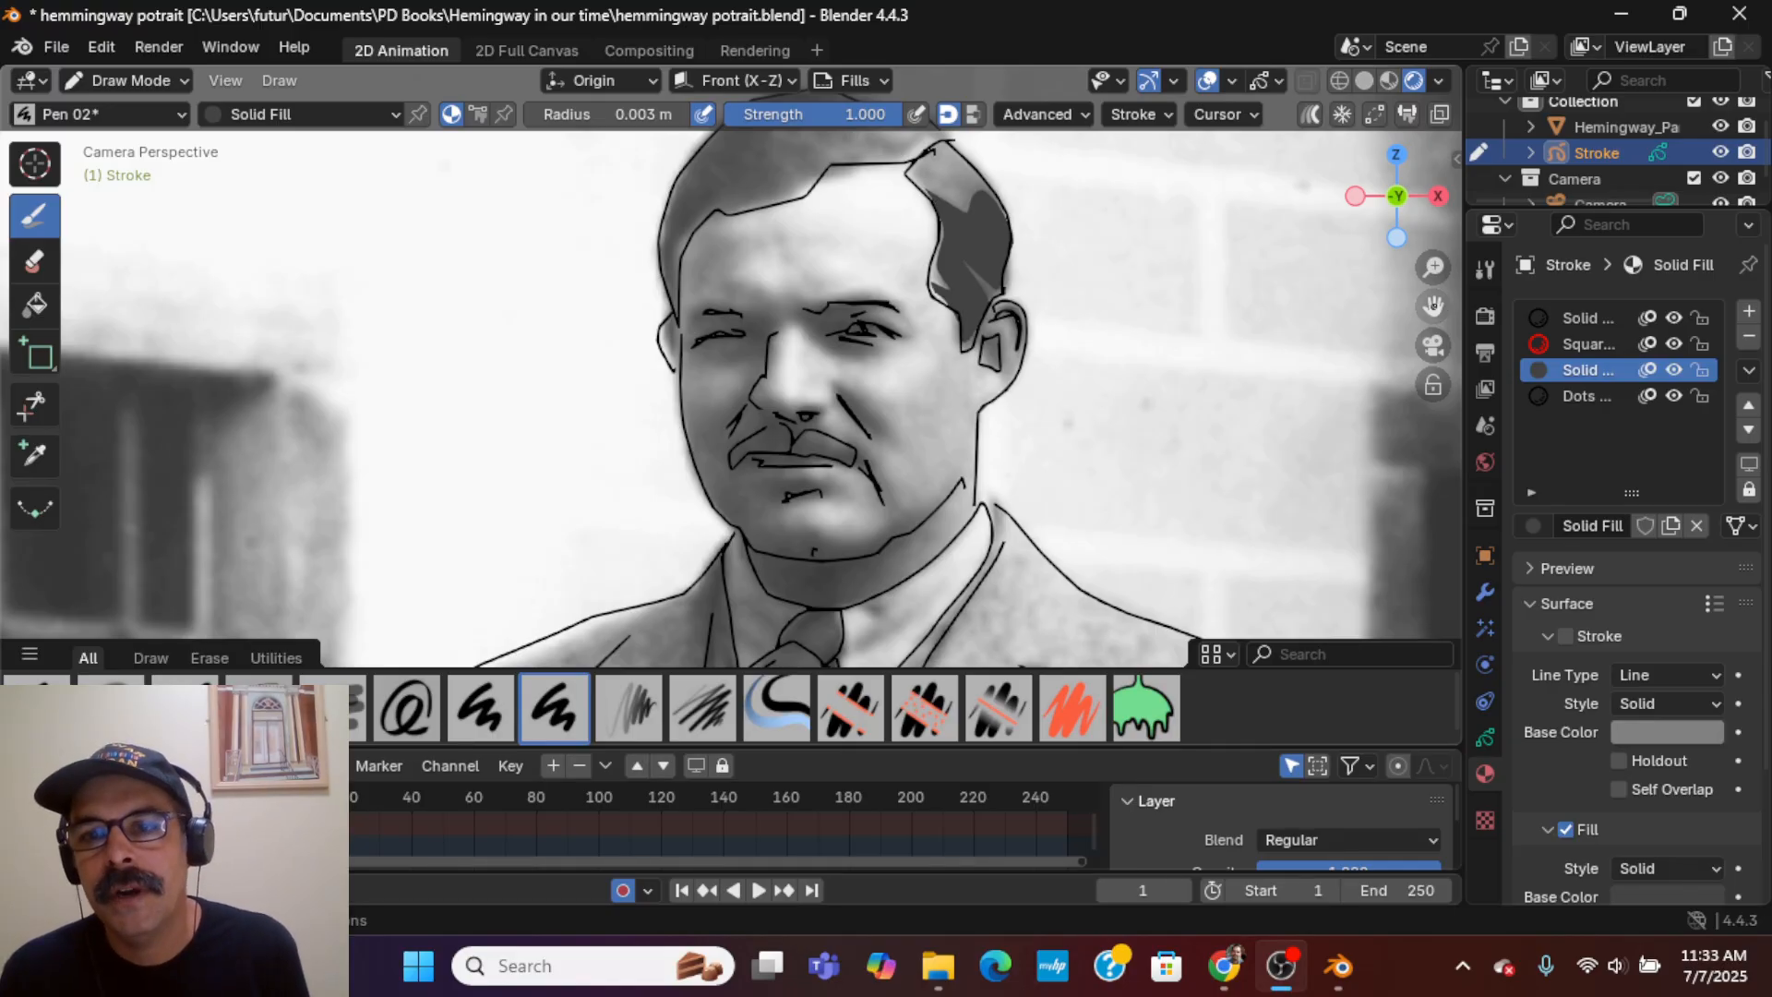
drag(1433, 305, 1478, 460)
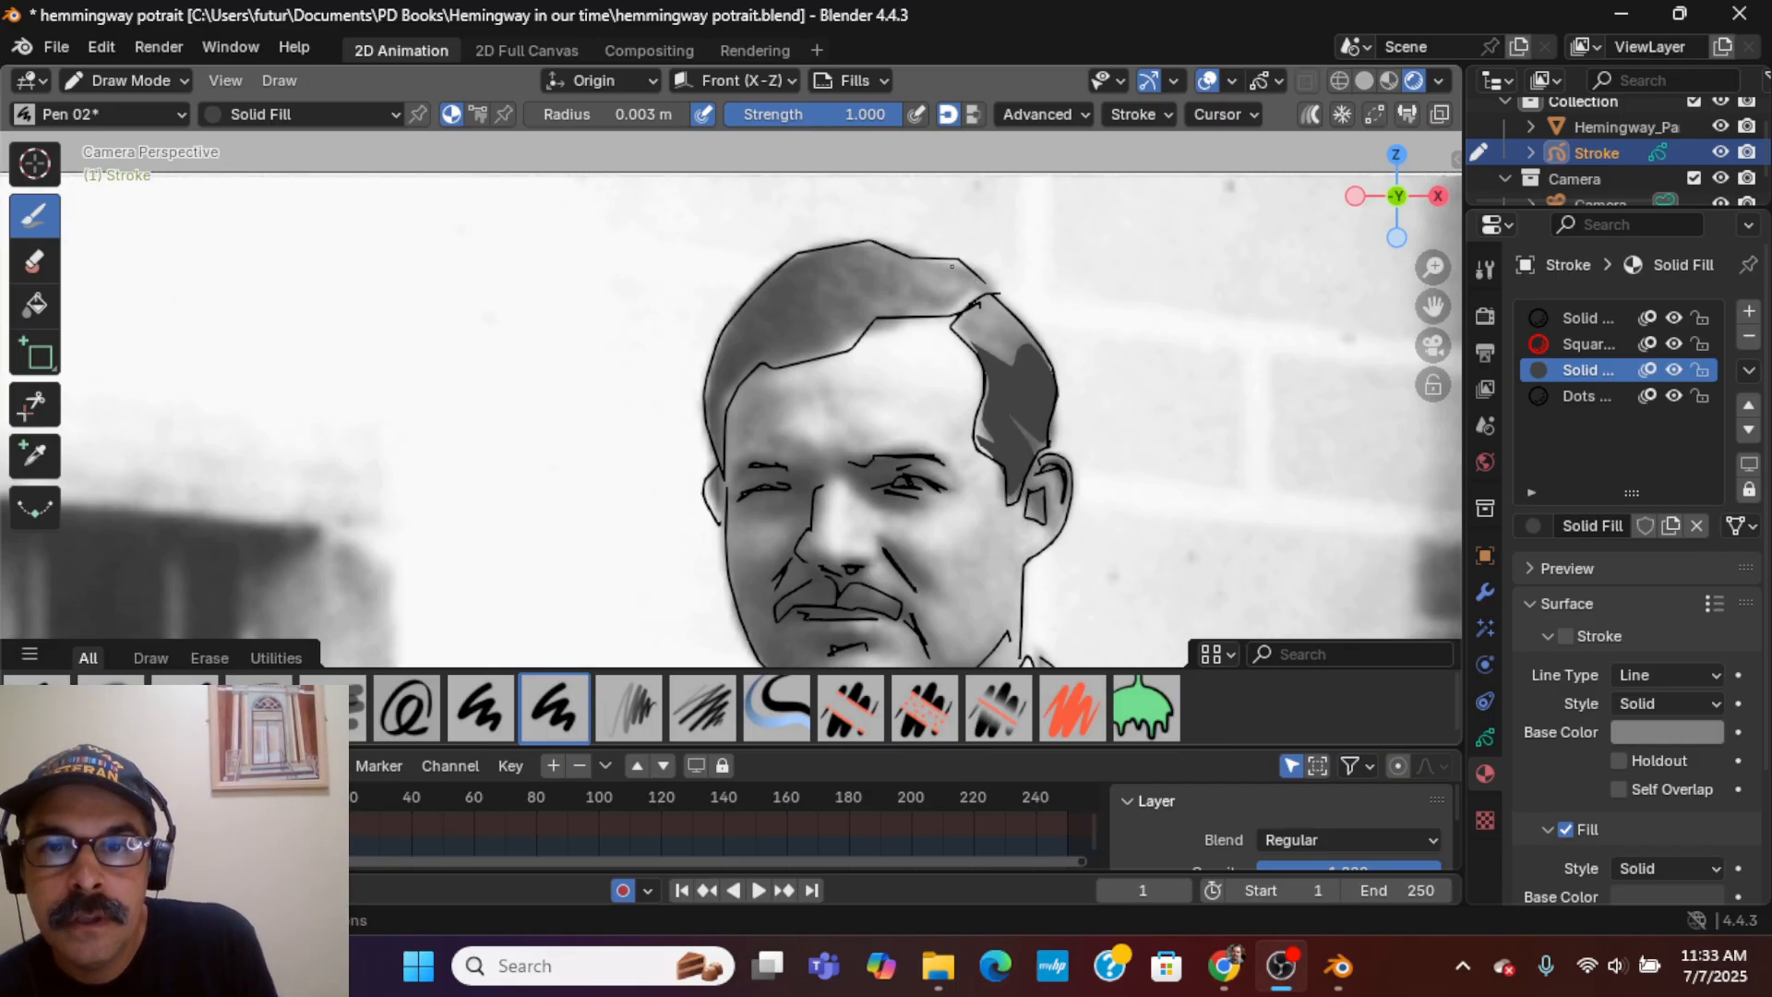
mouse_move(950, 259)
mouse_down()
mouse_move(960, 291)
mouse_move(912, 261)
mouse_up()
mouse_move(890, 253)
mouse_down()
mouse_move(795, 261)
mouse_move(745, 300)
mouse_up()
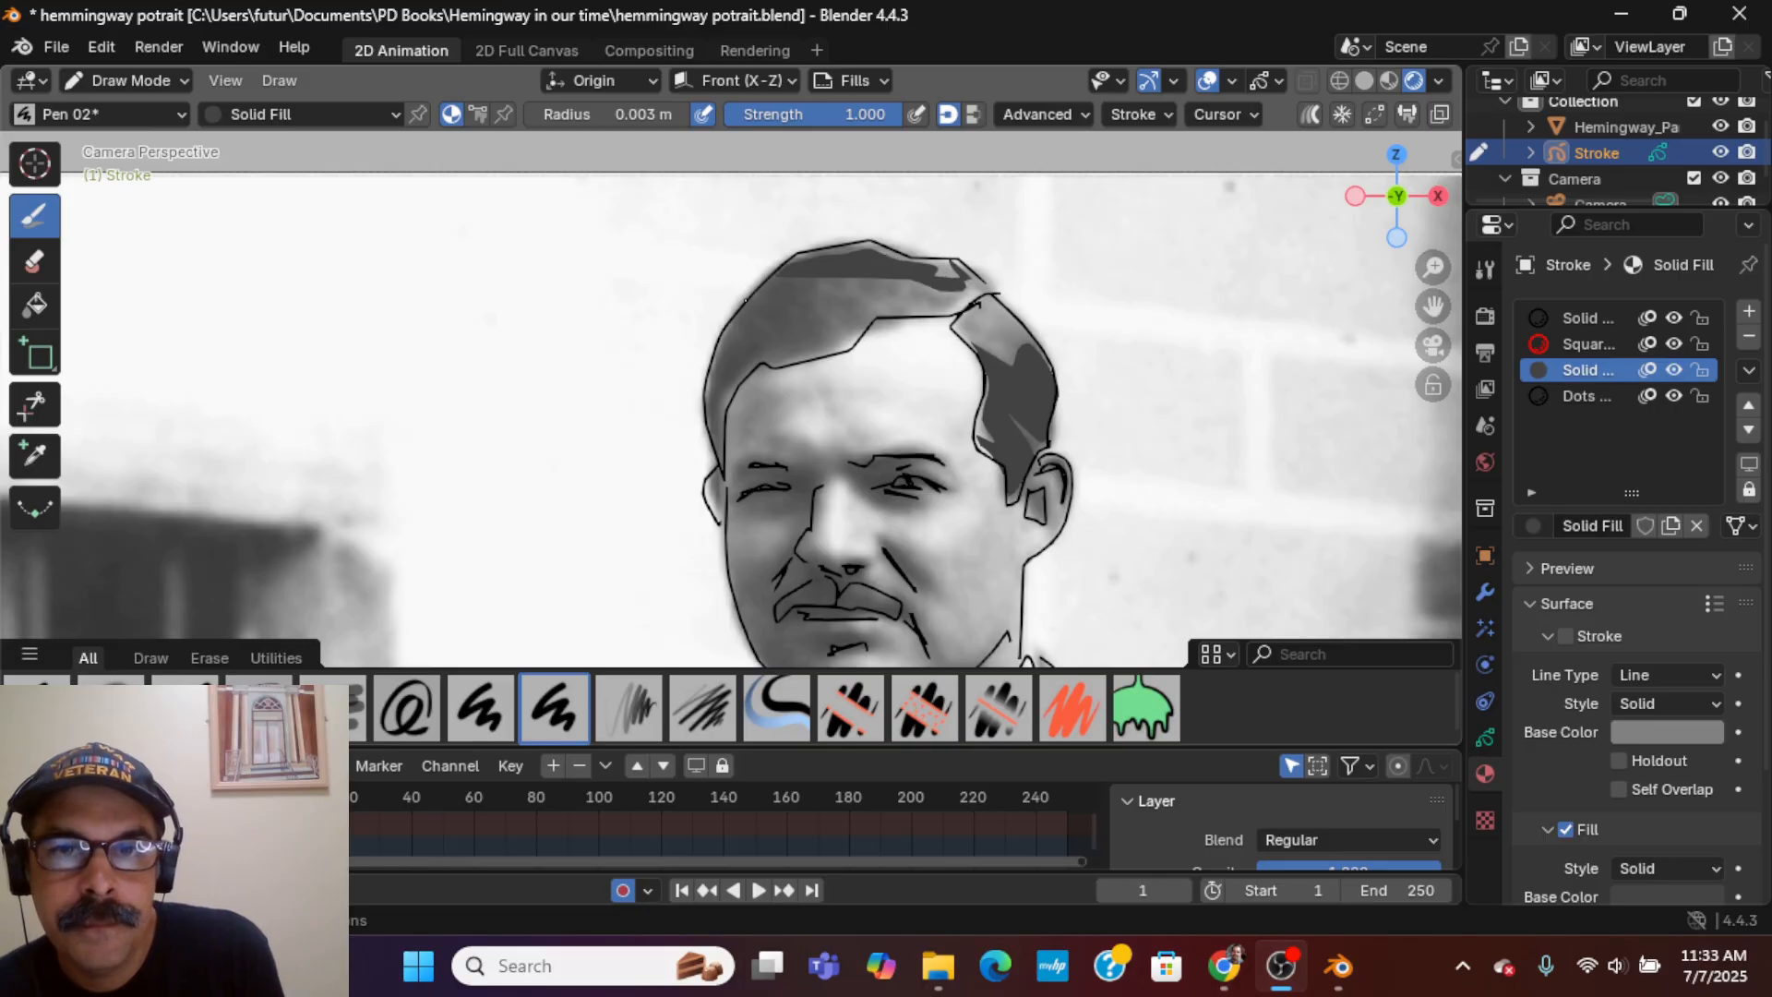
mouse_move(960, 279)
mouse_down()
mouse_move(729, 328)
mouse_move(709, 389)
mouse_move(727, 470)
mouse_move(724, 425)
mouse_up()
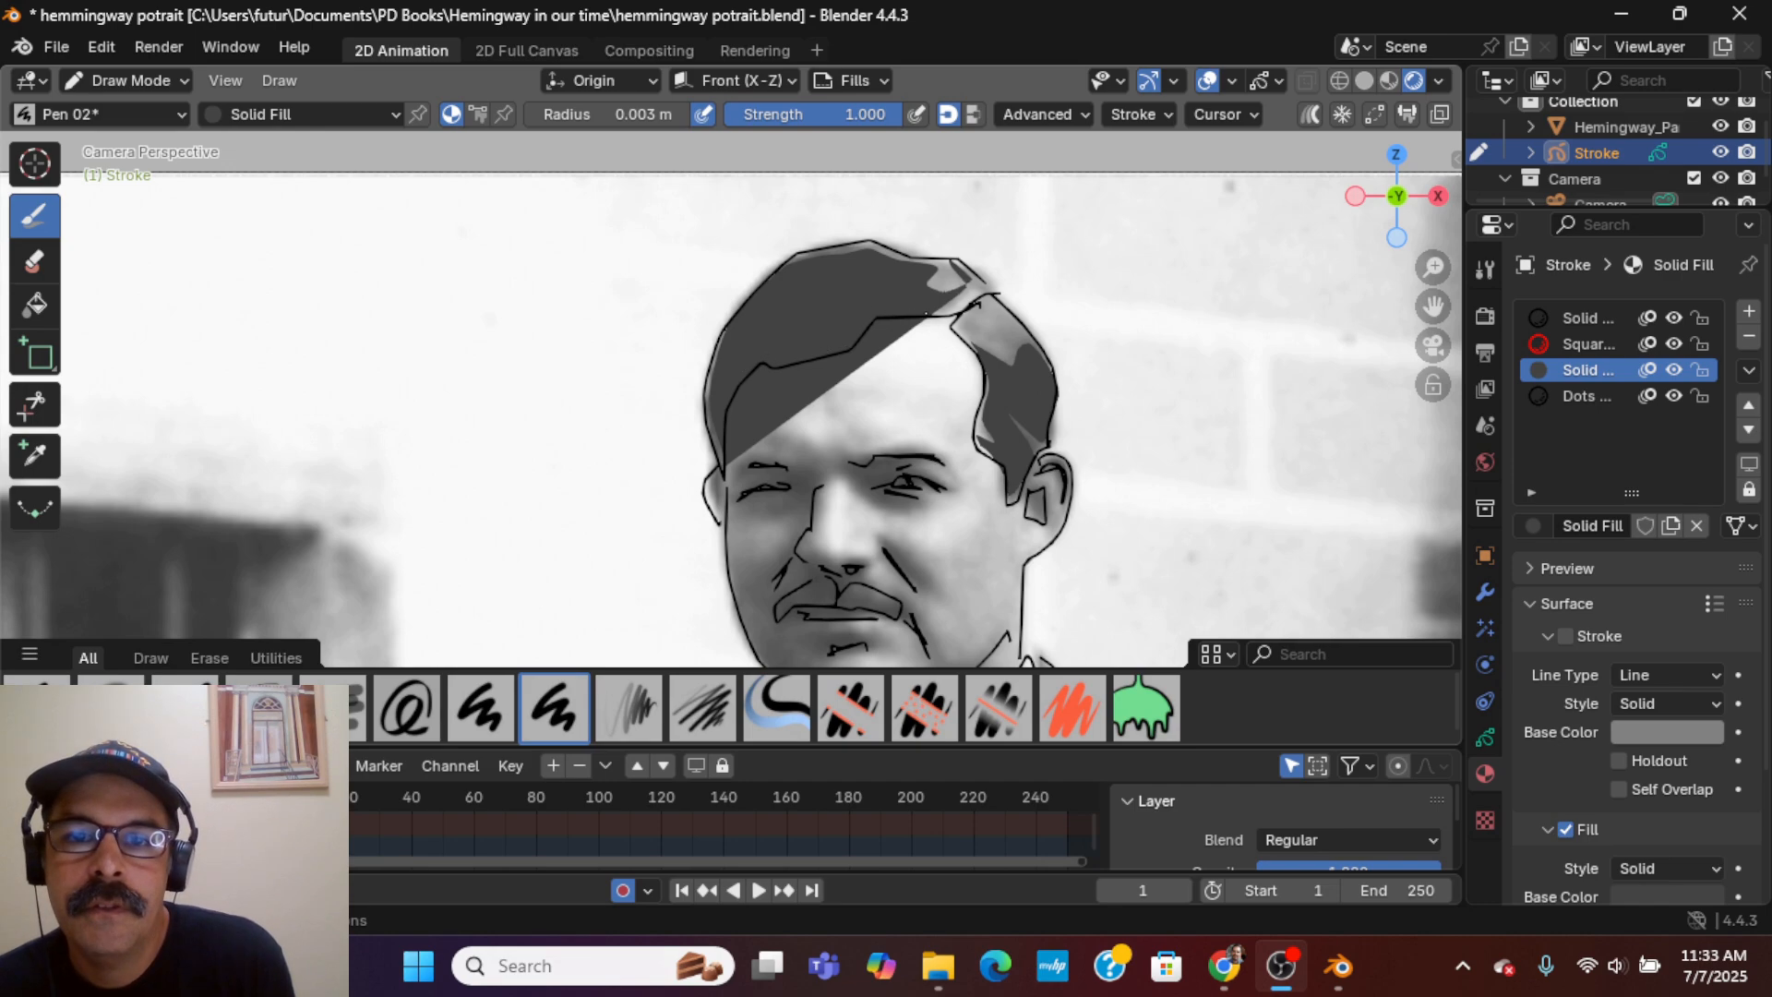
key(ctrl+z)
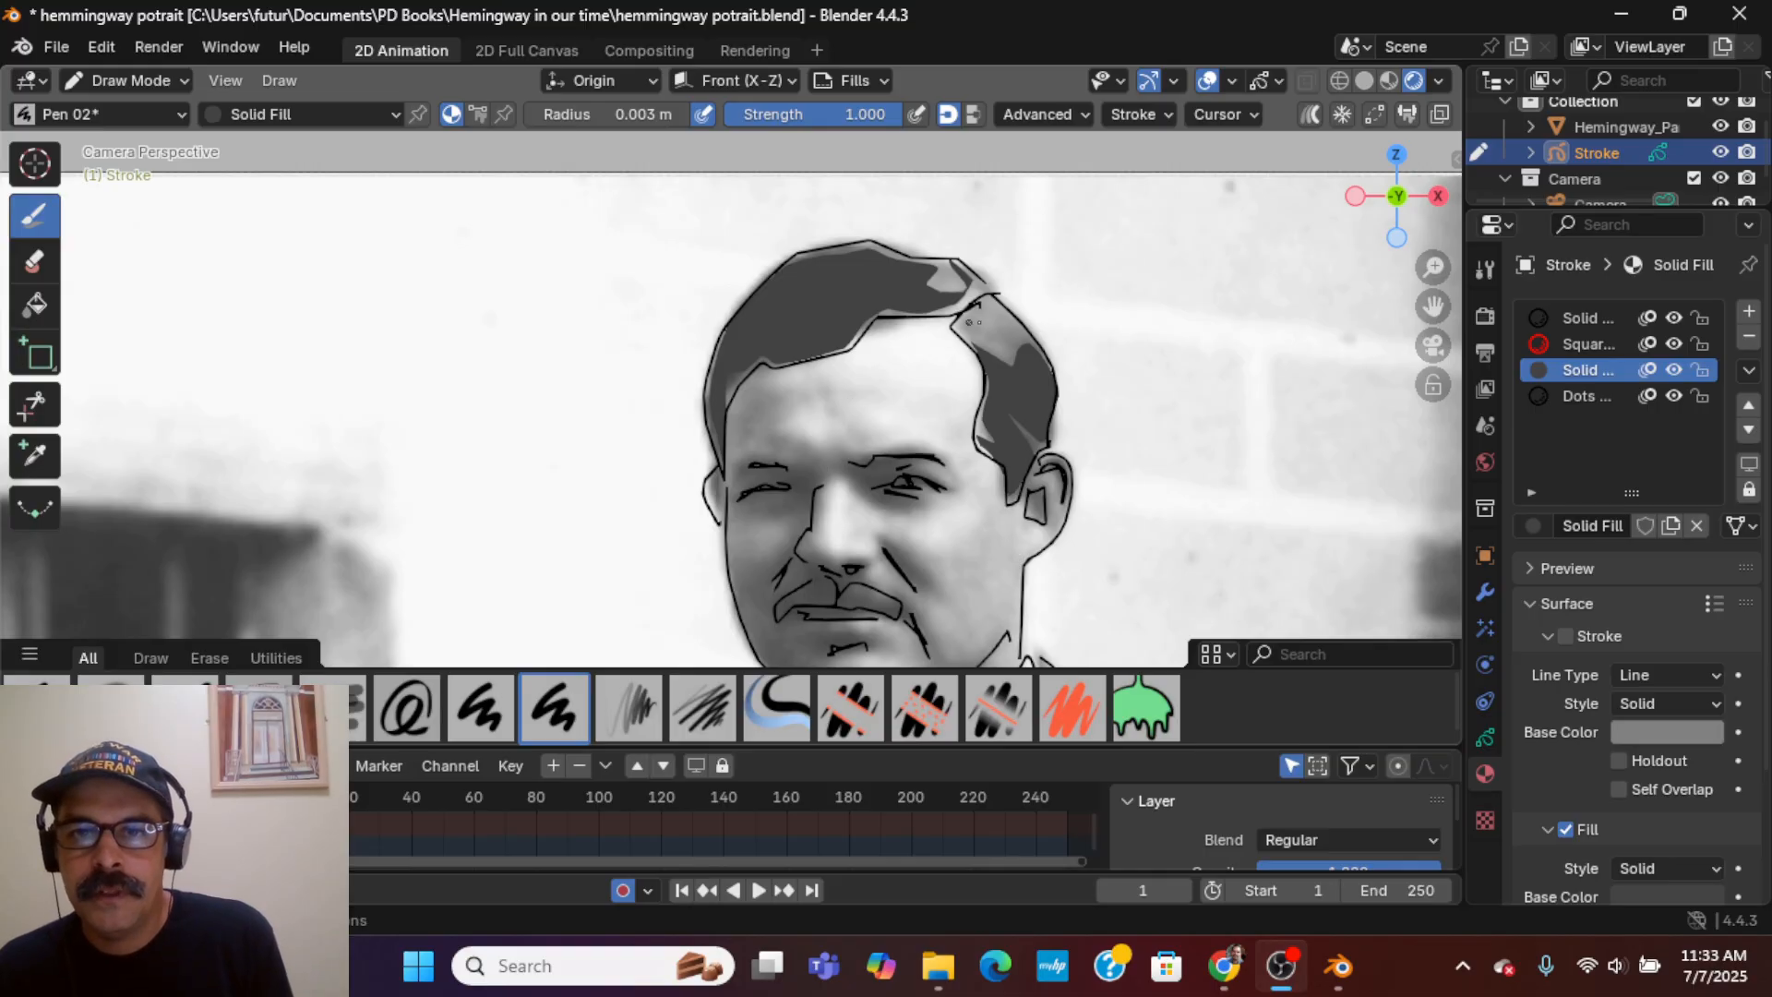
mouse_move(967, 320)
mouse_down()
mouse_move(987, 332)
mouse_move(1000, 308)
mouse_up()
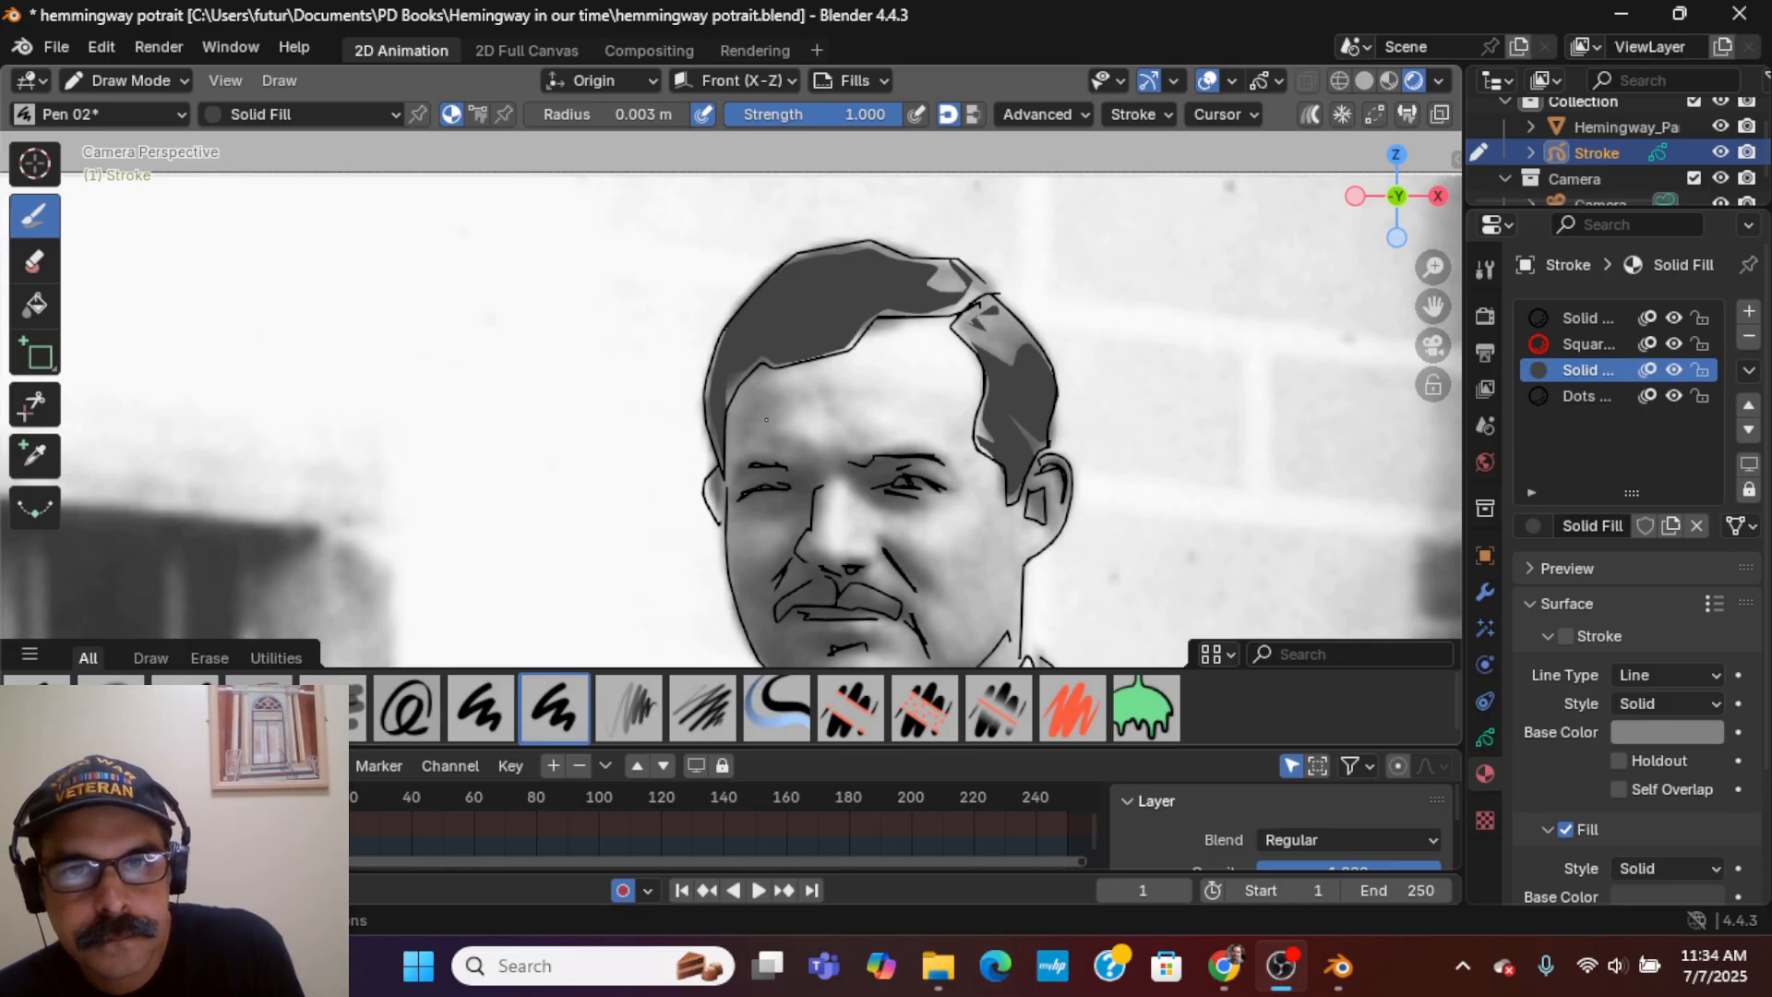
- Fill the jagged shadow on the shaded temple and the small shadow inside the ear beside it
mouse_move(759, 385)
mouse_down()
mouse_move(802, 437)
mouse_move(781, 443)
mouse_move(818, 465)
mouse_move(731, 435)
mouse_move(754, 390)
mouse_up()
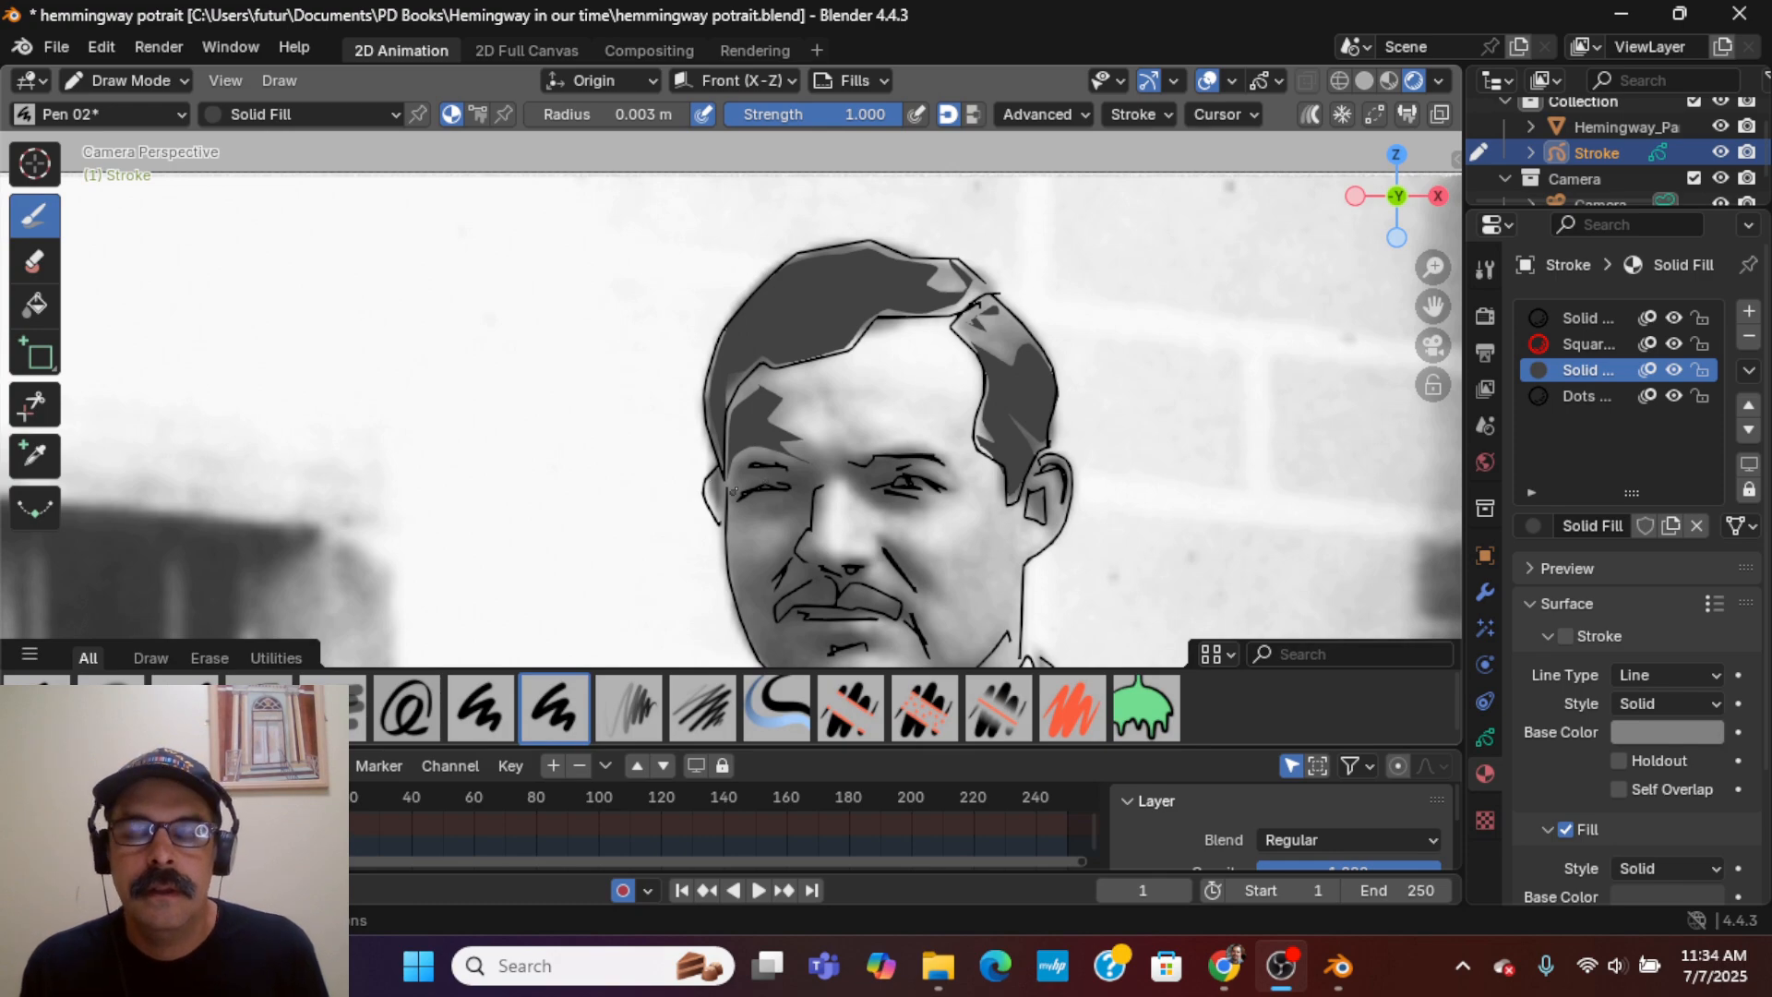
scroll(735, 491, up, 4)
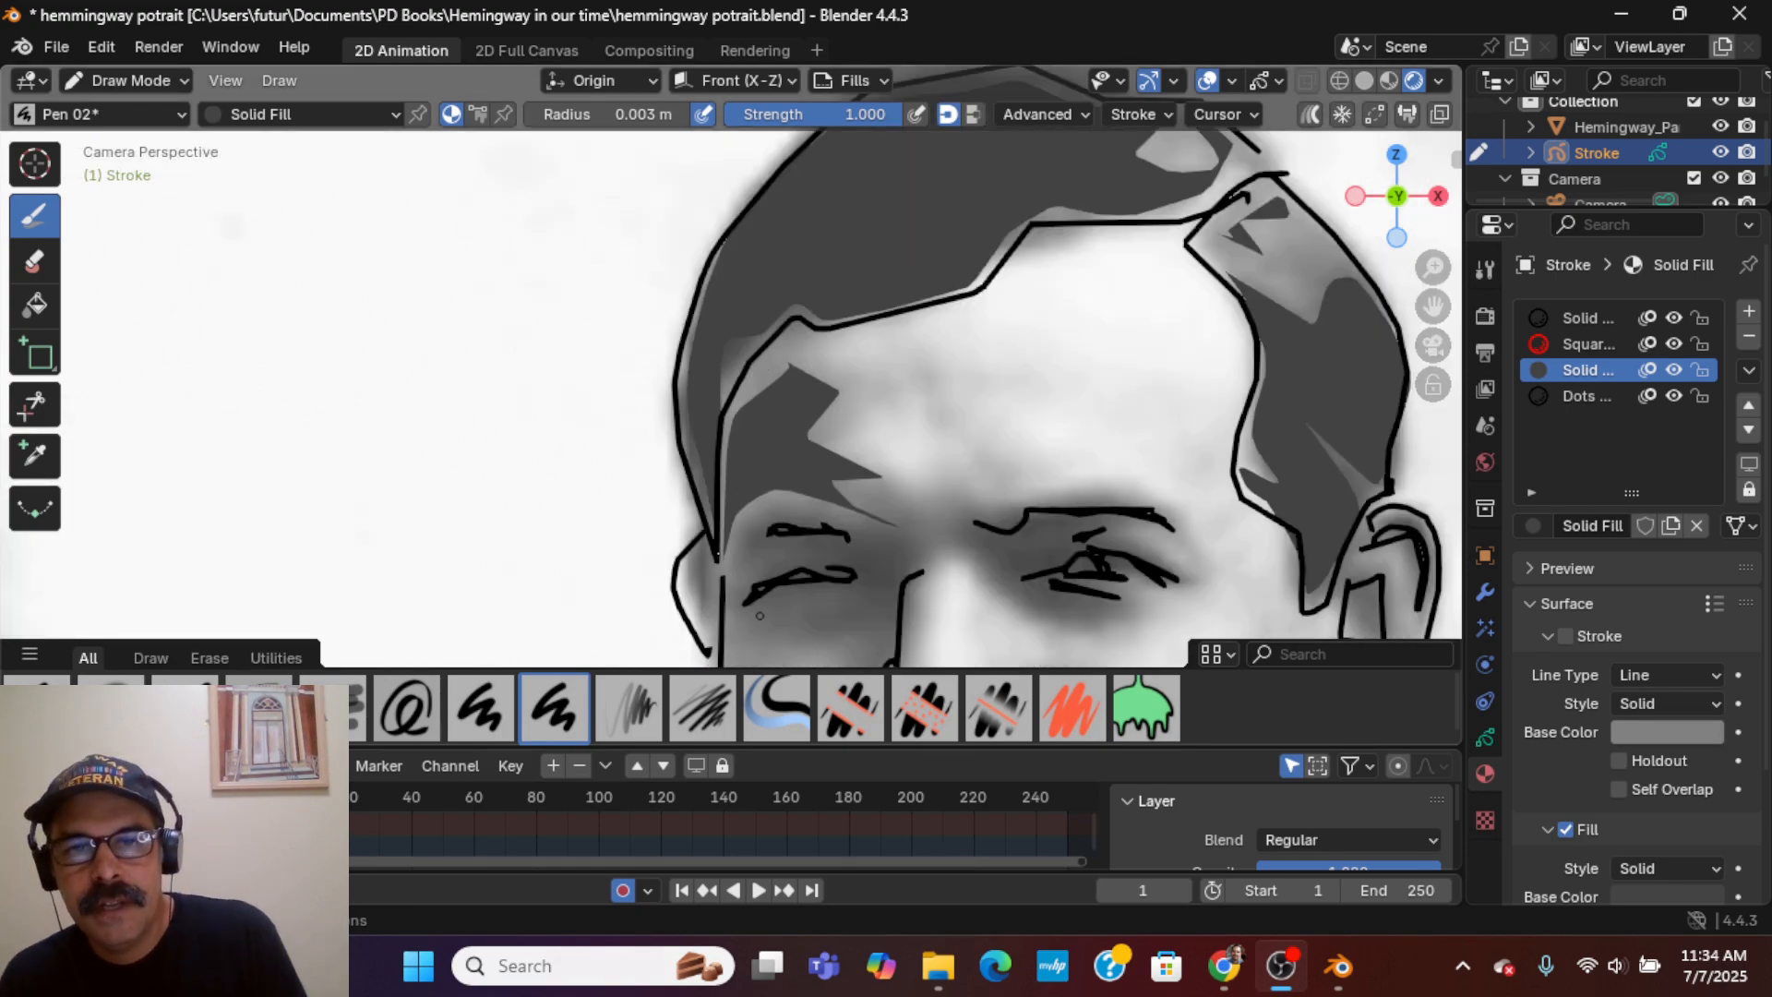
mouse_move(698, 552)
mouse_down()
mouse_move(705, 627)
mouse_move(699, 552)
mouse_up()
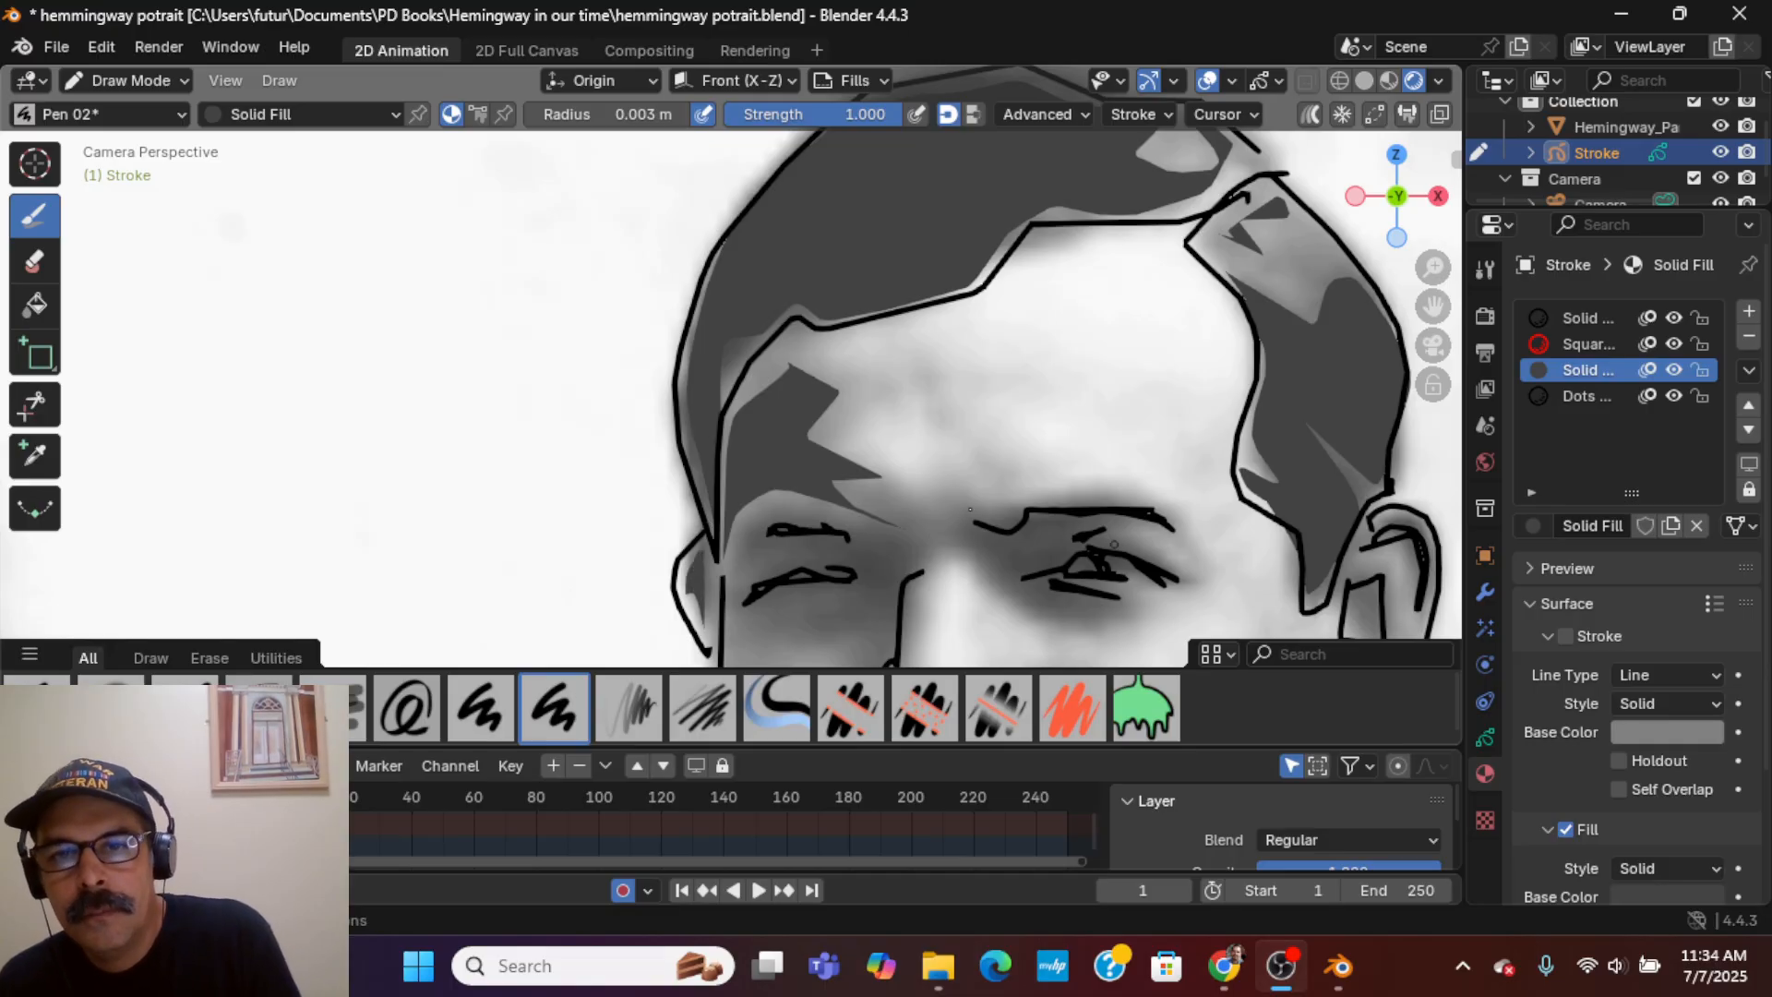
- Fill the shadows around both eye sockets and join them across the bridge of the nose
mouse_move(974, 520)
mouse_down()
mouse_move(1101, 499)
mouse_move(1180, 531)
mouse_move(1106, 532)
mouse_move(1177, 579)
mouse_move(1053, 585)
mouse_move(1099, 594)
mouse_move(1075, 623)
mouse_move(962, 520)
mouse_up()
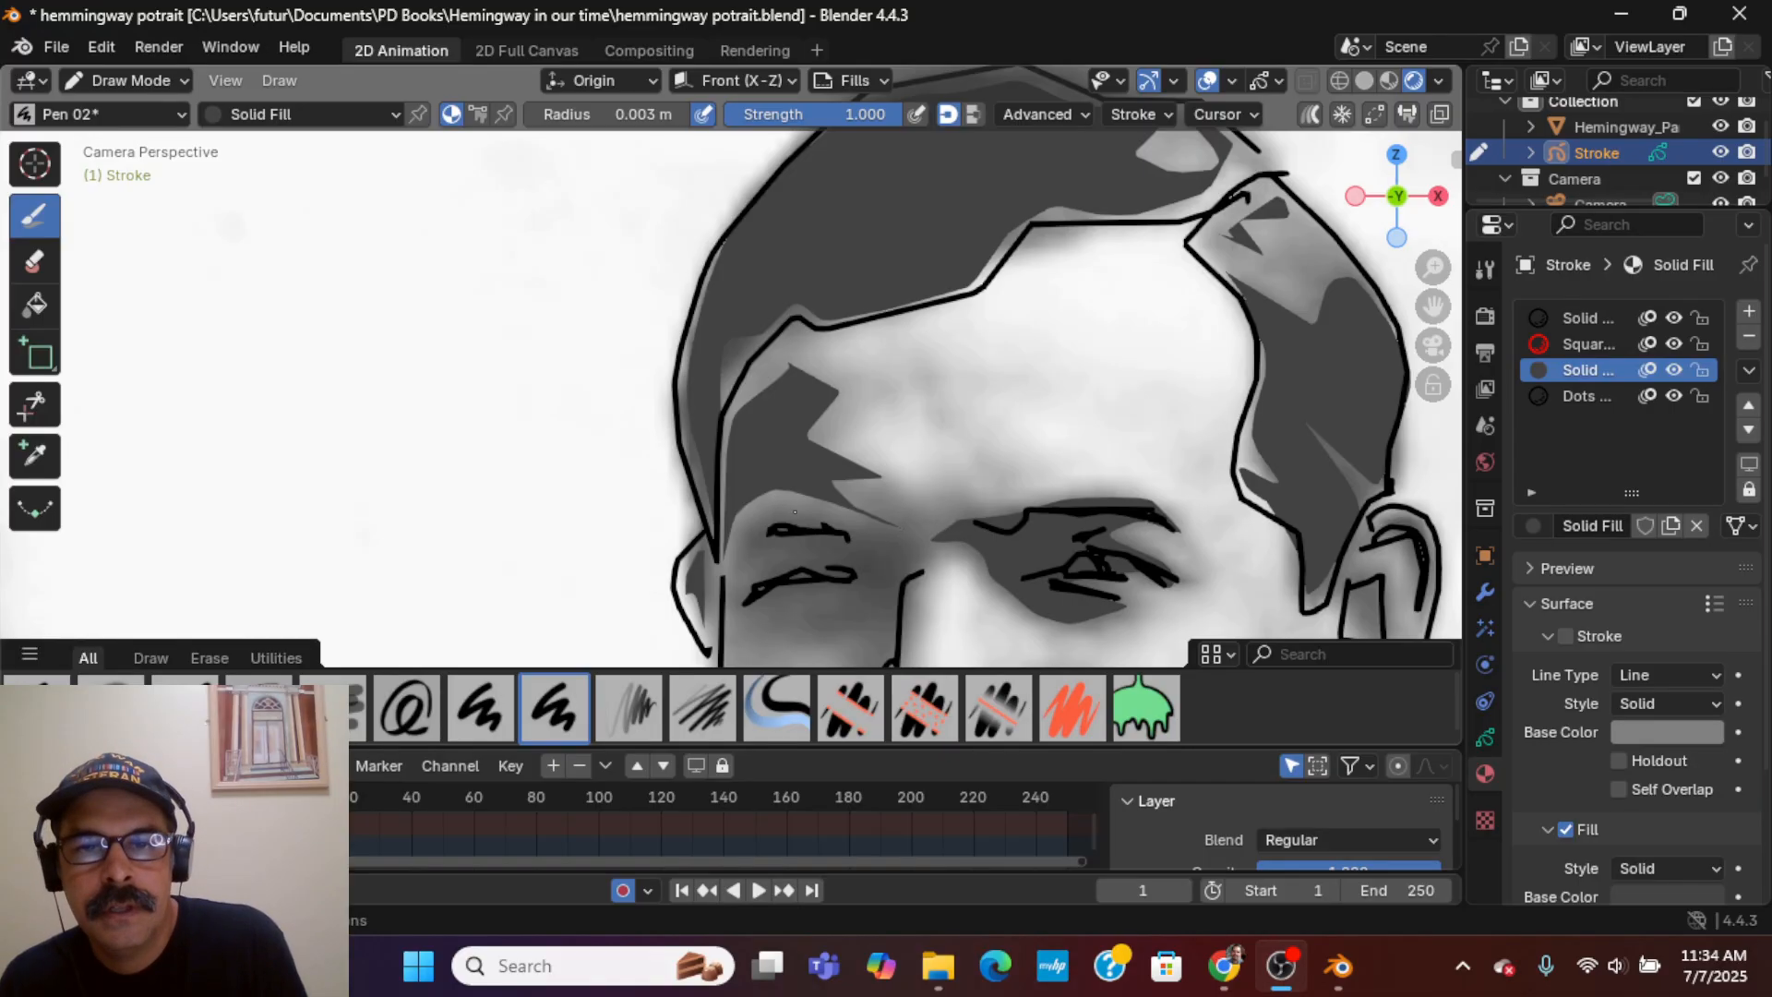
drag(734, 565, 791, 559)
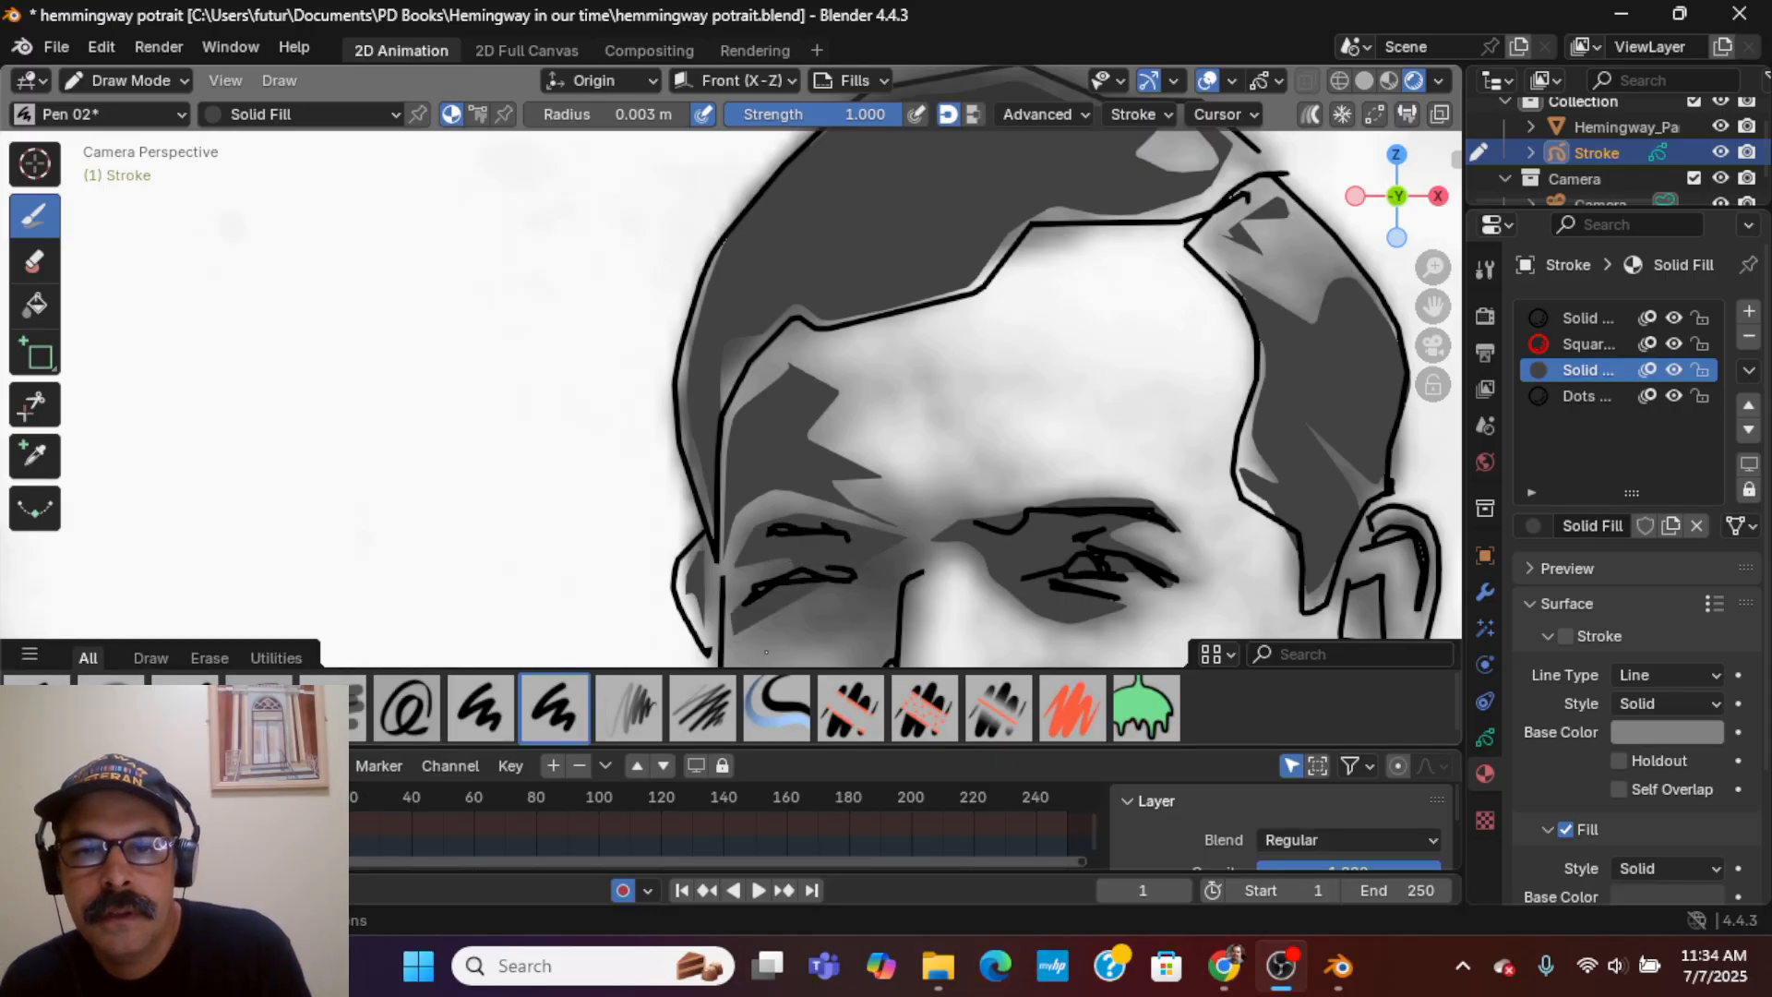
drag(766, 652, 893, 551)
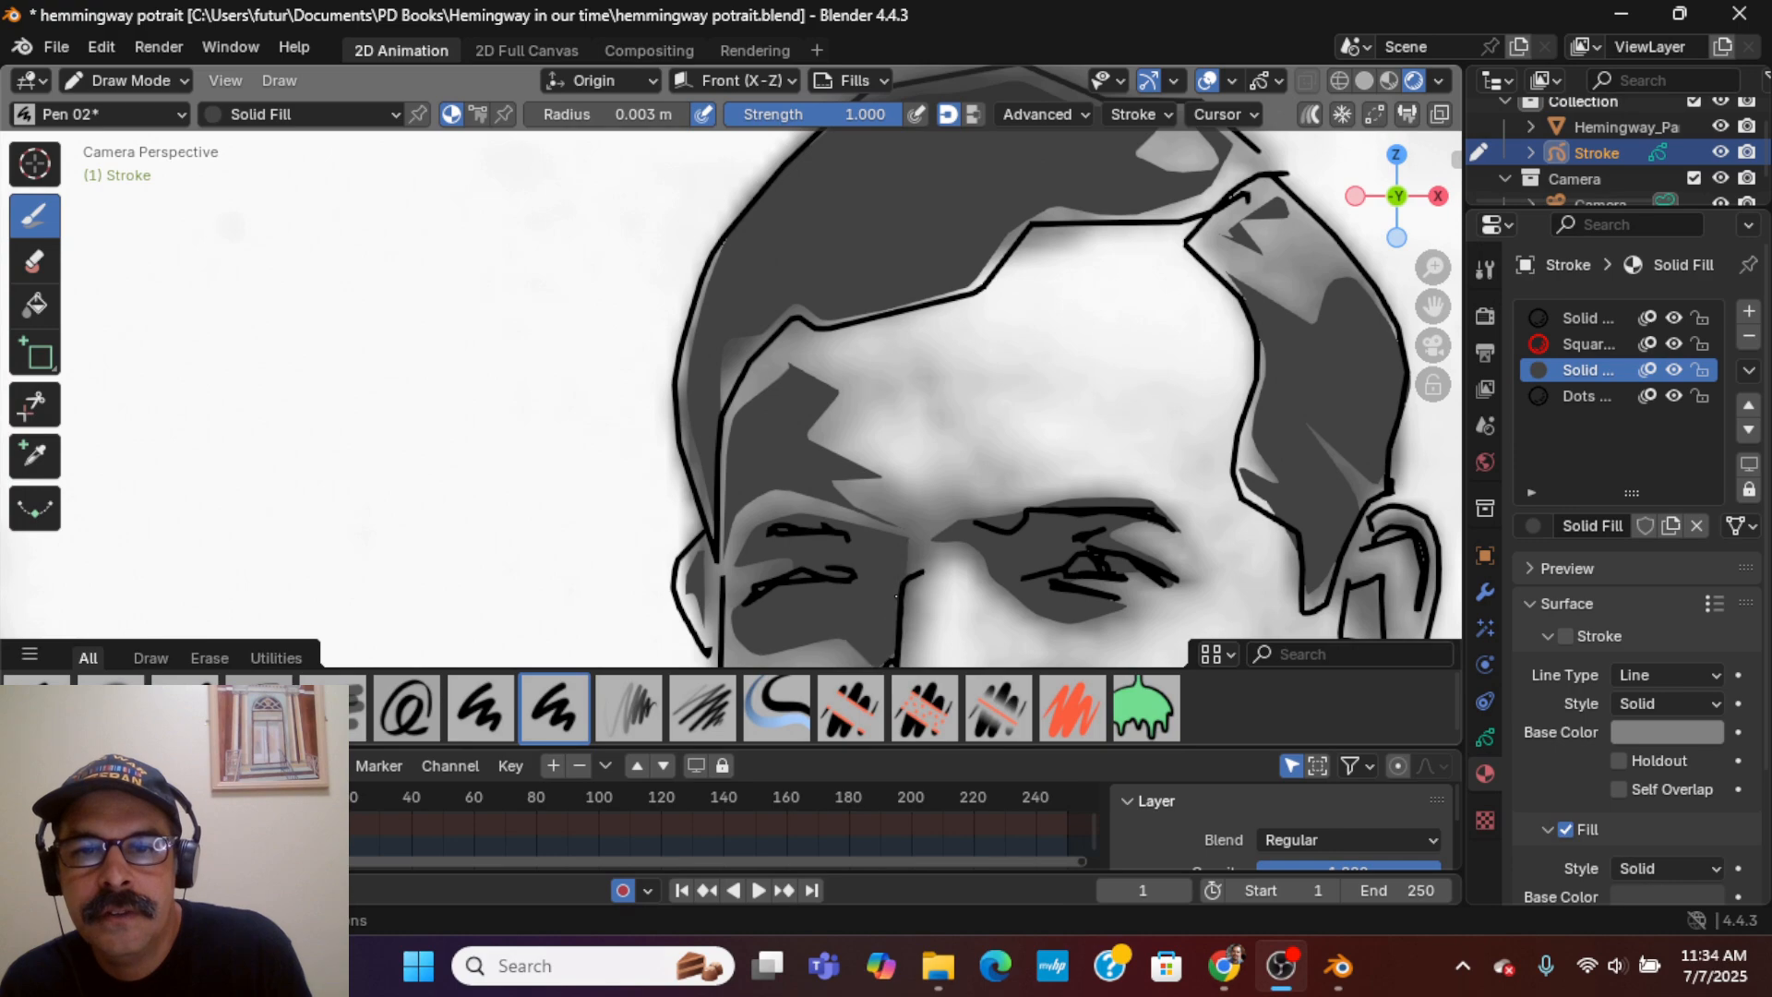
drag(928, 539, 936, 532)
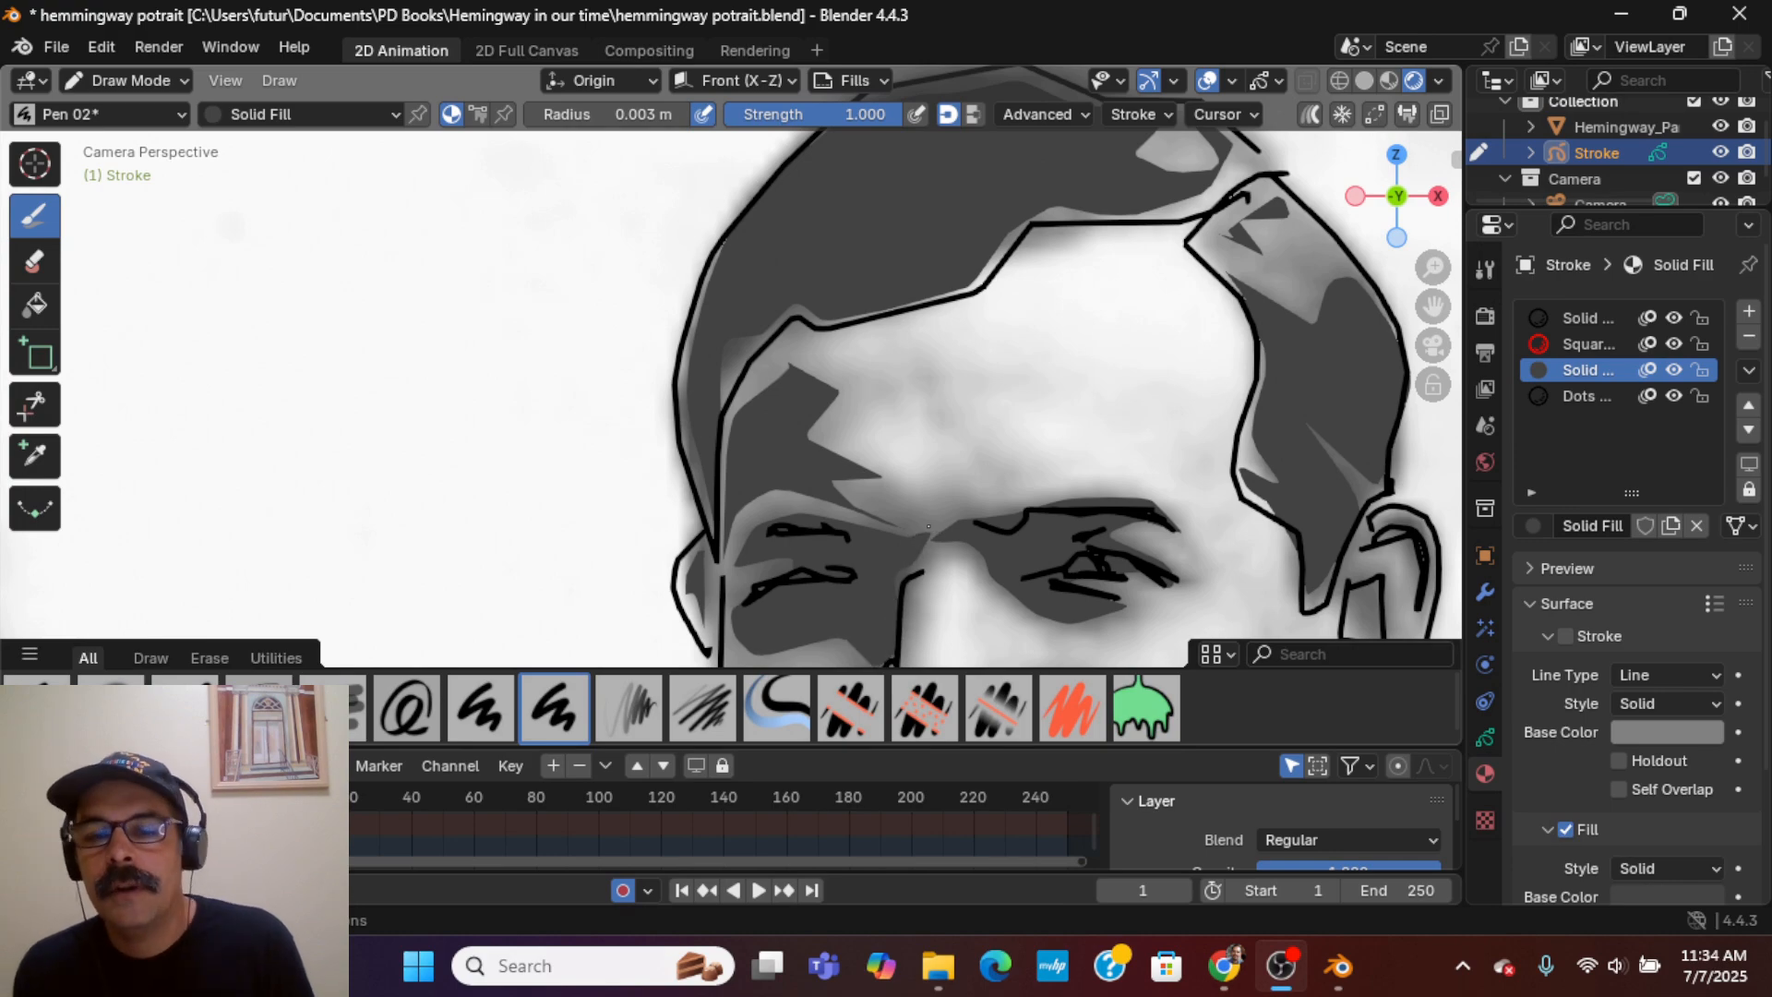
- Fill the fold shadow beside the nose and the dark cheek and lower-face area on the shaded side
scroll(916, 526, down, 4)
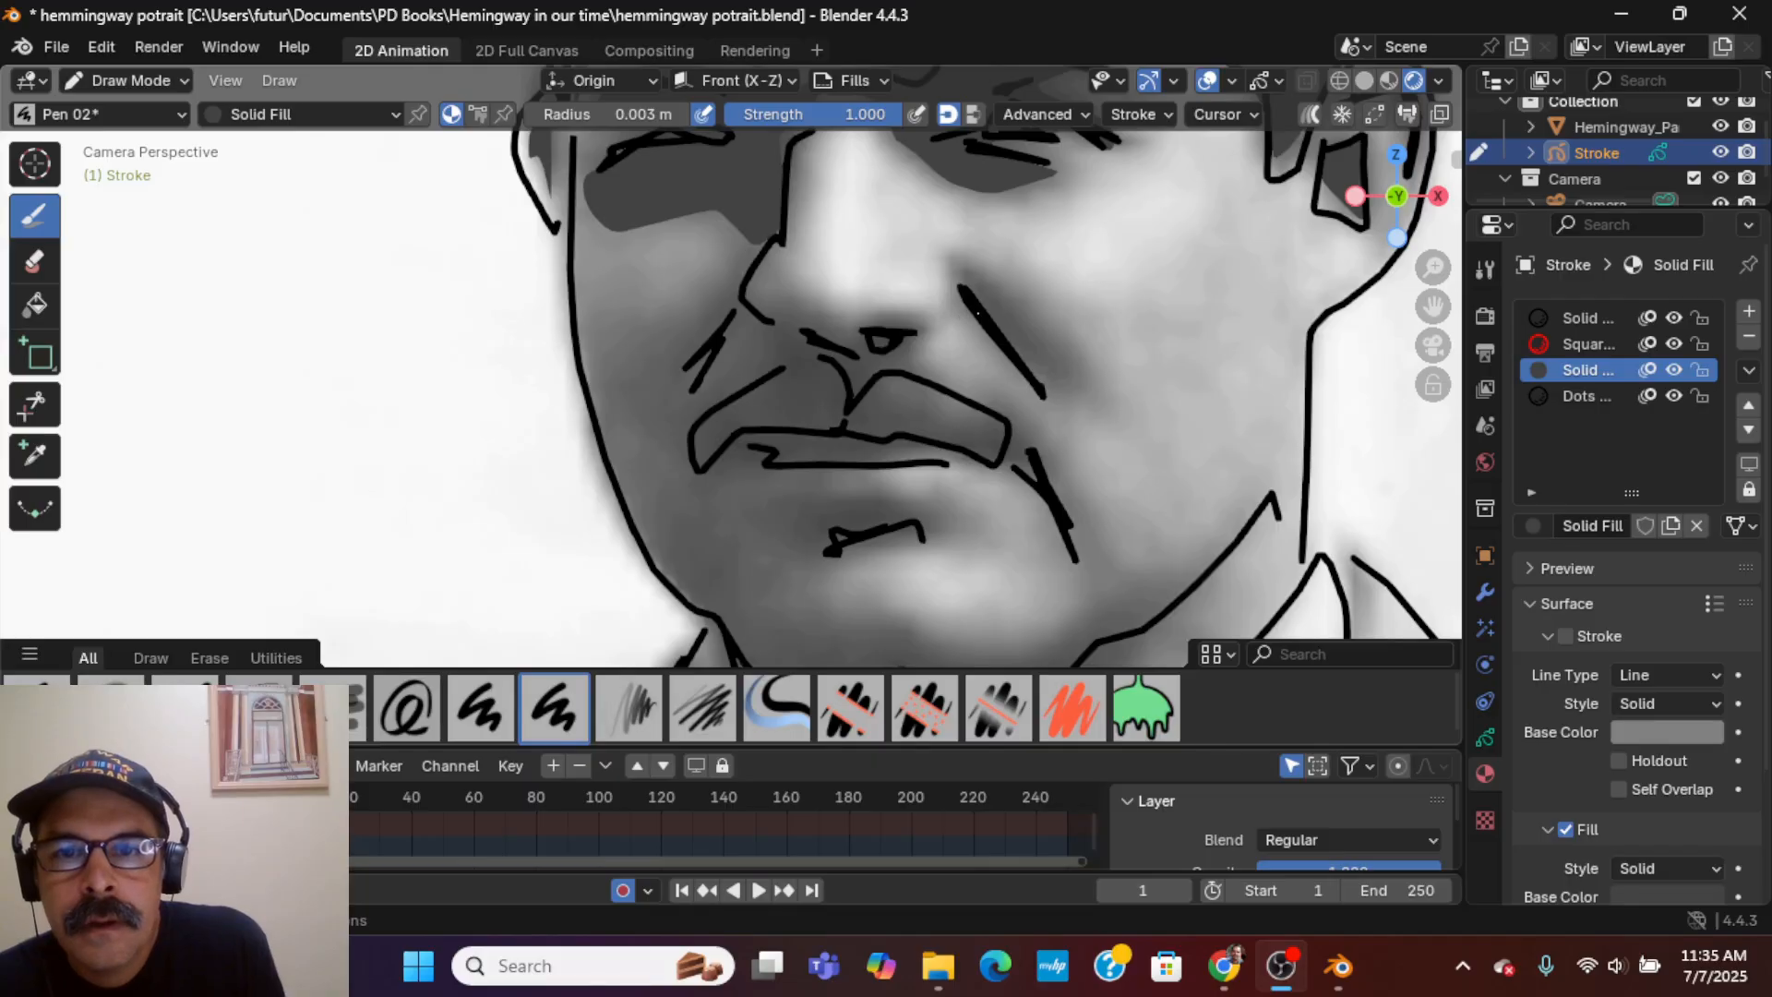
mouse_move(979, 313)
mouse_down()
mouse_move(965, 288)
mouse_move(1066, 405)
mouse_up()
mouse_move(989, 268)
mouse_down()
mouse_move(1060, 395)
mouse_move(957, 271)
mouse_up()
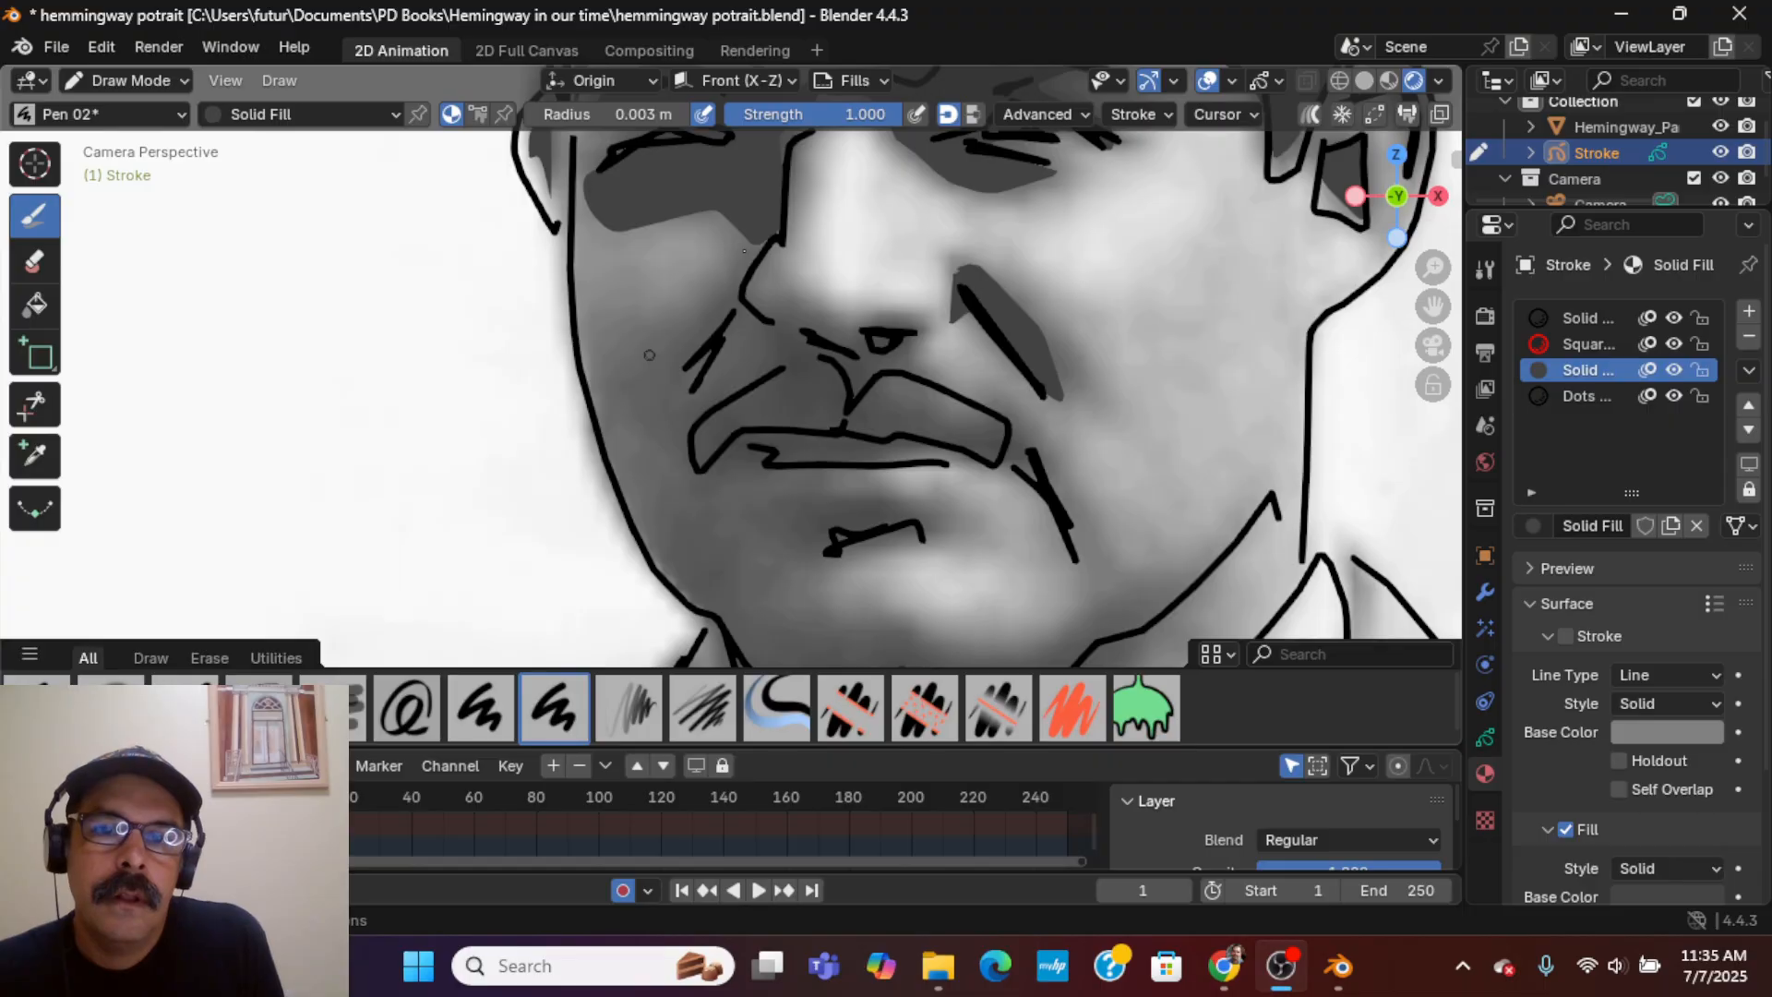
drag(736, 268, 674, 339)
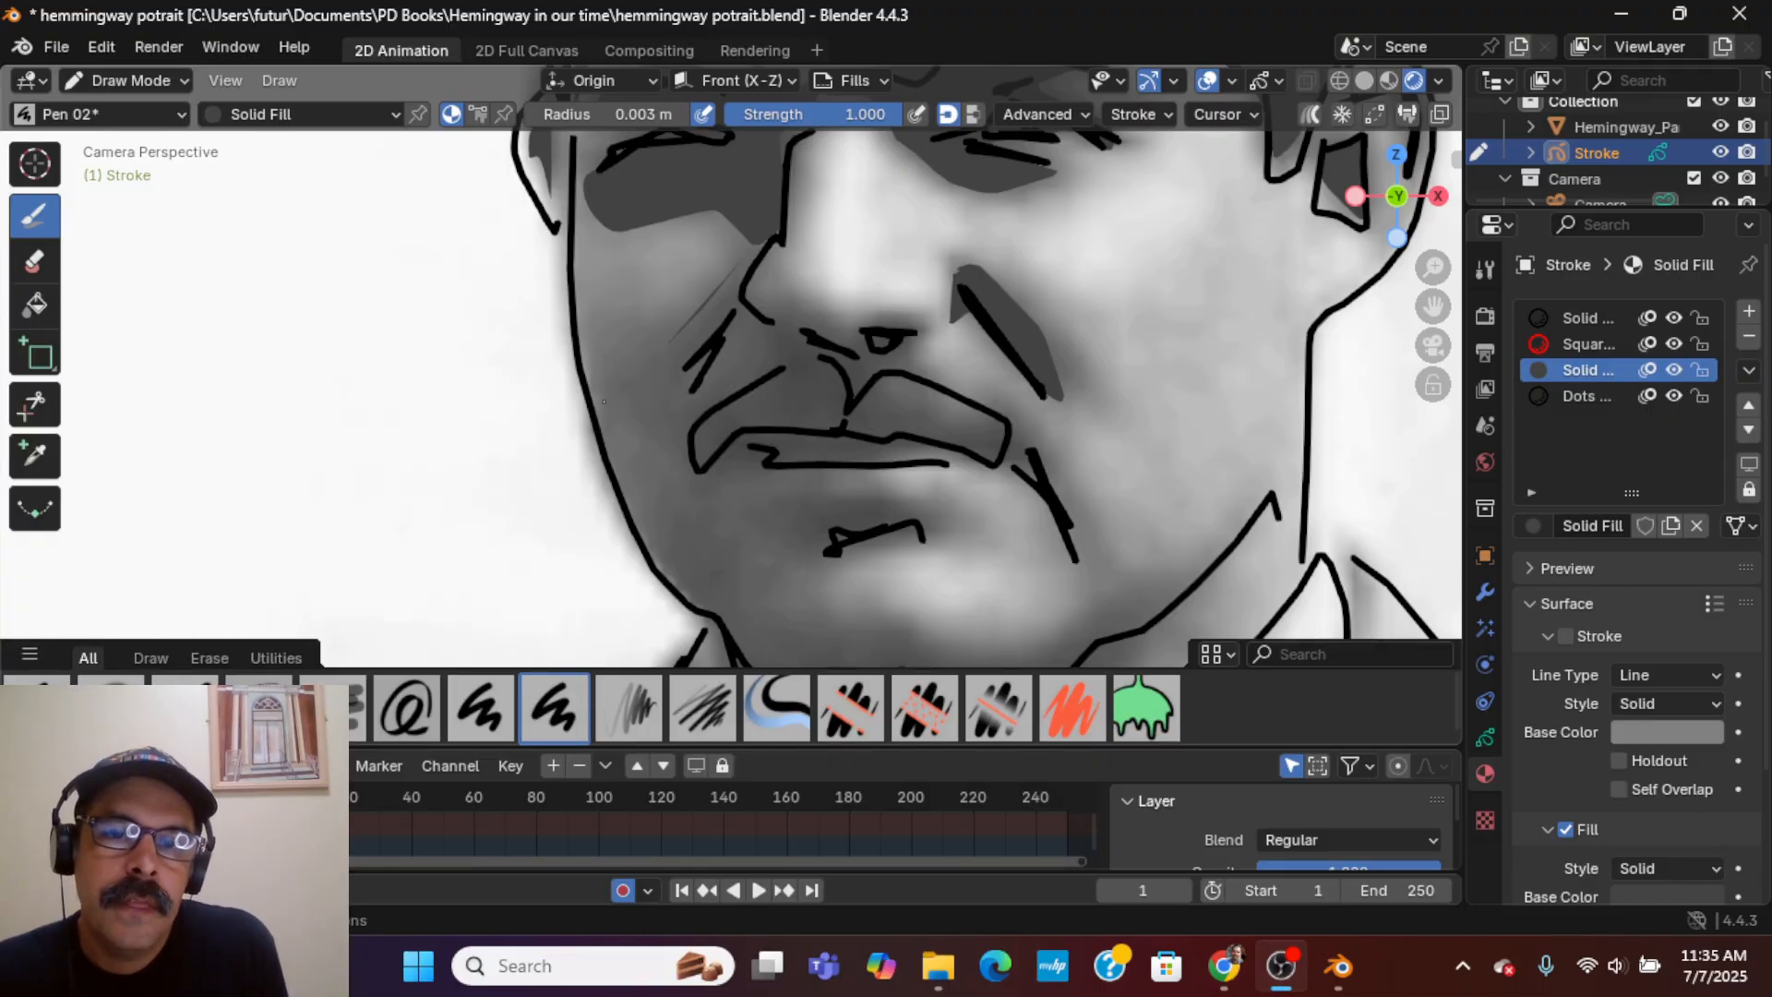
mouse_move(604, 401)
mouse_down()
mouse_move(663, 558)
mouse_move(722, 600)
mouse_move(798, 590)
mouse_move(852, 494)
mouse_move(781, 474)
mouse_move(909, 435)
mouse_move(877, 432)
mouse_up()
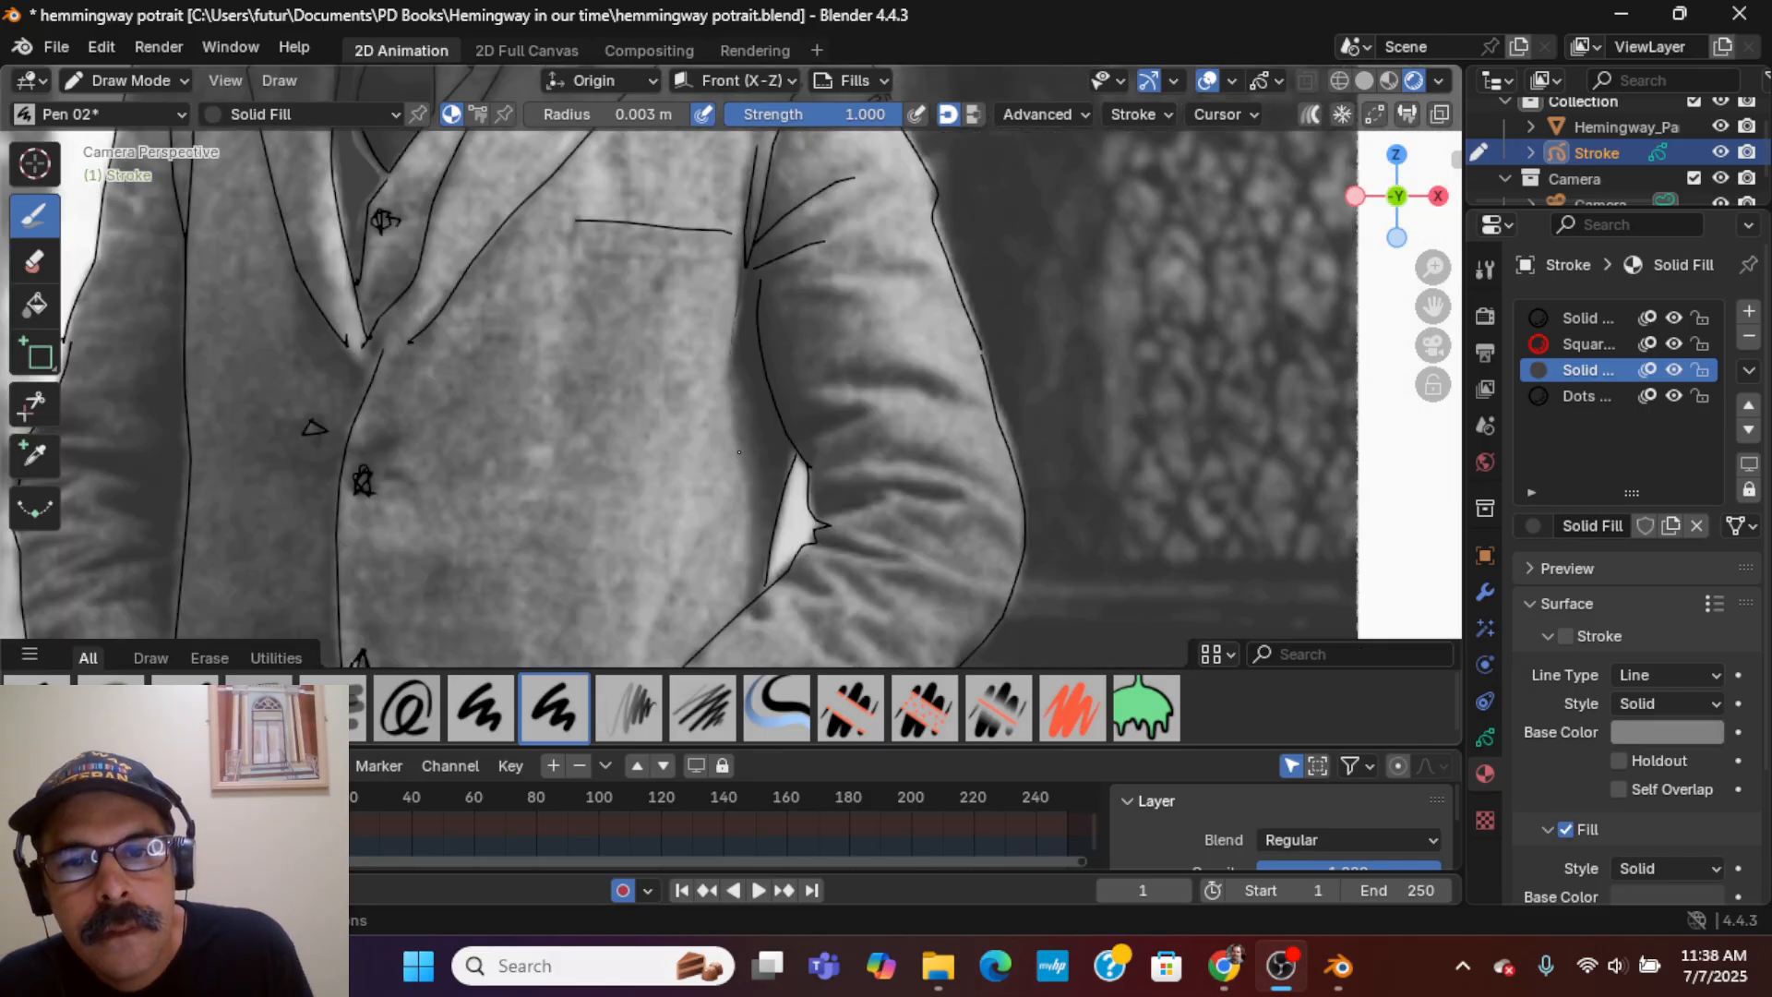
- Fill the shadow between the jacket body and the sleeve, plus the pointed fold shadows on the mid-sleeve
mouse_move(751, 516)
mouse_down()
mouse_move(762, 591)
mouse_move(772, 538)
mouse_up()
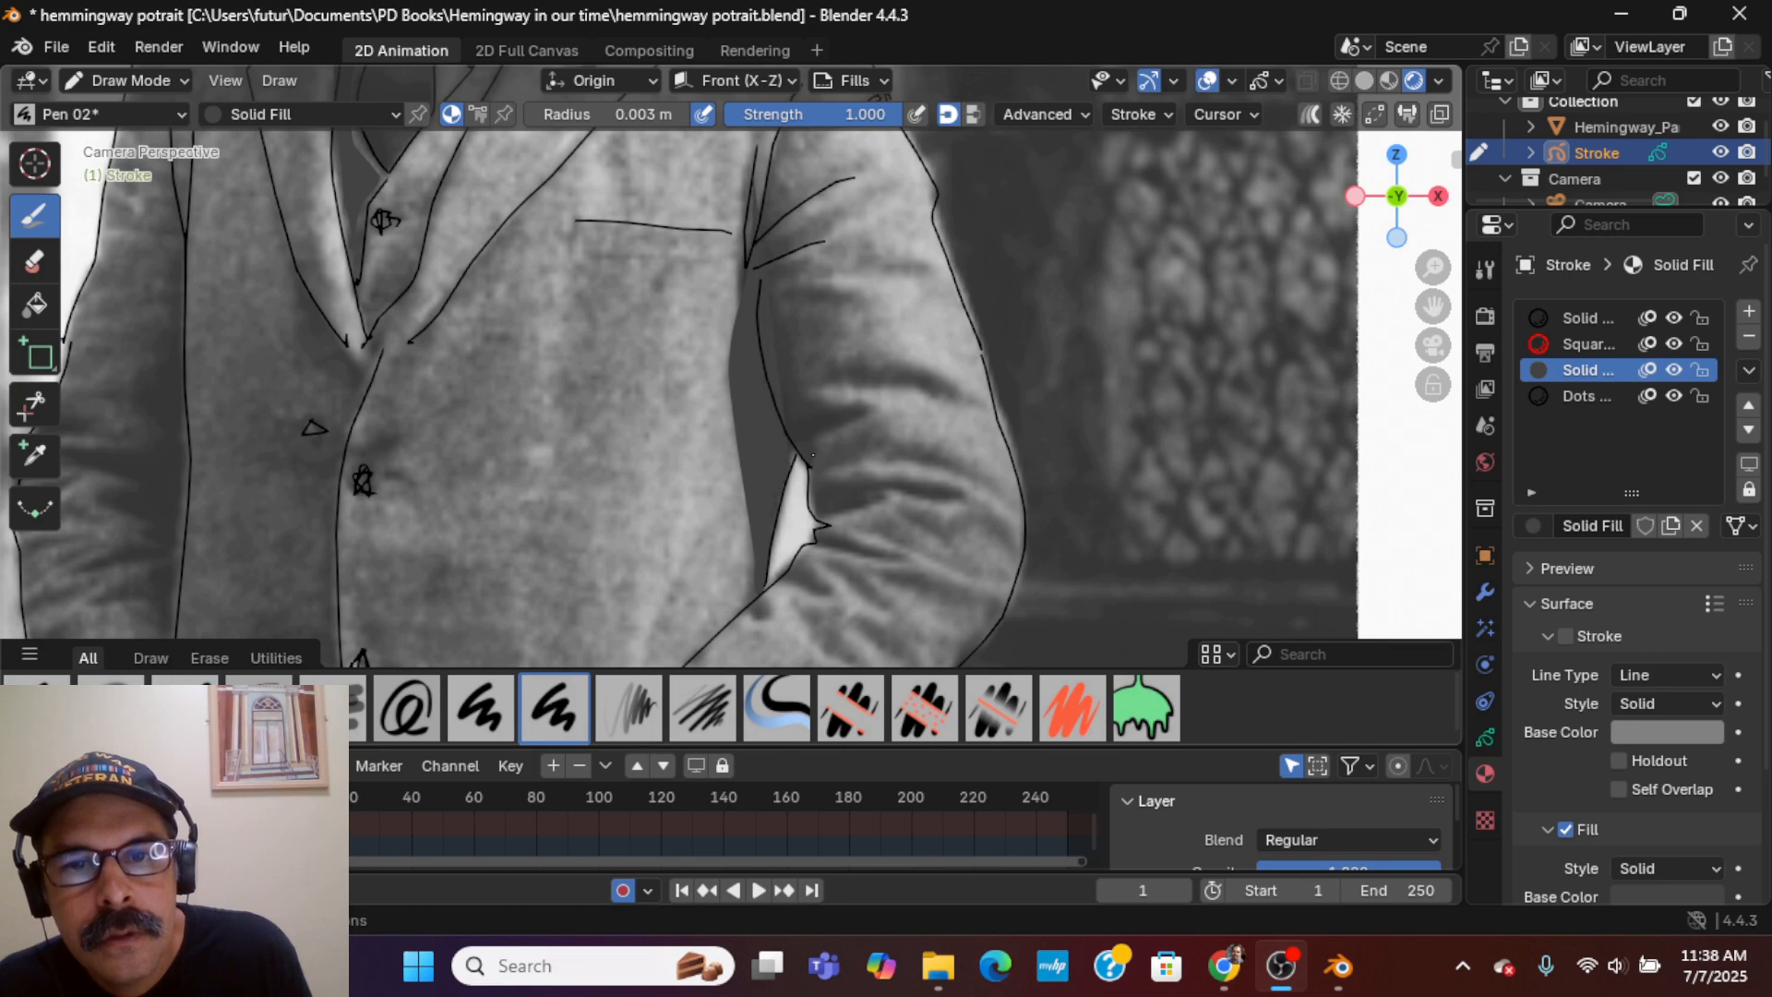
mouse_move(813, 454)
mouse_down()
mouse_move(878, 411)
mouse_move(789, 386)
mouse_up()
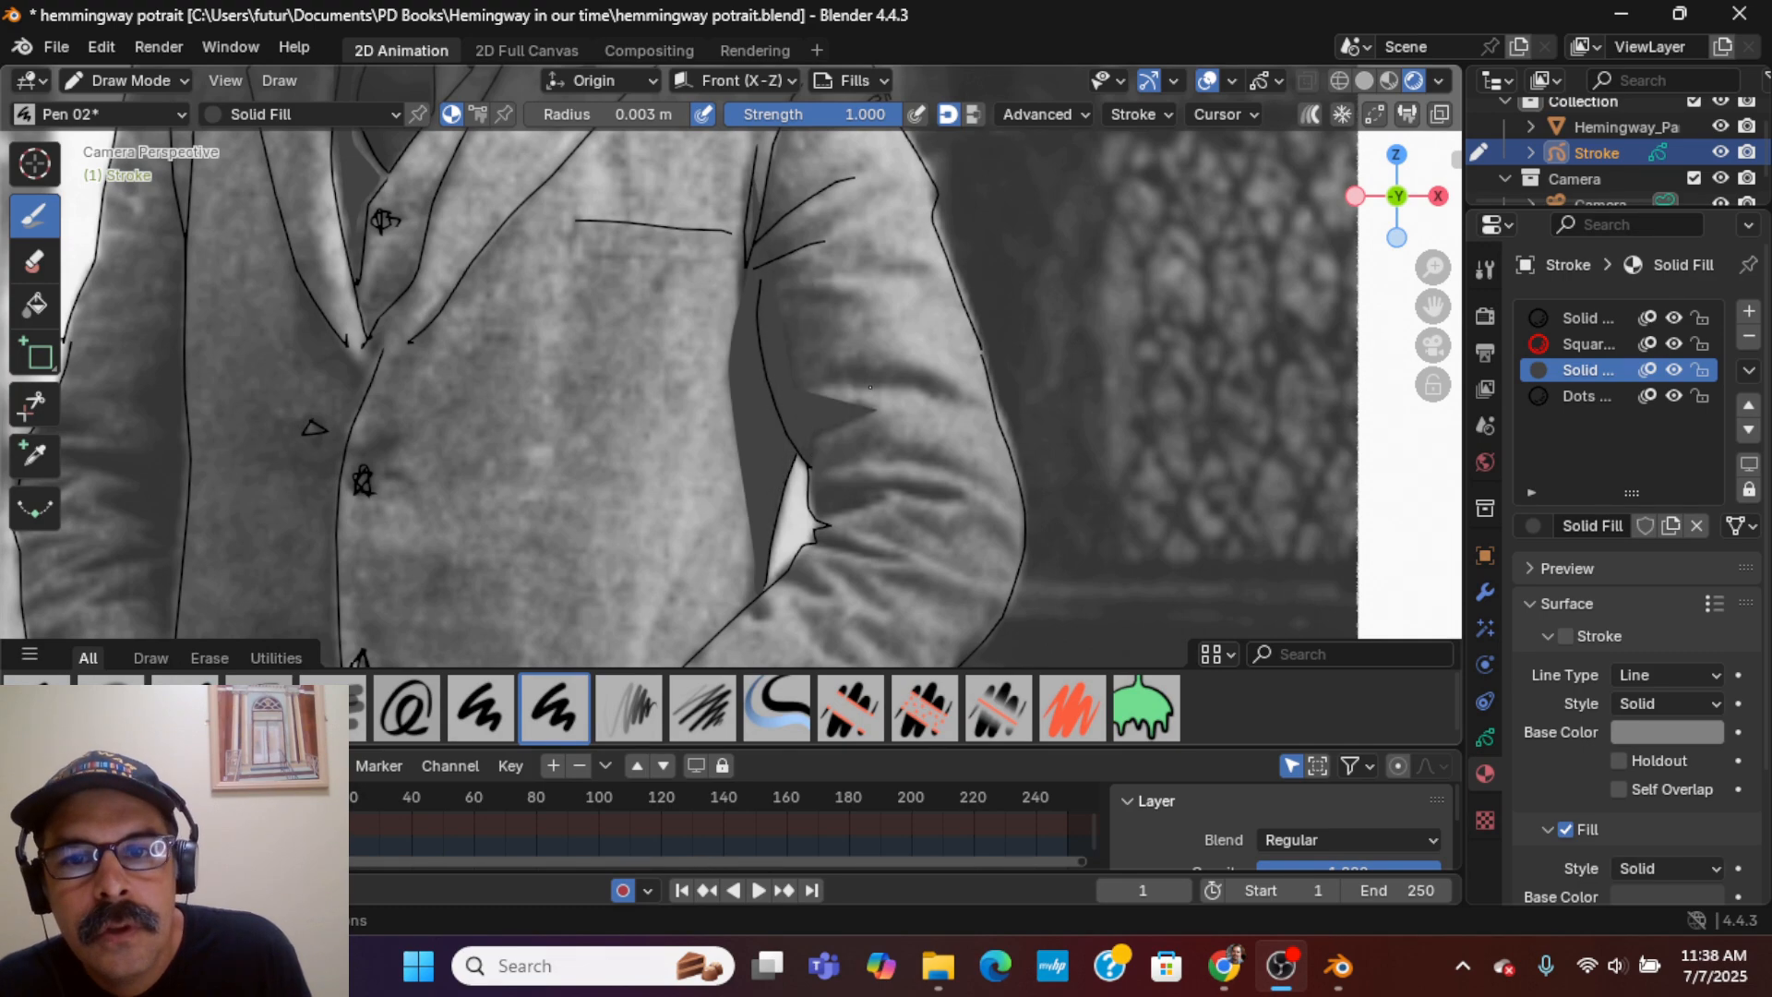
mouse_move(951, 400)
mouse_down()
mouse_move(960, 390)
mouse_move(857, 361)
mouse_move(817, 367)
mouse_up()
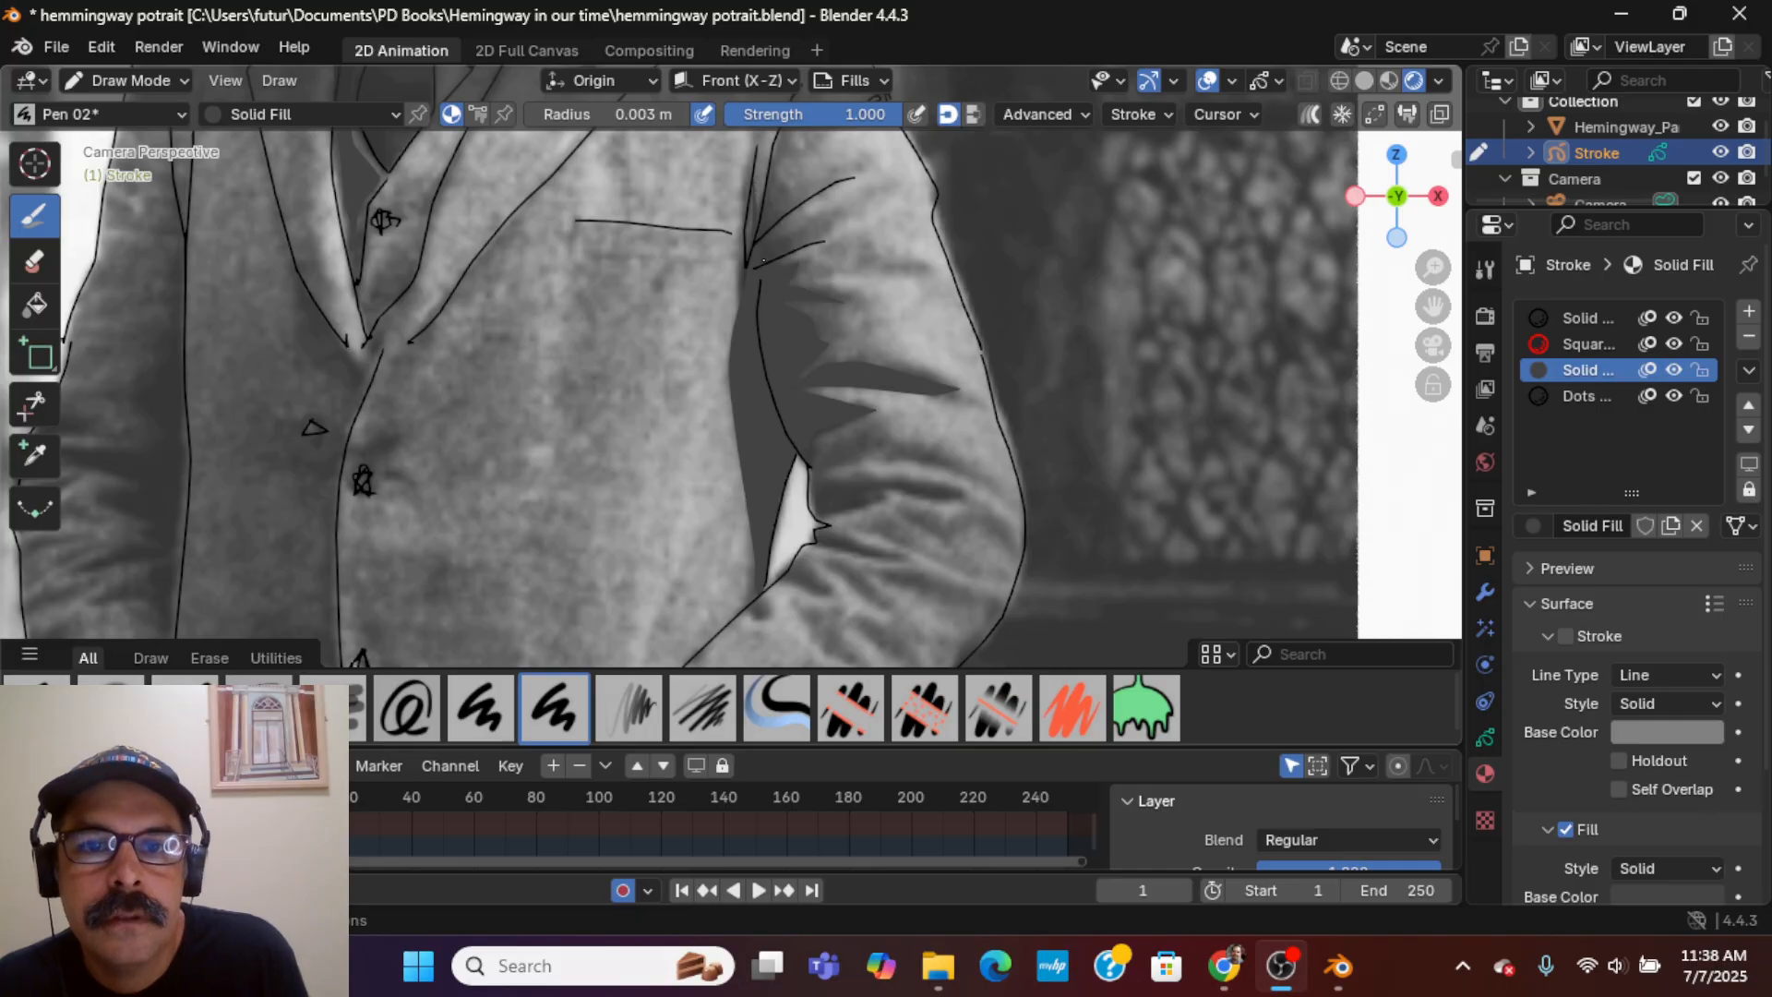
- Fill the fold shadows on the upper sleeve and the narrow shadow along the armhole seam
drag(882, 212, 771, 235)
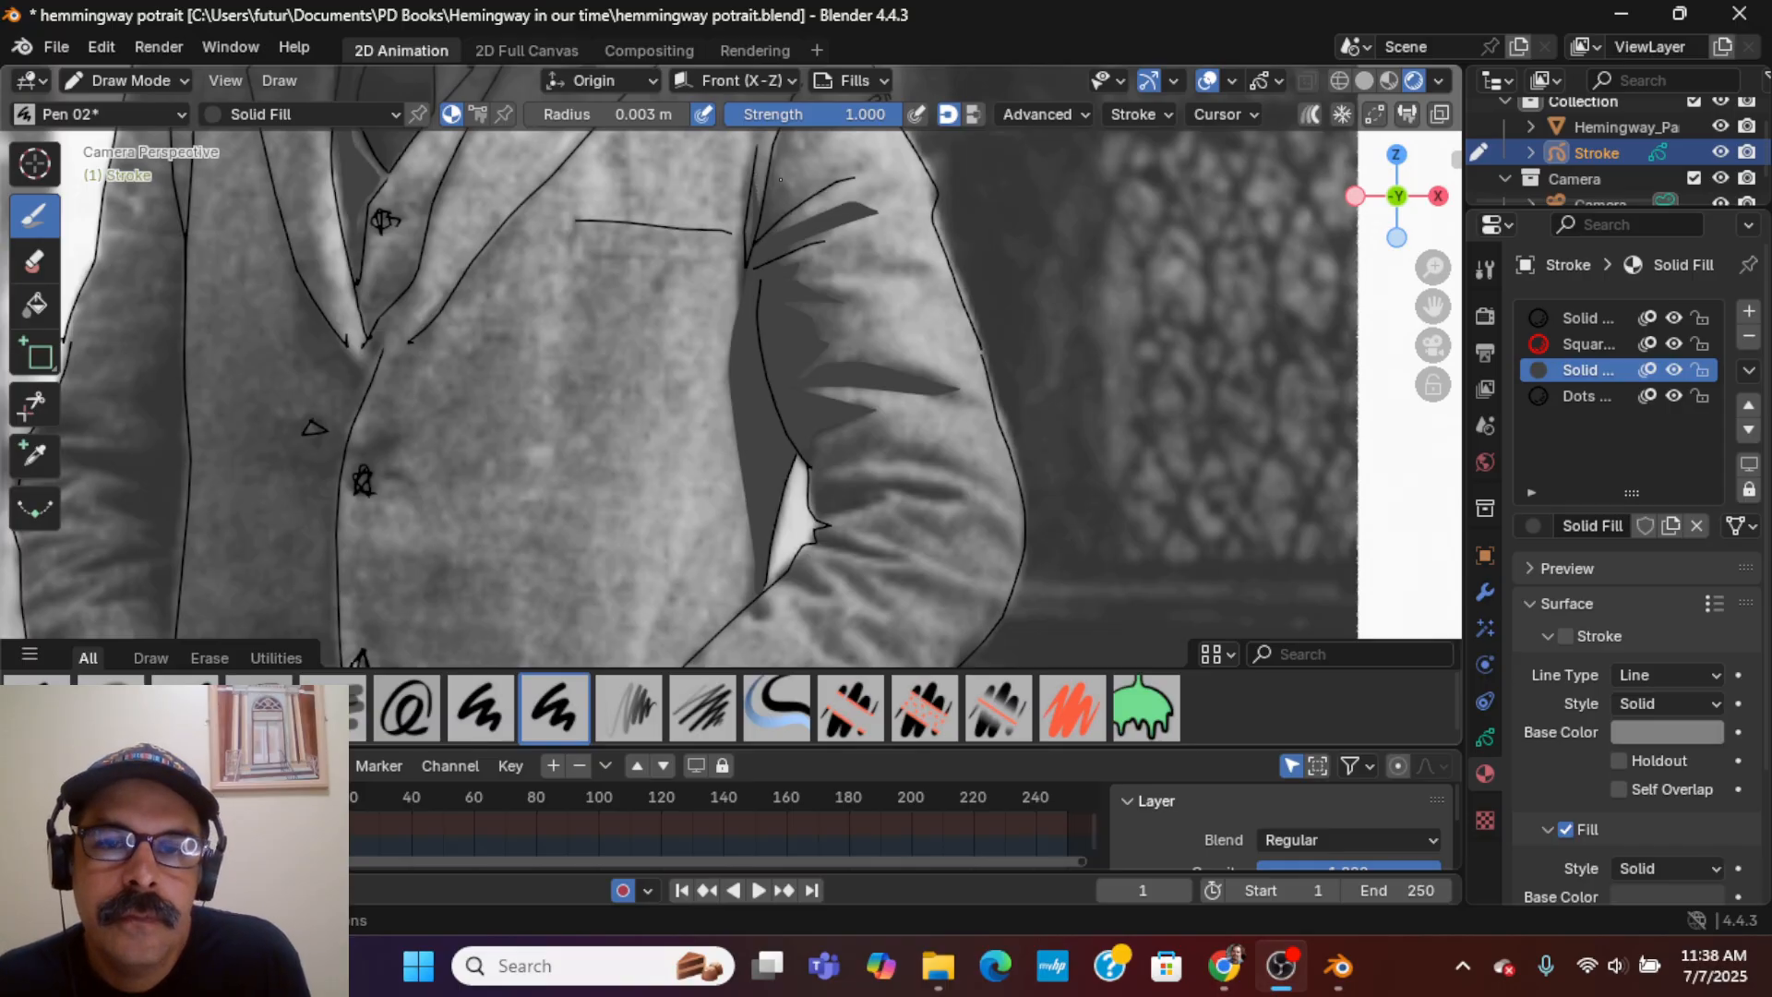
mouse_move(780, 180)
mouse_down()
mouse_move(759, 214)
mouse_move(772, 166)
mouse_up()
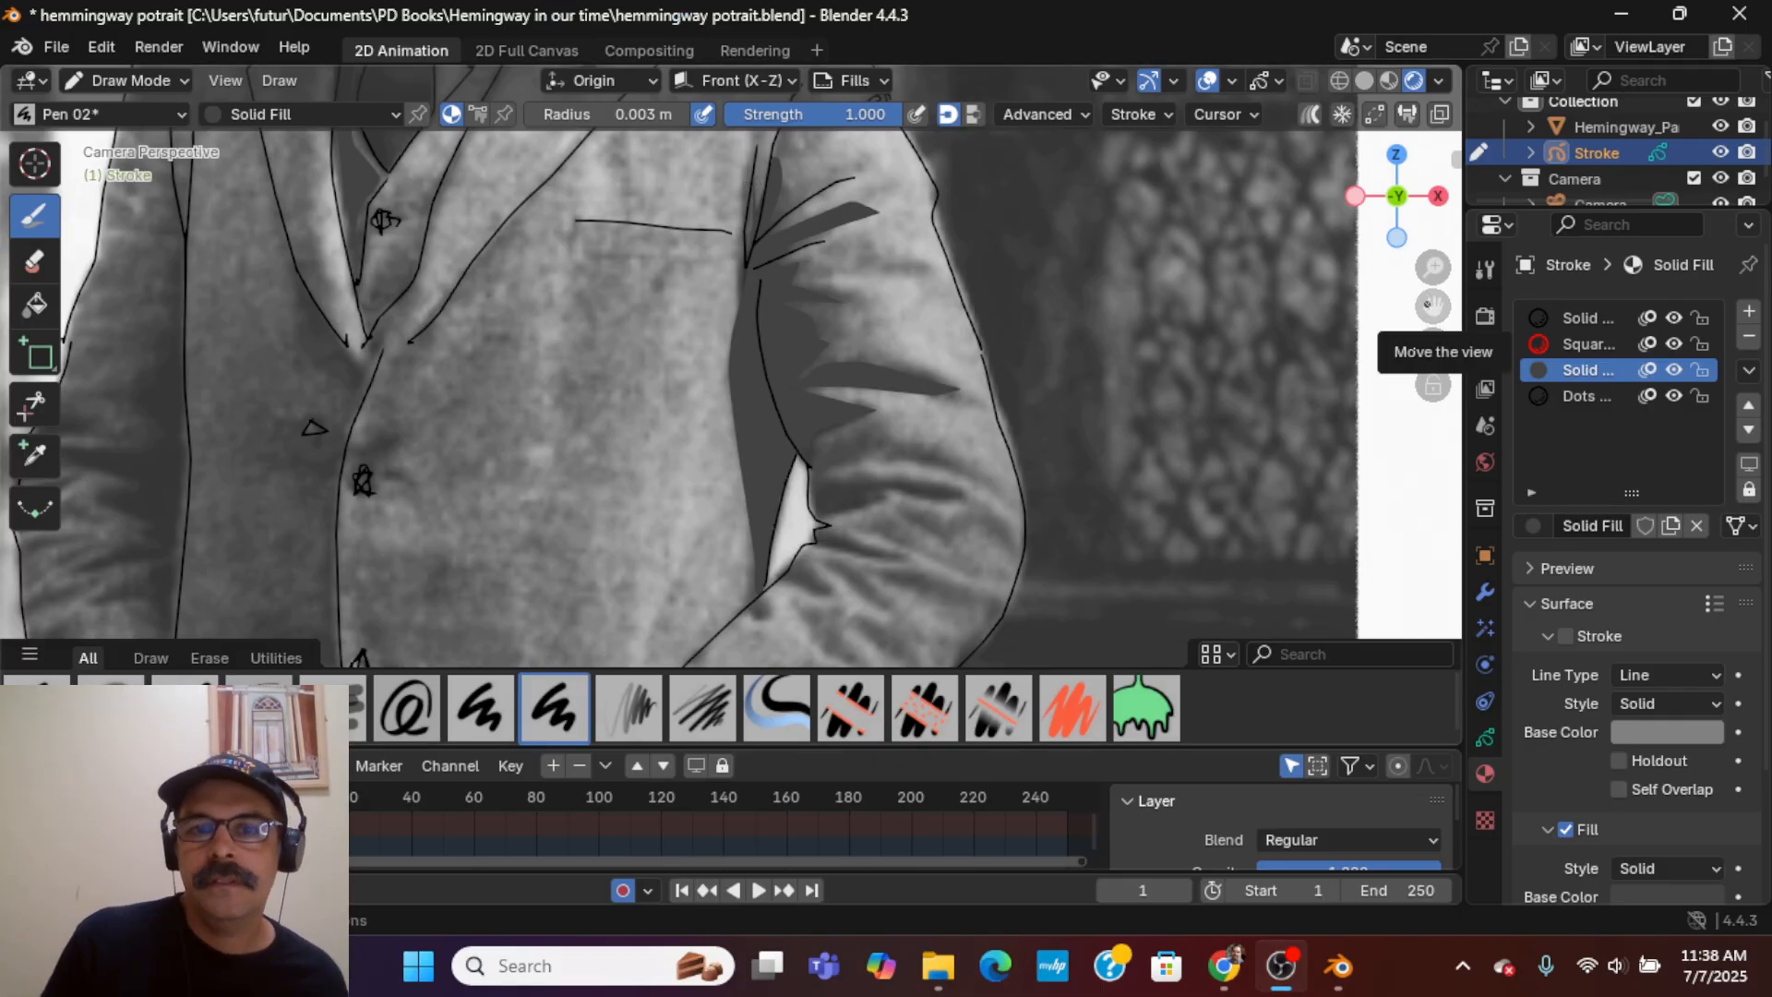
drag(1433, 307, 1371, 434)
shift+middle_drag(1389, 214, 1347, 312)
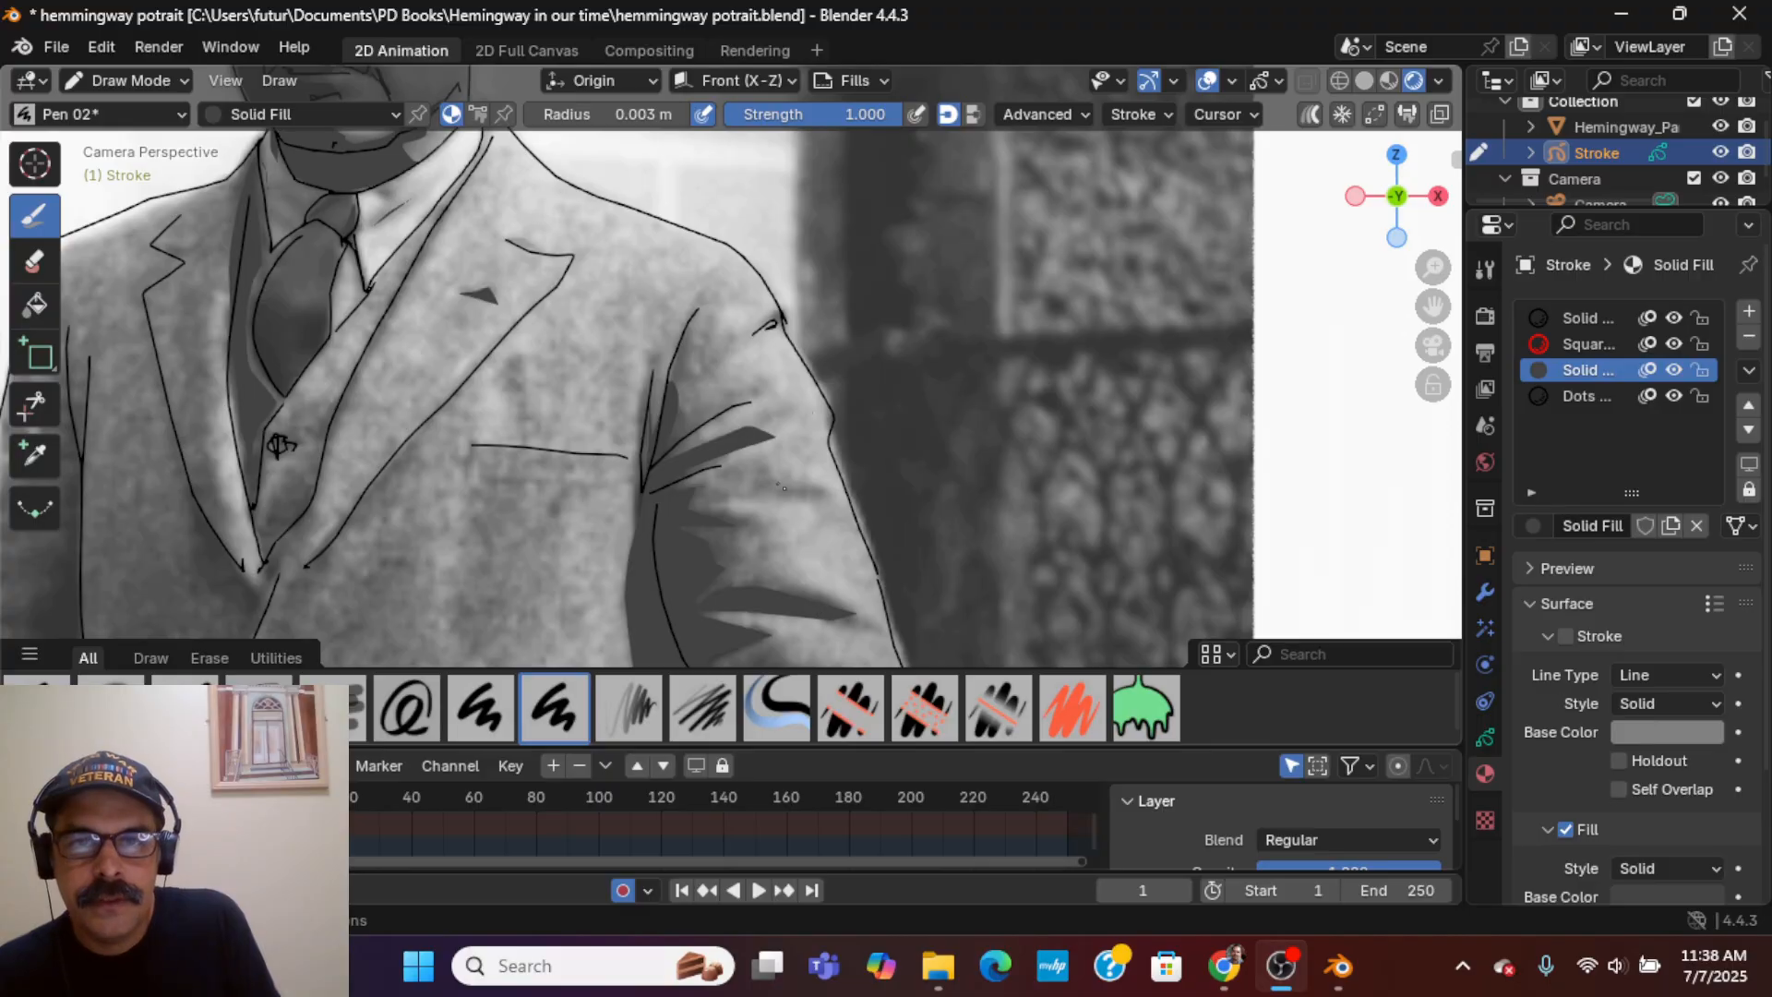
mouse_move(780, 490)
mouse_down()
mouse_move(822, 497)
mouse_move(765, 496)
mouse_up()
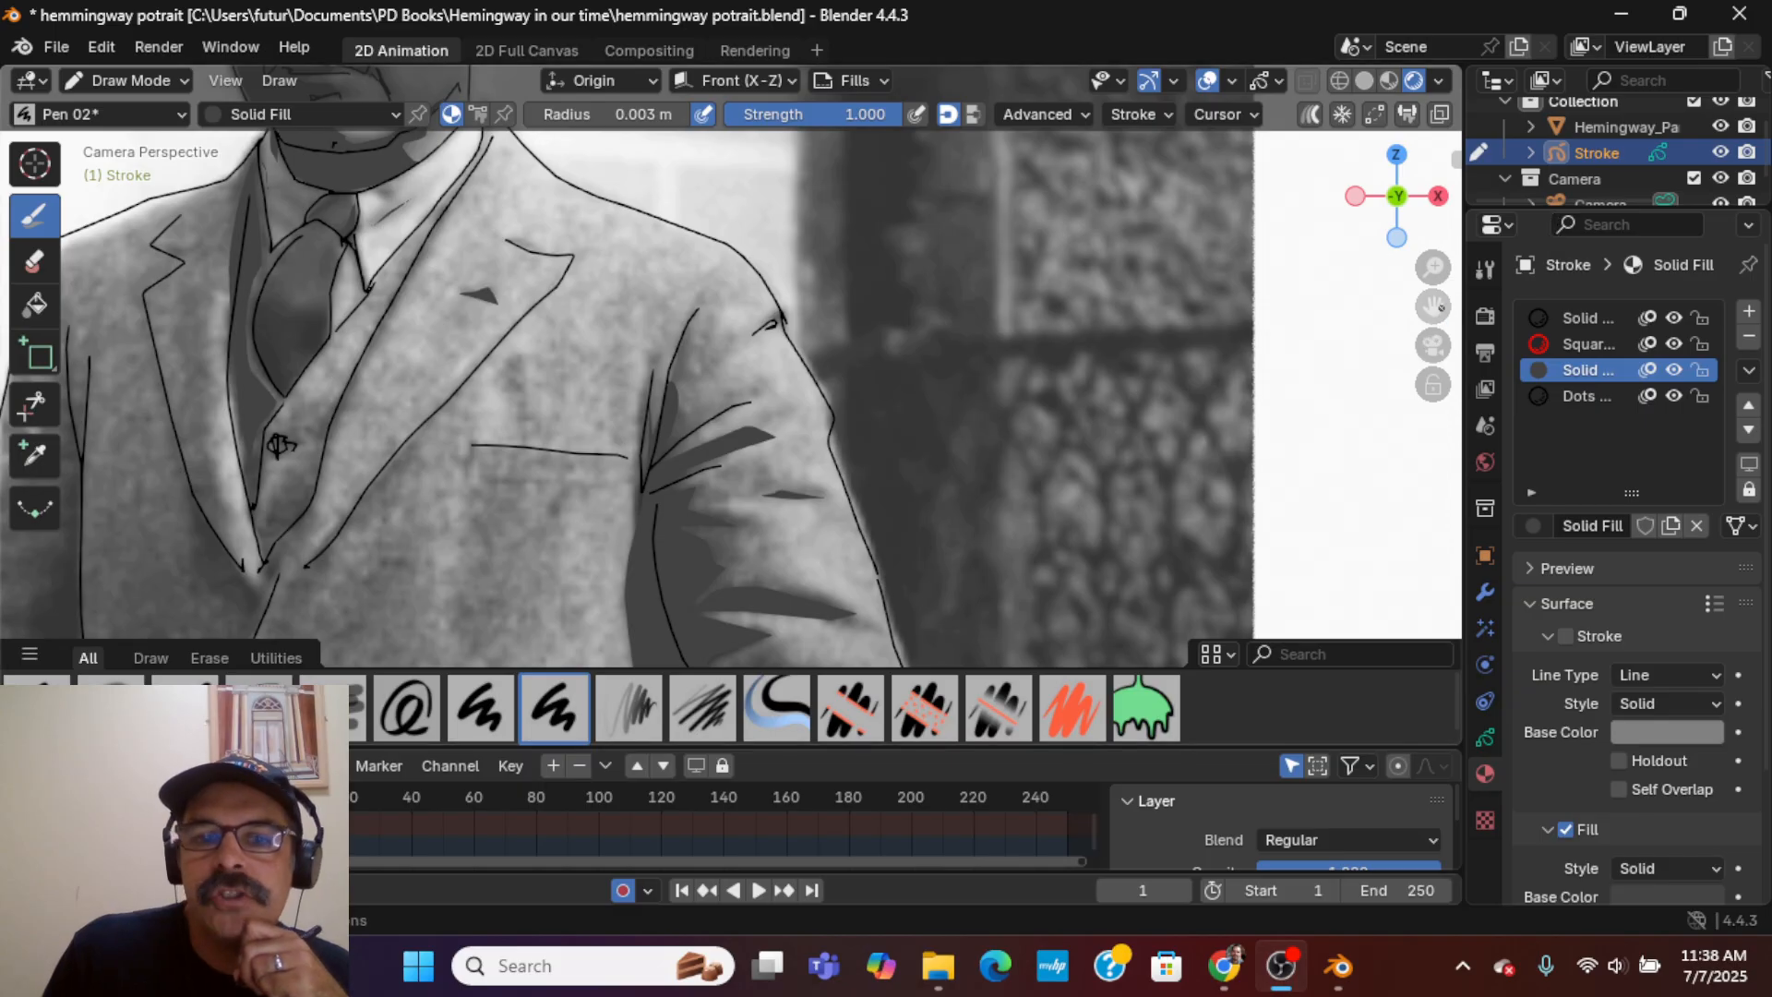
- Save the portrait file "hemmingway potrait.blend"
drag(1441, 308, 1459, 0)
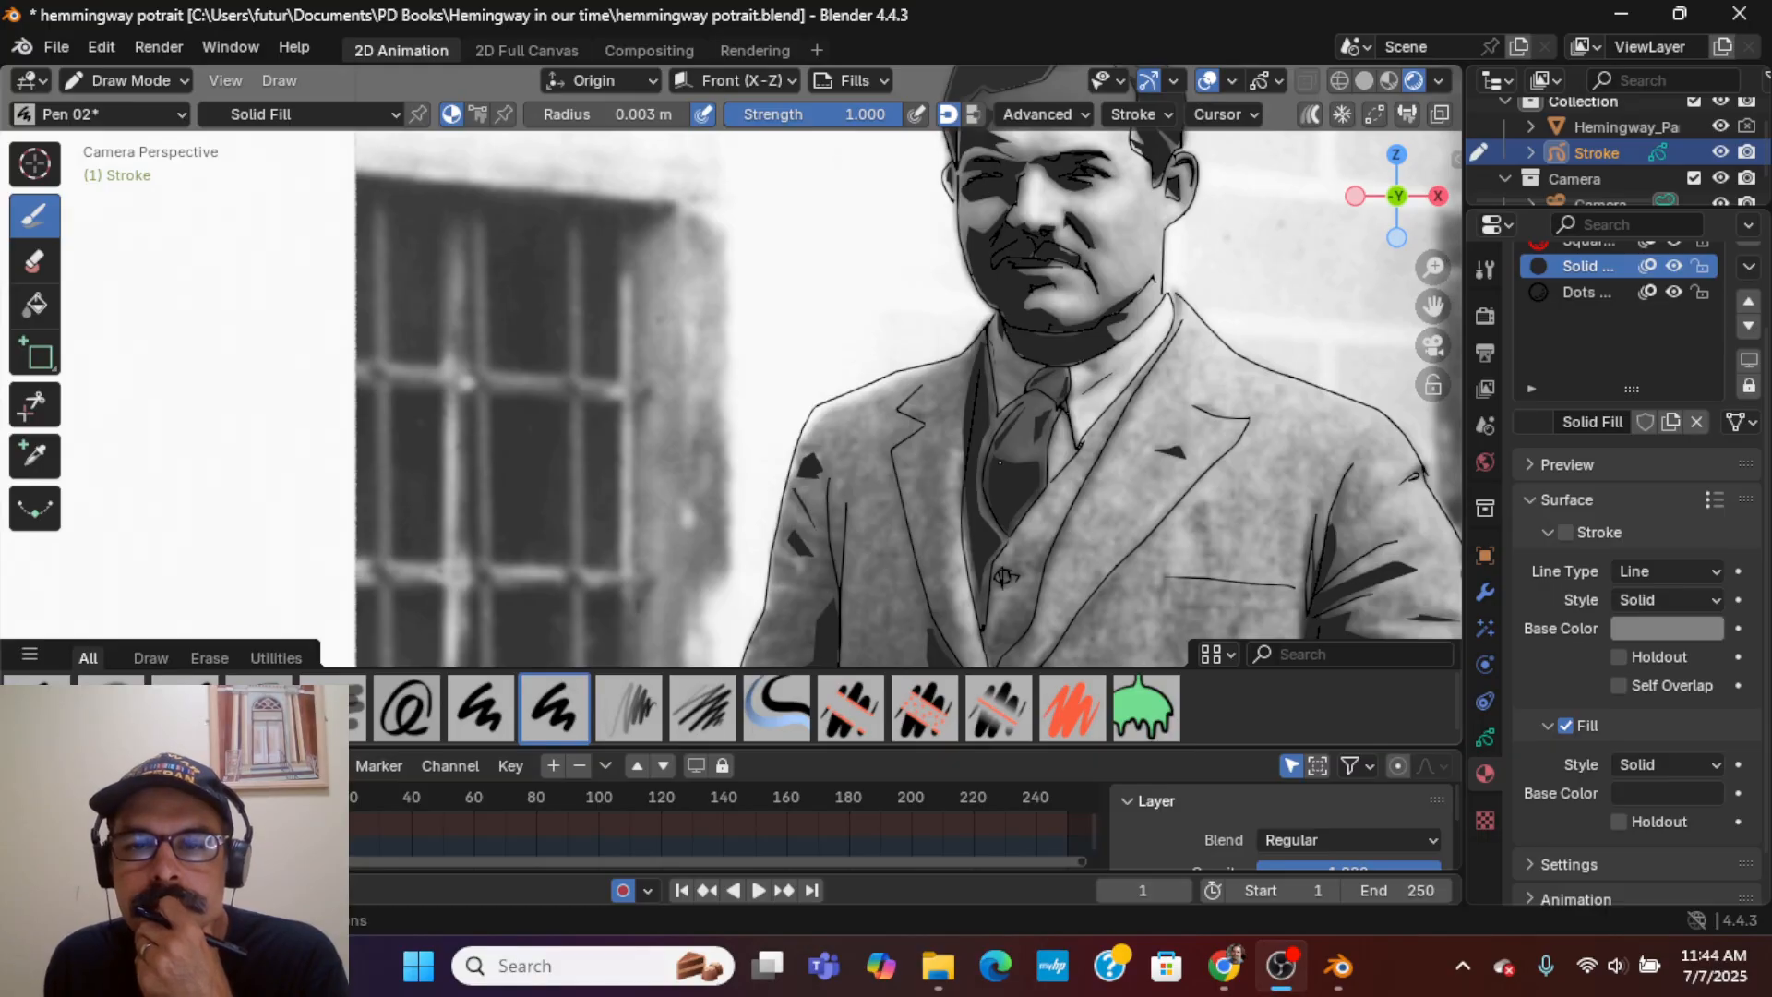
click(57, 47)
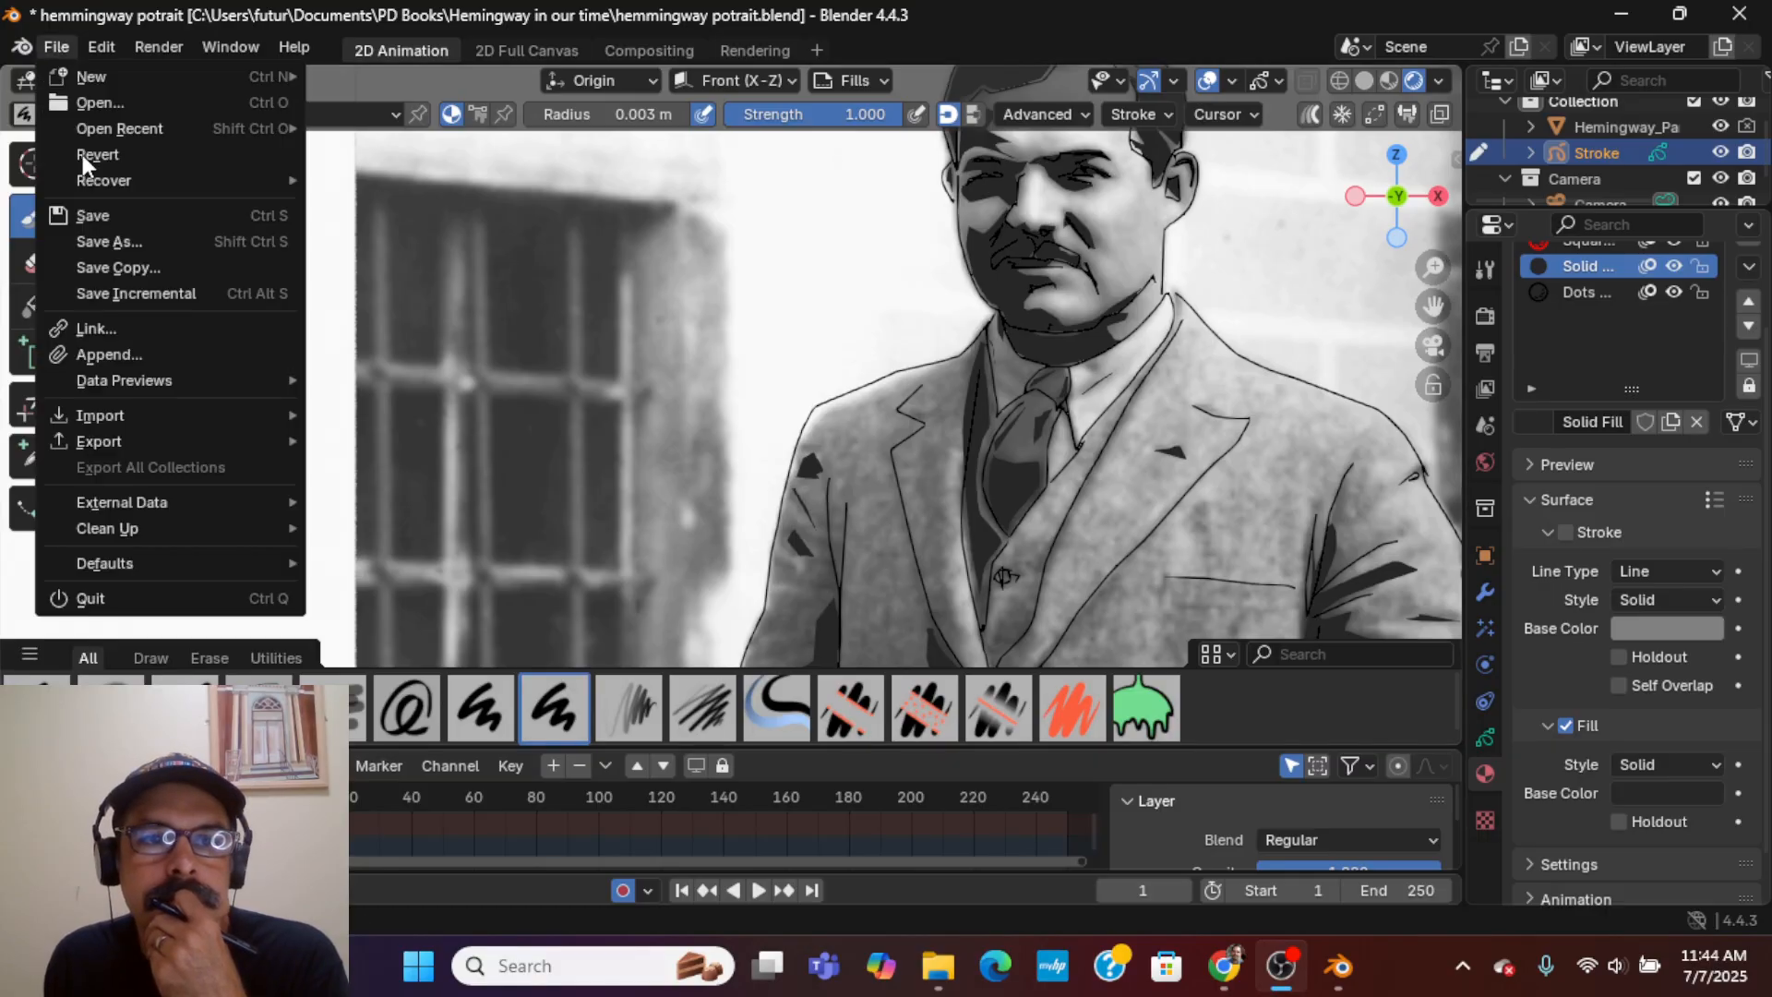
click(96, 207)
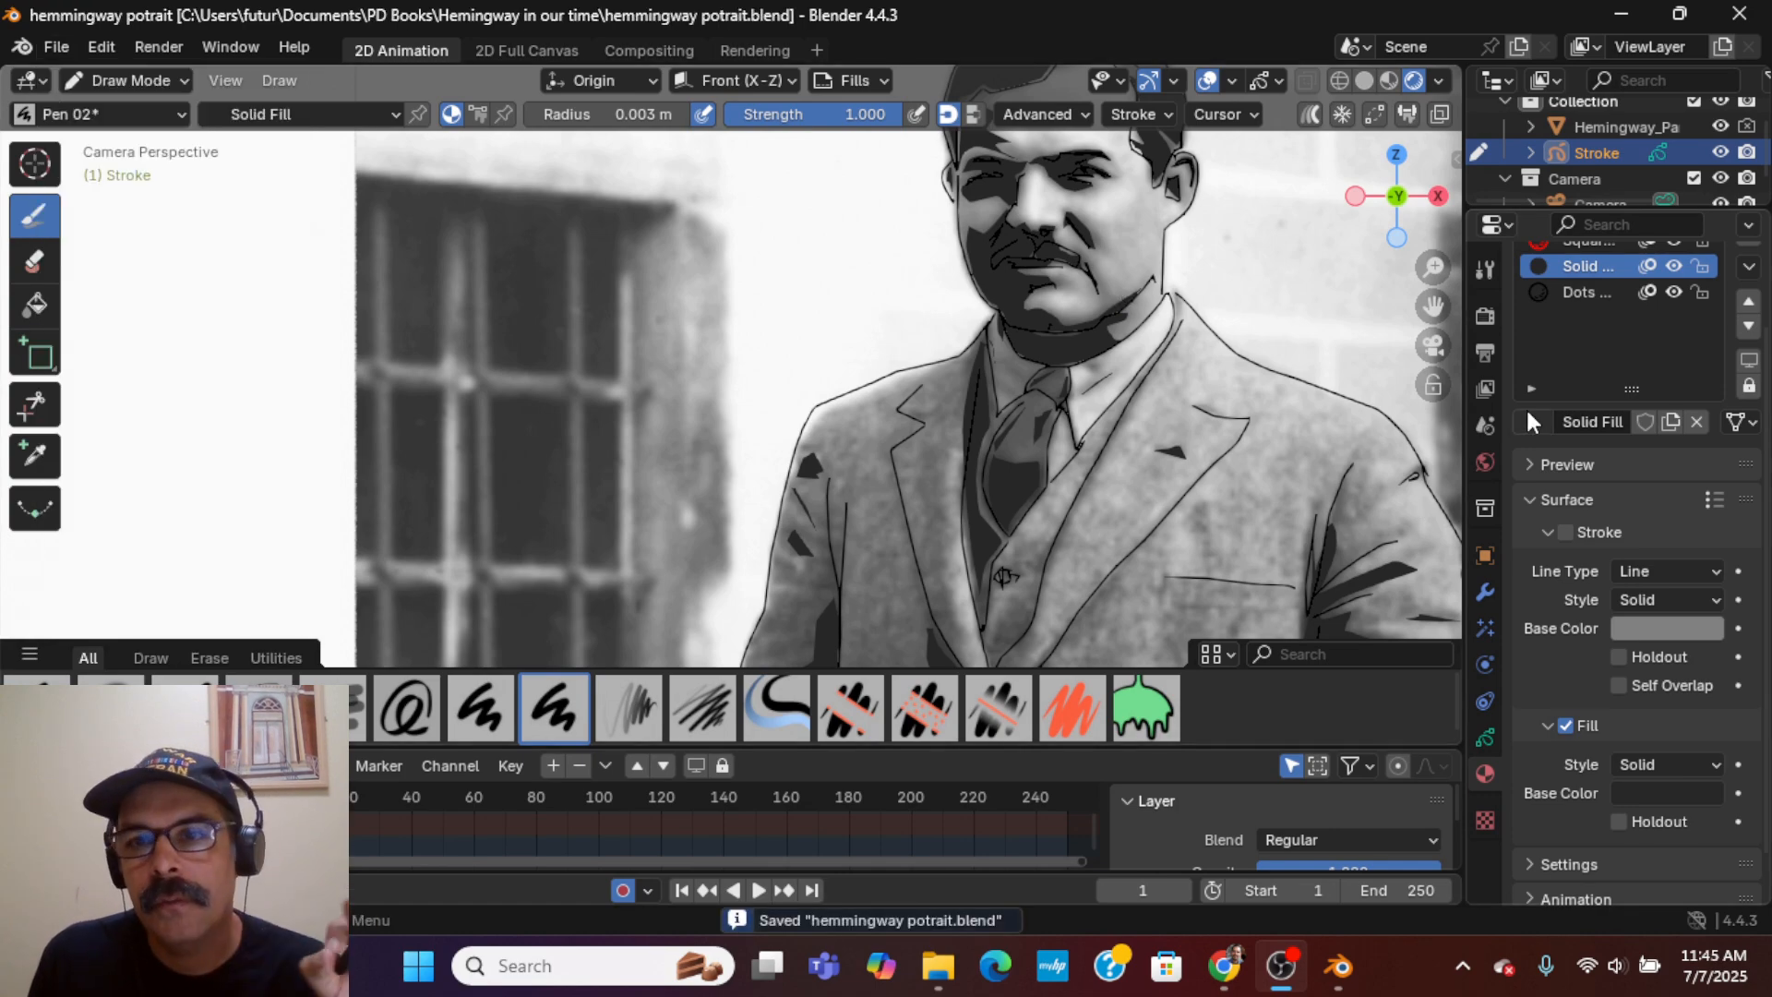
- Hide the Hemingway reference photo and check the inked portrait on its own against the white background
click(1721, 126)
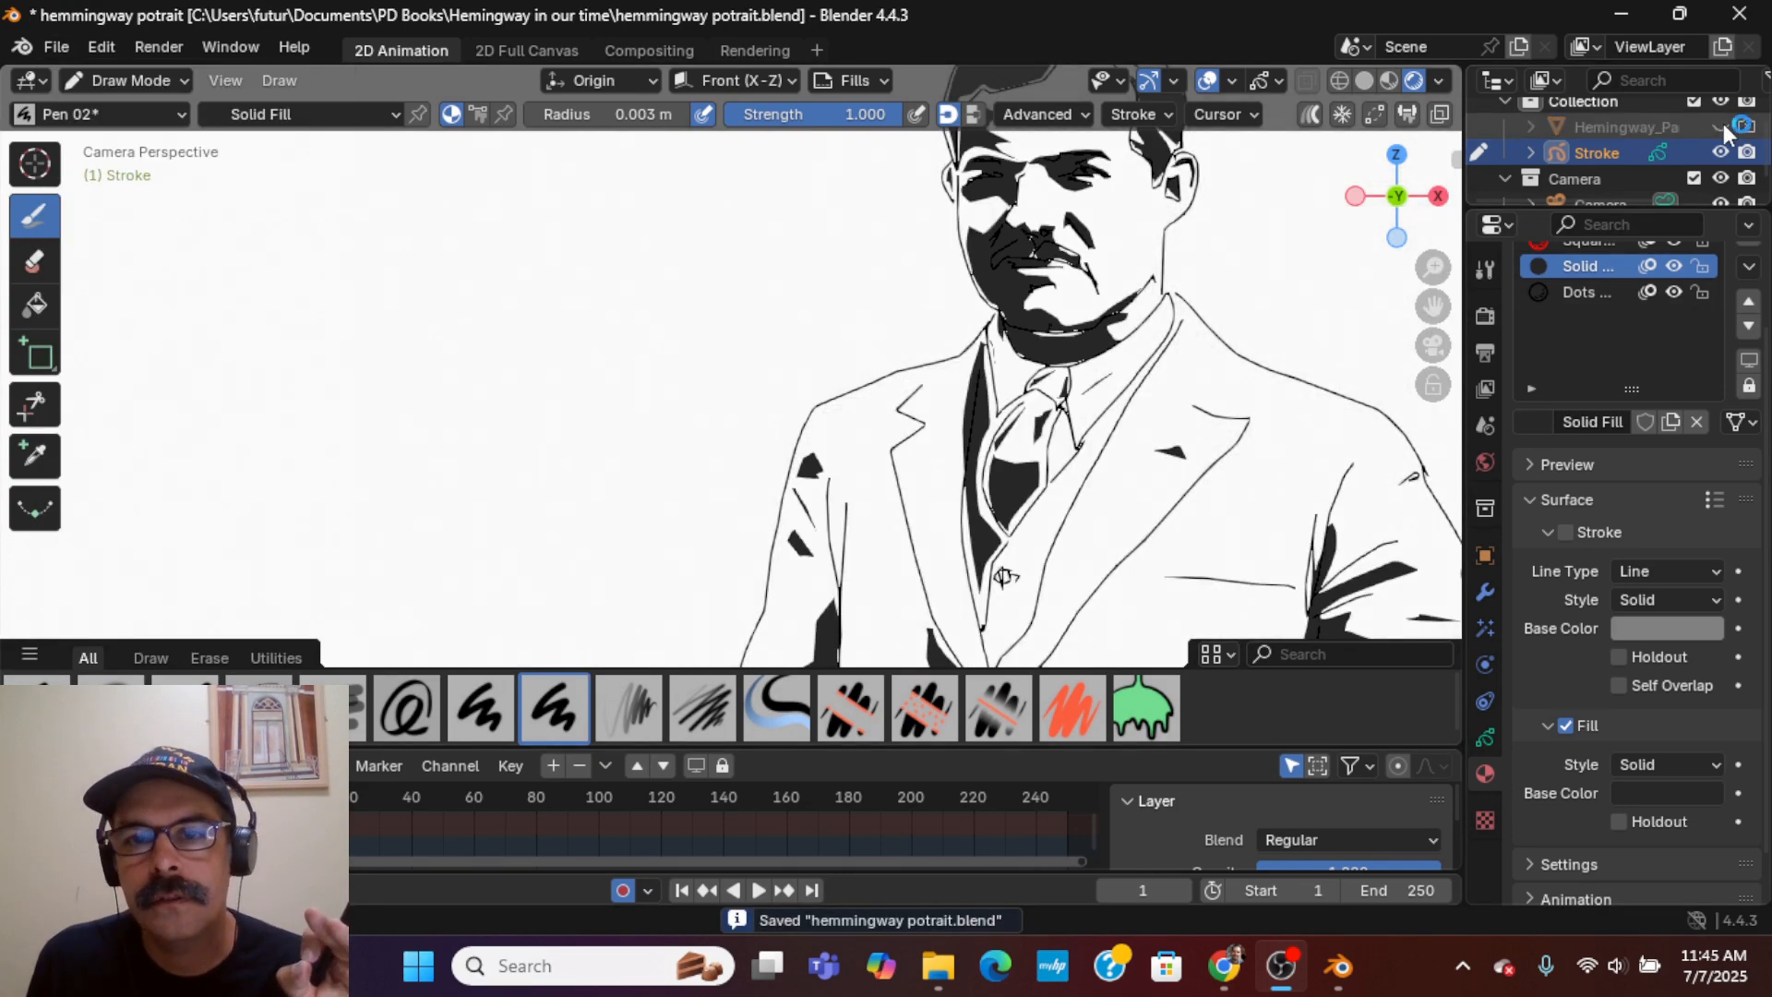
scroll(1270, 451, down, 2)
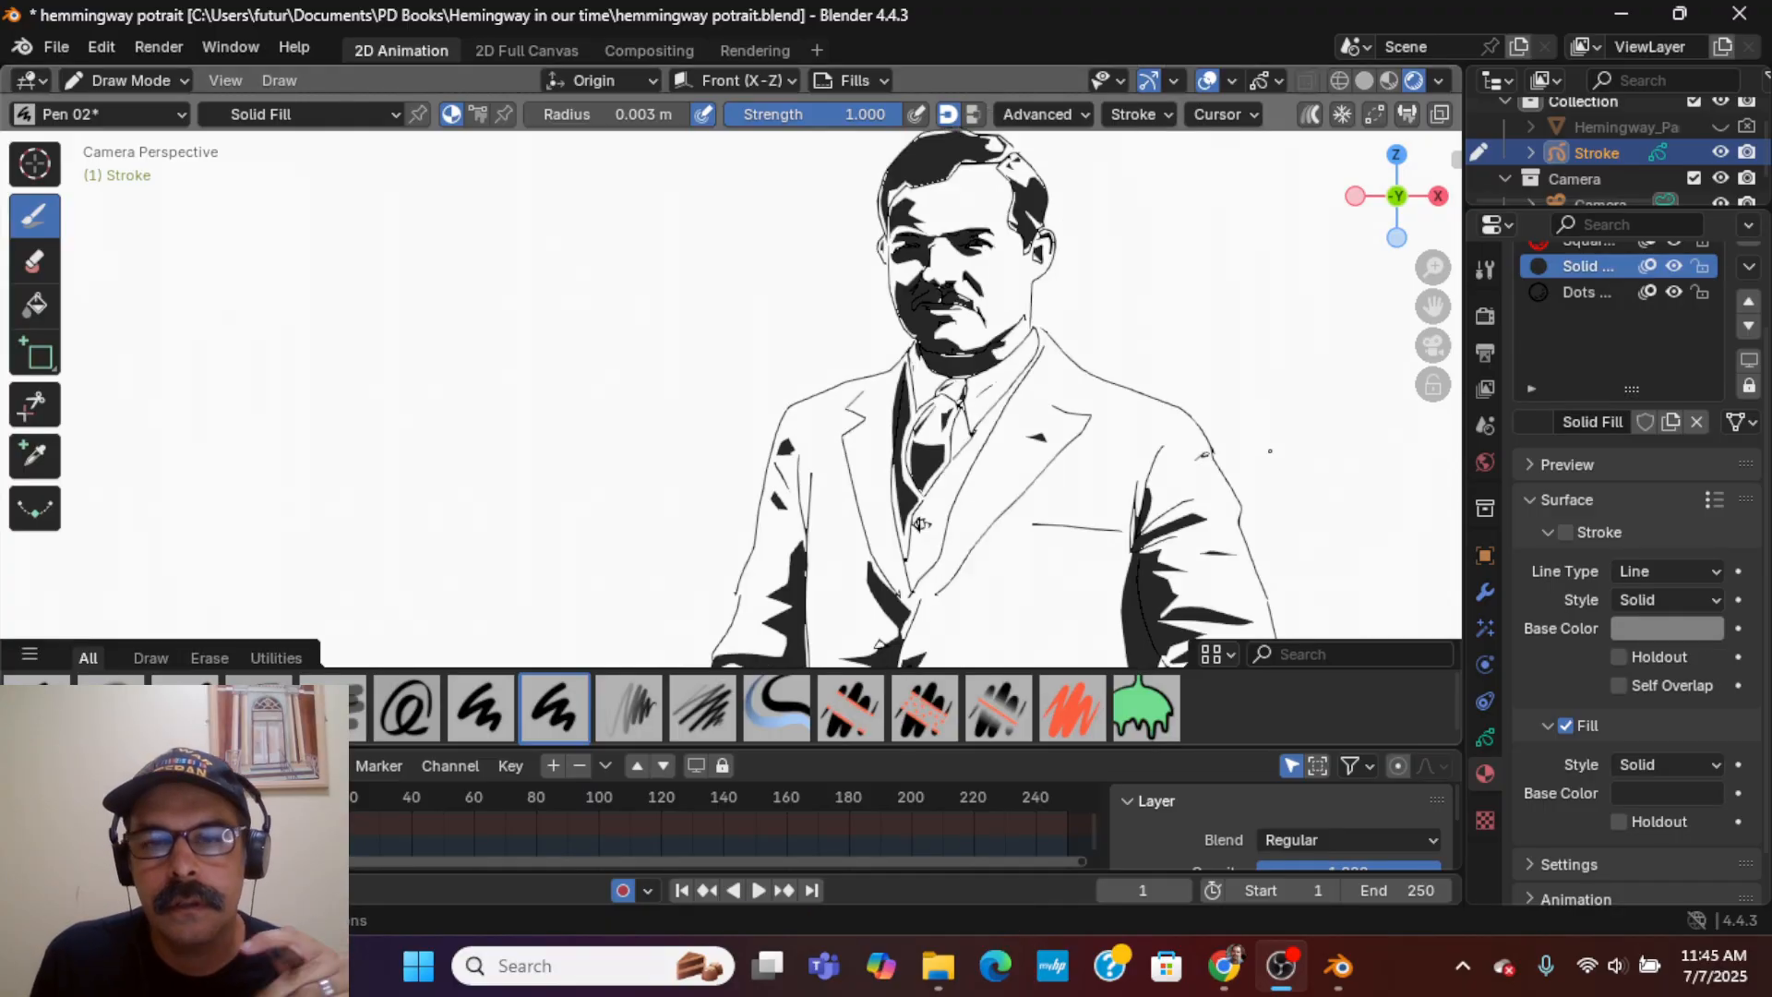
scroll(1270, 450, down, 2)
scroll(1270, 450, up, 4)
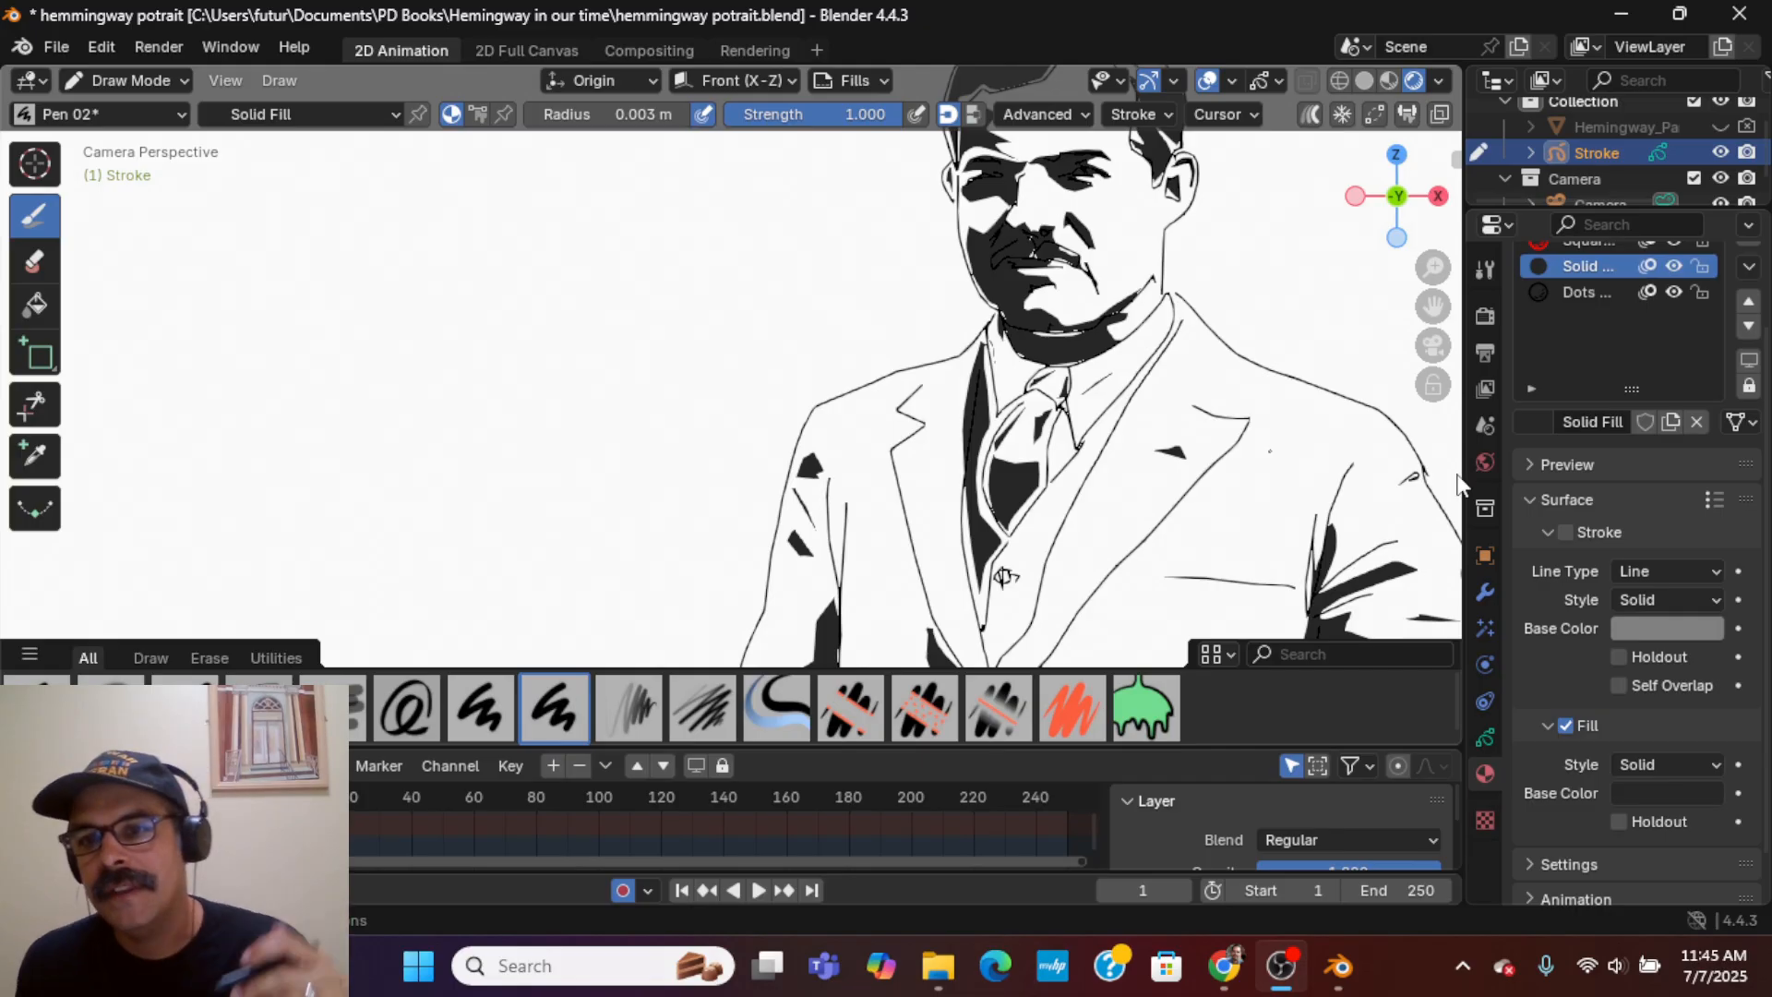
- Add a new material to the drawing with stroke disabled and a solid dark grey fill of #414141FF
scroll(1622, 371, up, 3)
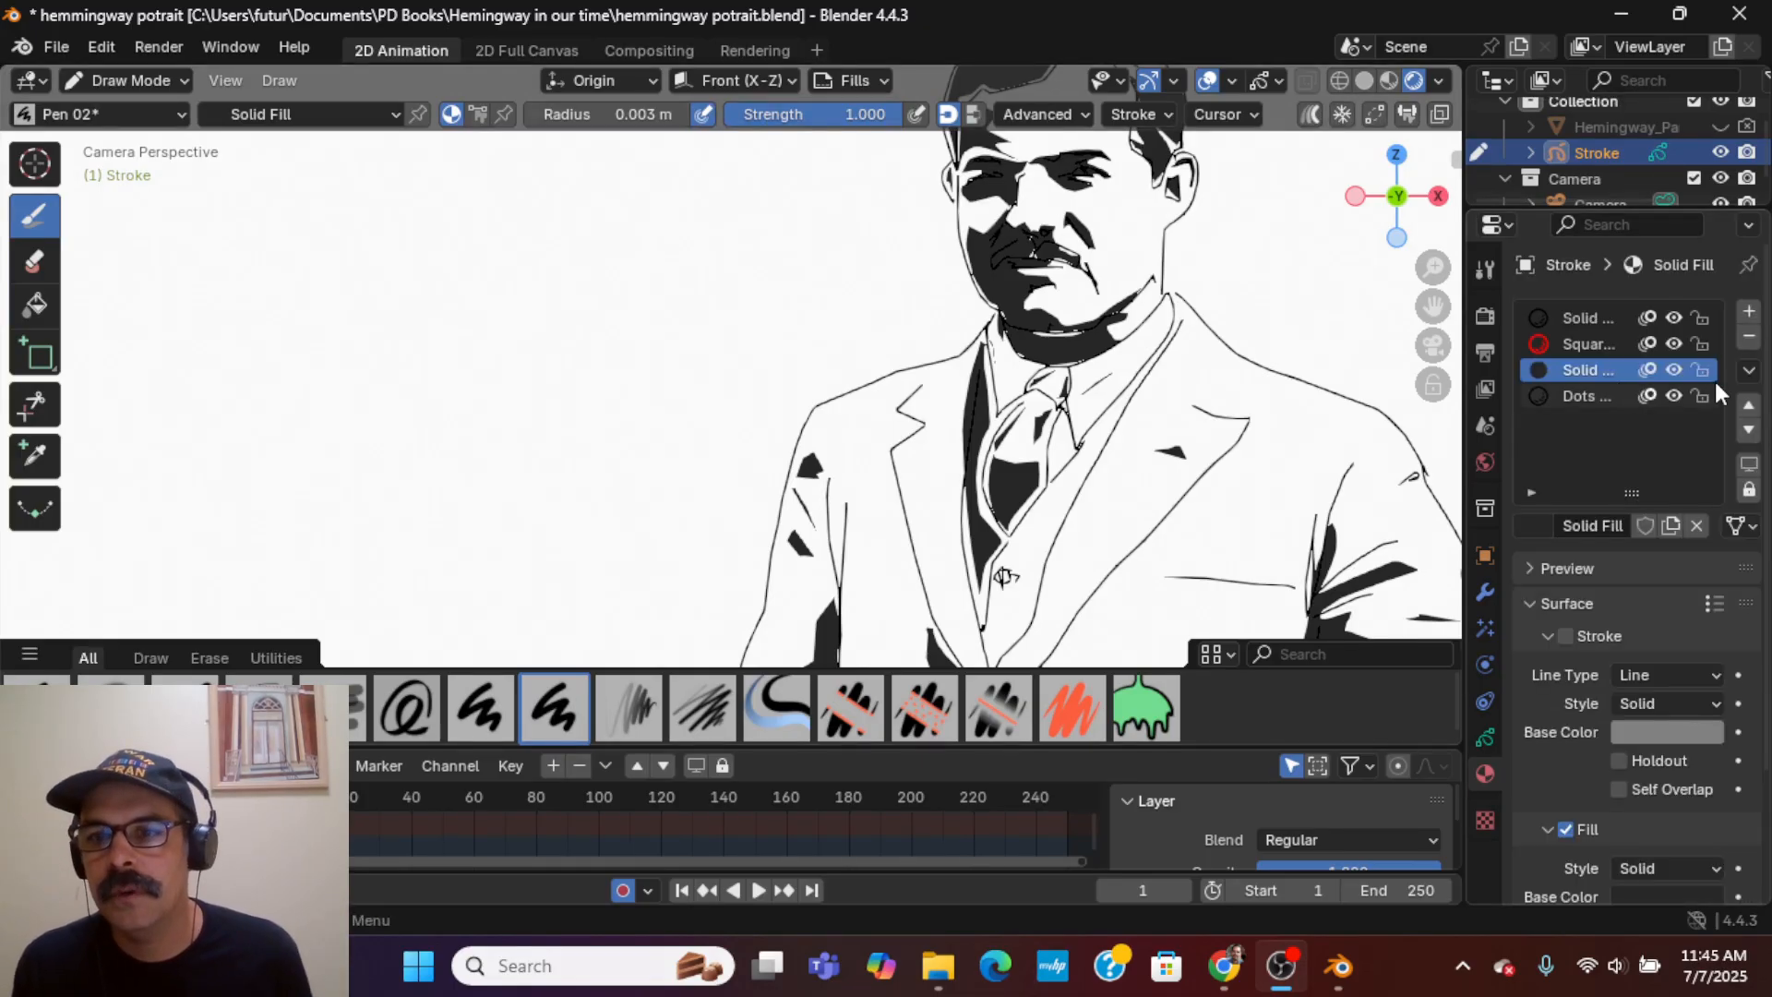
click(1749, 311)
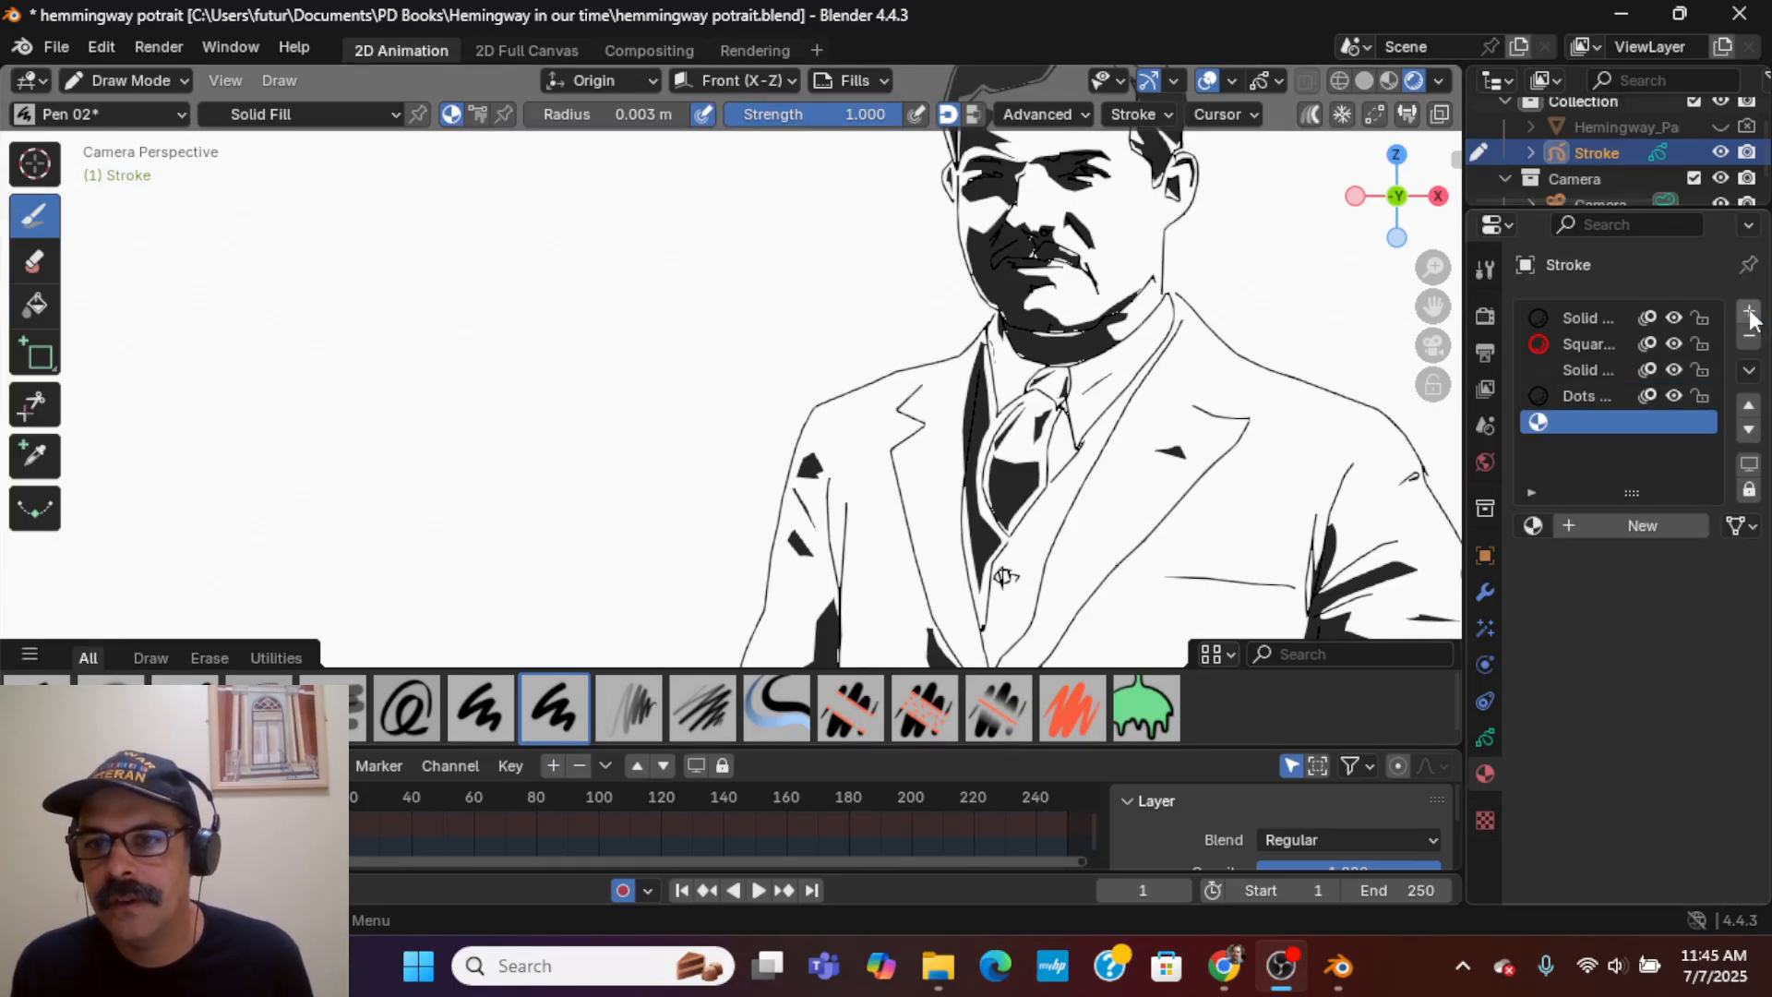
click(1593, 533)
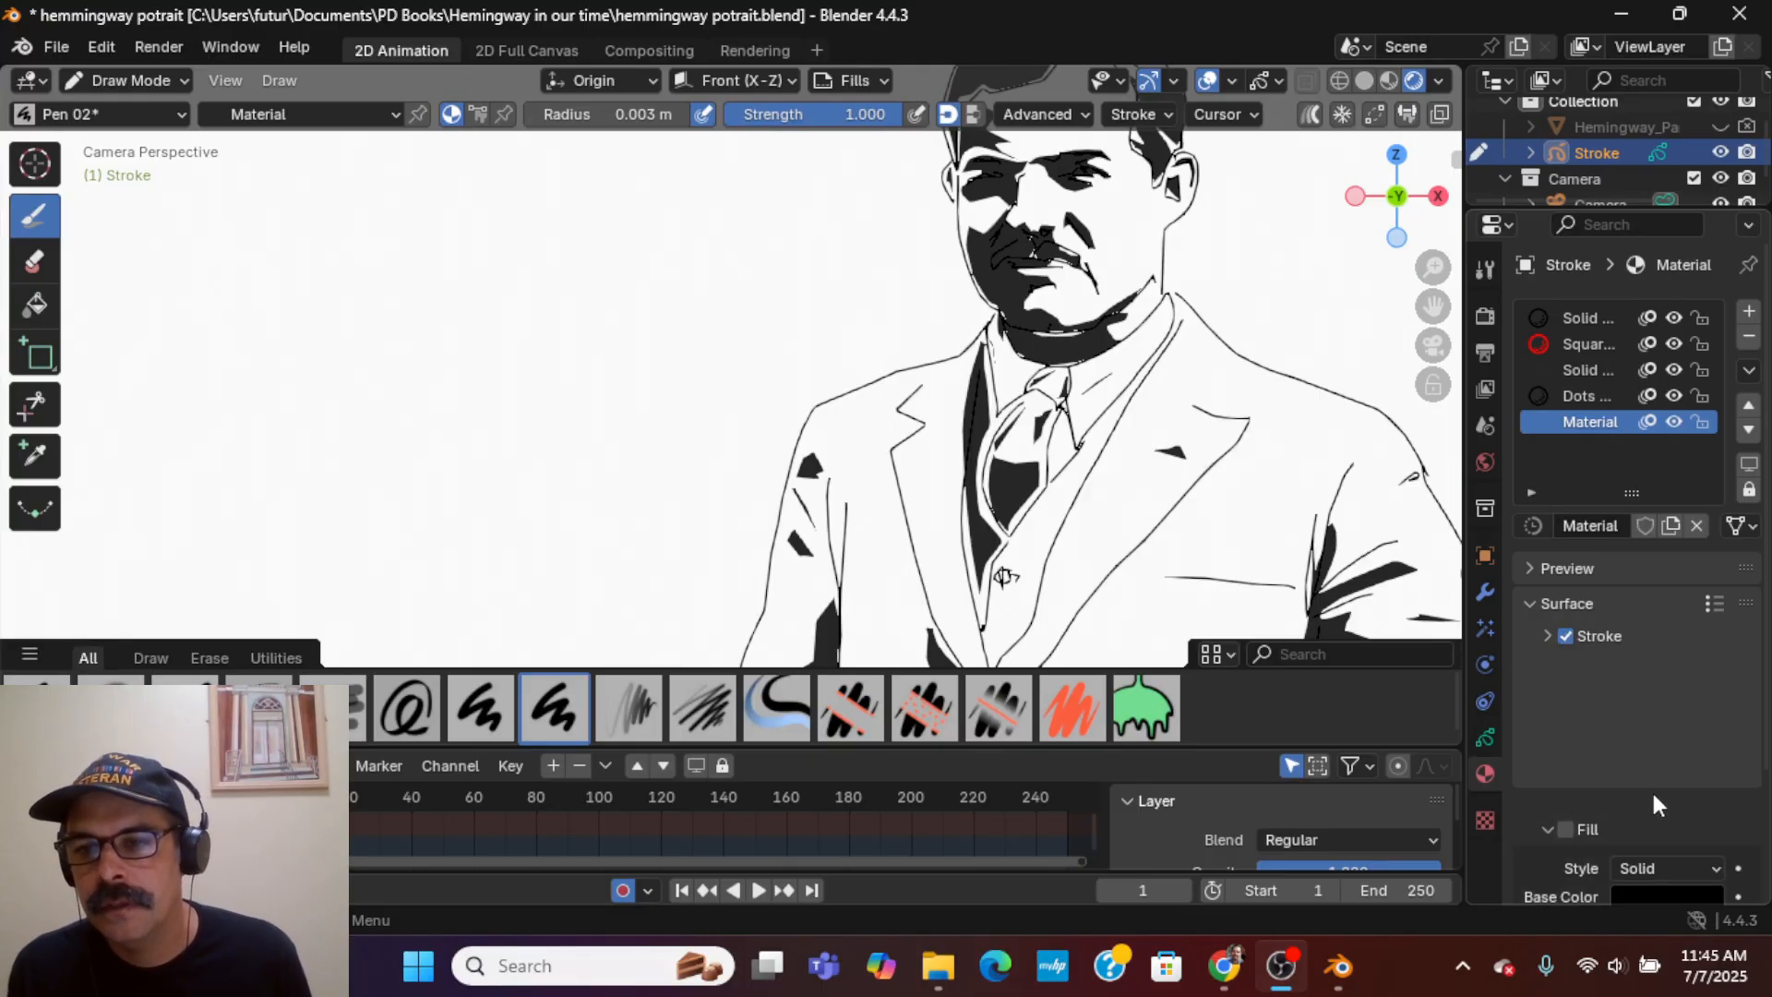
click(1566, 636)
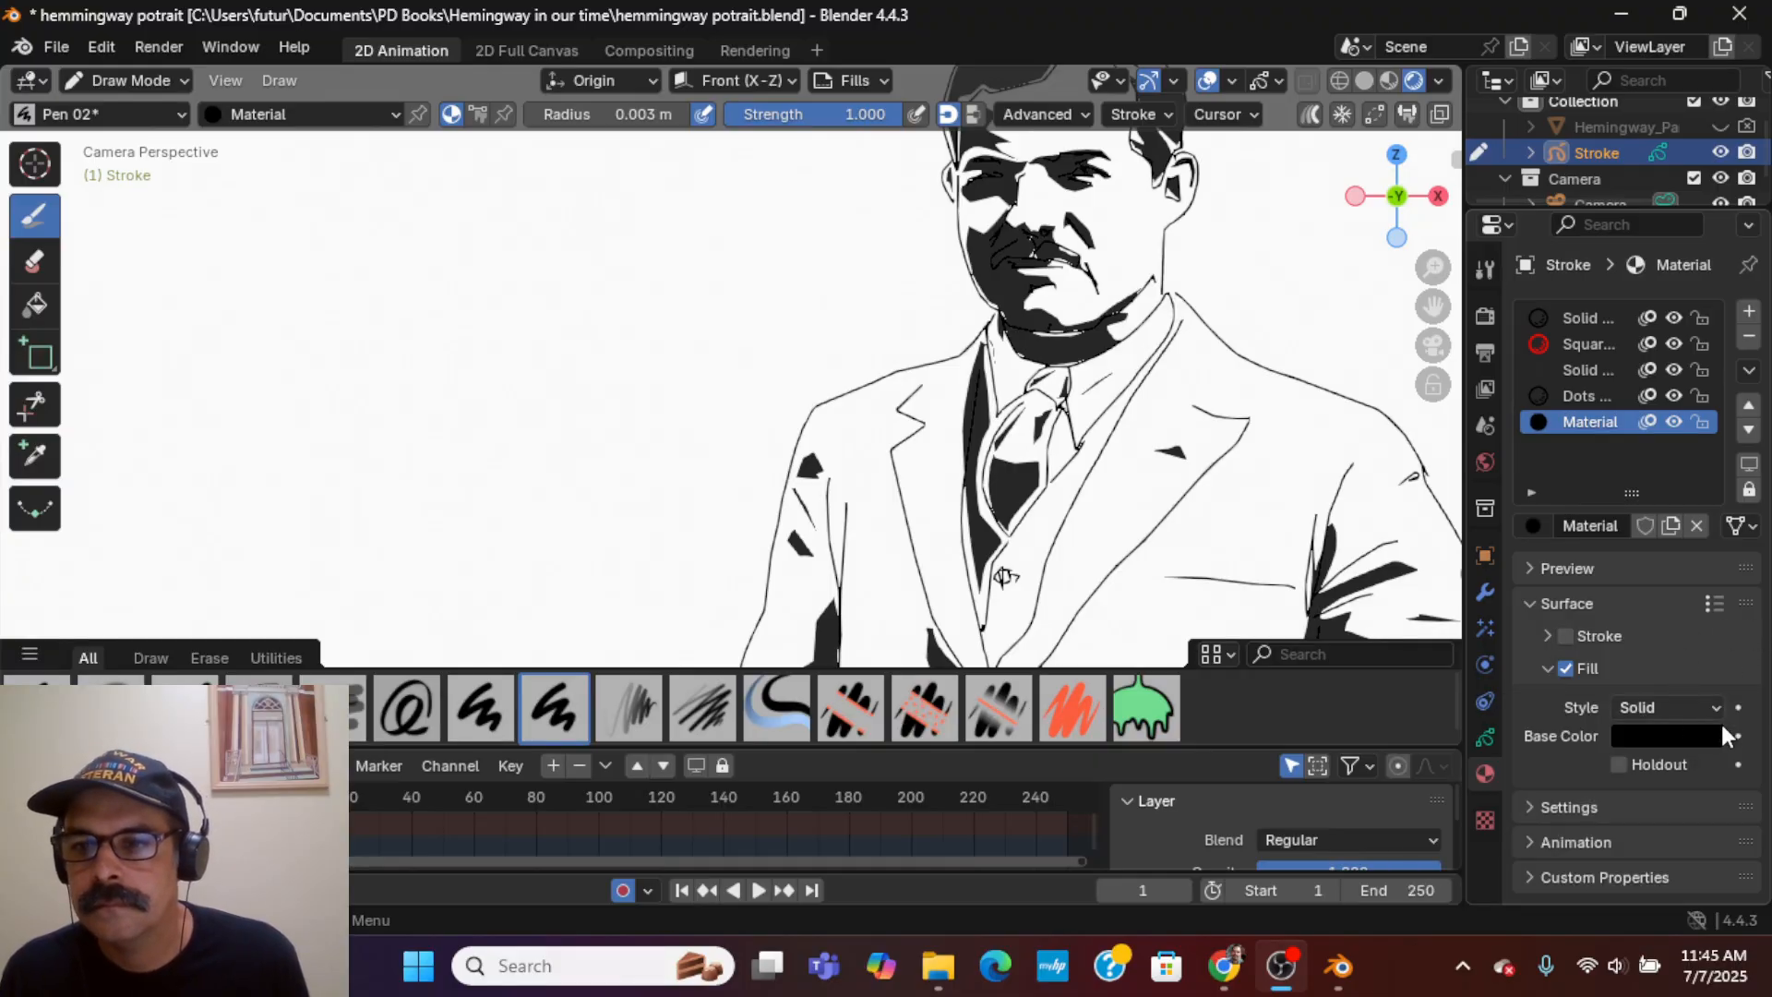
click(1680, 727)
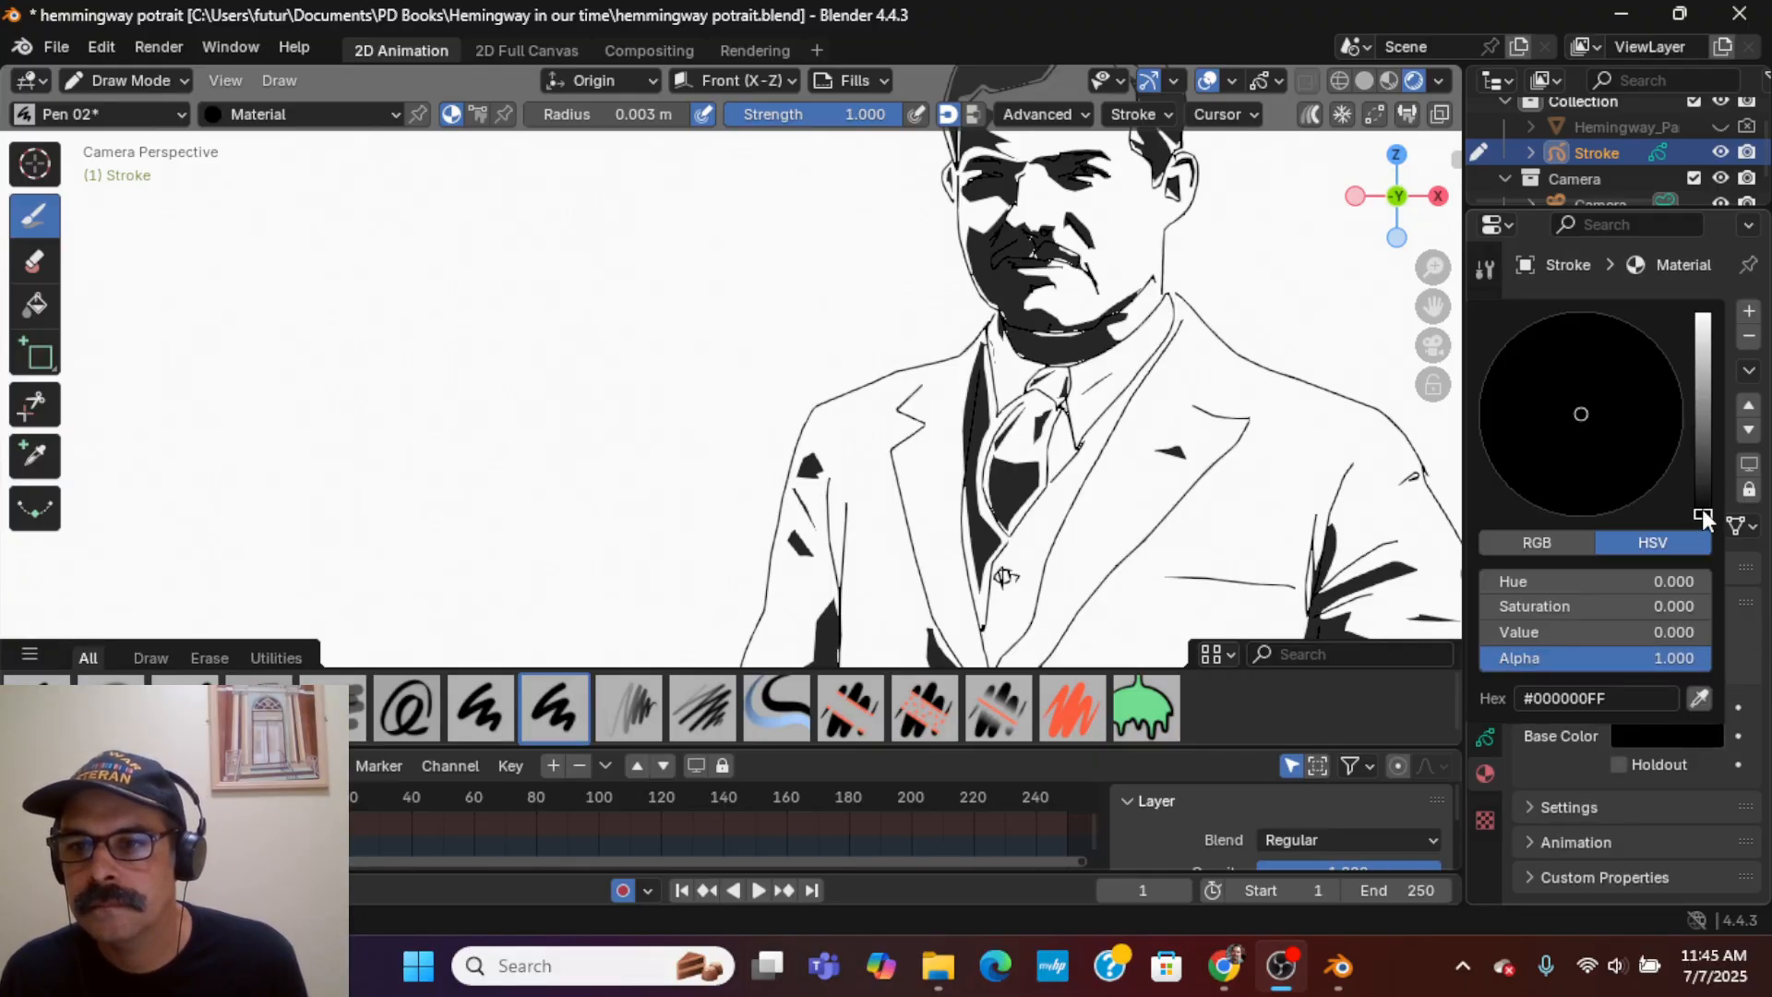
drag(1702, 508, 1703, 465)
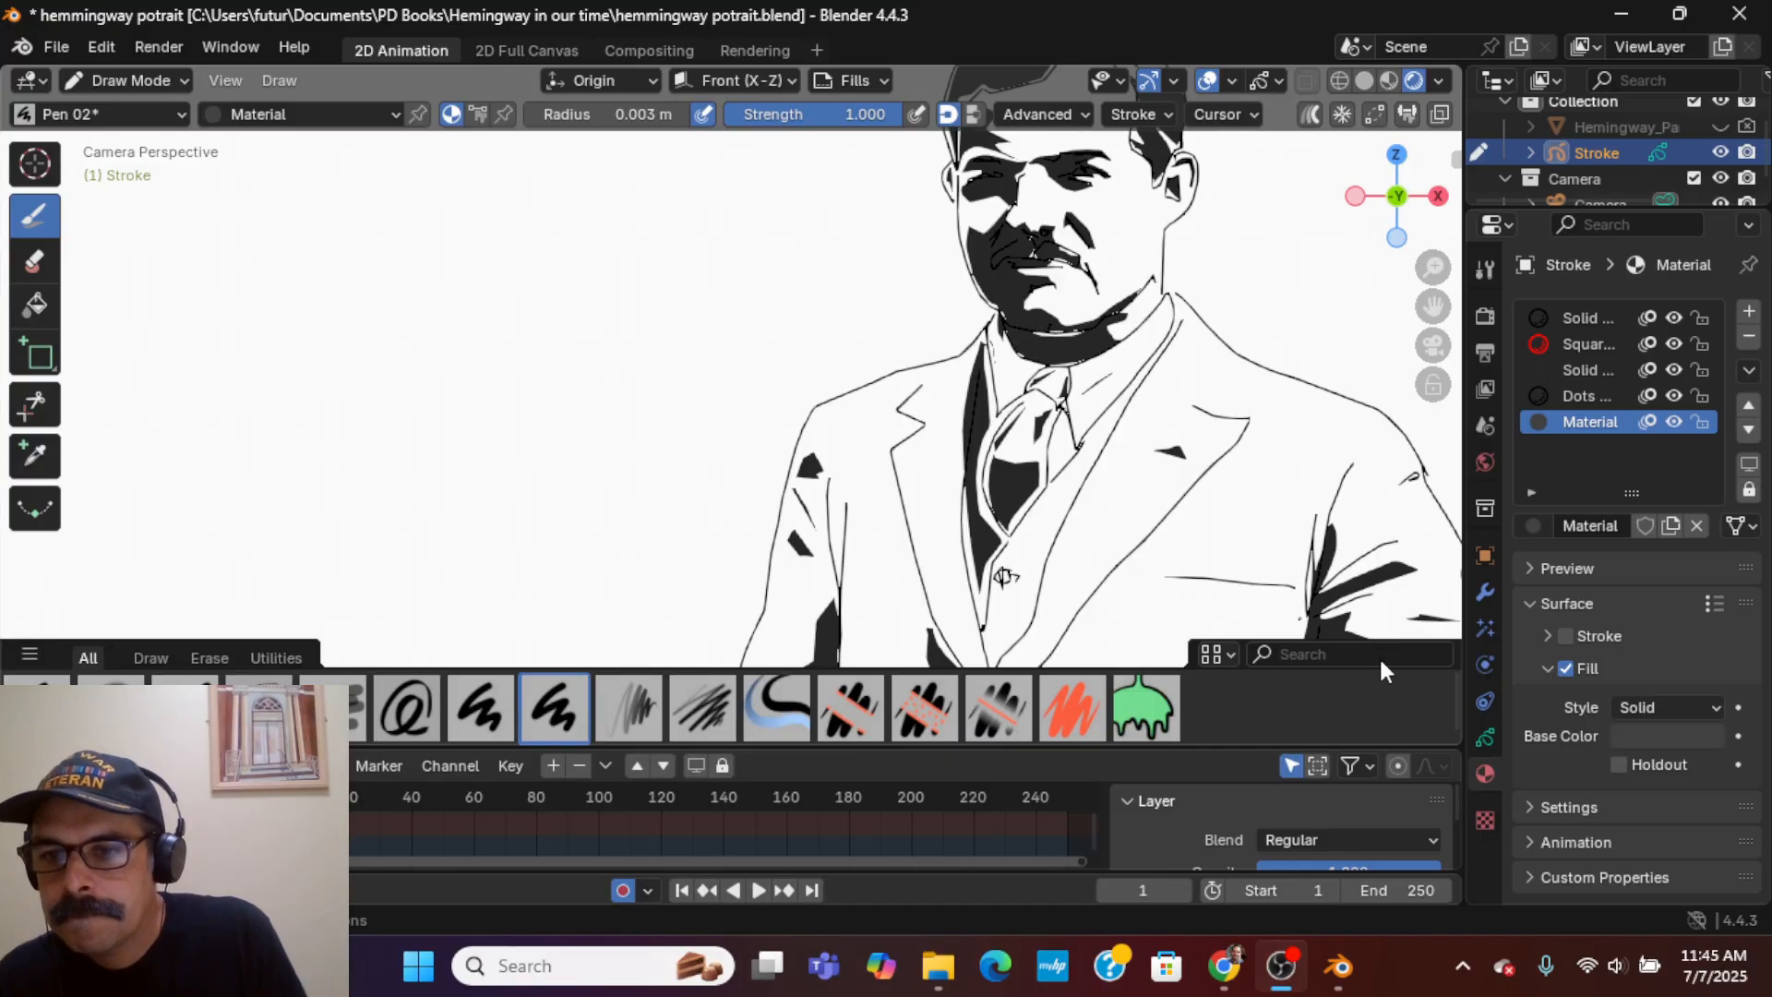
- Add a new drawing layer, place it beneath the Fills layer and name it "tie"
click(1484, 737)
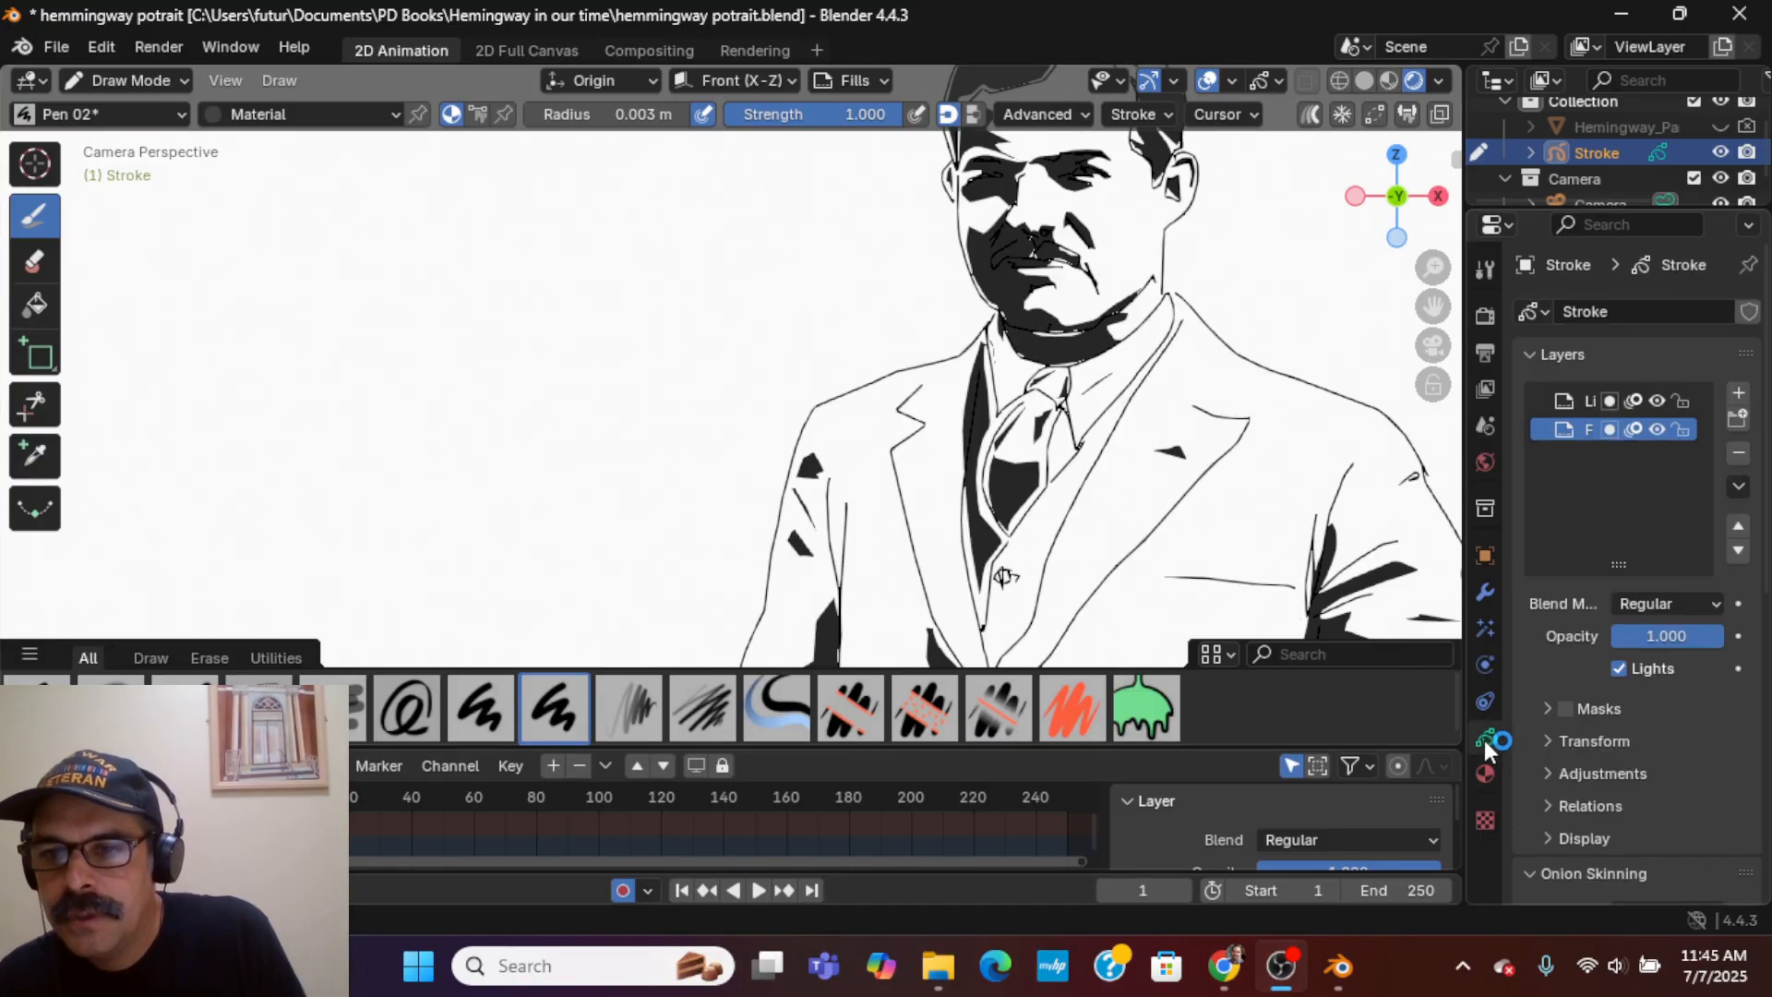
click(1735, 393)
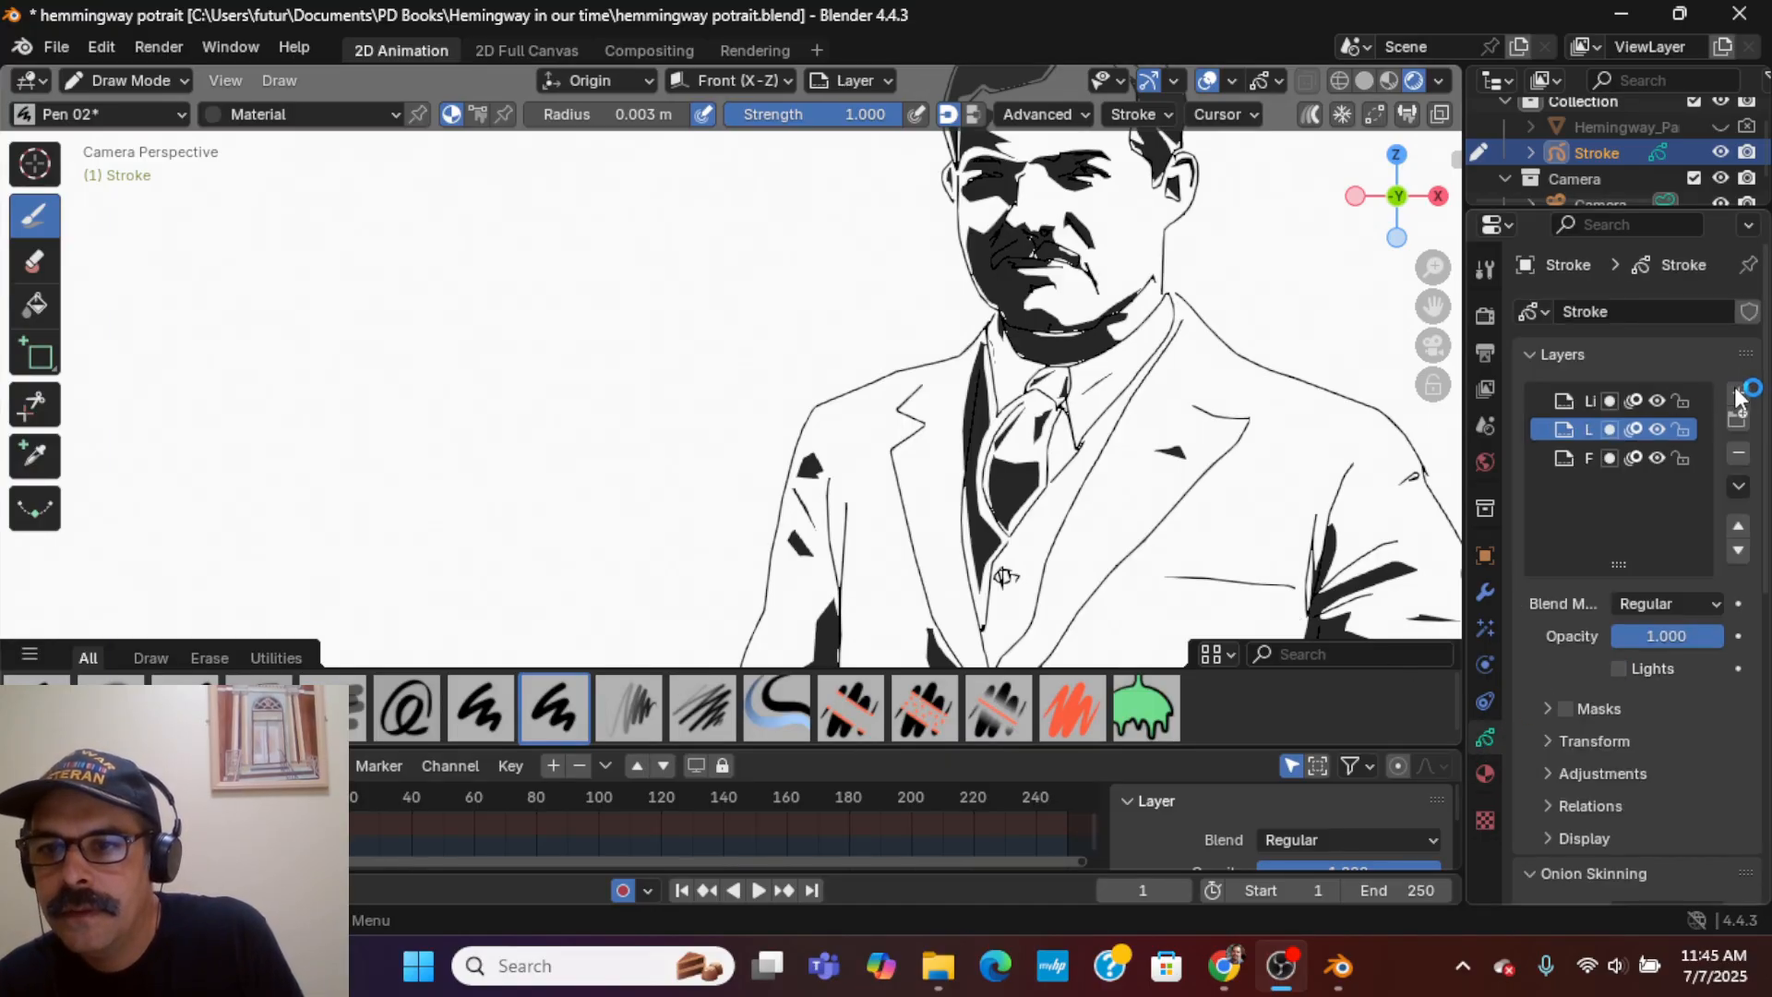
click(1739, 551)
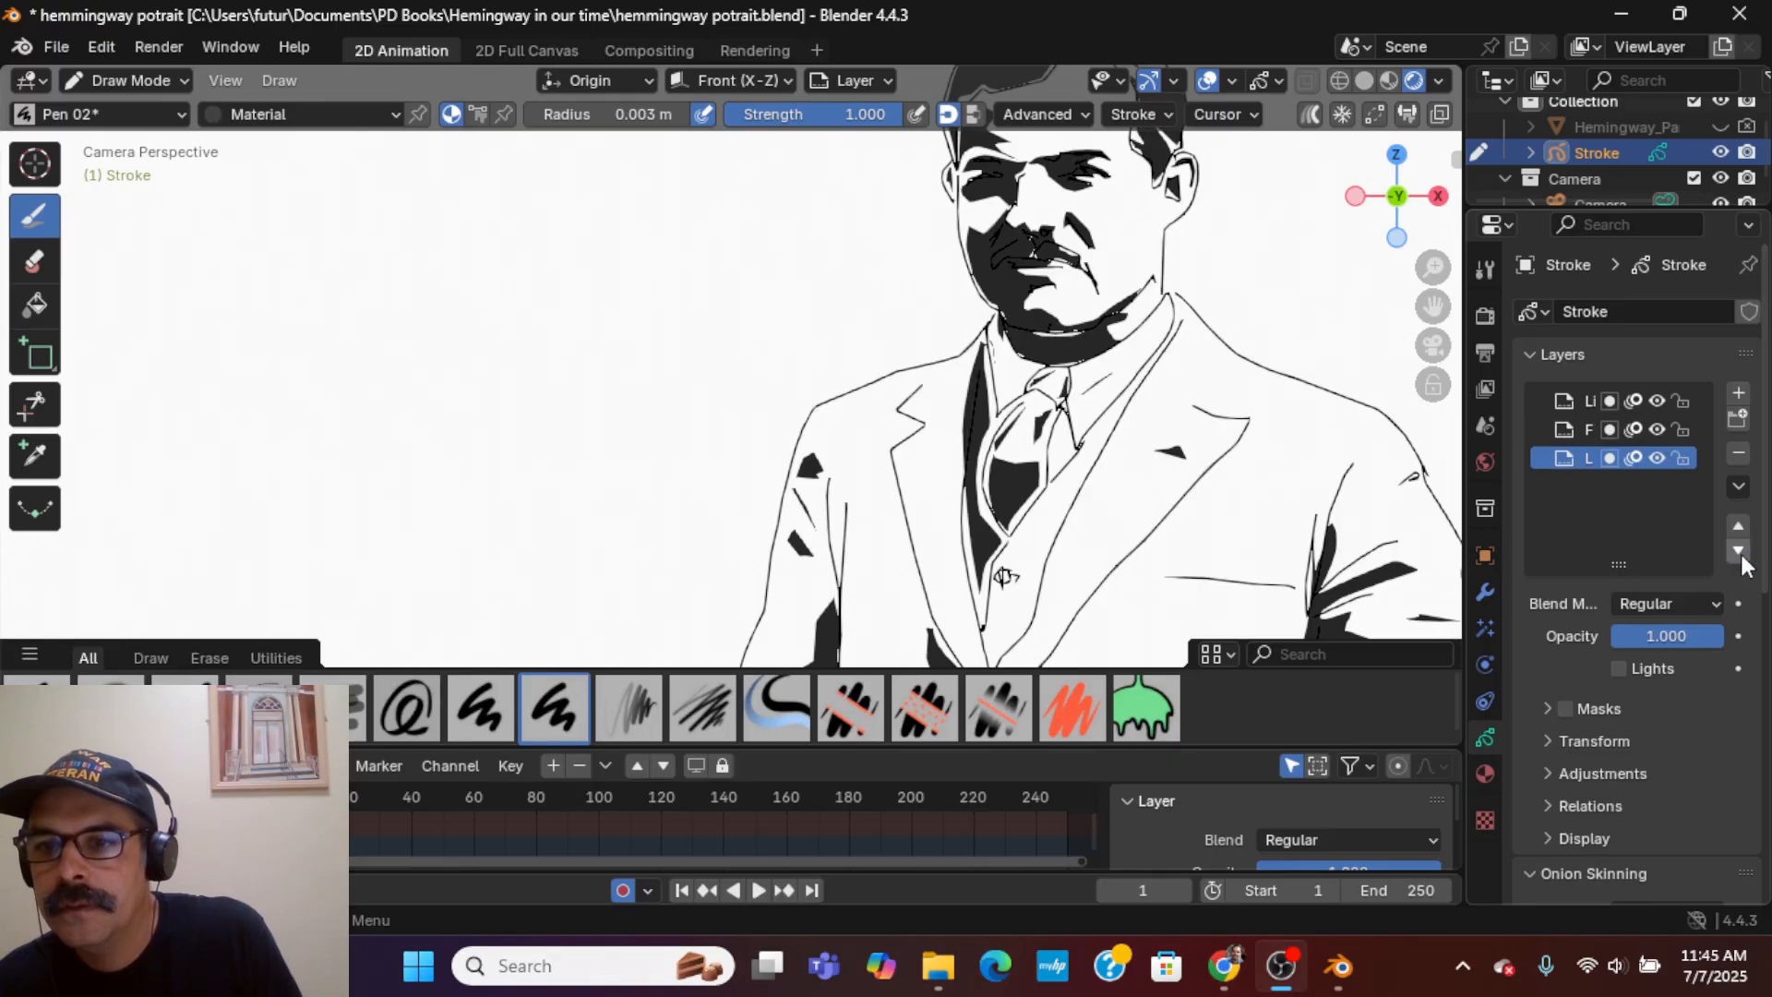
double_click(1588, 456)
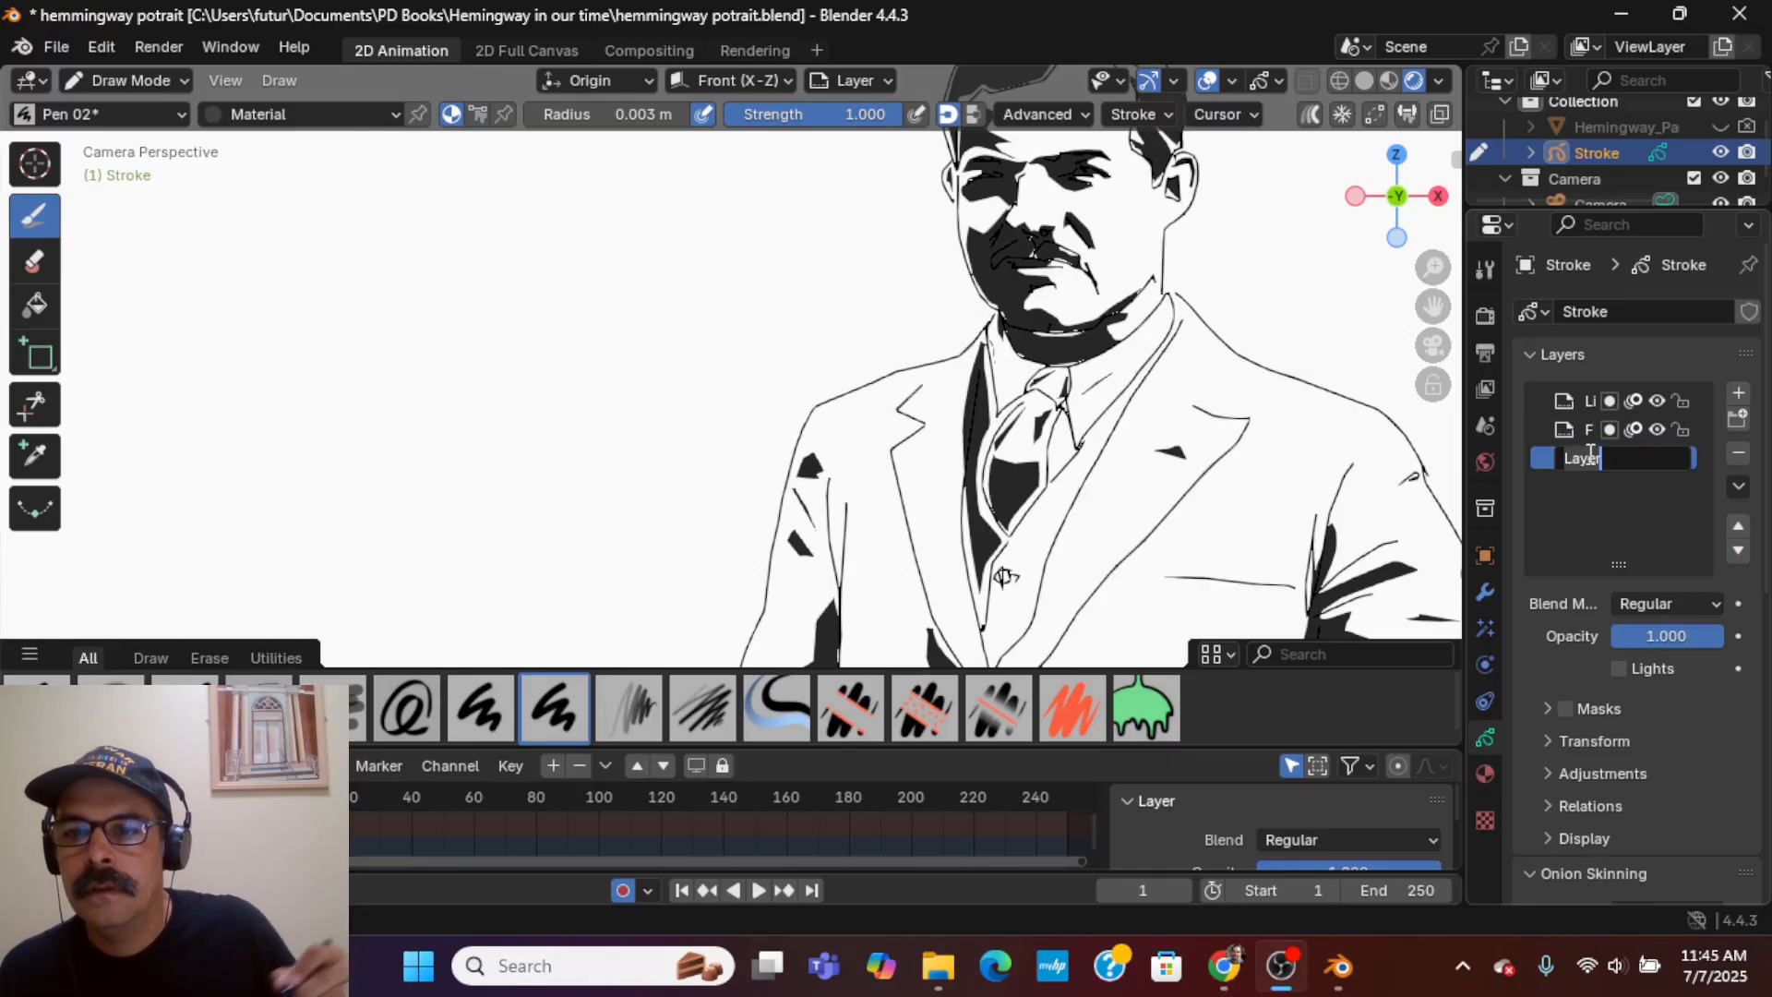
text(tie)
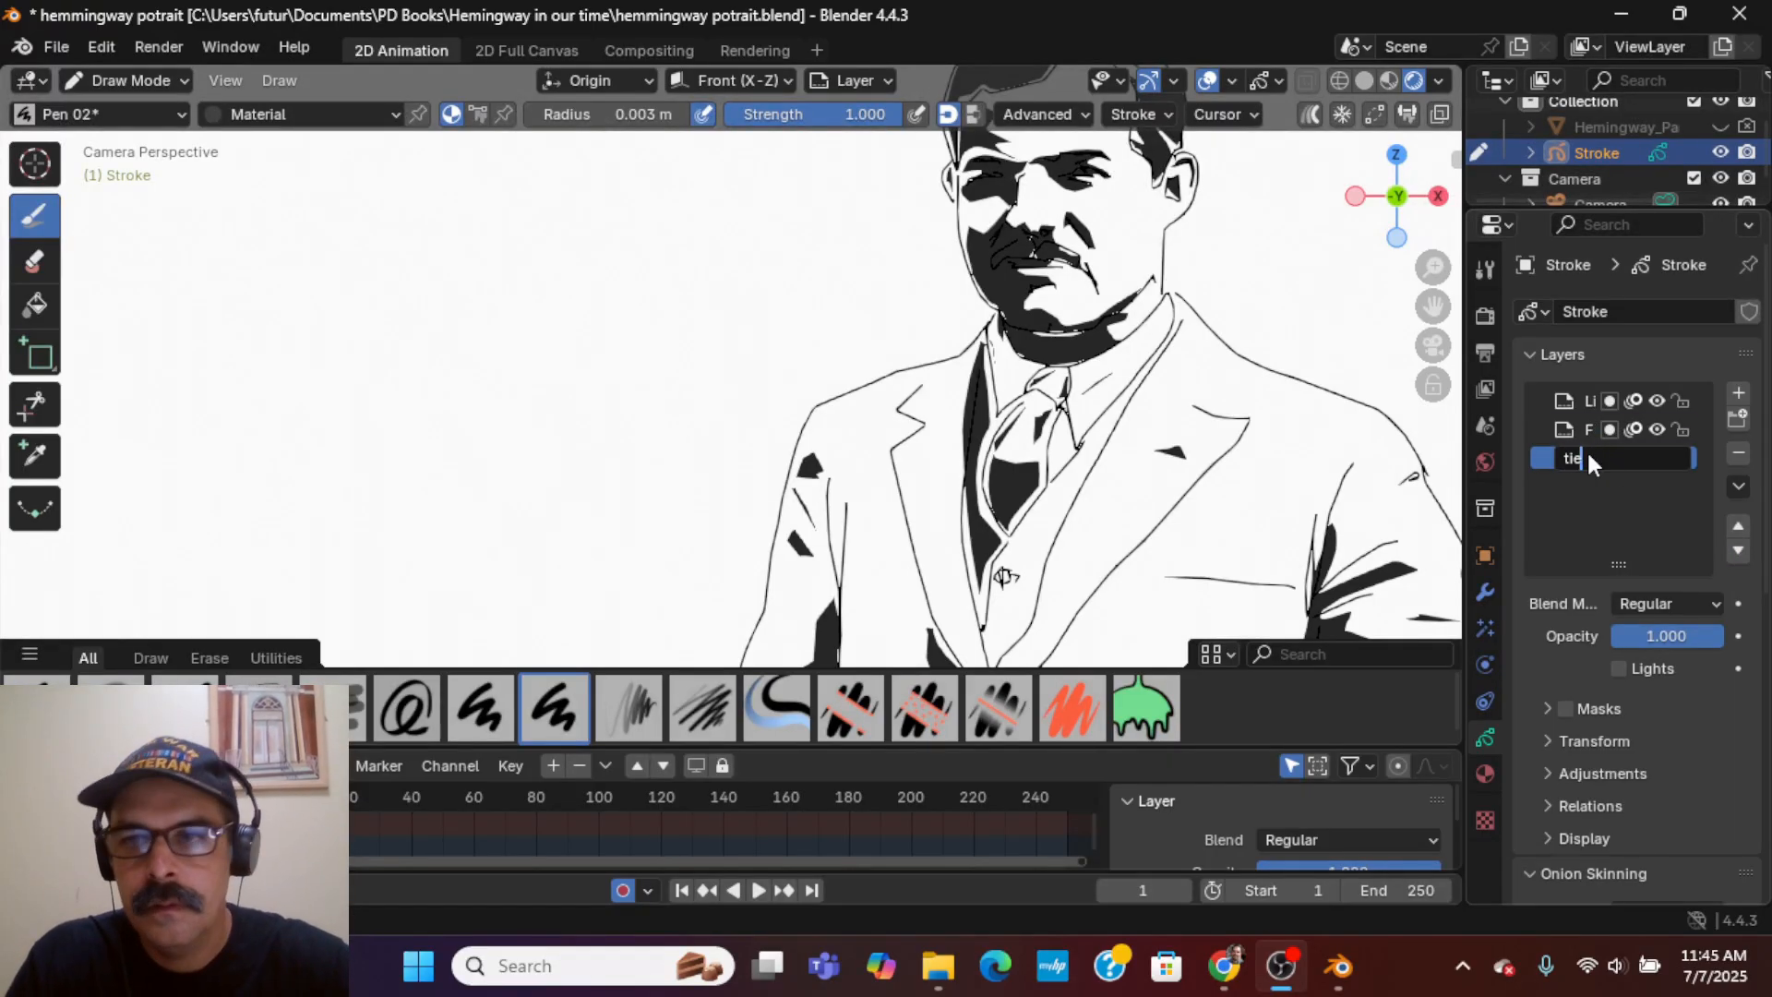
key(Return)
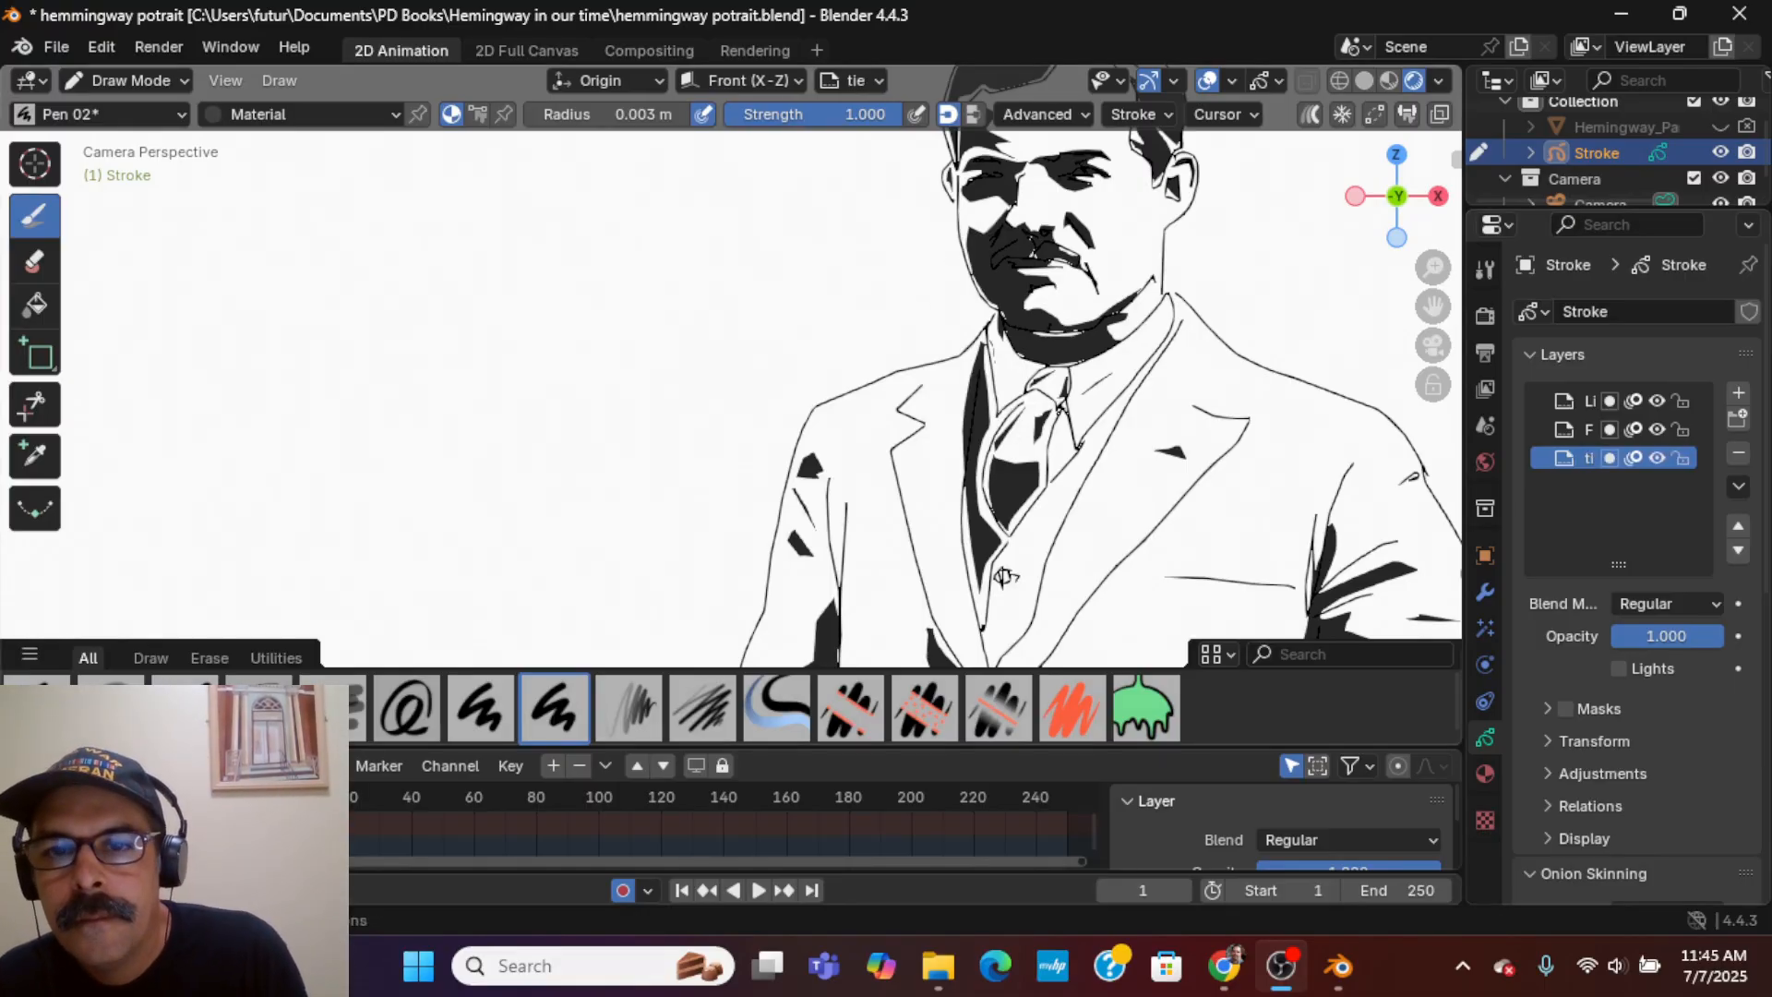
- Fill the tie's knot and the full body of the tie with the new grey material on the tie layer
scroll(1004, 577, up, 2)
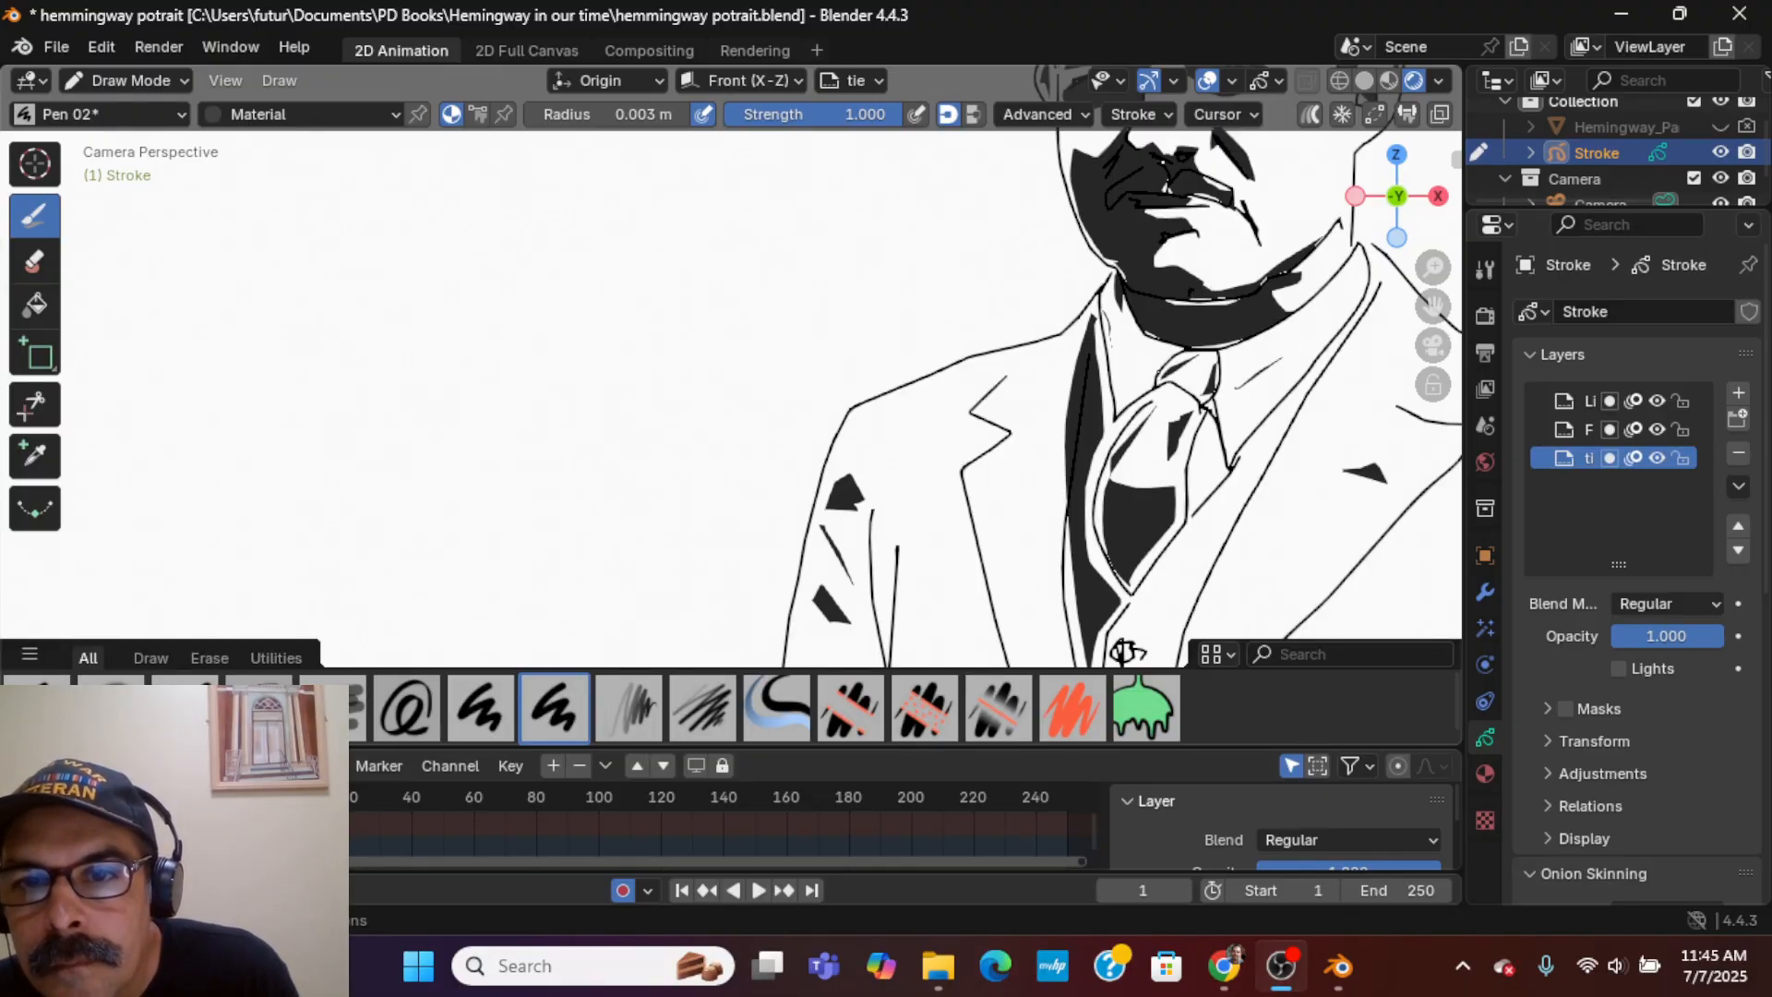
mouse_move(1180, 349)
mouse_down()
mouse_move(1220, 360)
mouse_move(1202, 404)
mouse_up()
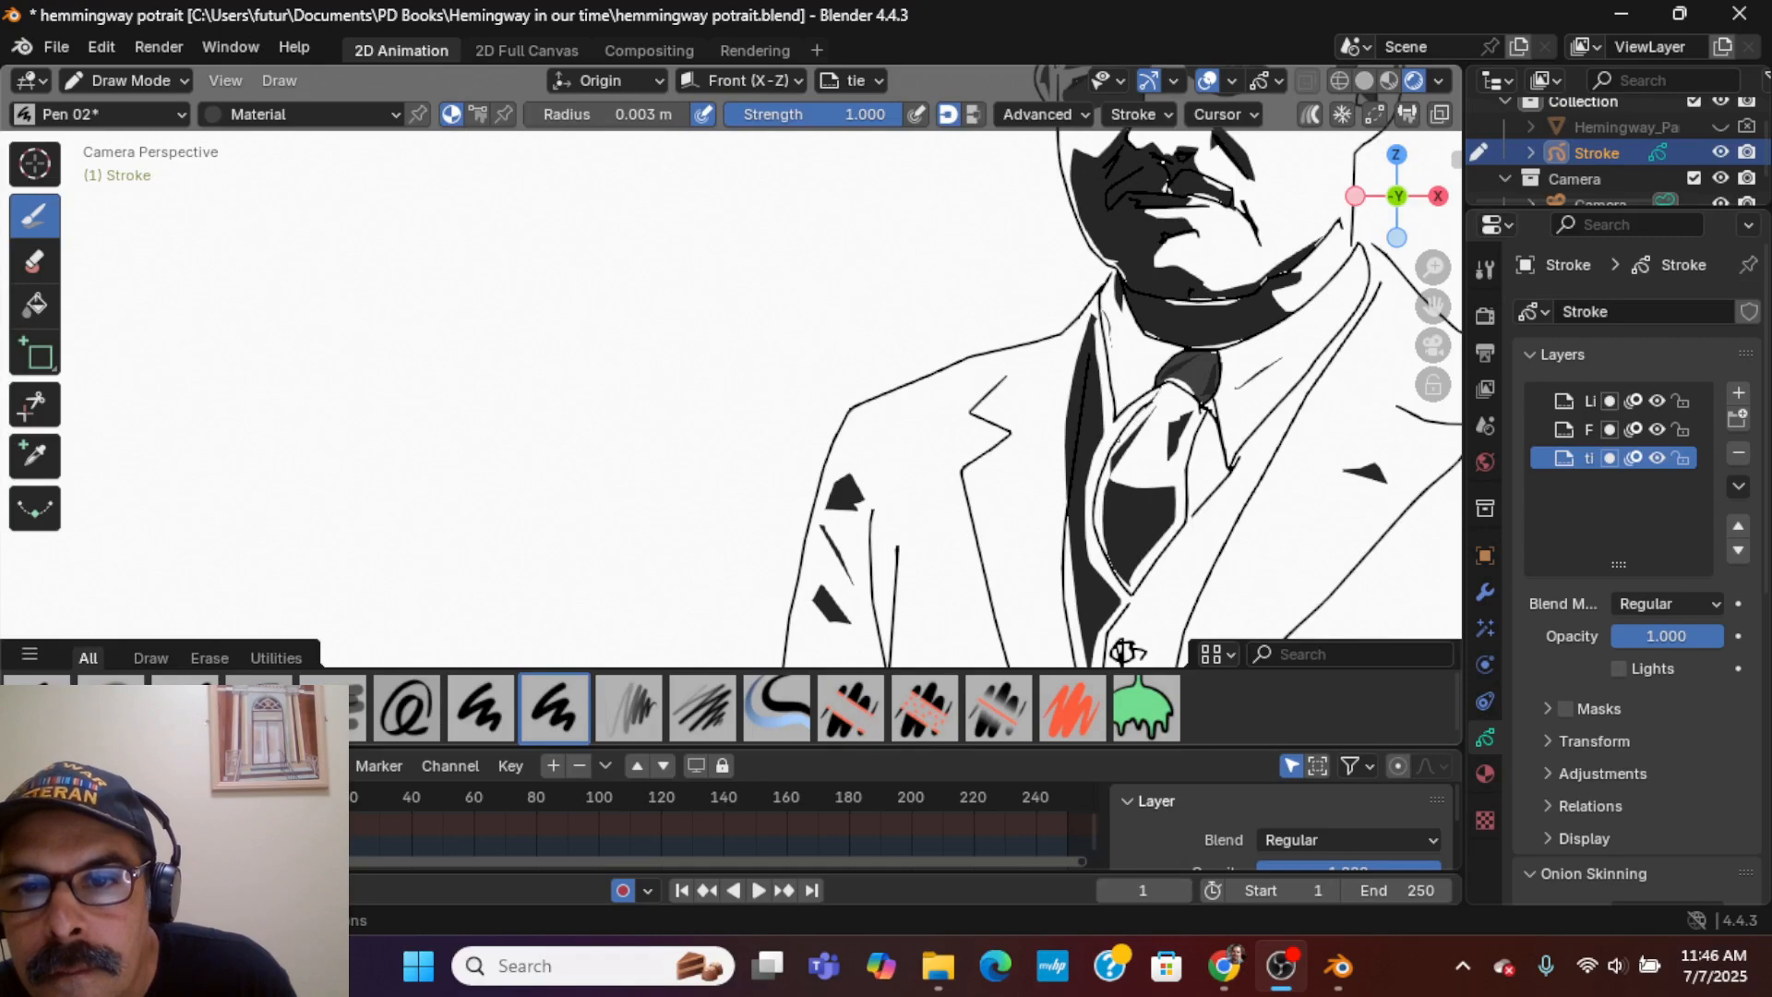
mouse_move(1143, 409)
mouse_down()
mouse_move(1100, 528)
mouse_move(1130, 585)
mouse_move(1180, 513)
mouse_move(1189, 406)
mouse_up()
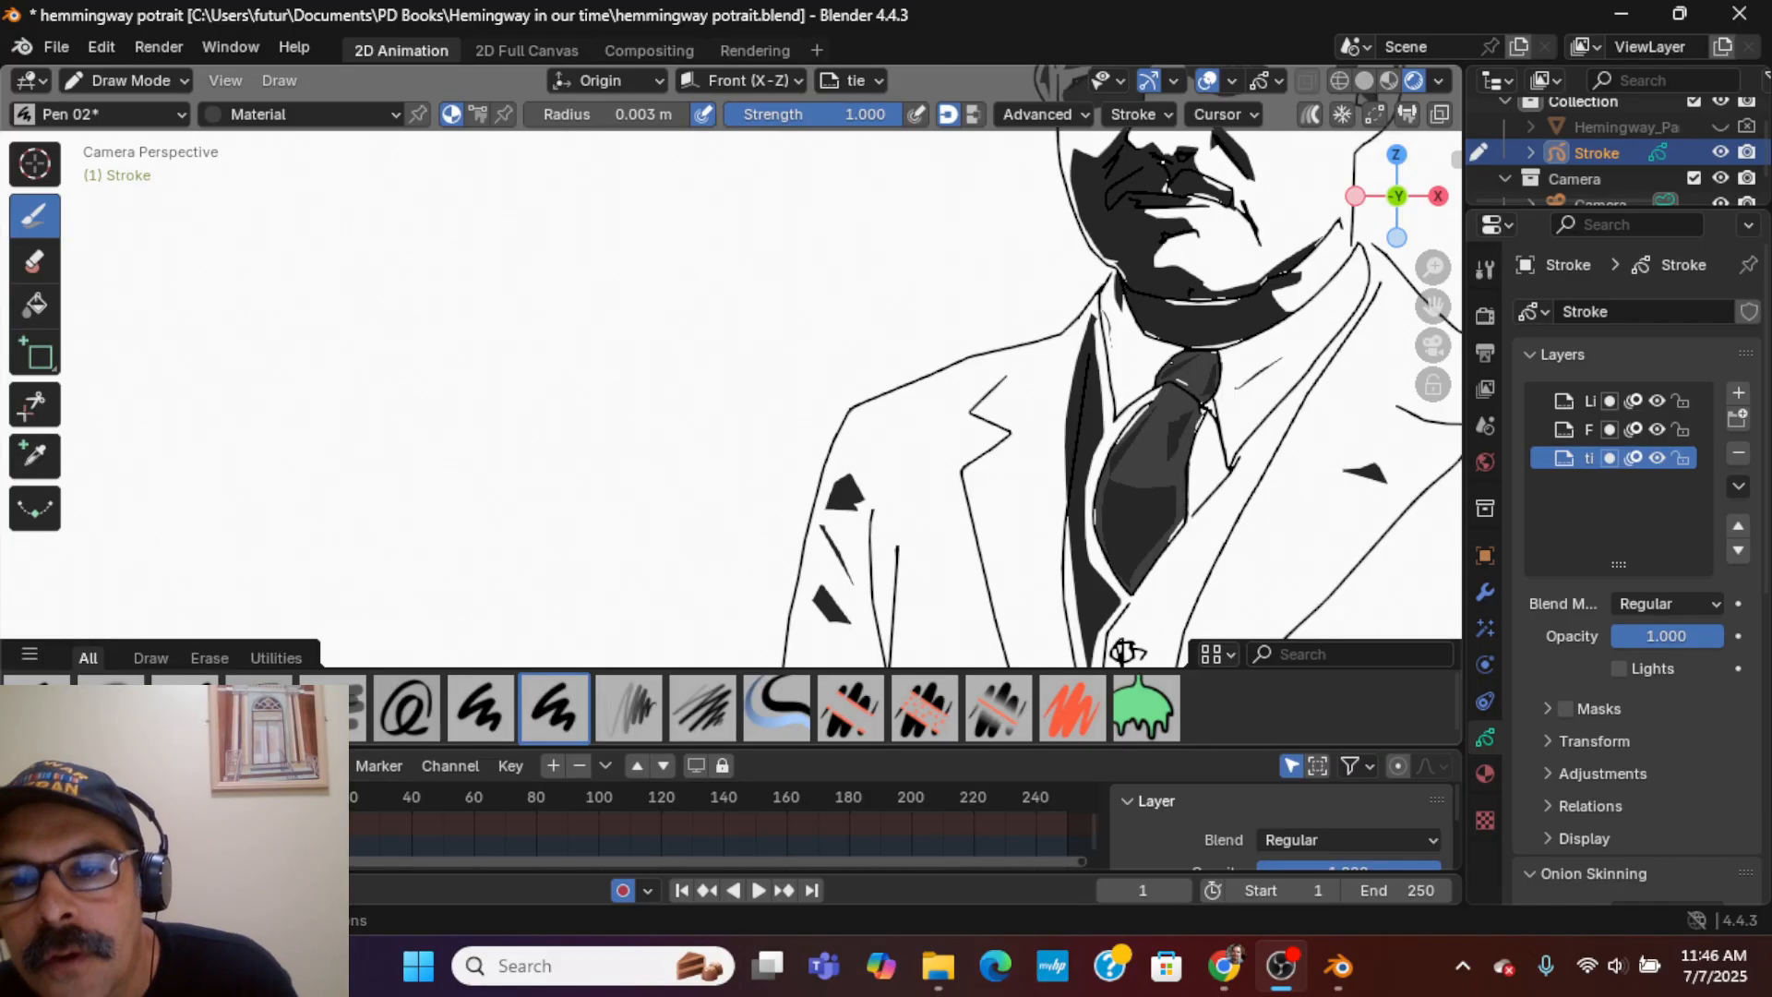
- Try lighter greys for the tie material's fill colour, ending at #686868FF
scroll(1166, 552, down, 6)
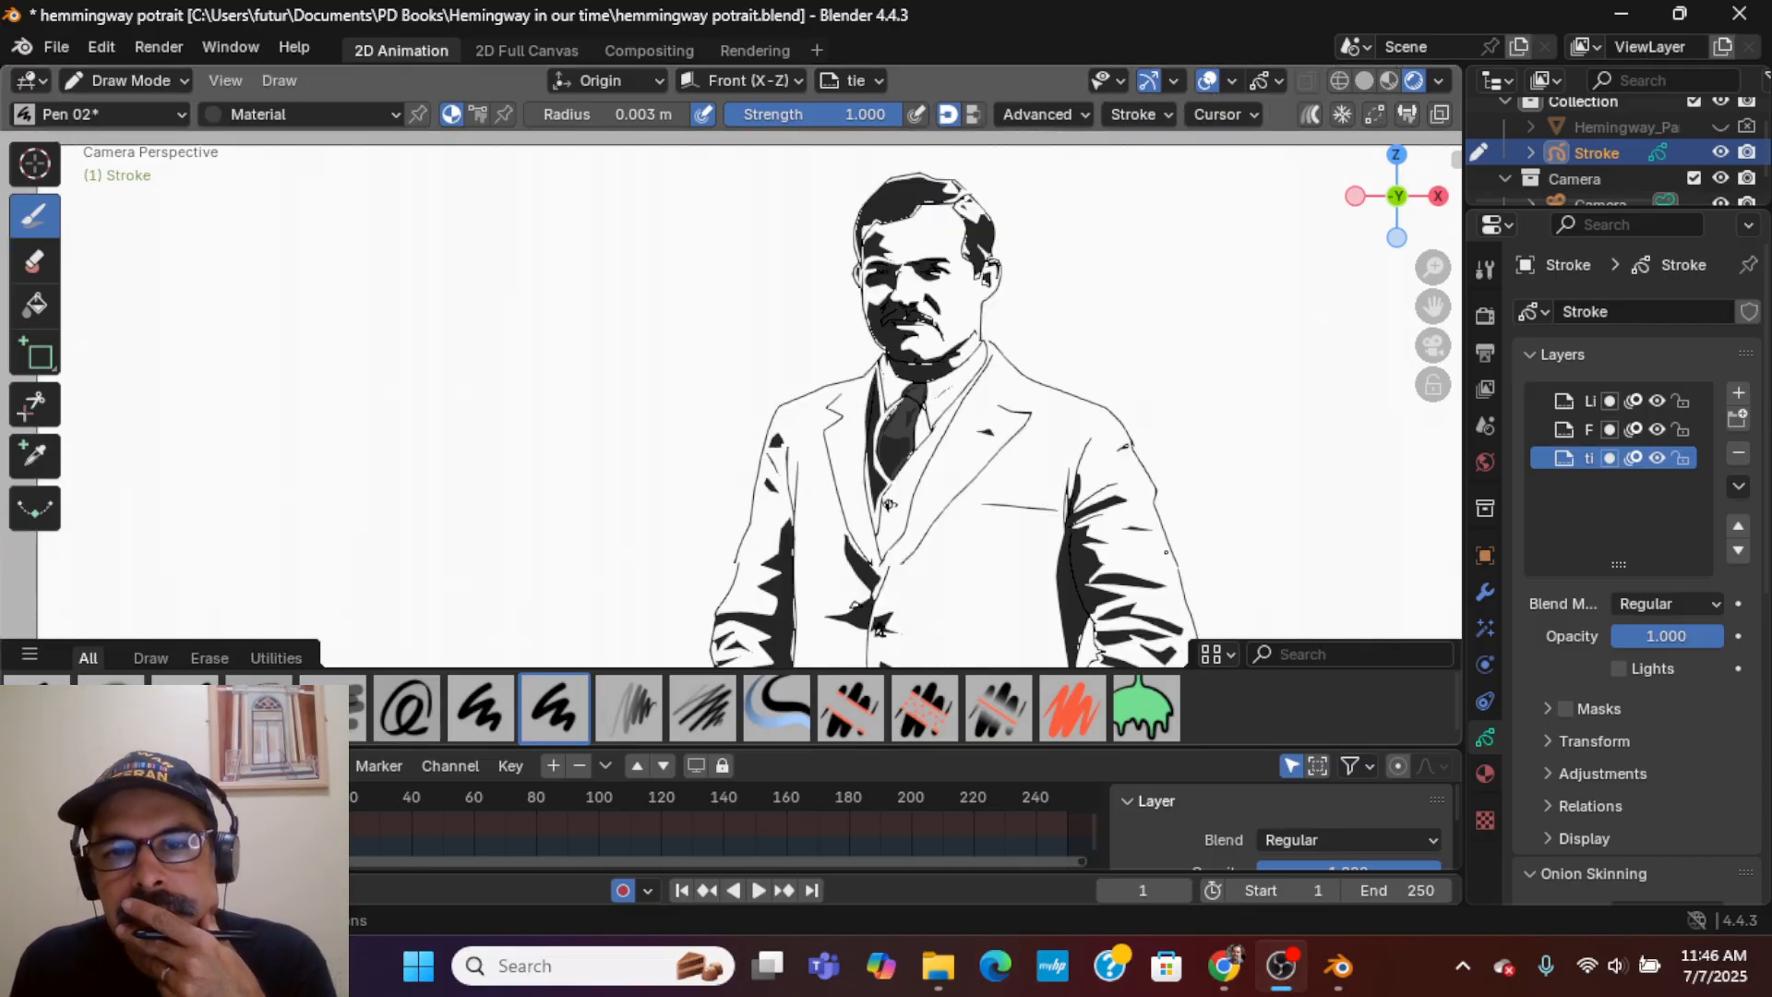
scroll(749, 406, up, 1)
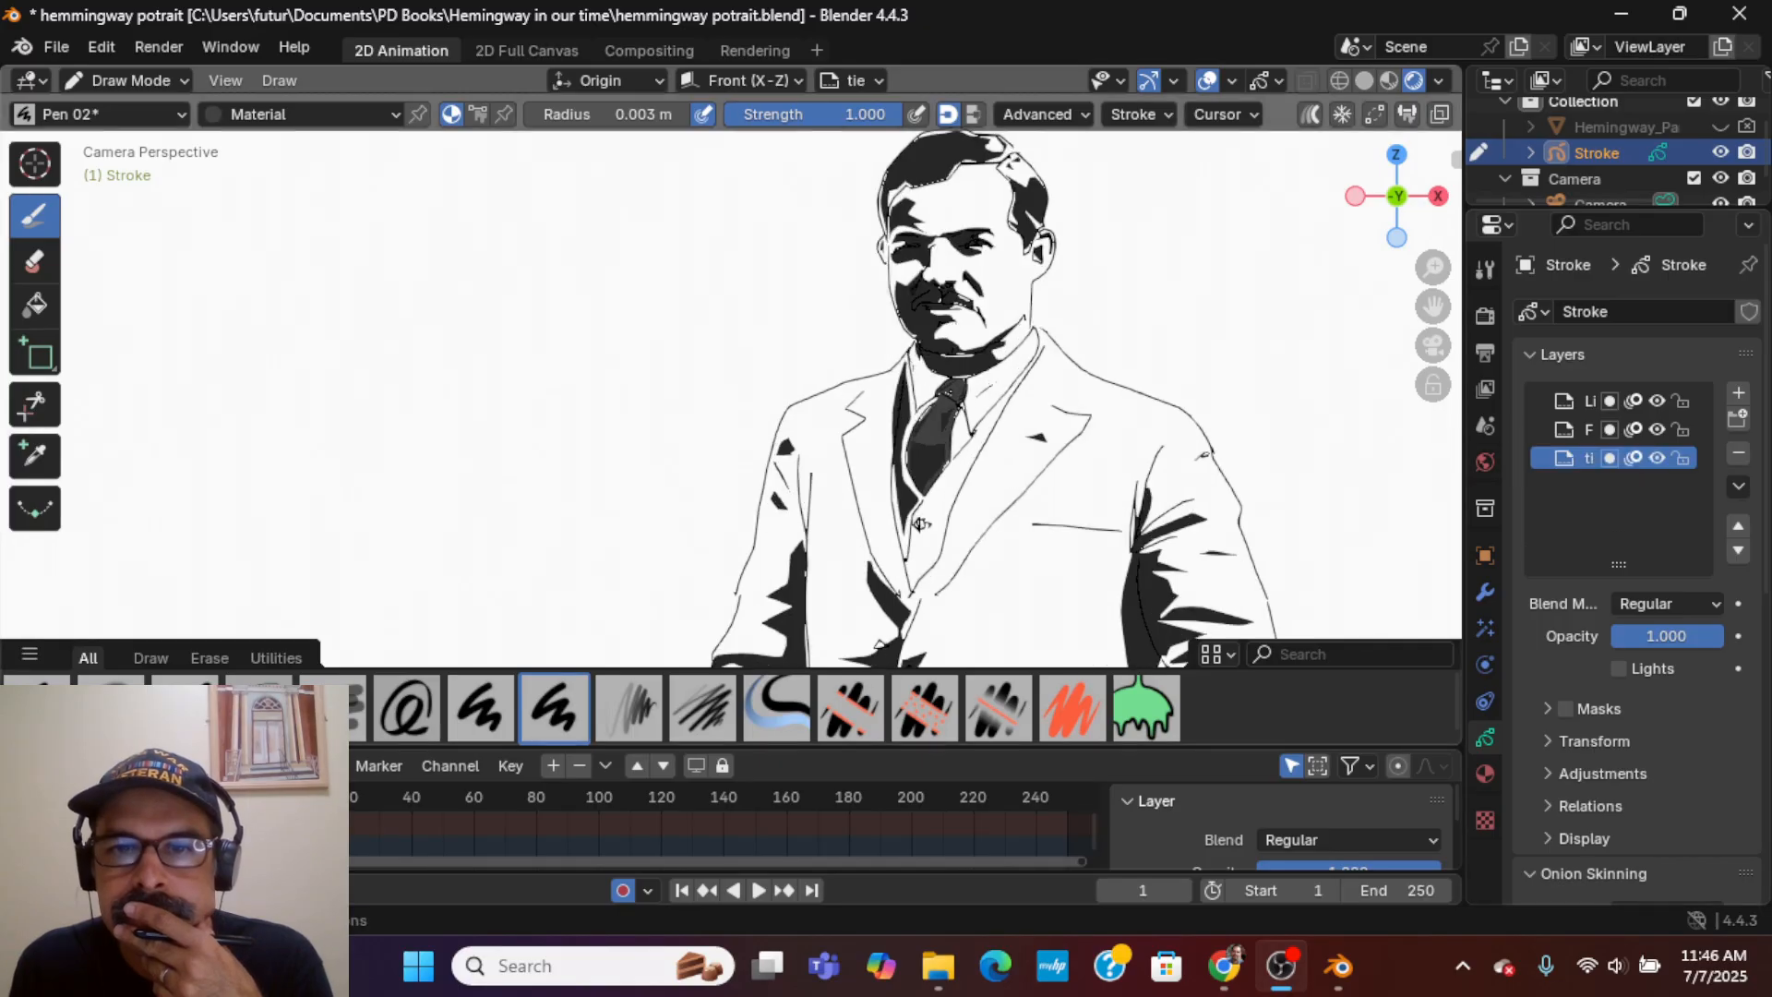
scroll(1120, 645, up, 2)
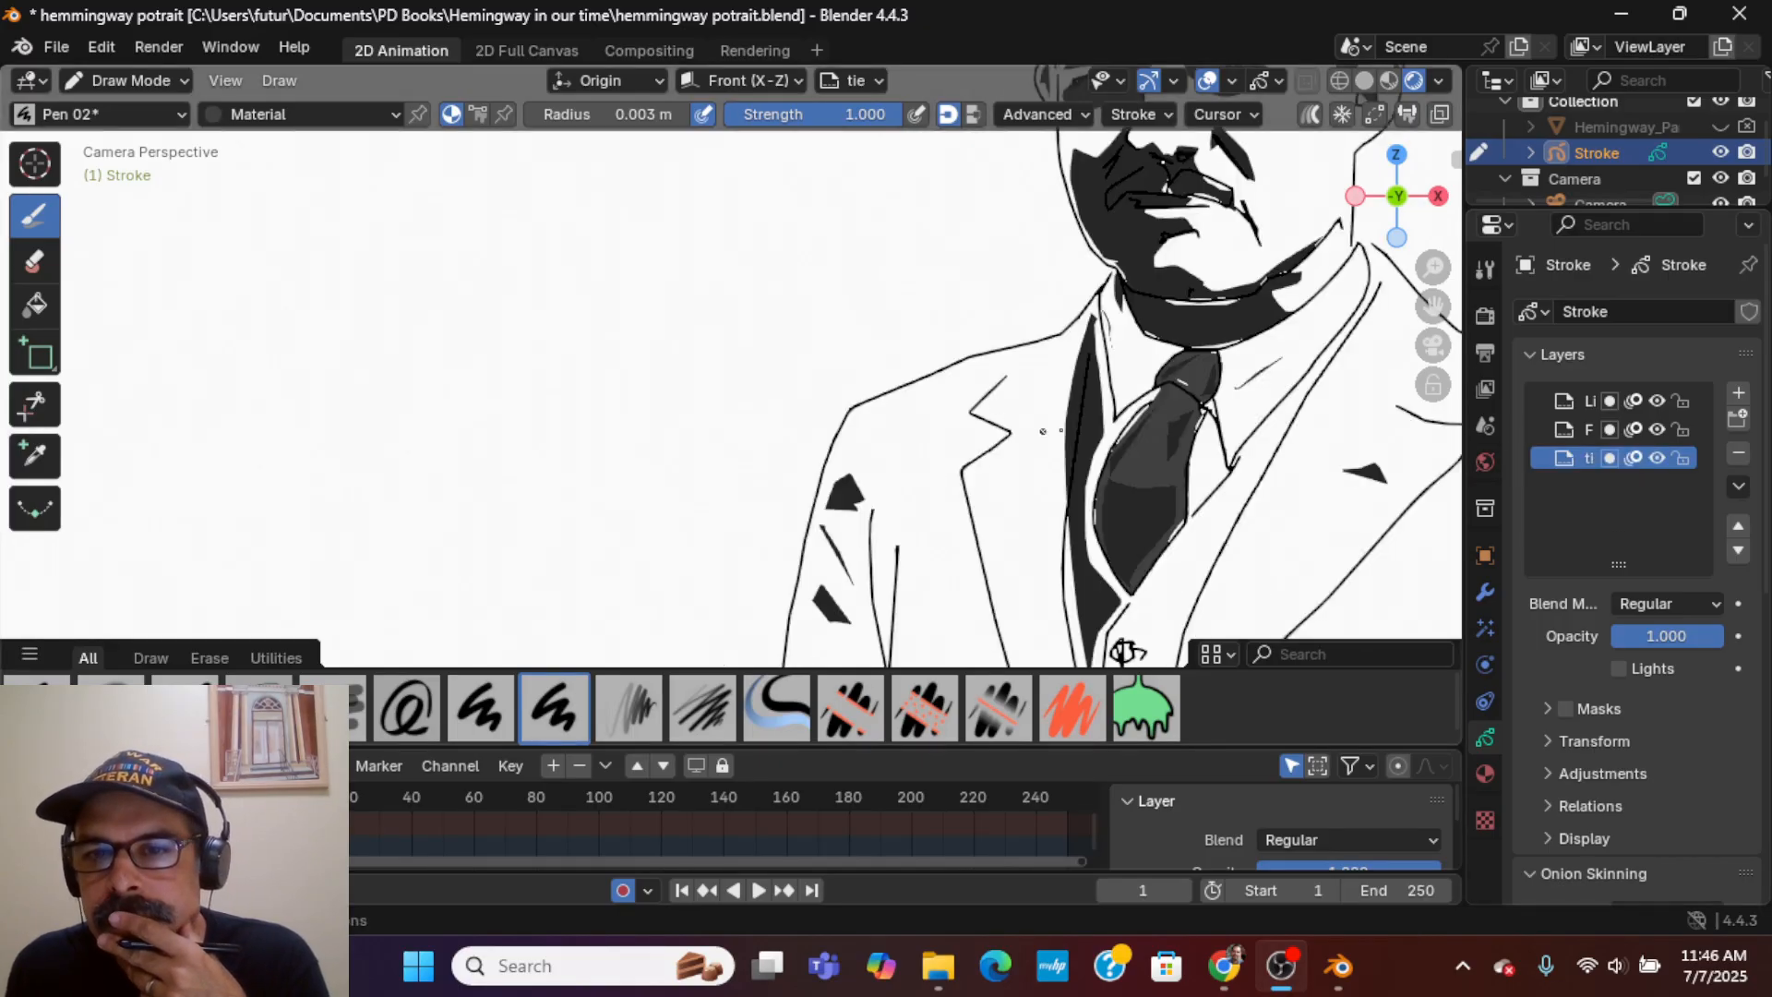
scroll(1136, 468, down, 1)
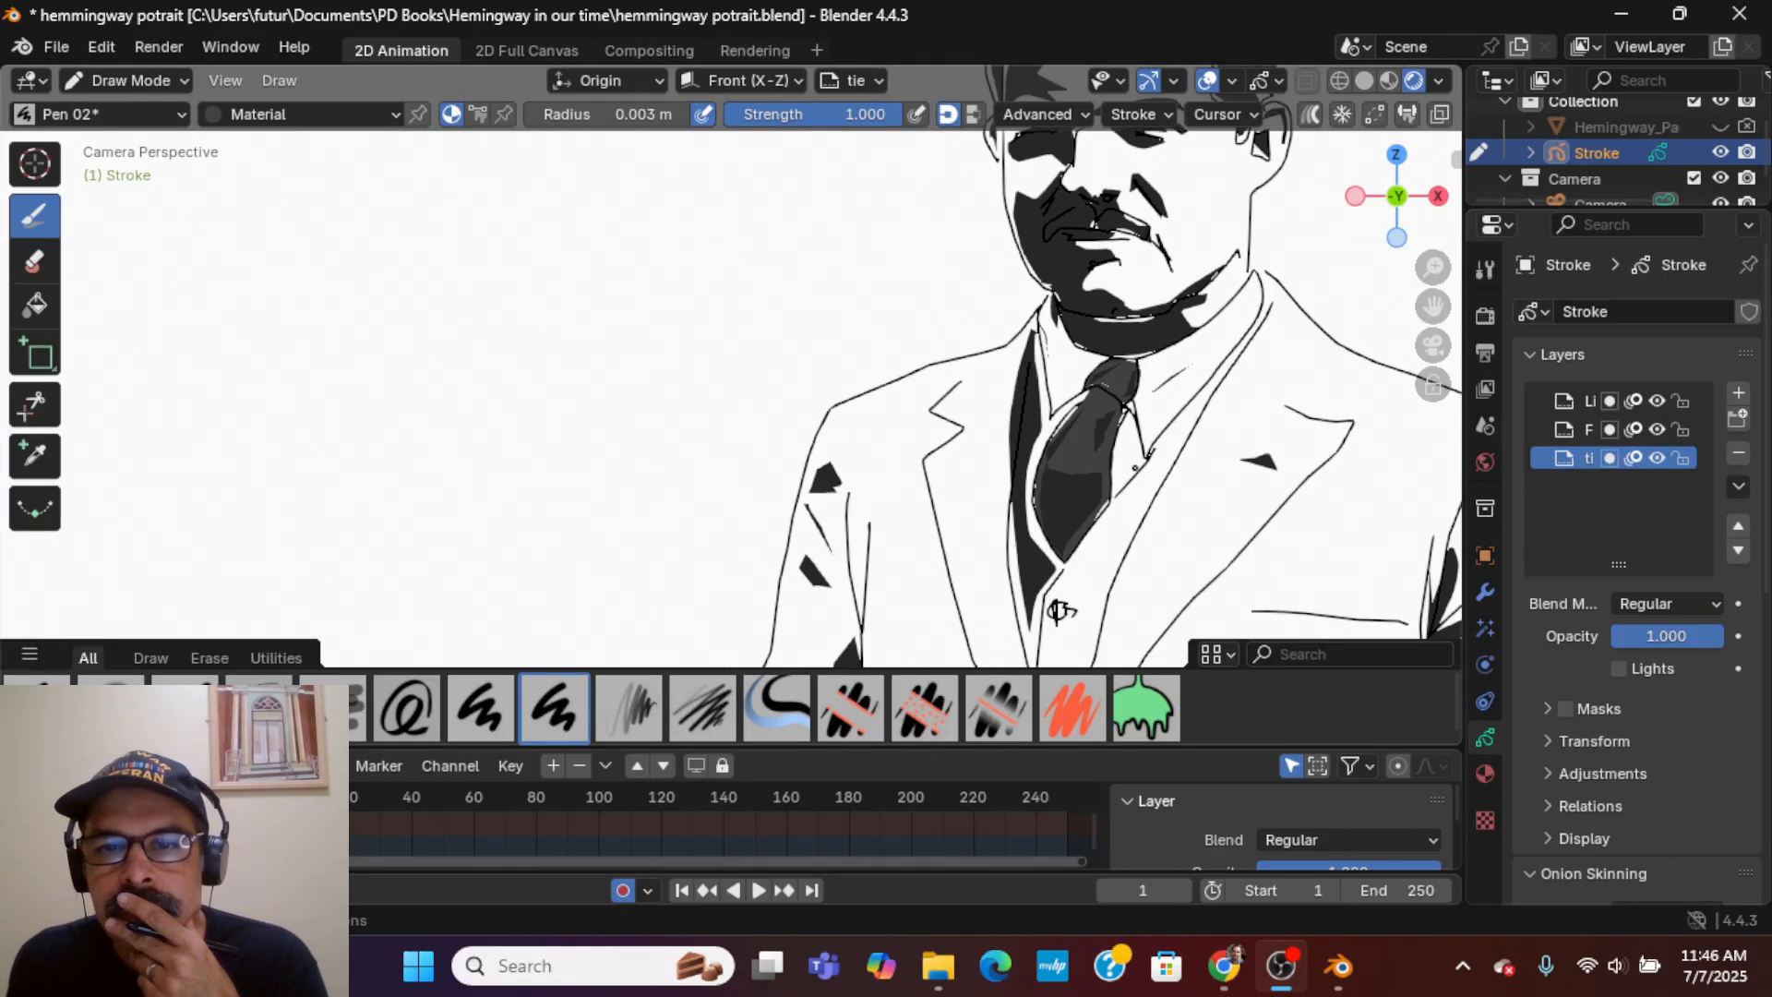
scroll(1135, 468, down, 2)
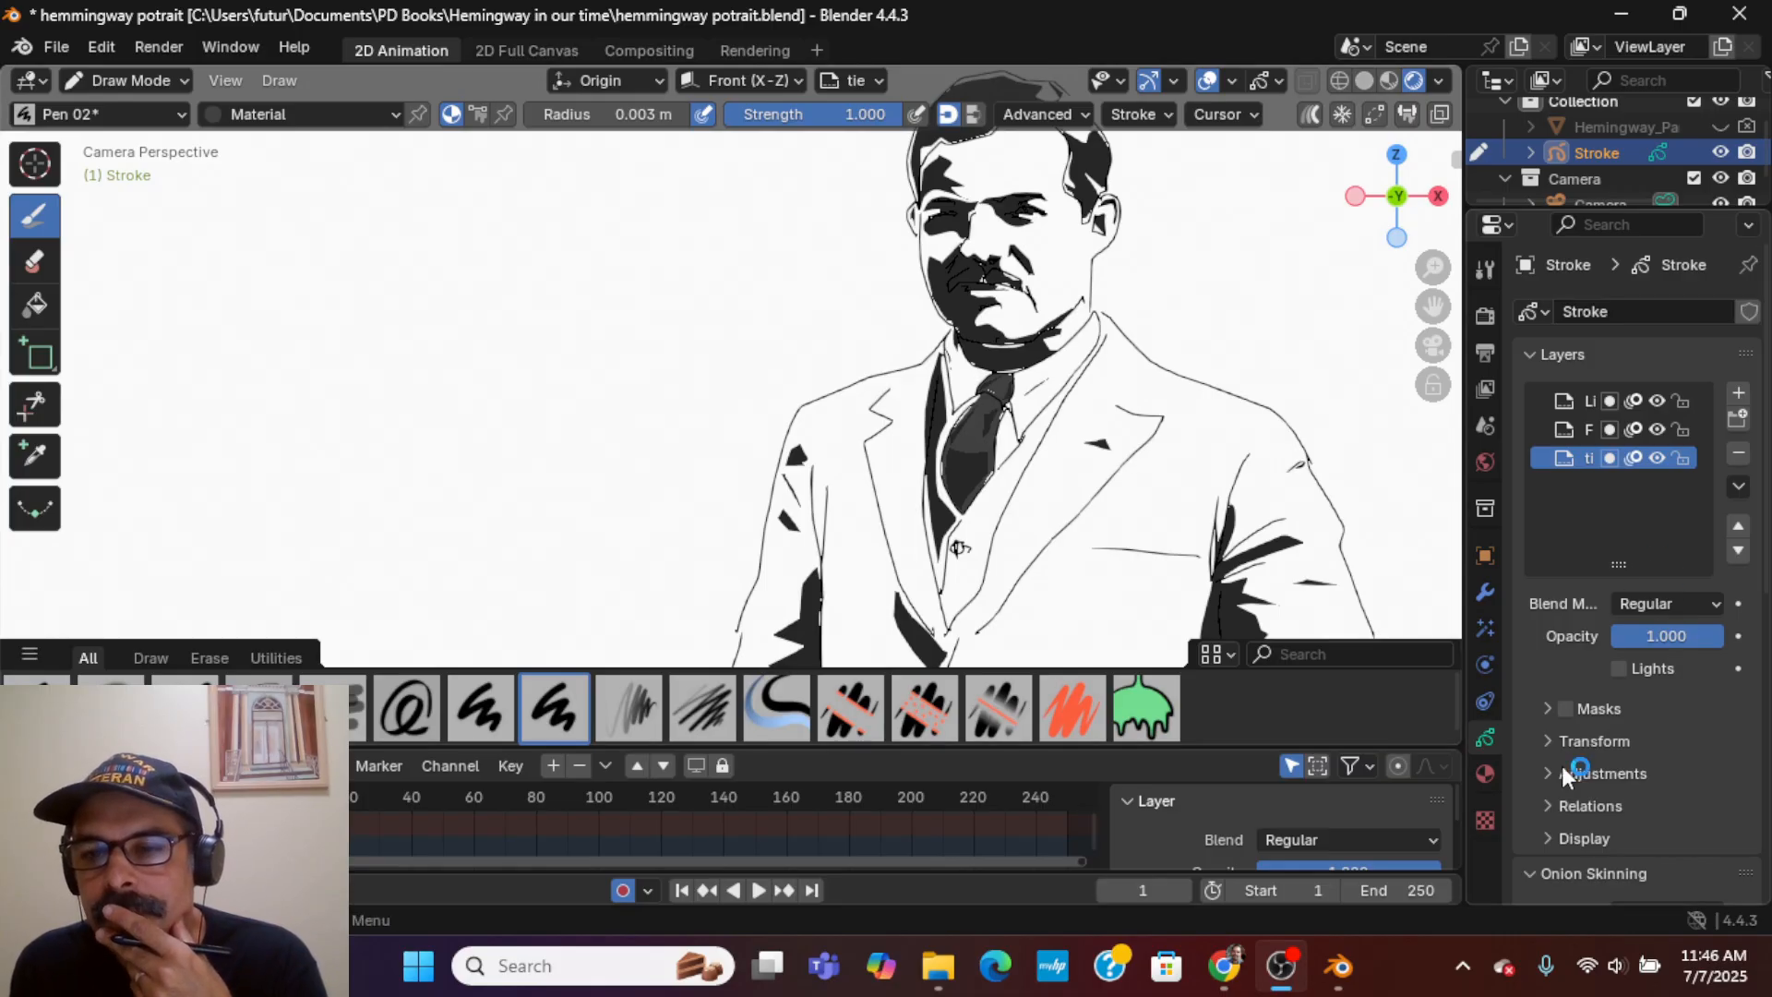
click(1486, 773)
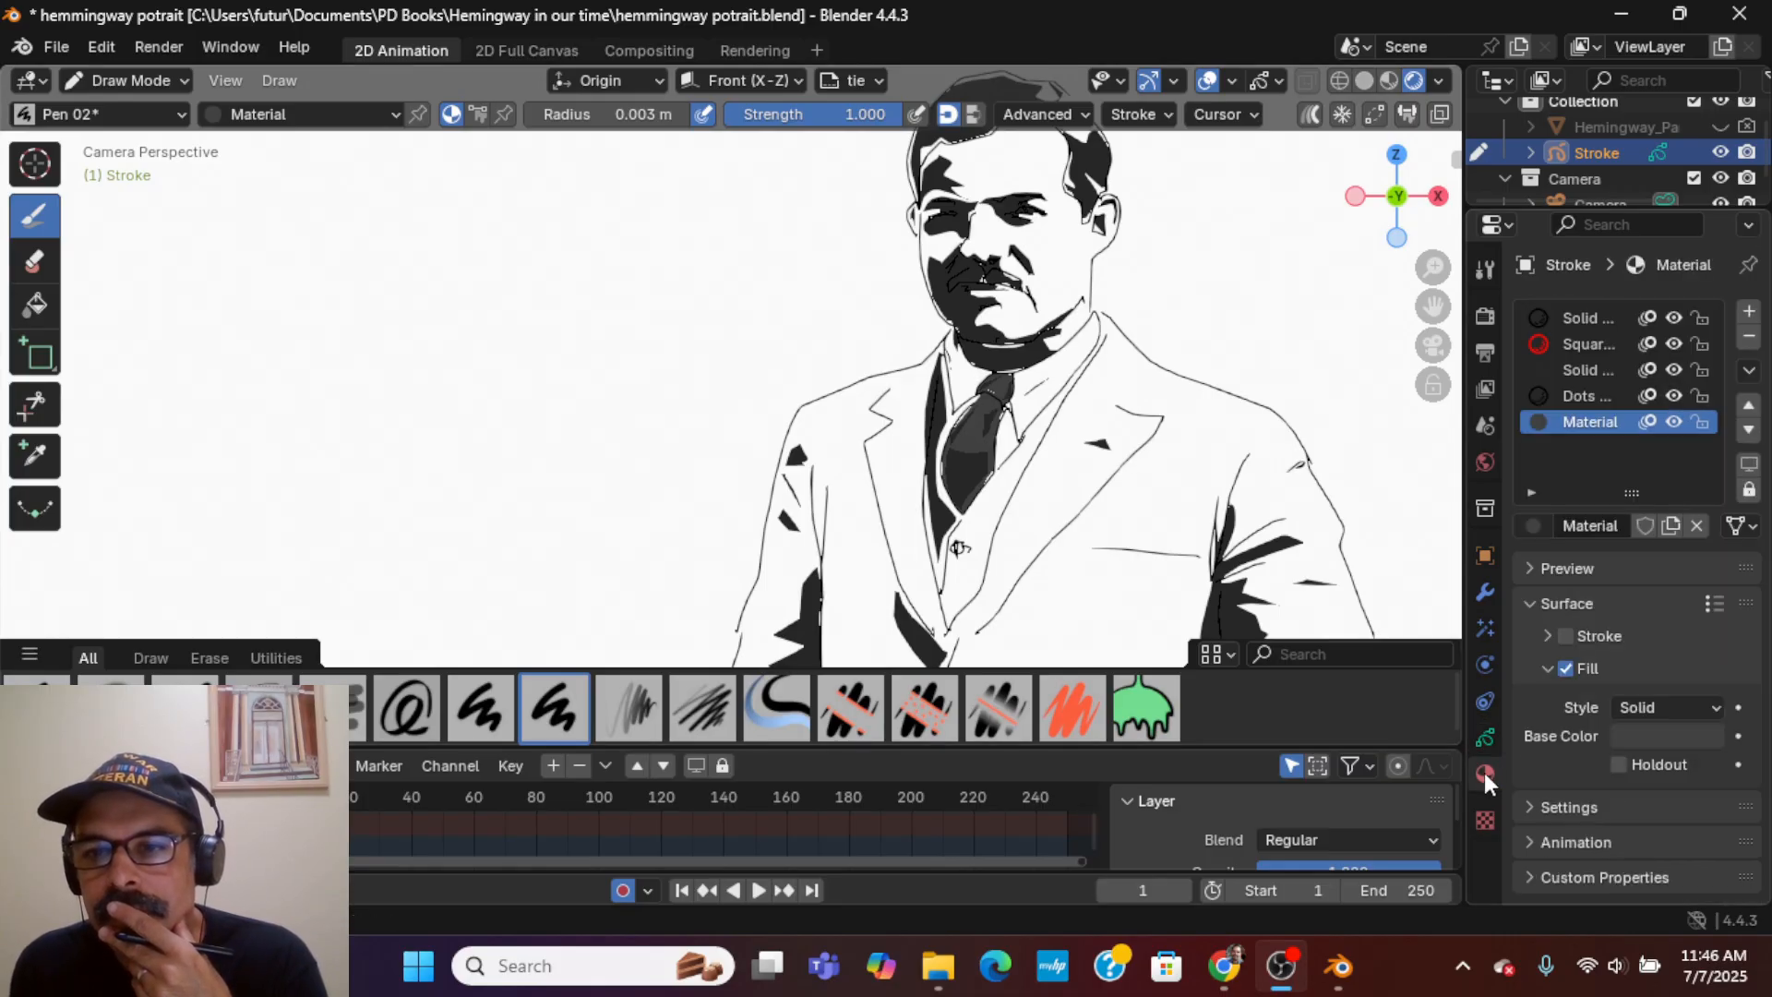
click(1650, 727)
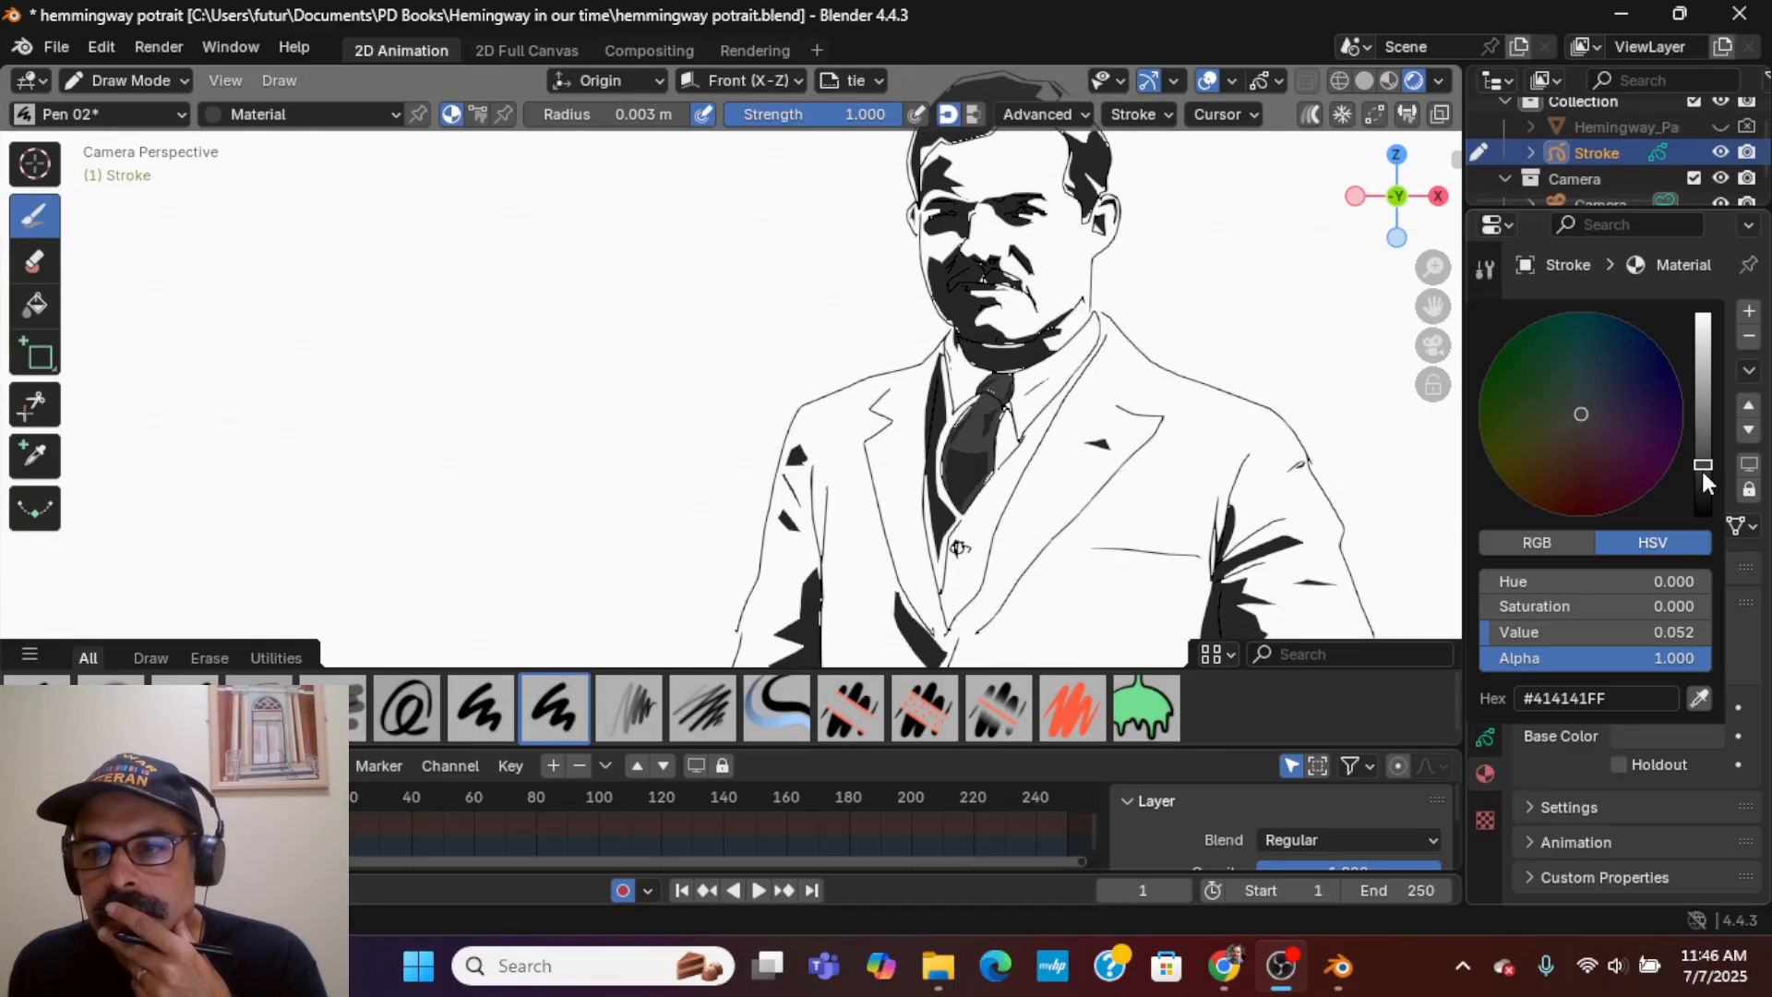
drag(1702, 462, 1703, 441)
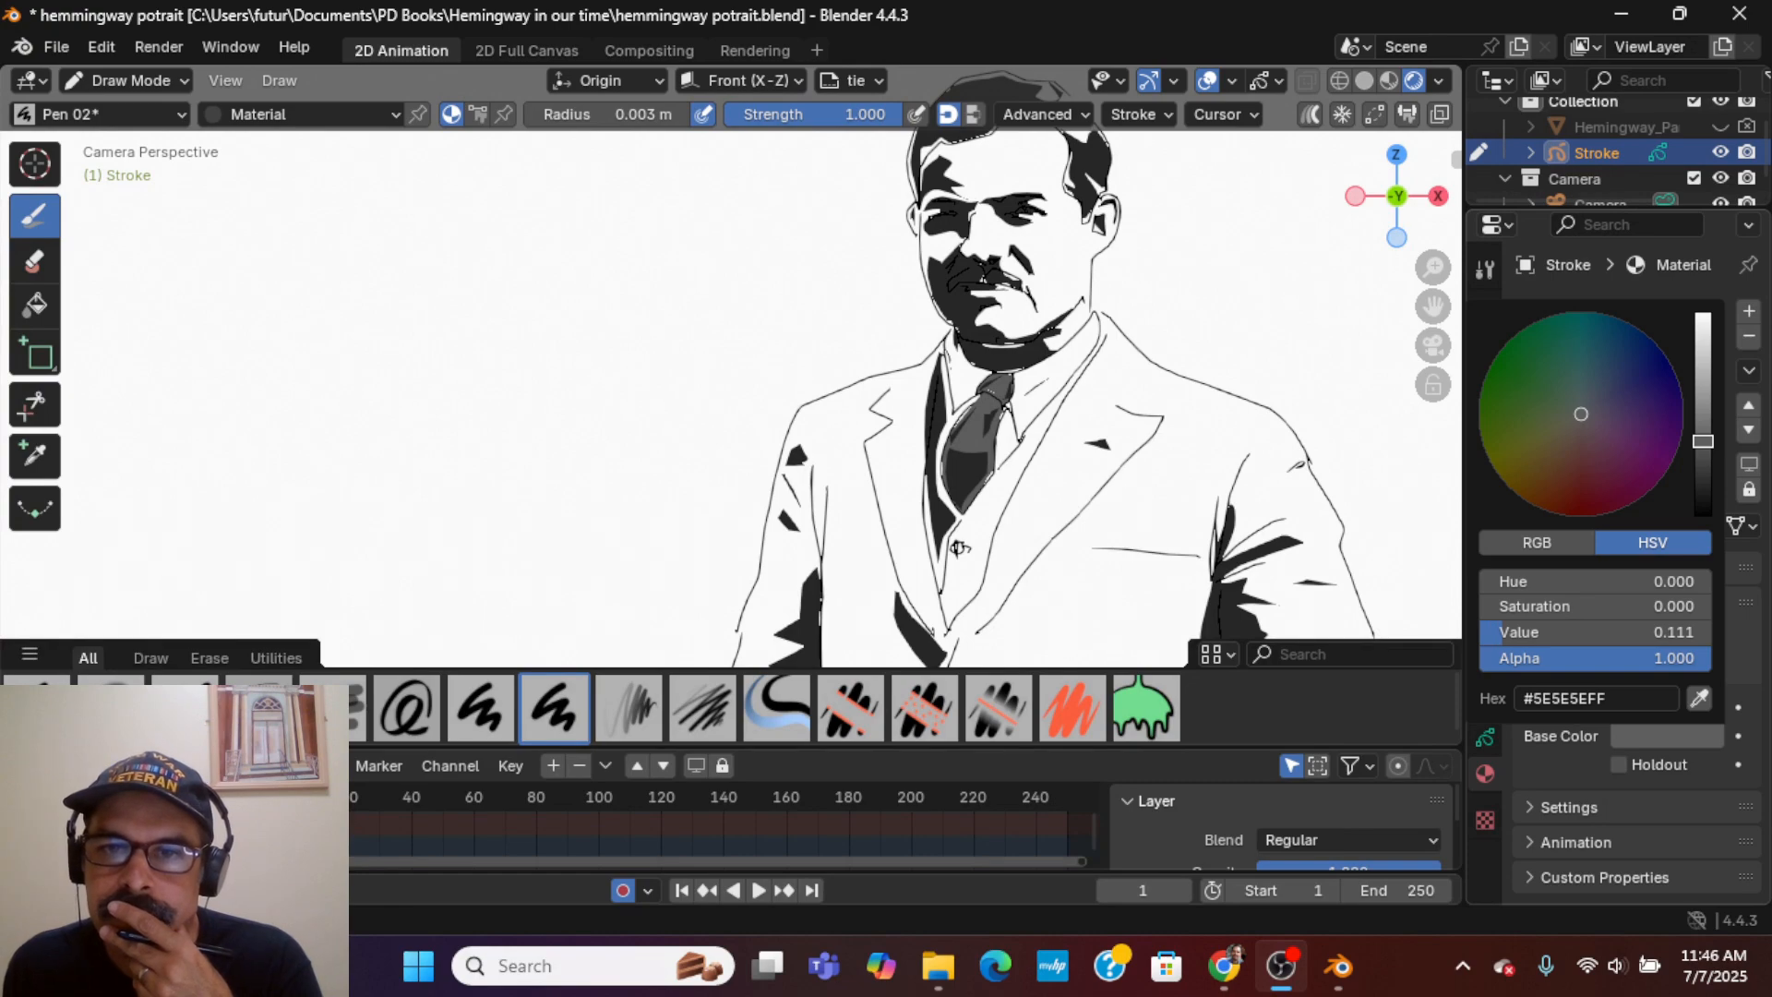
drag(1703, 441, 1703, 413)
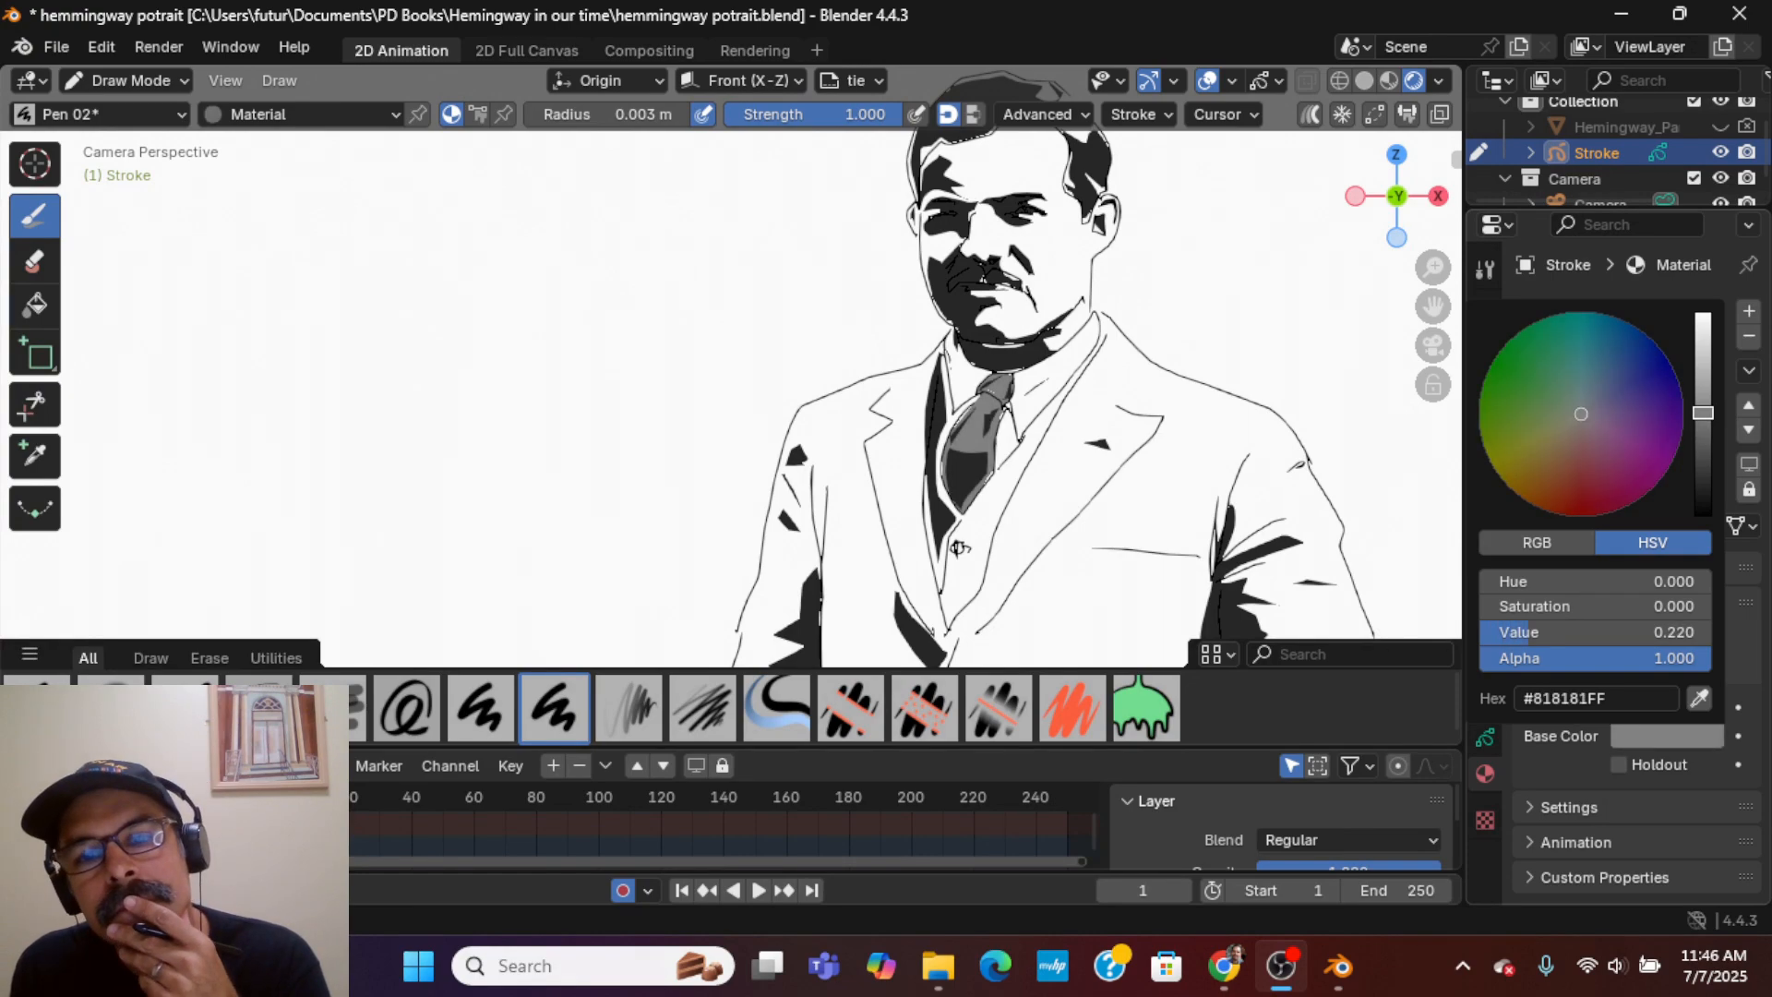
drag(1703, 413, 1703, 402)
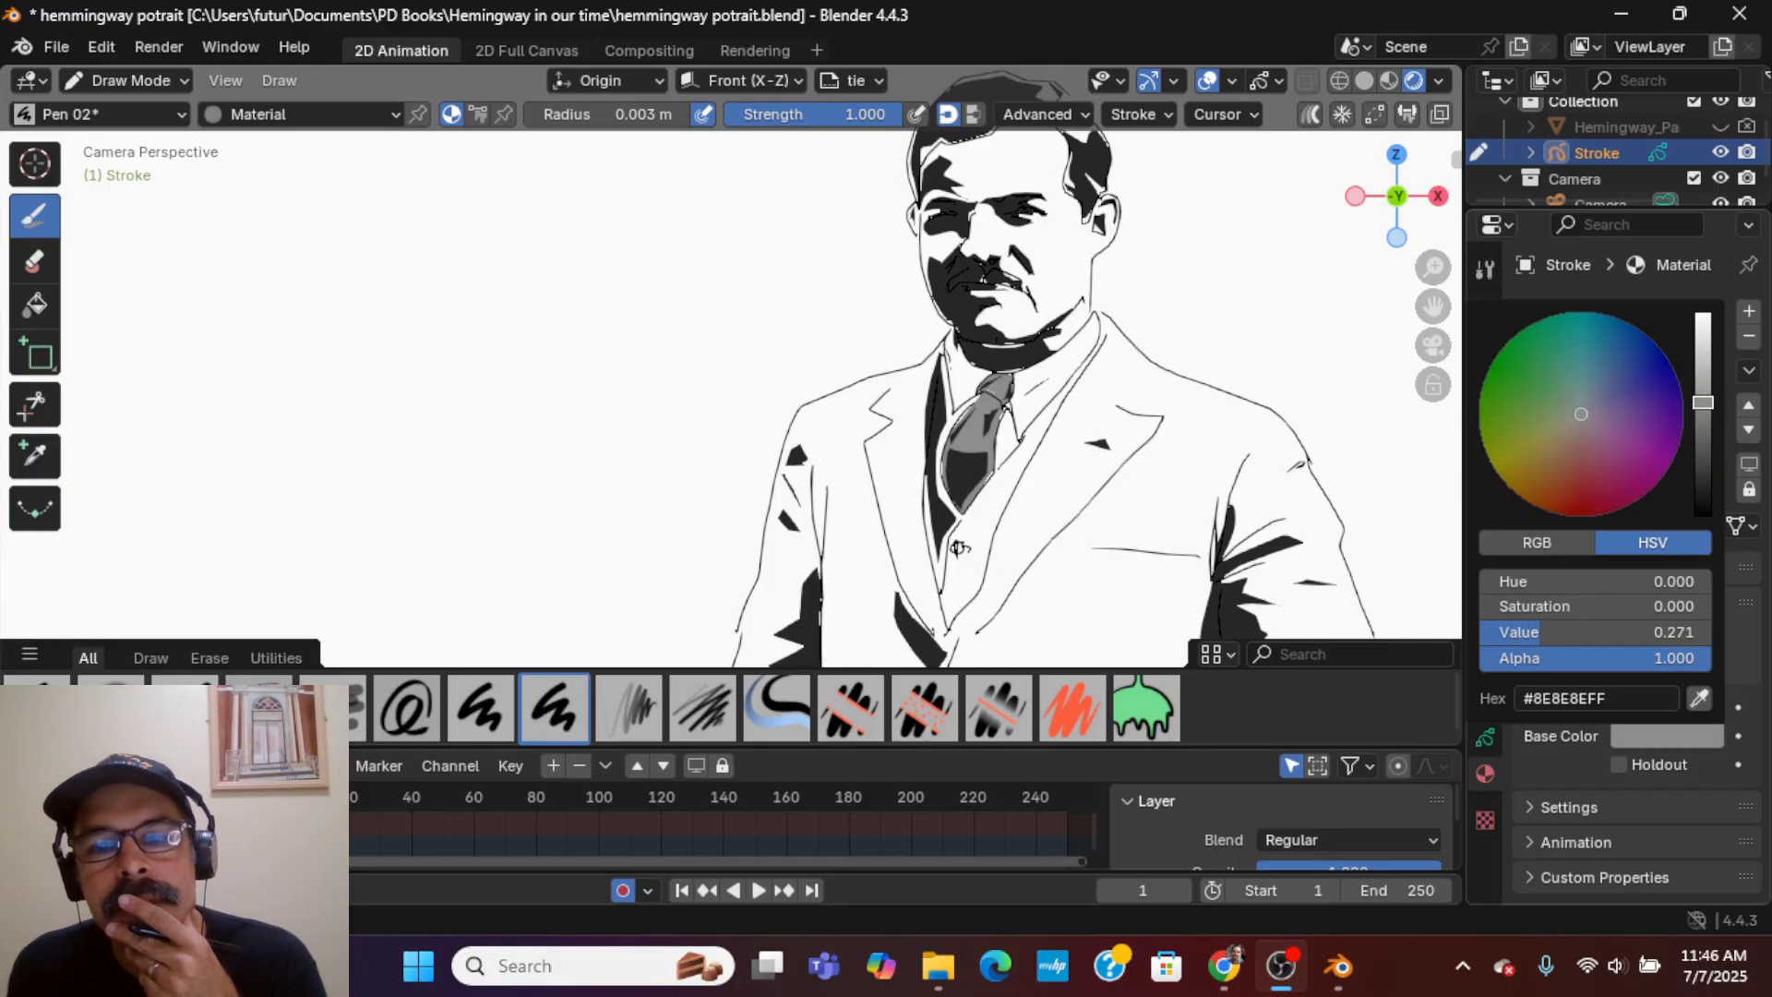
drag(1703, 403, 1703, 433)
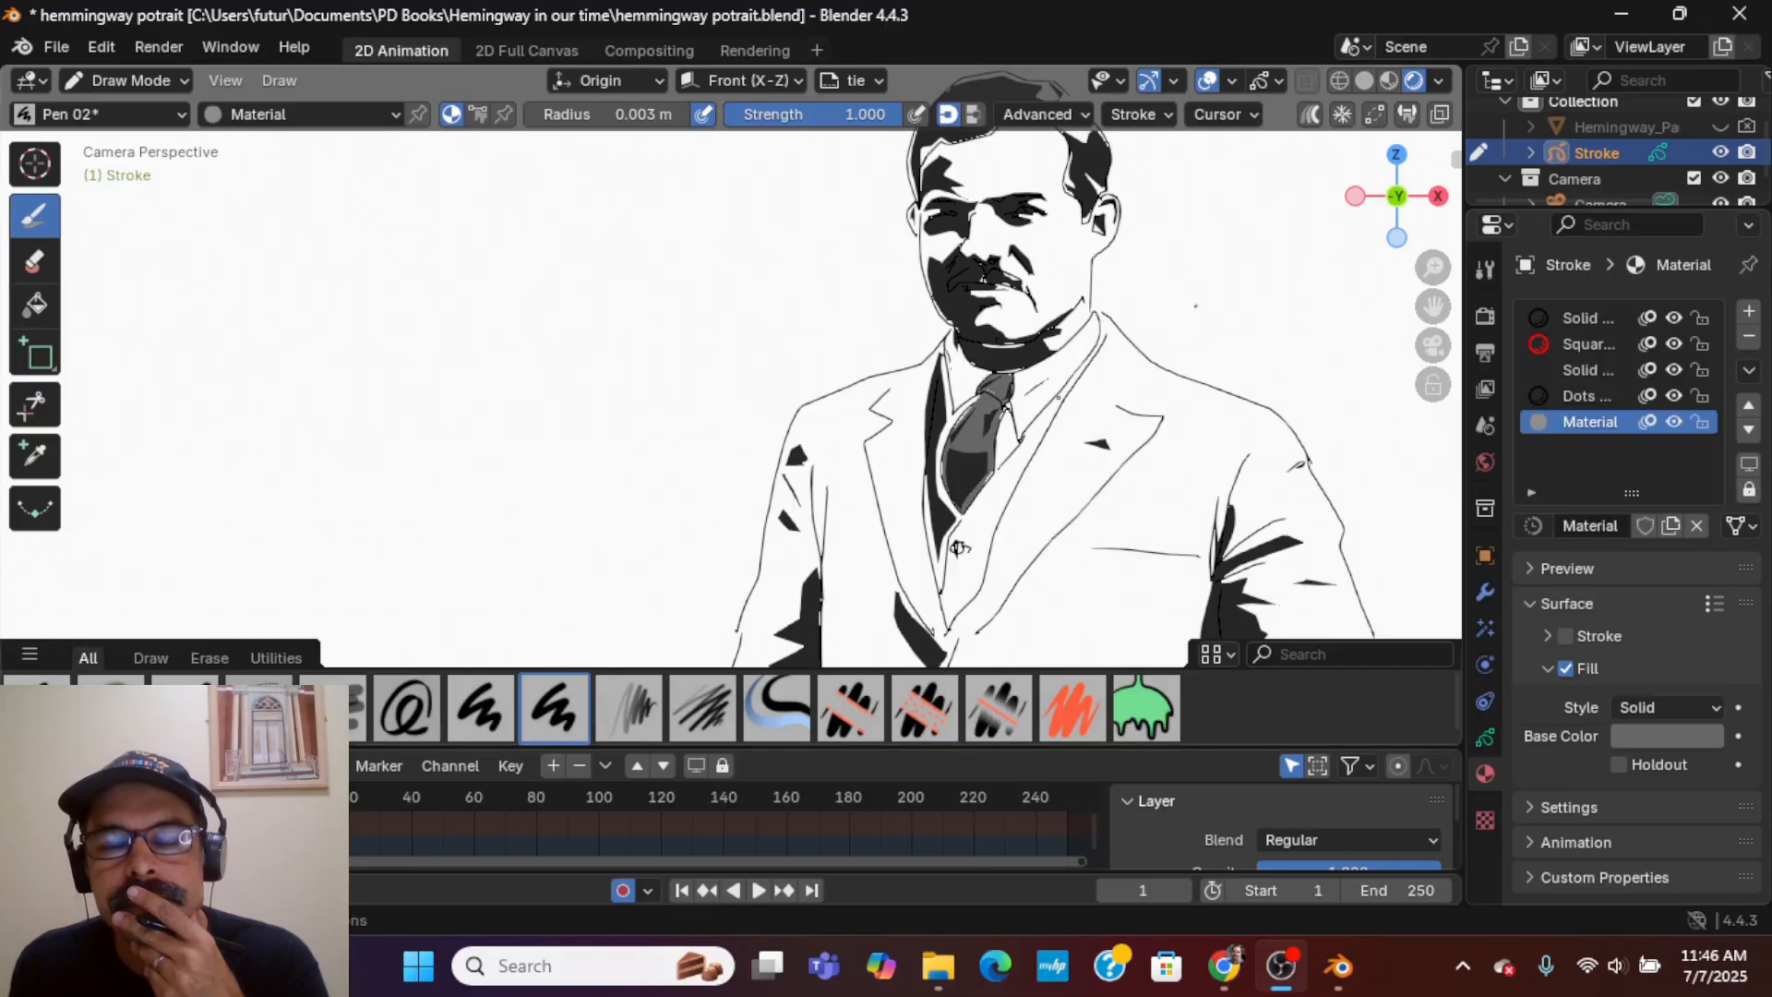
- View the whole figure and lighten the tie material's fill colour to a light grey slightly brighter than #B0B0B0FF
scroll(1172, 466, down, 4)
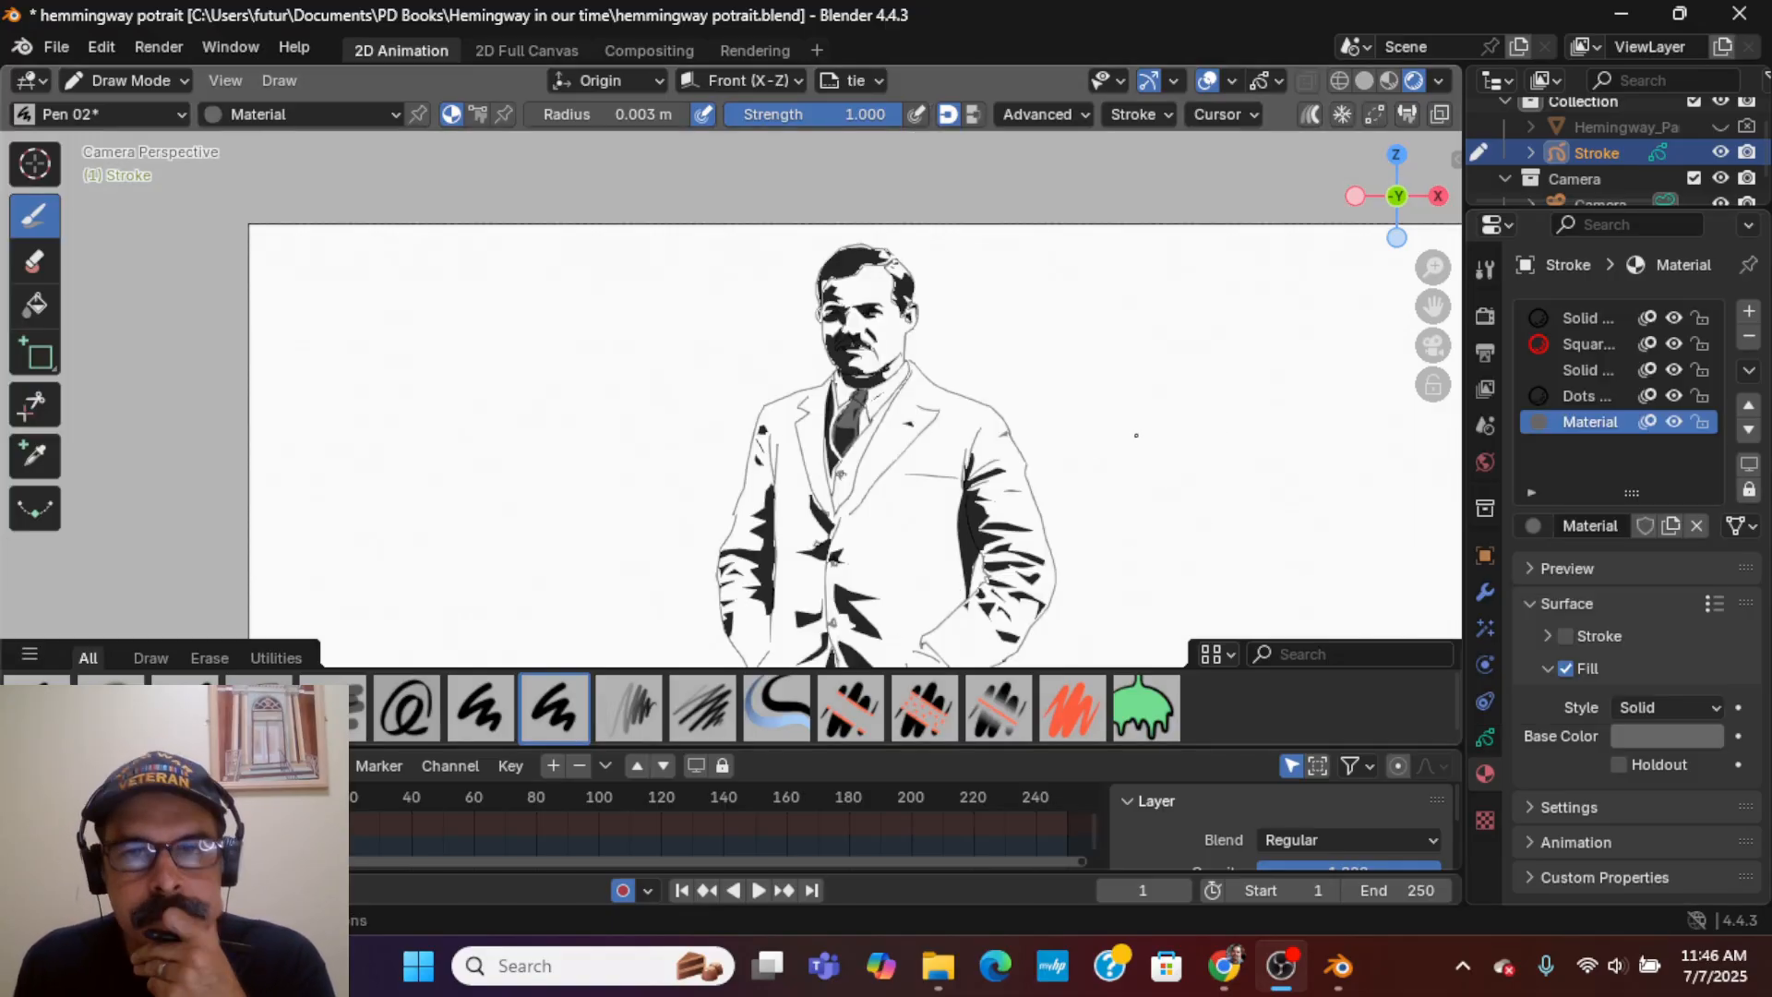
scroll(1136, 434, down, 2)
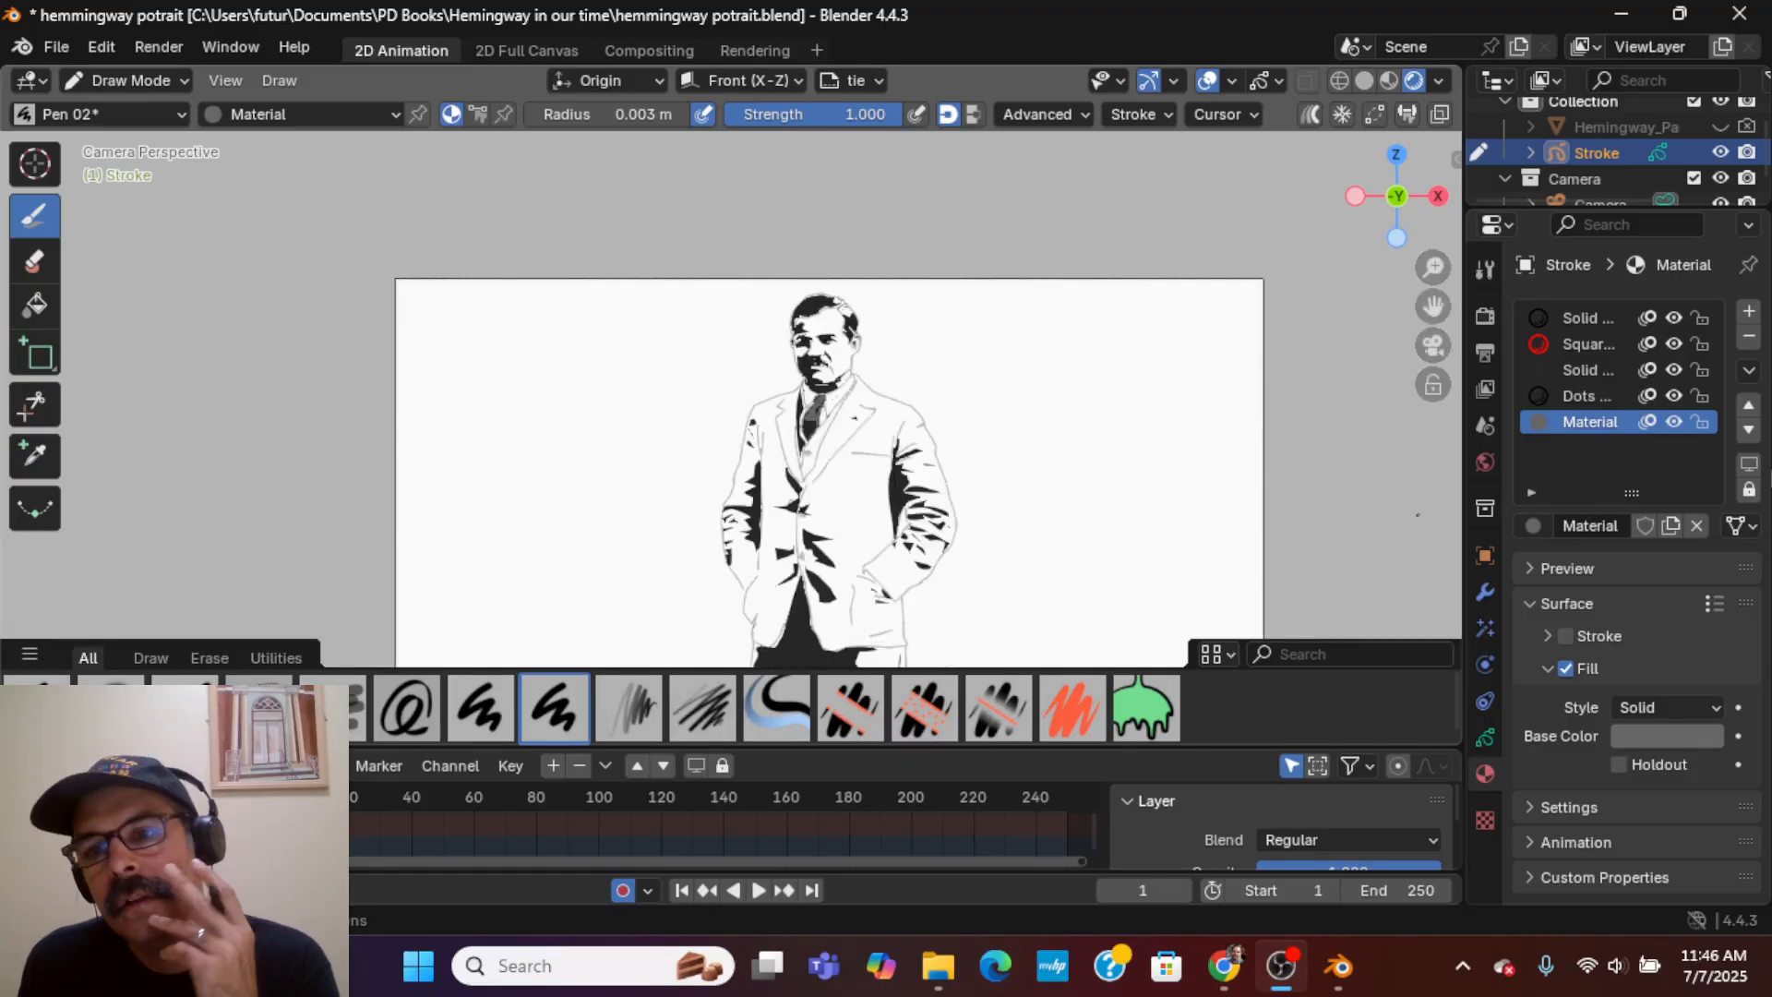
click(1636, 736)
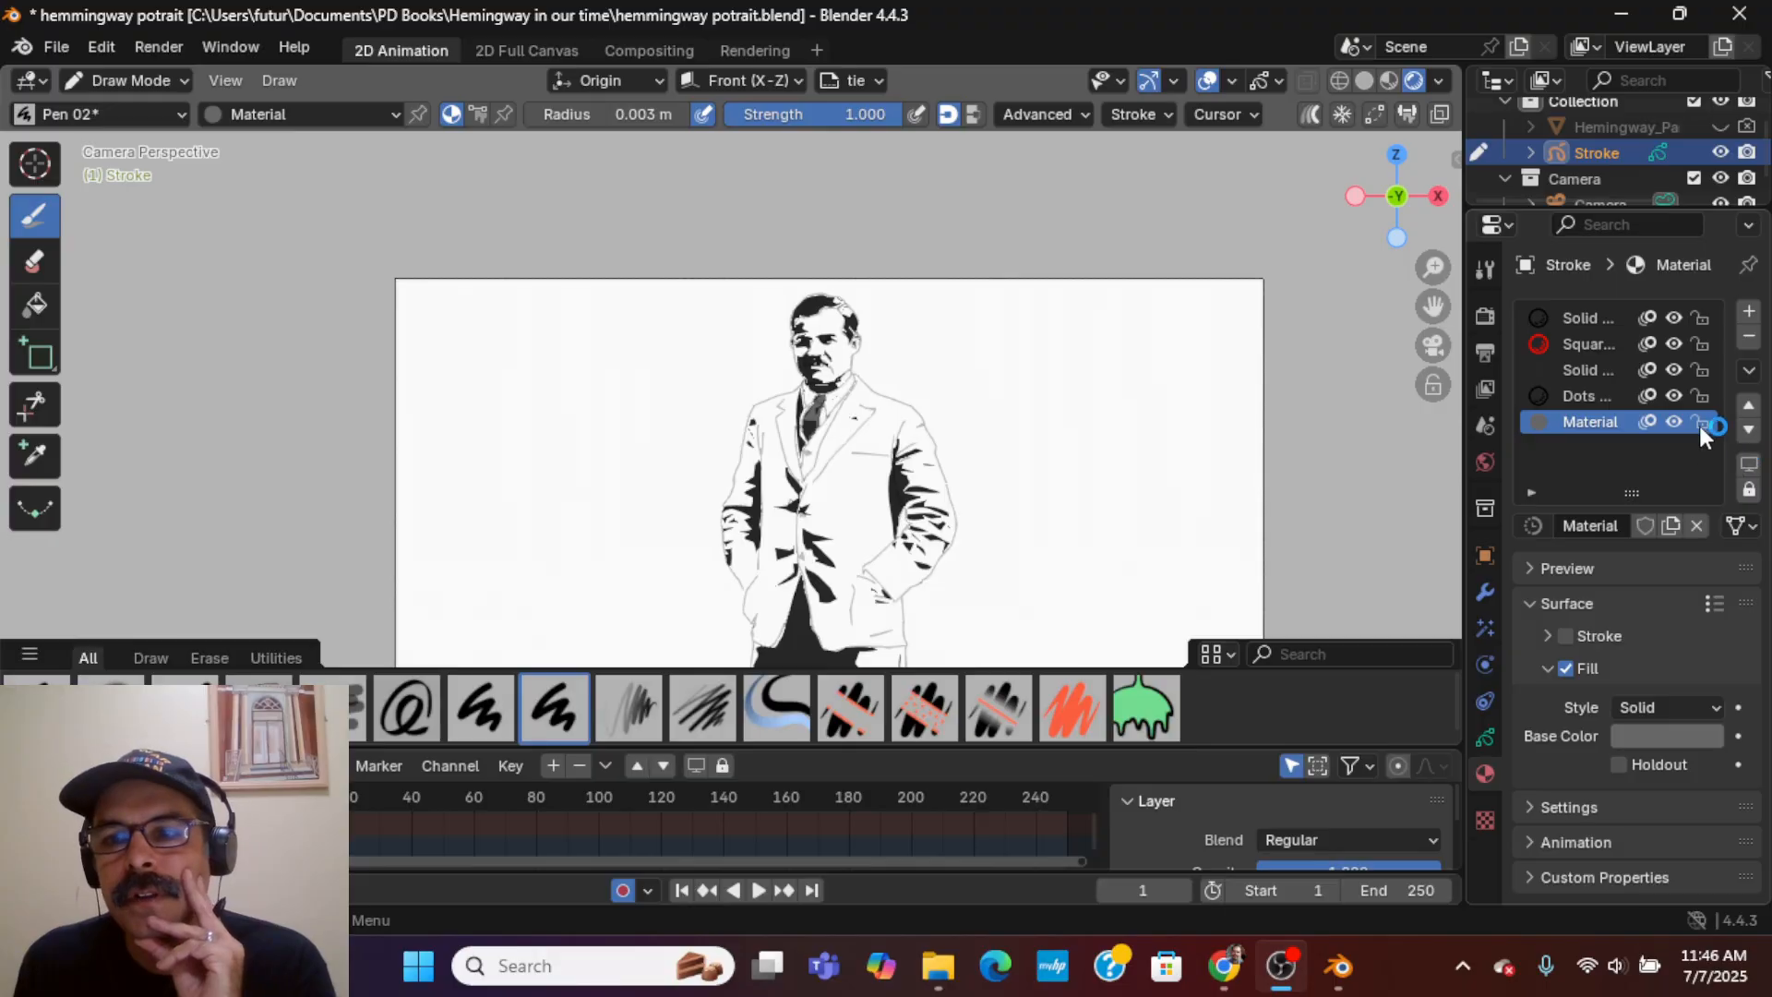
click(1692, 735)
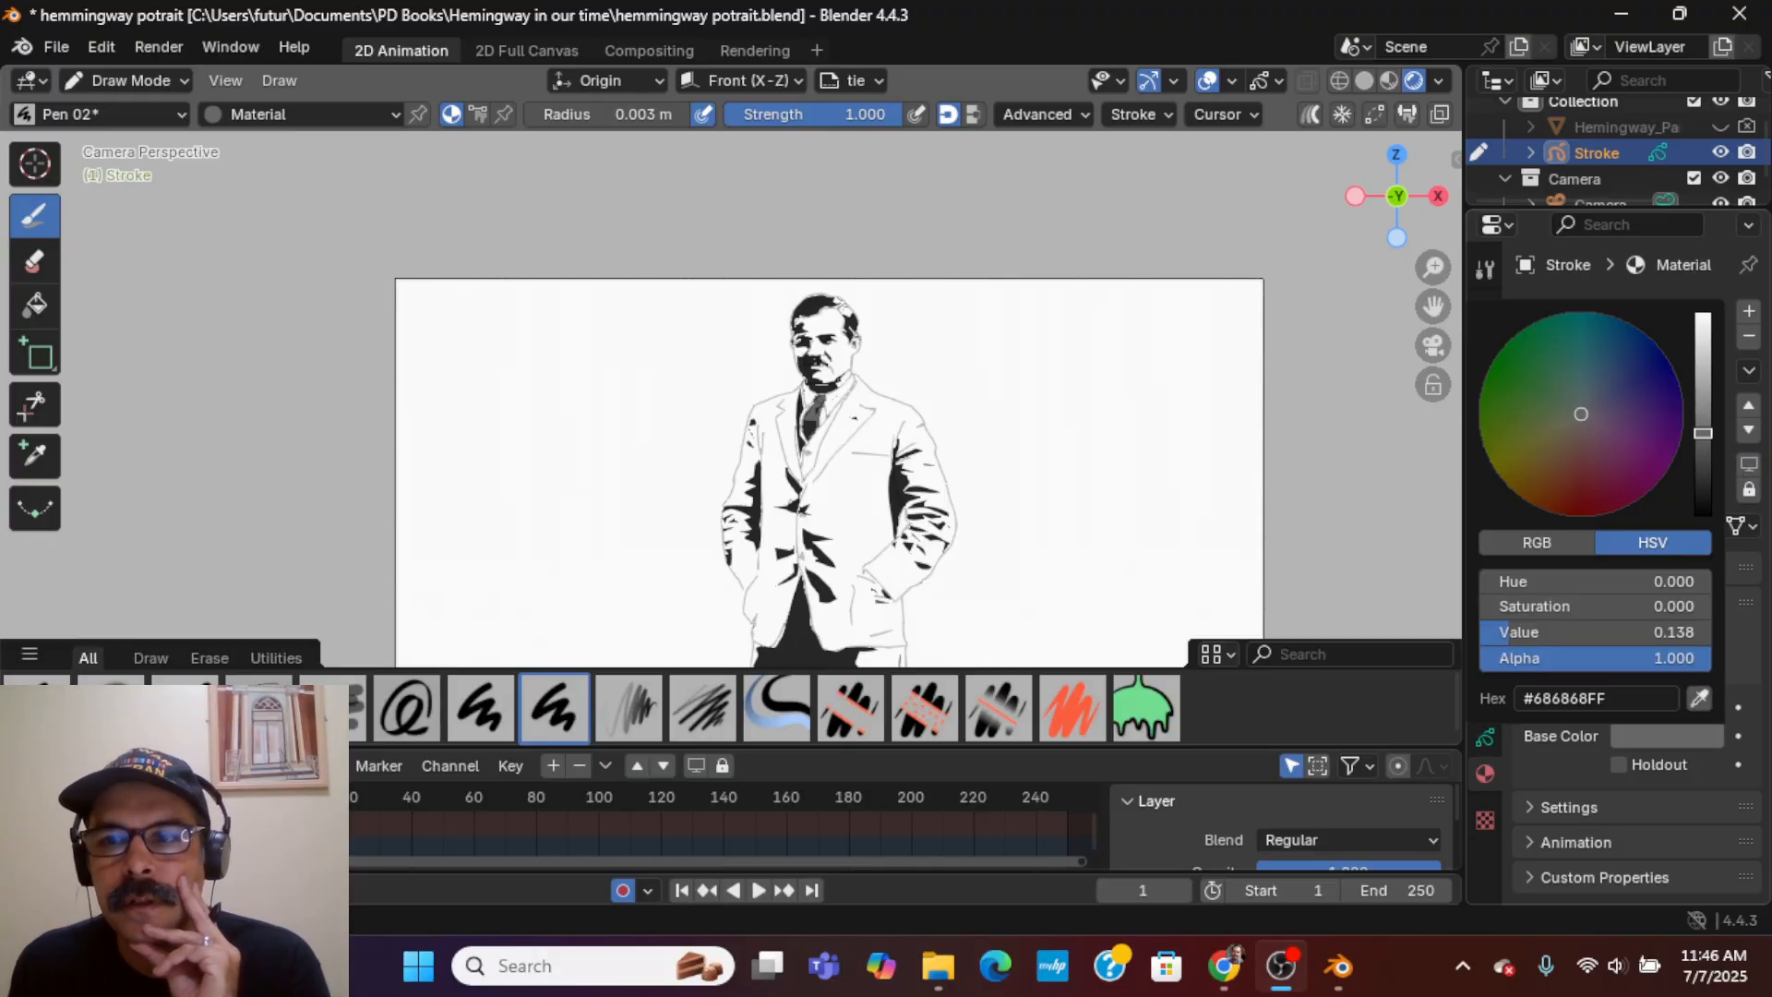
drag(1703, 433, 1703, 376)
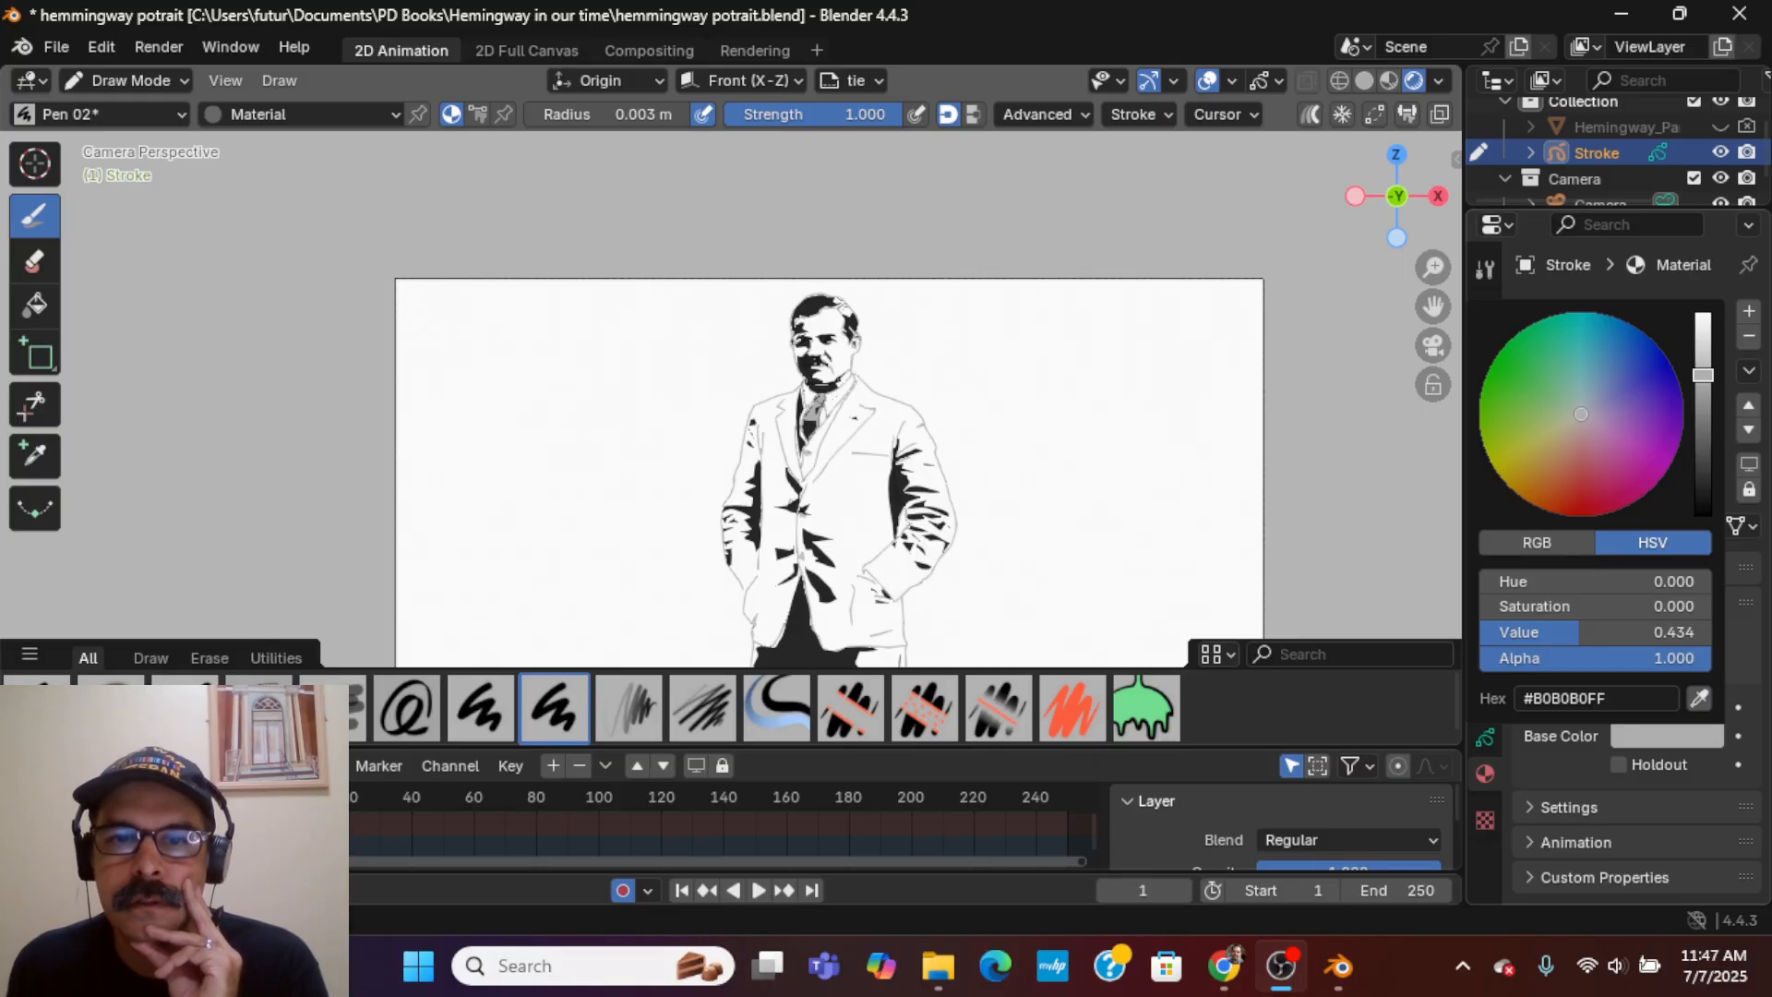
drag(1703, 375, 1703, 362)
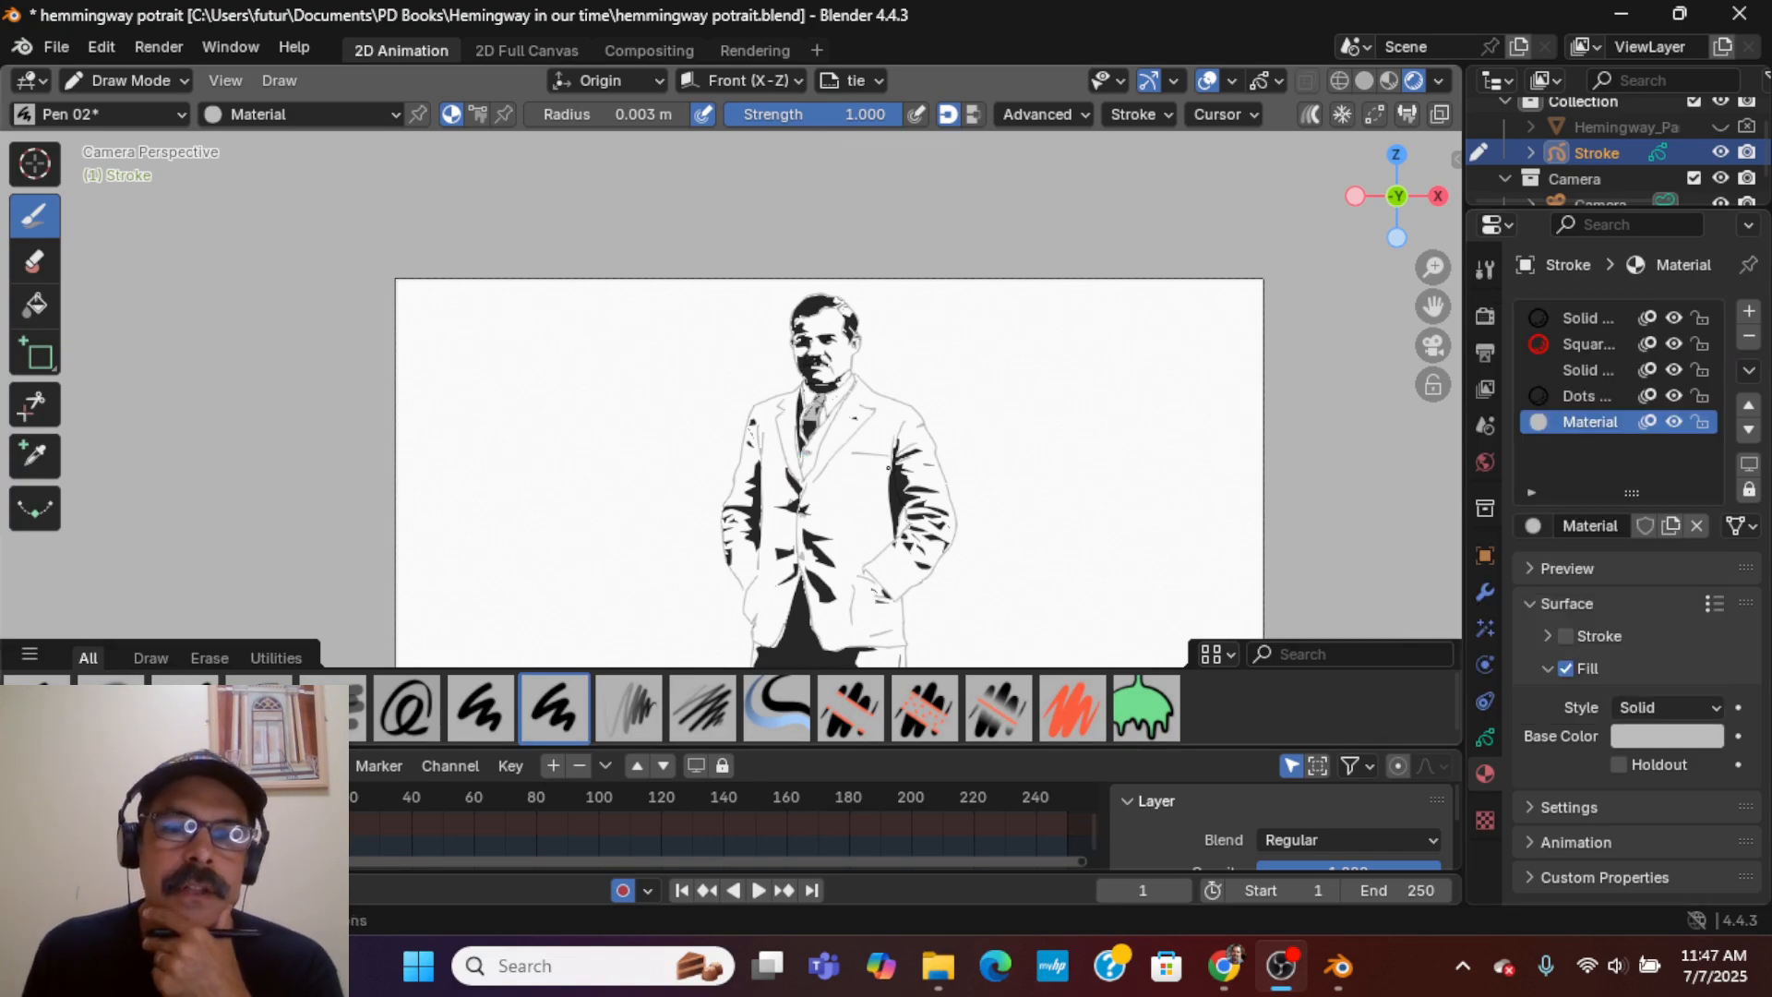
- Compare the drawing of the tie and suit with the Hemingway reference photo, showing the photo briefly and hiding it again
scroll(889, 468, up, 4)
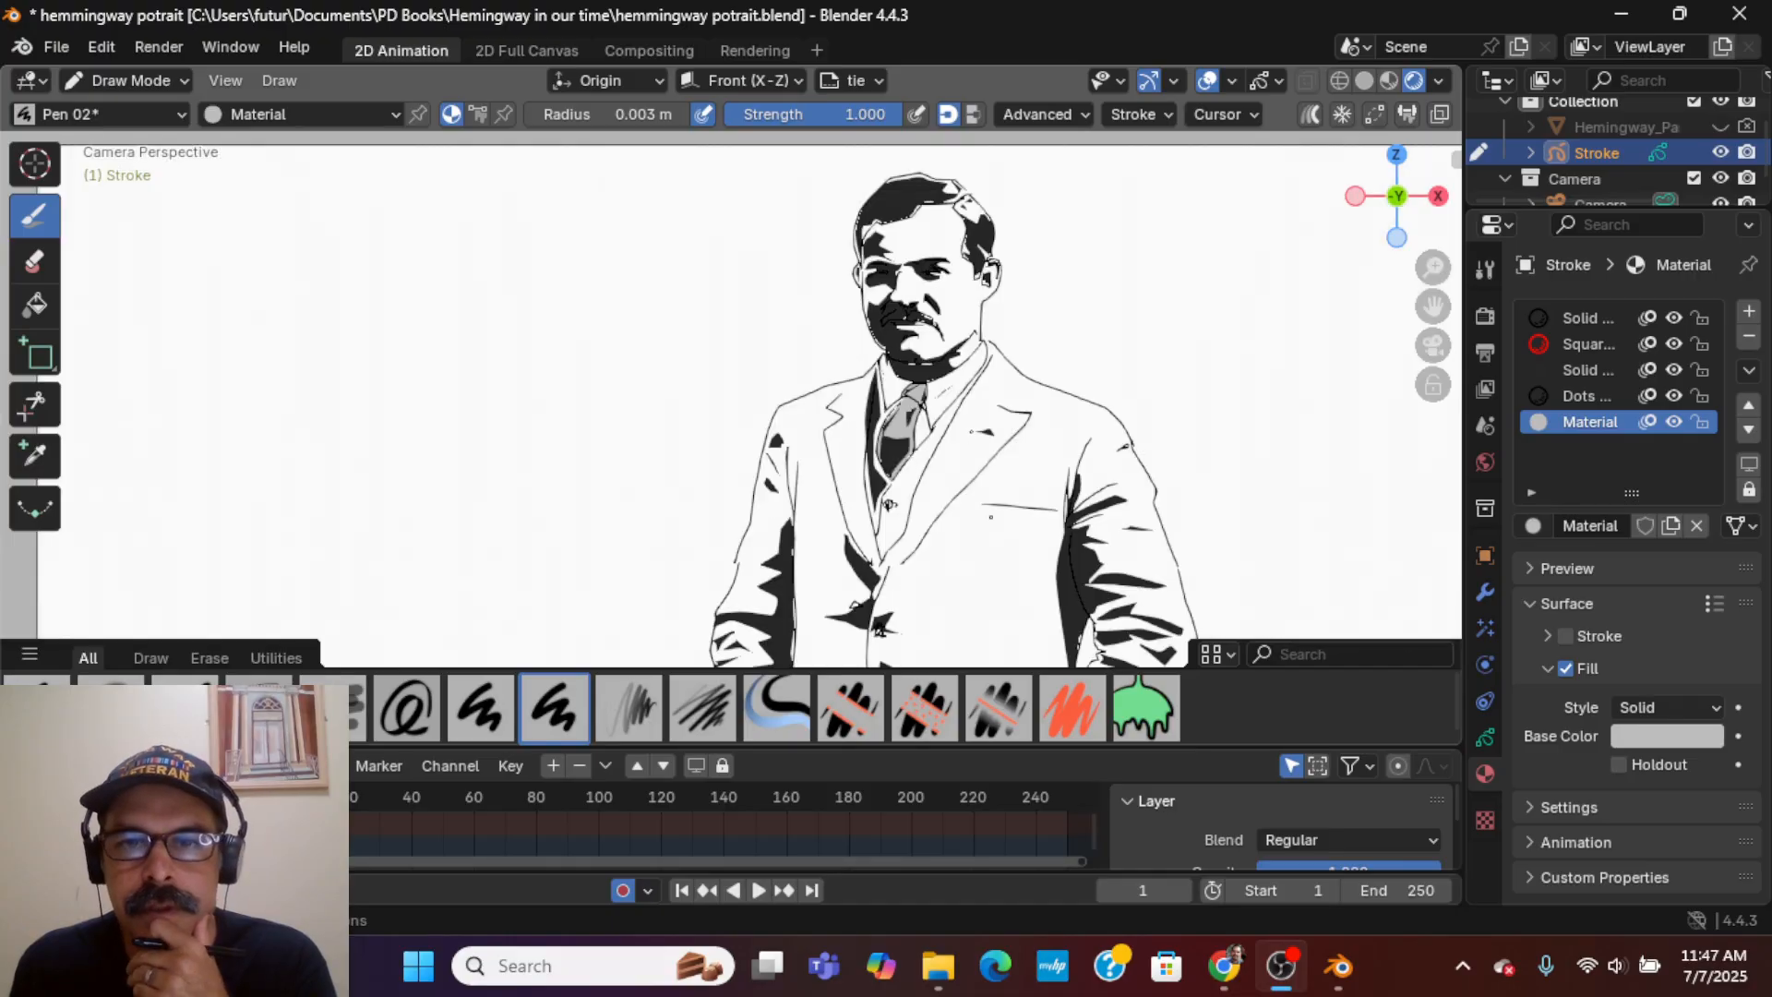
scroll(996, 529, up, 4)
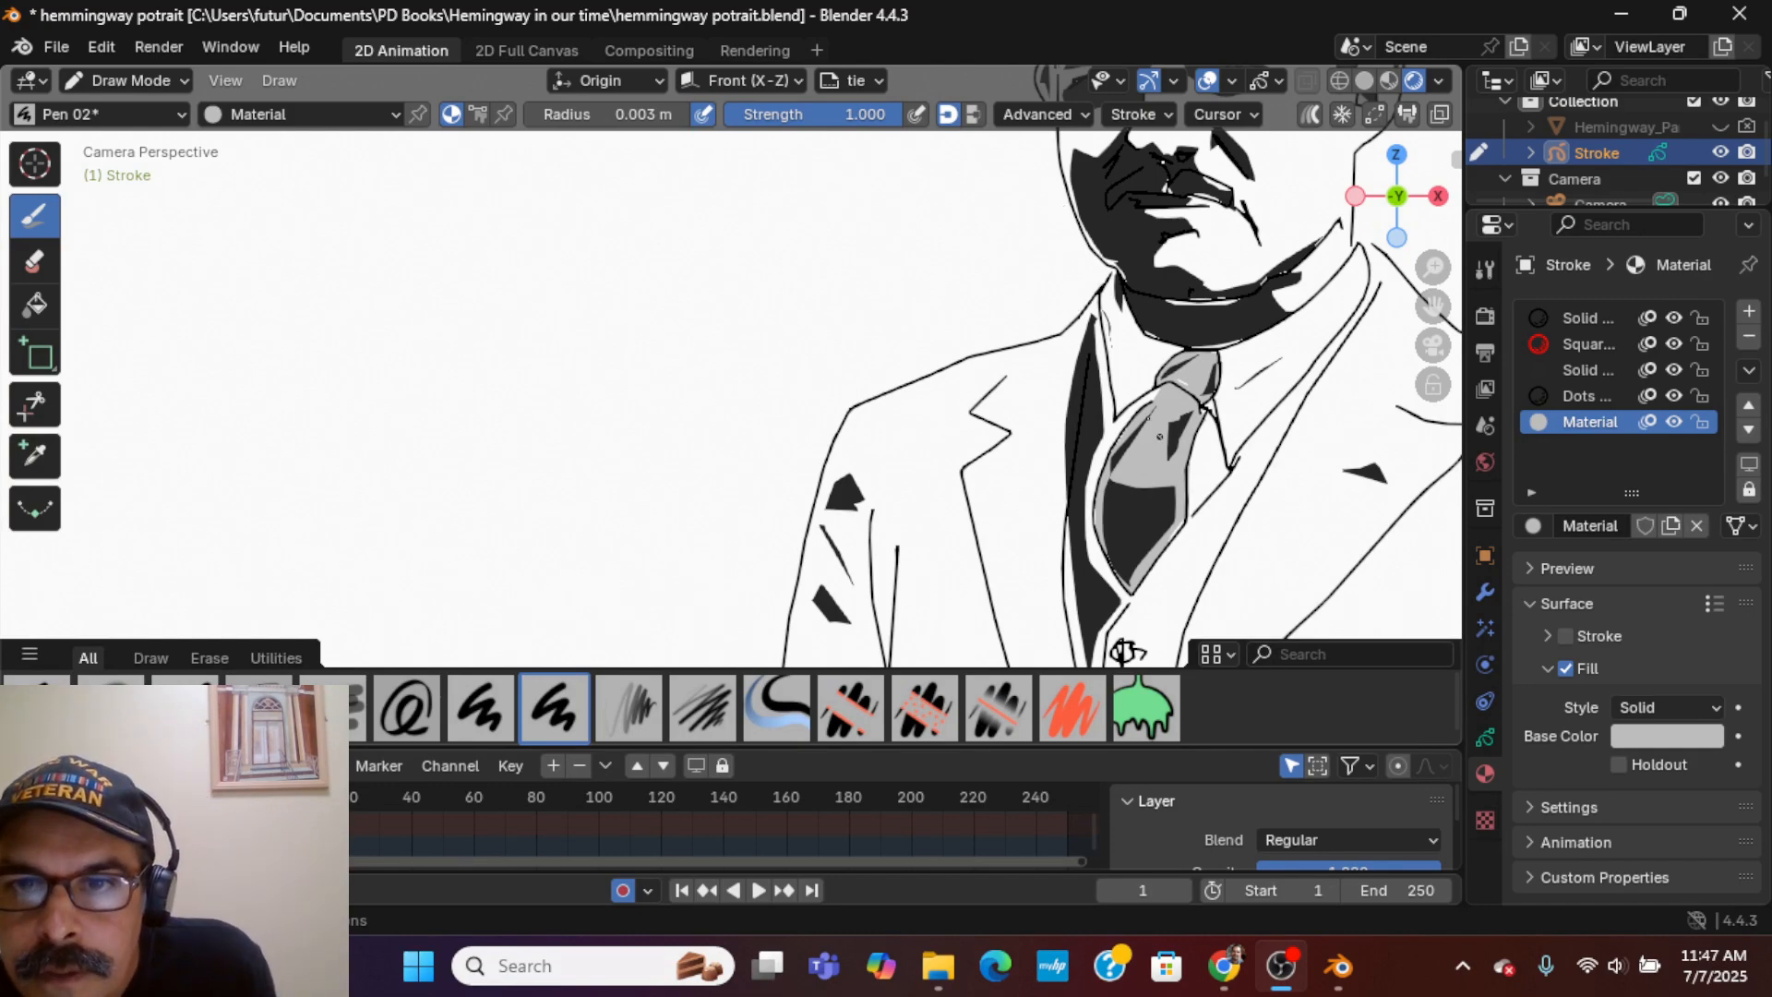
scroll(1125, 652, down, 2)
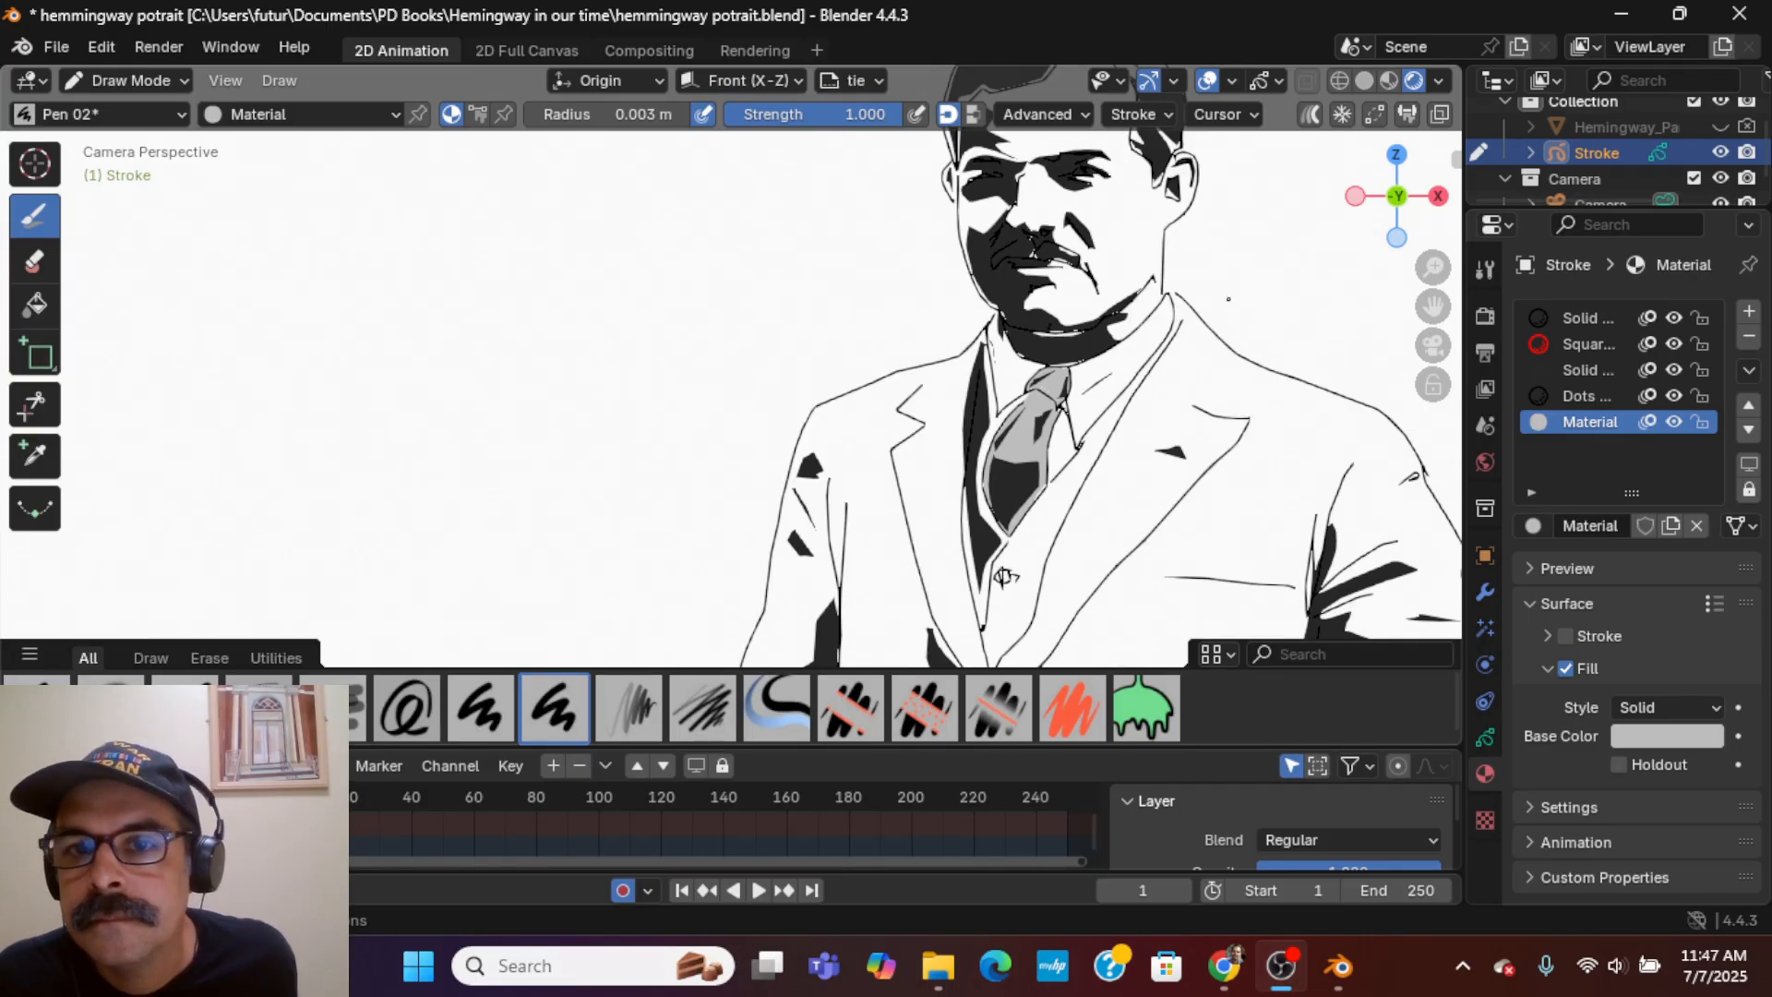
scroll(1228, 299, down, 2)
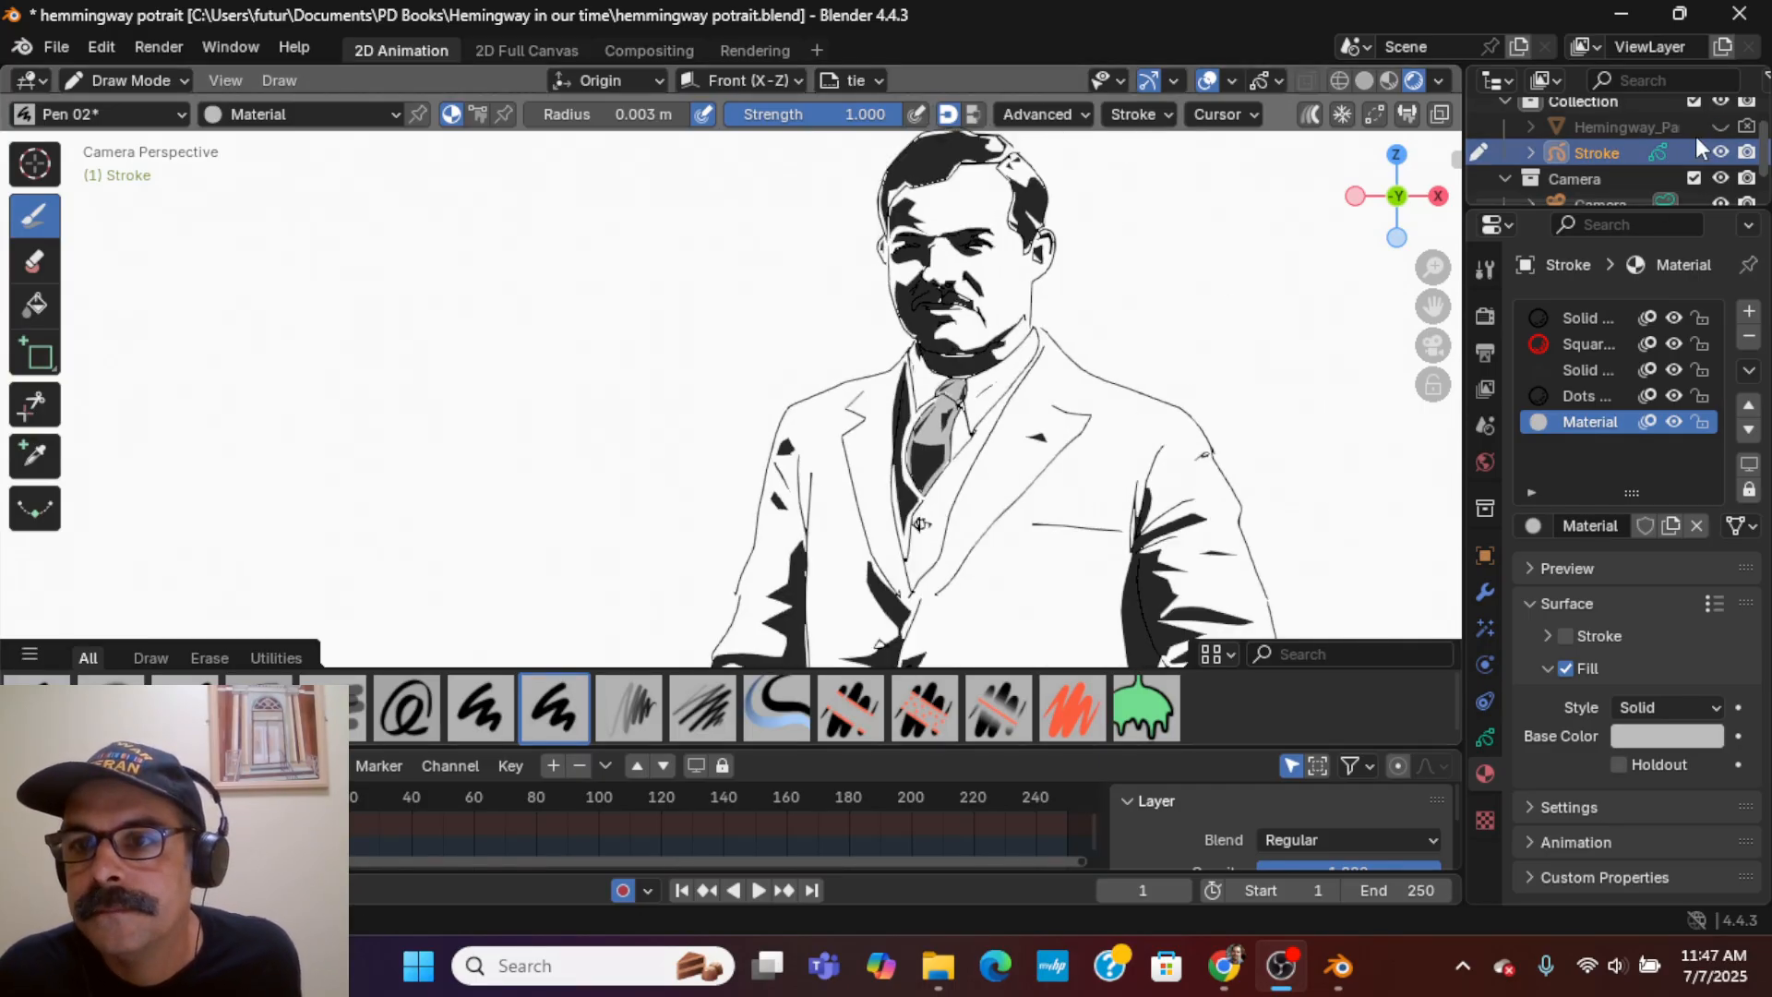
click(1720, 127)
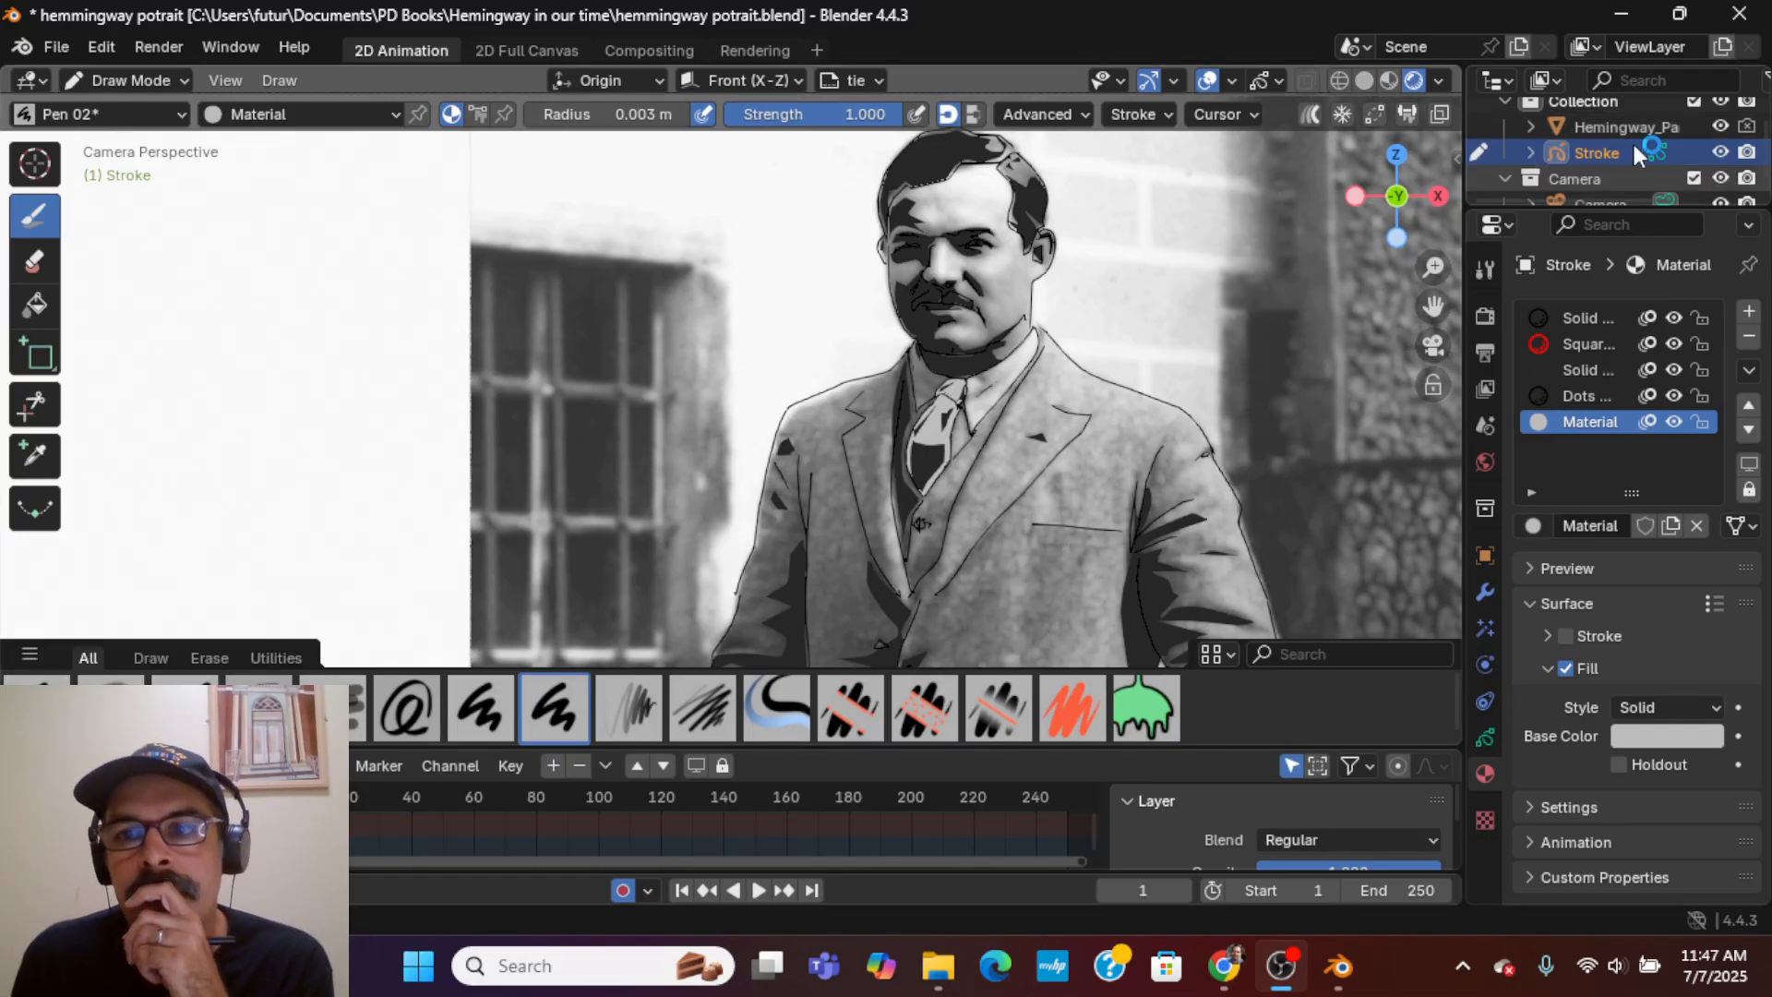
click(1720, 128)
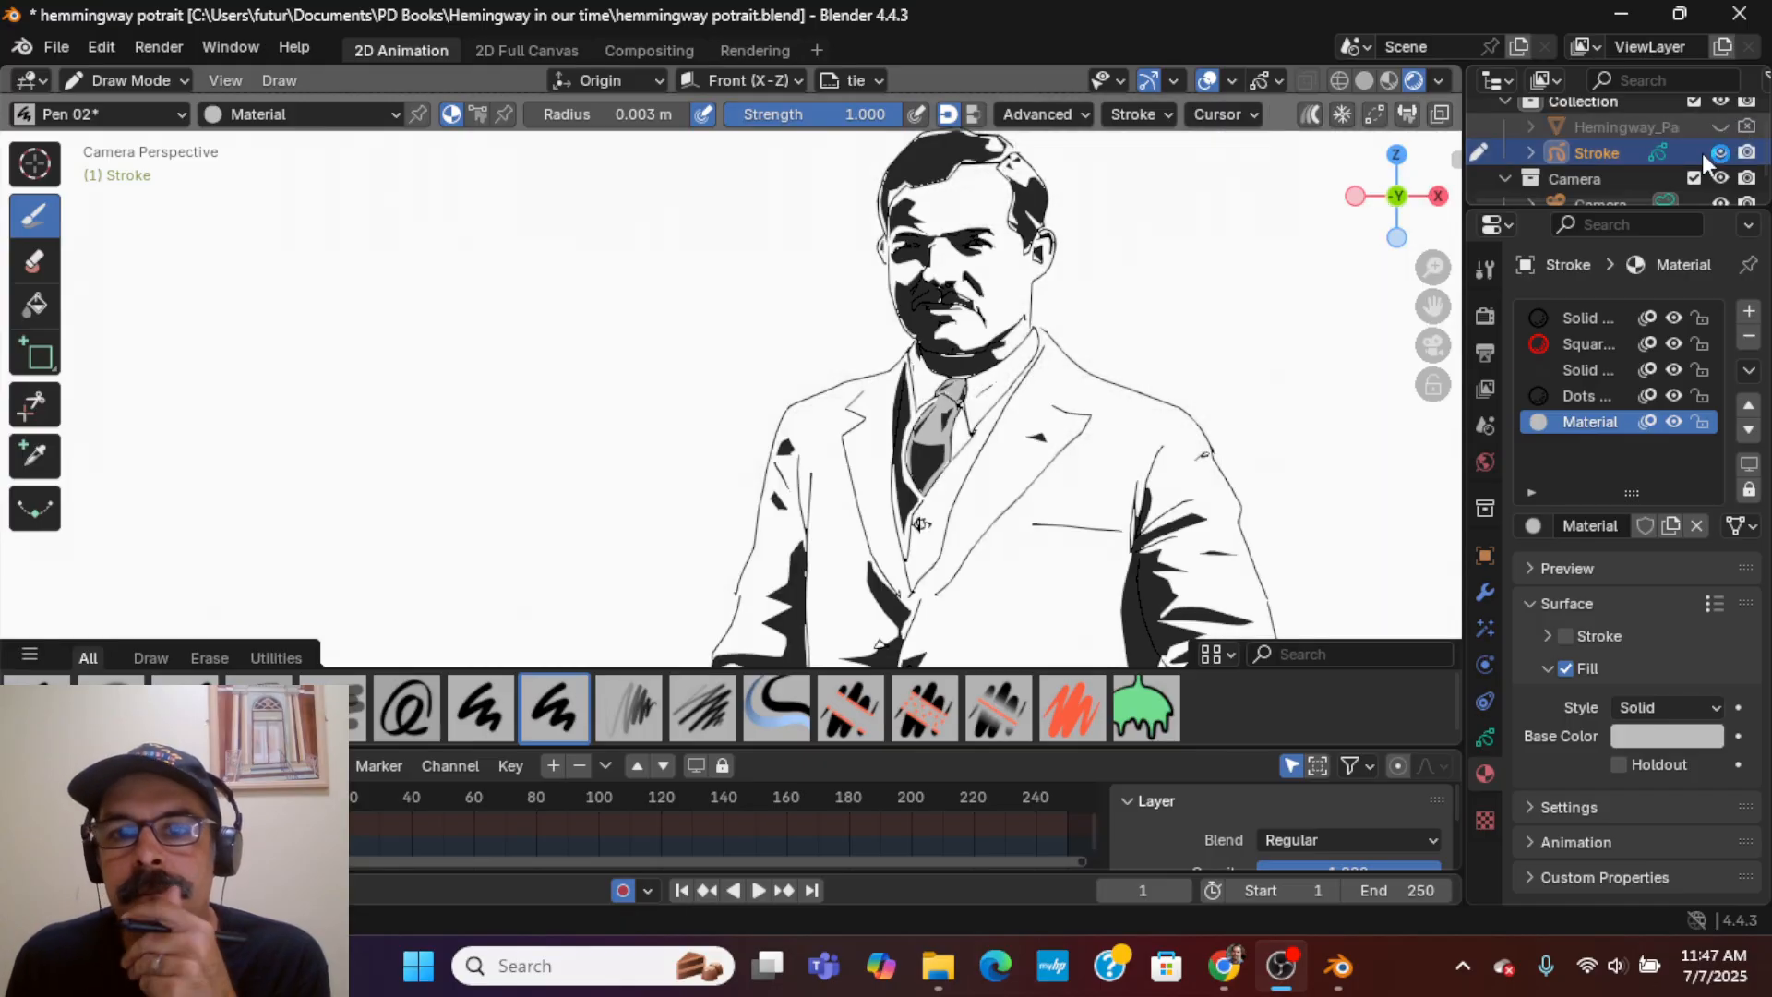
- View the whole figure and save the Blender portrait file
scroll(946, 484, down, 3)
scroll(946, 484, down, 2)
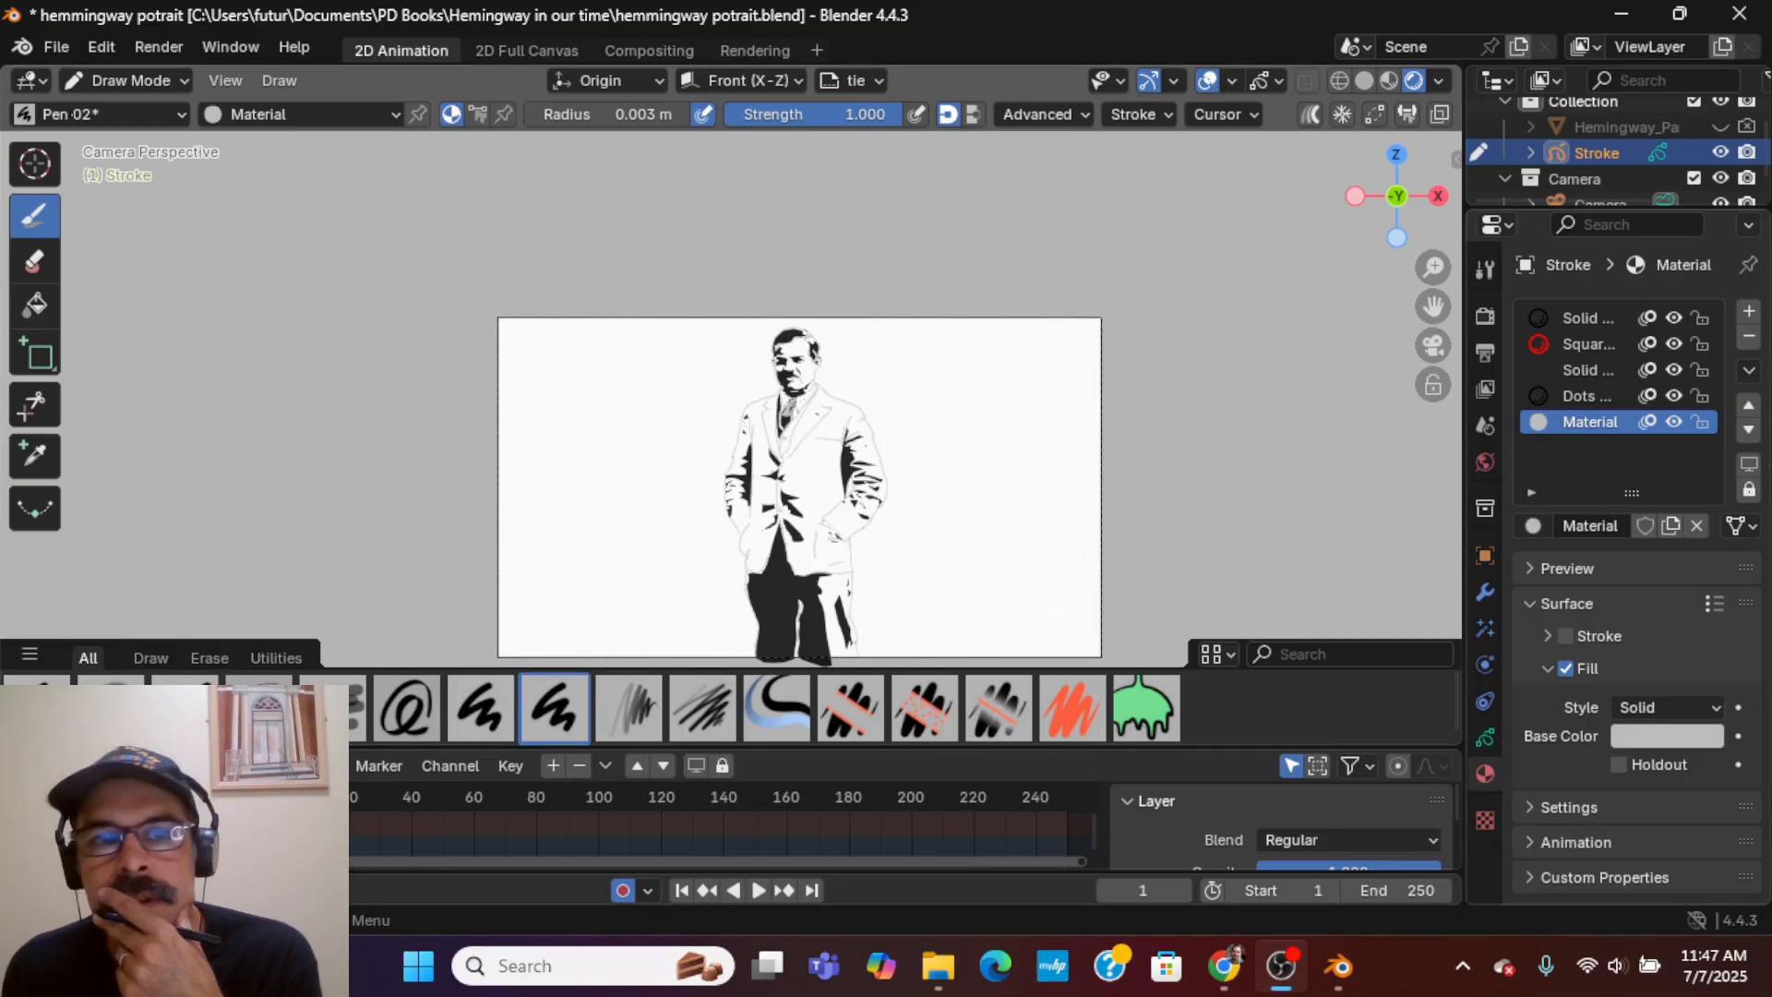
click(59, 47)
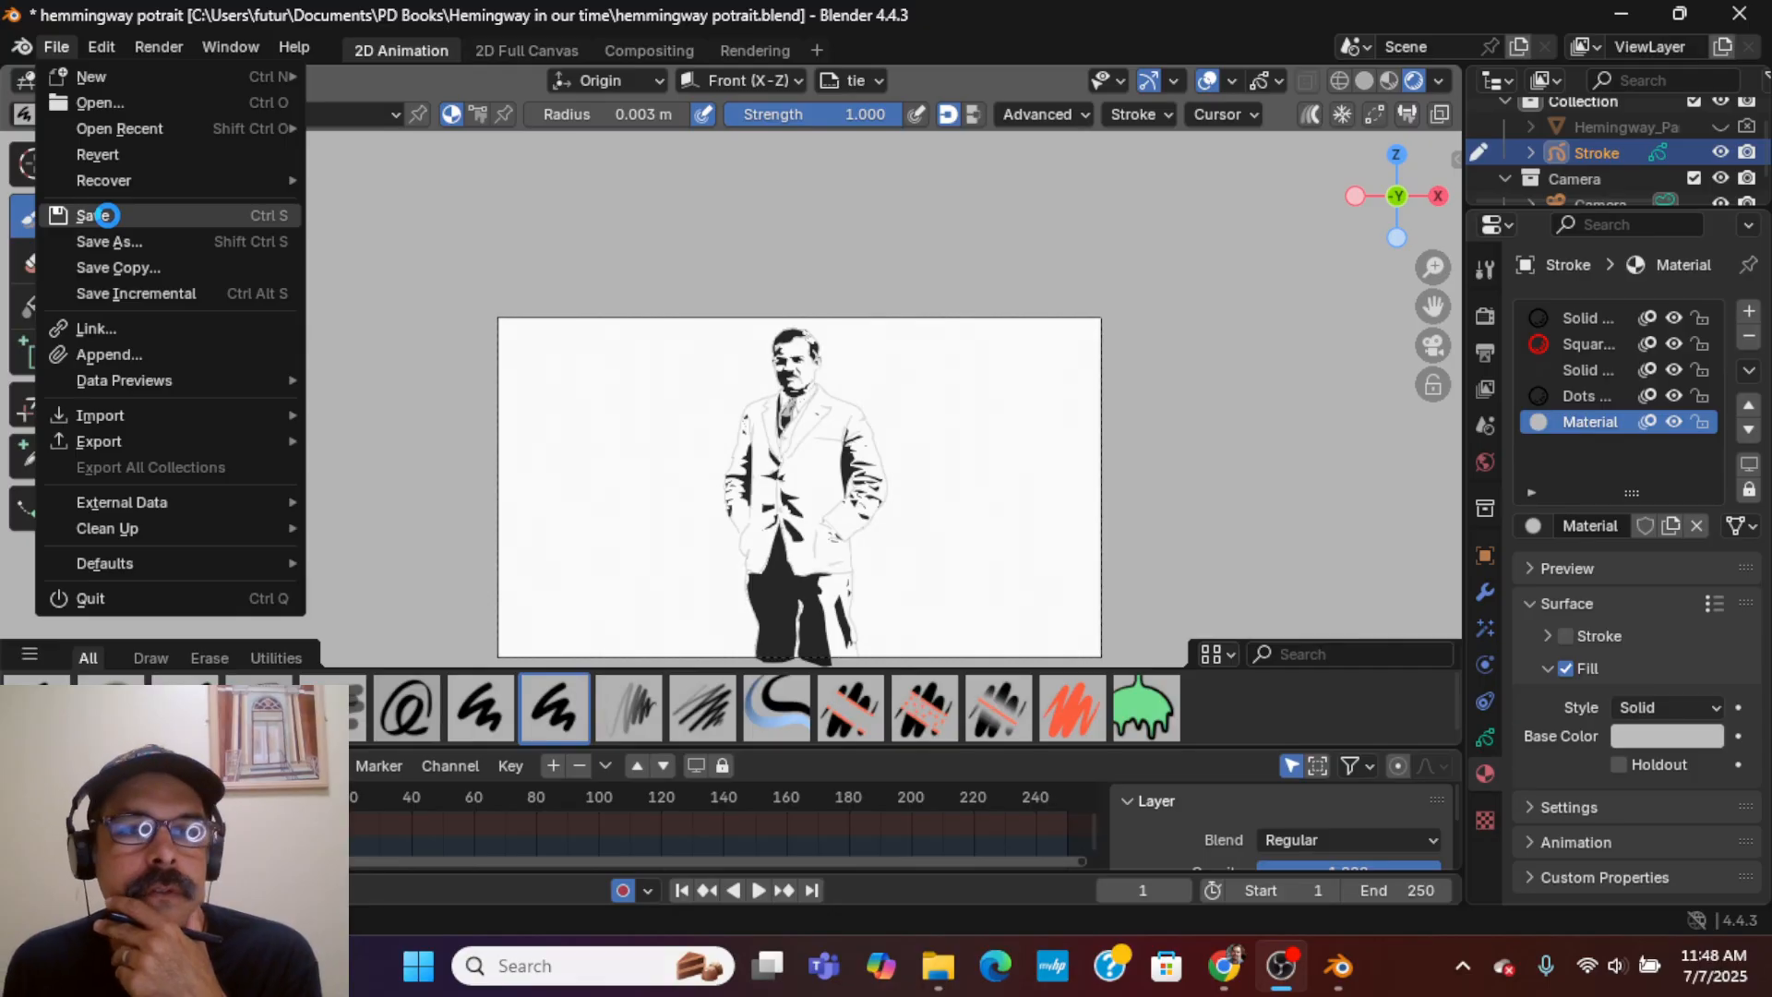
click(106, 215)
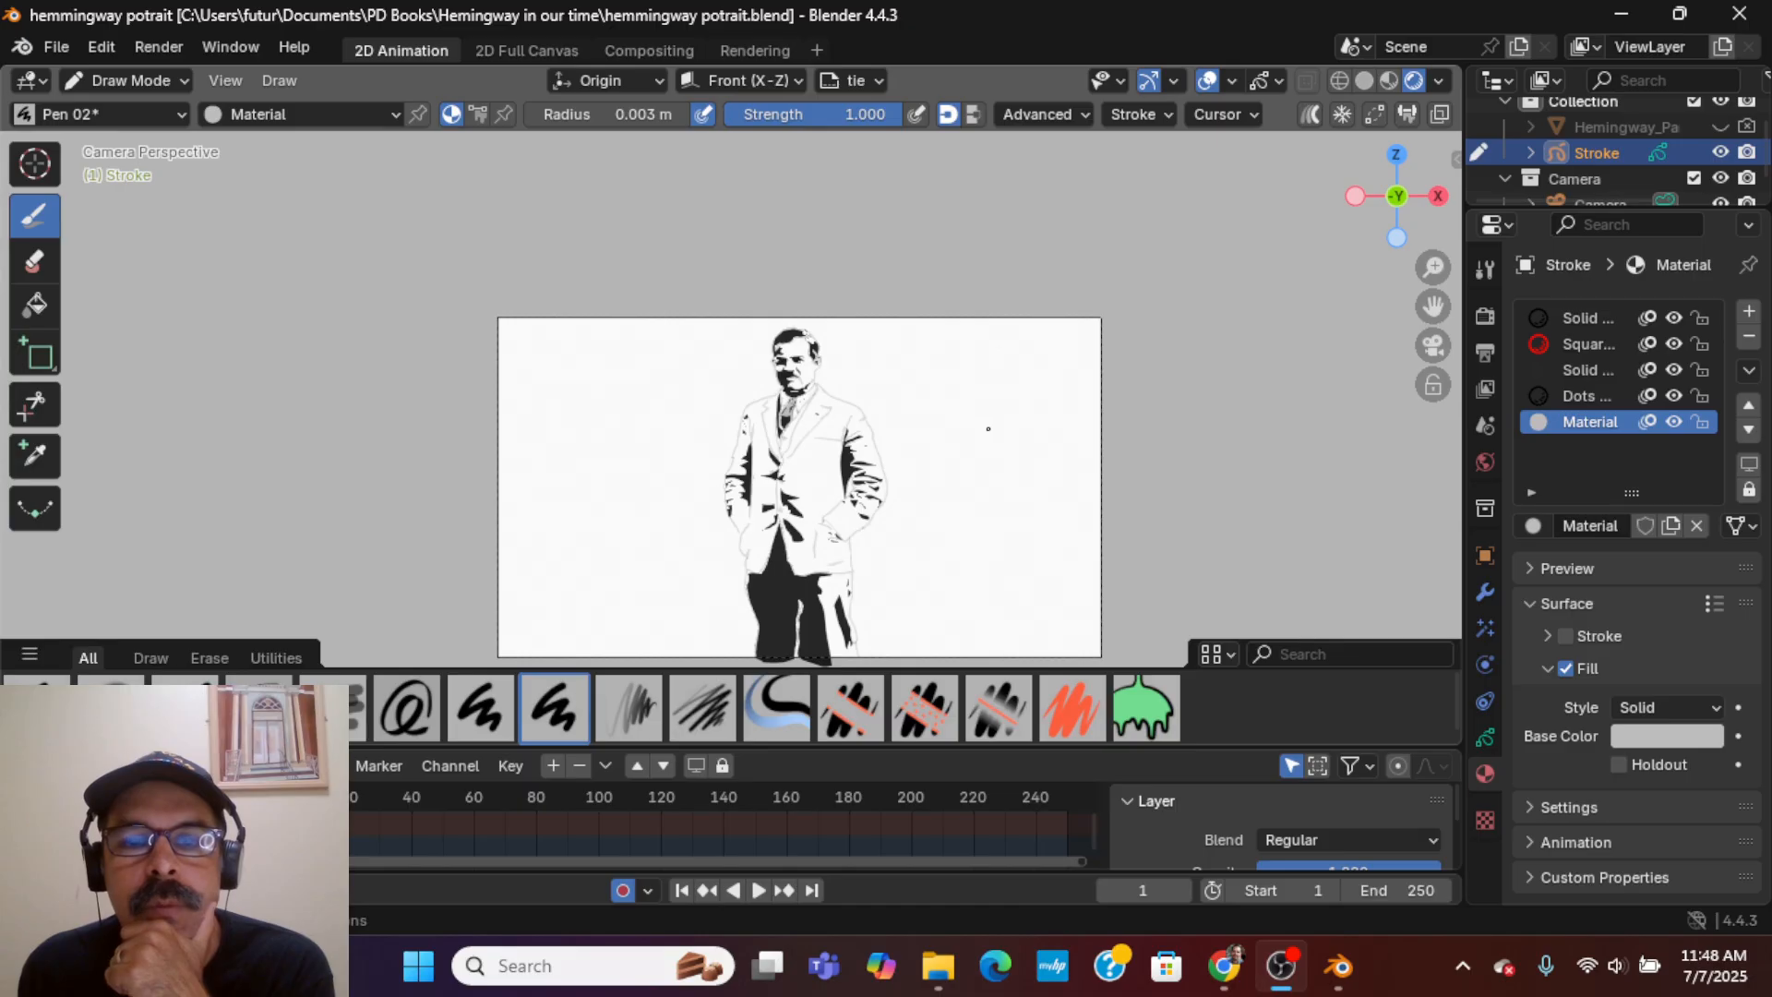
- Make the render's film background transparent
click(1484, 314)
scroll(1573, 672, down, 4)
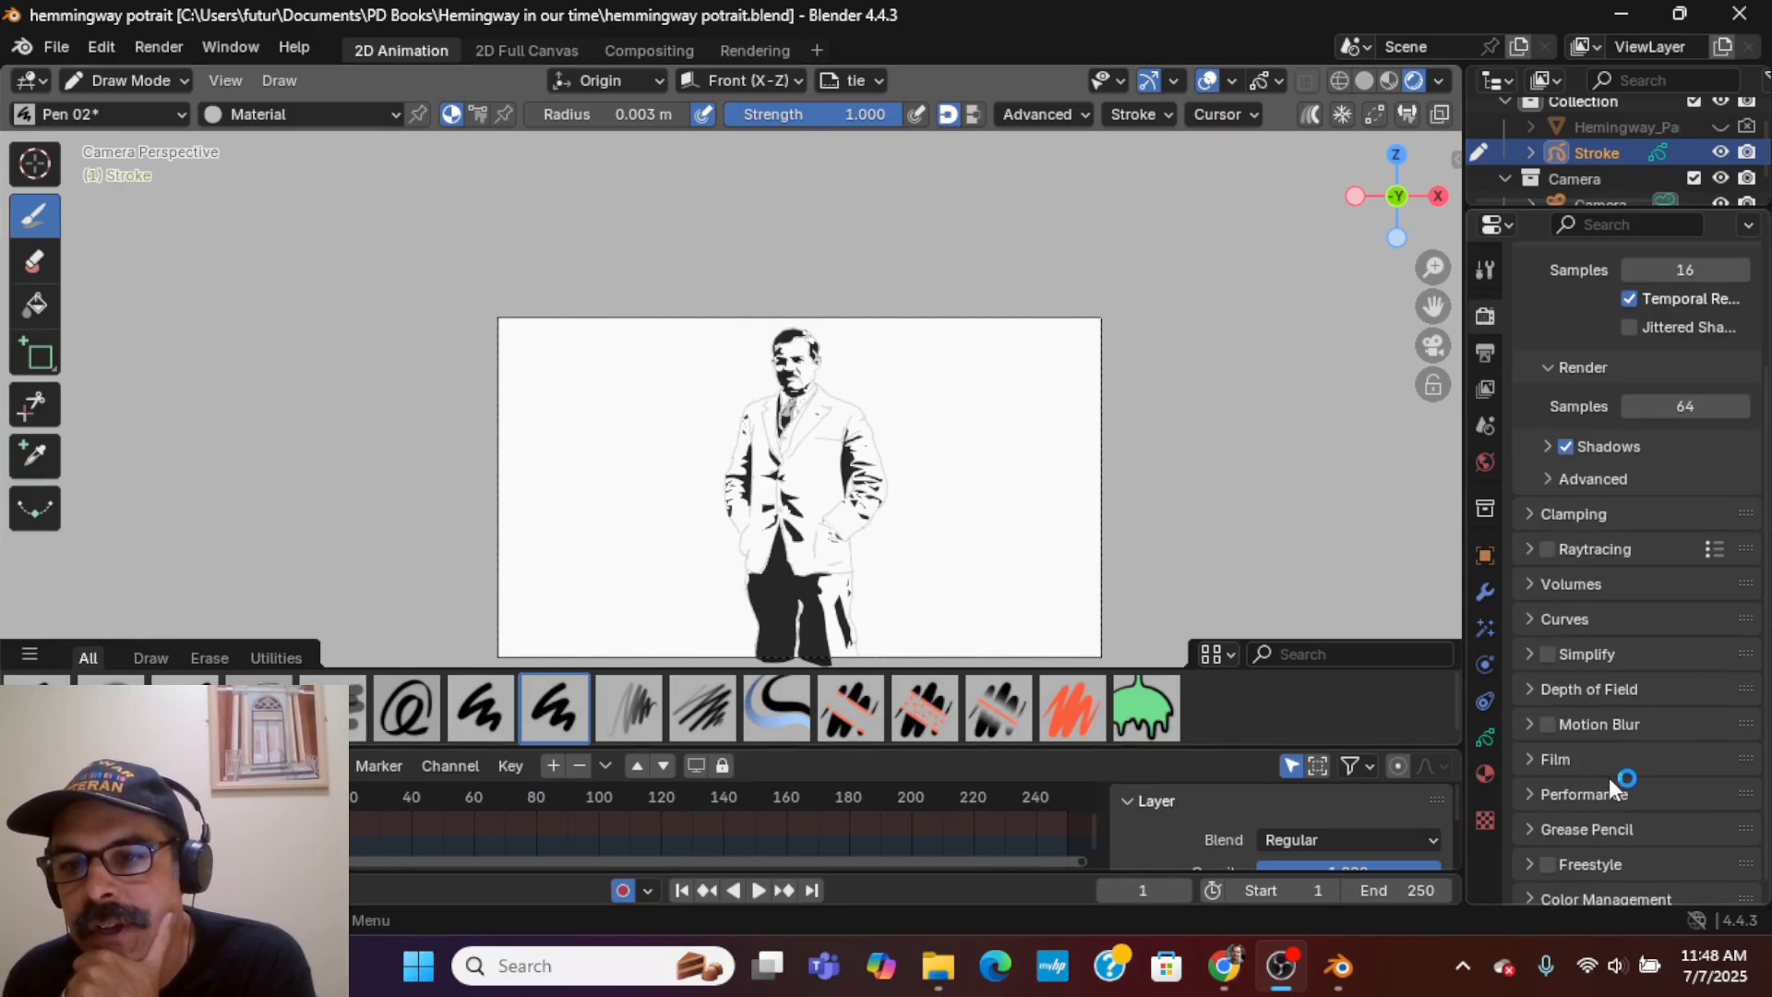
click(1526, 757)
scroll(1554, 745, down, 1)
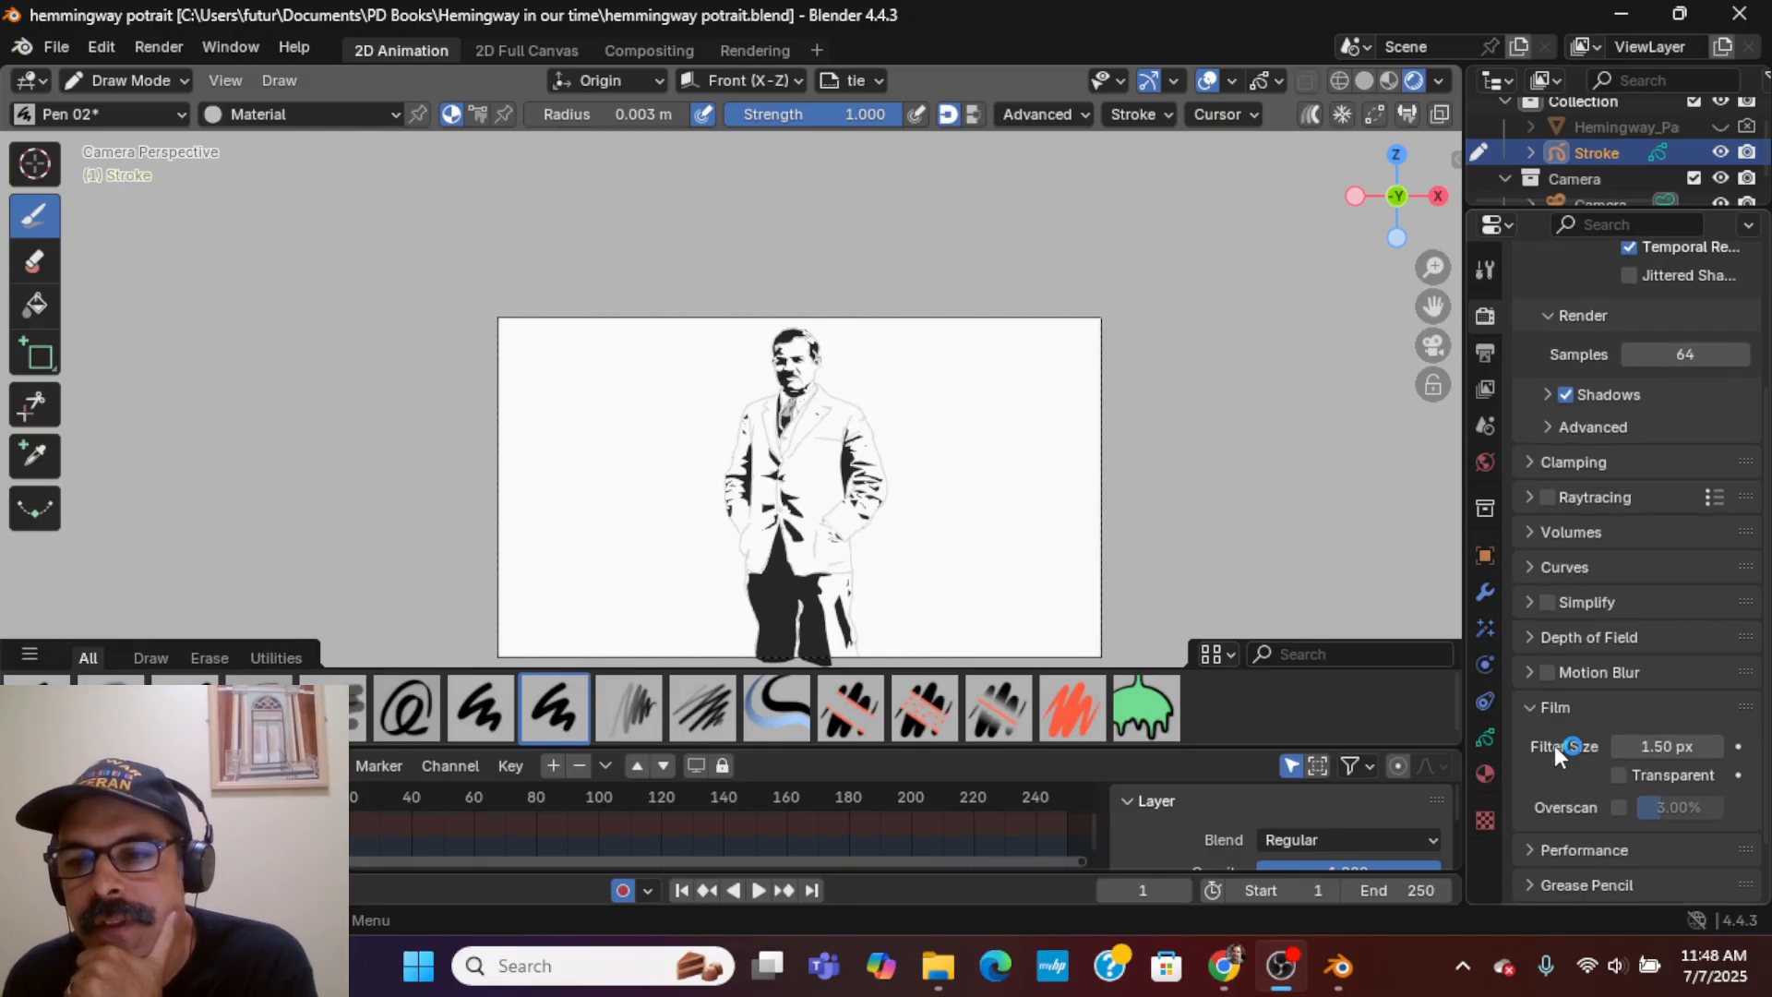
click(1619, 776)
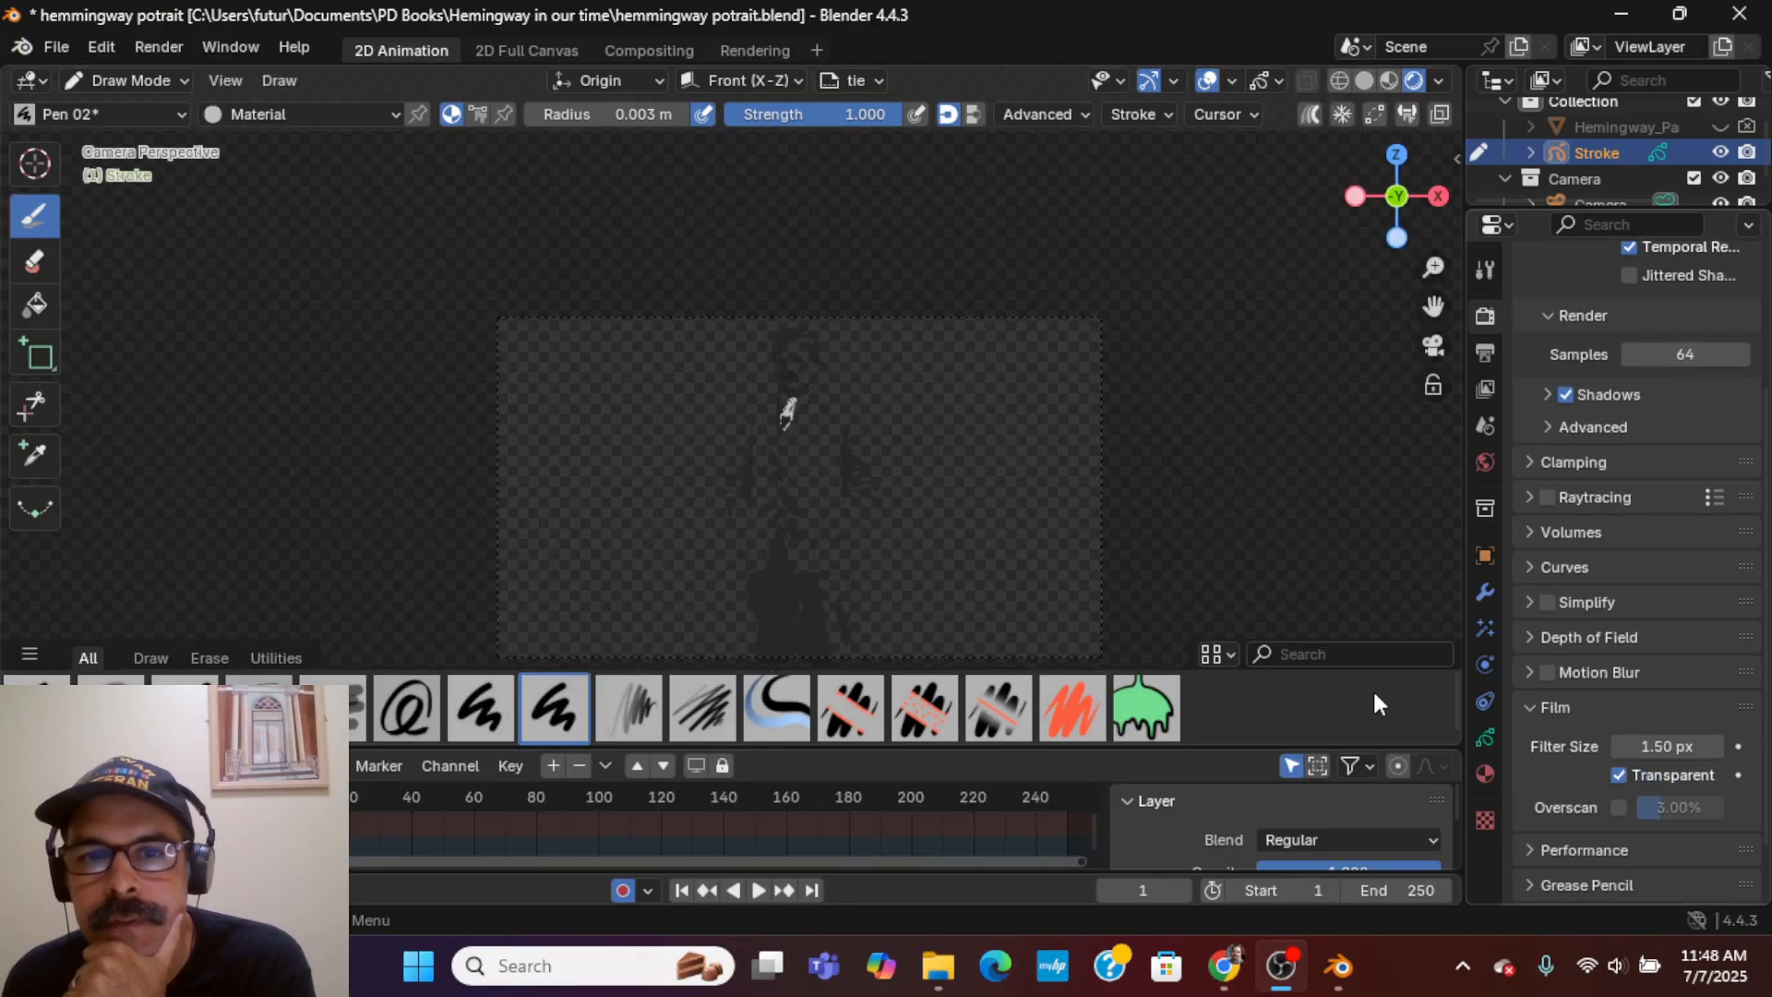
- Render the current frame as a still image and view the whole result
click(159, 46)
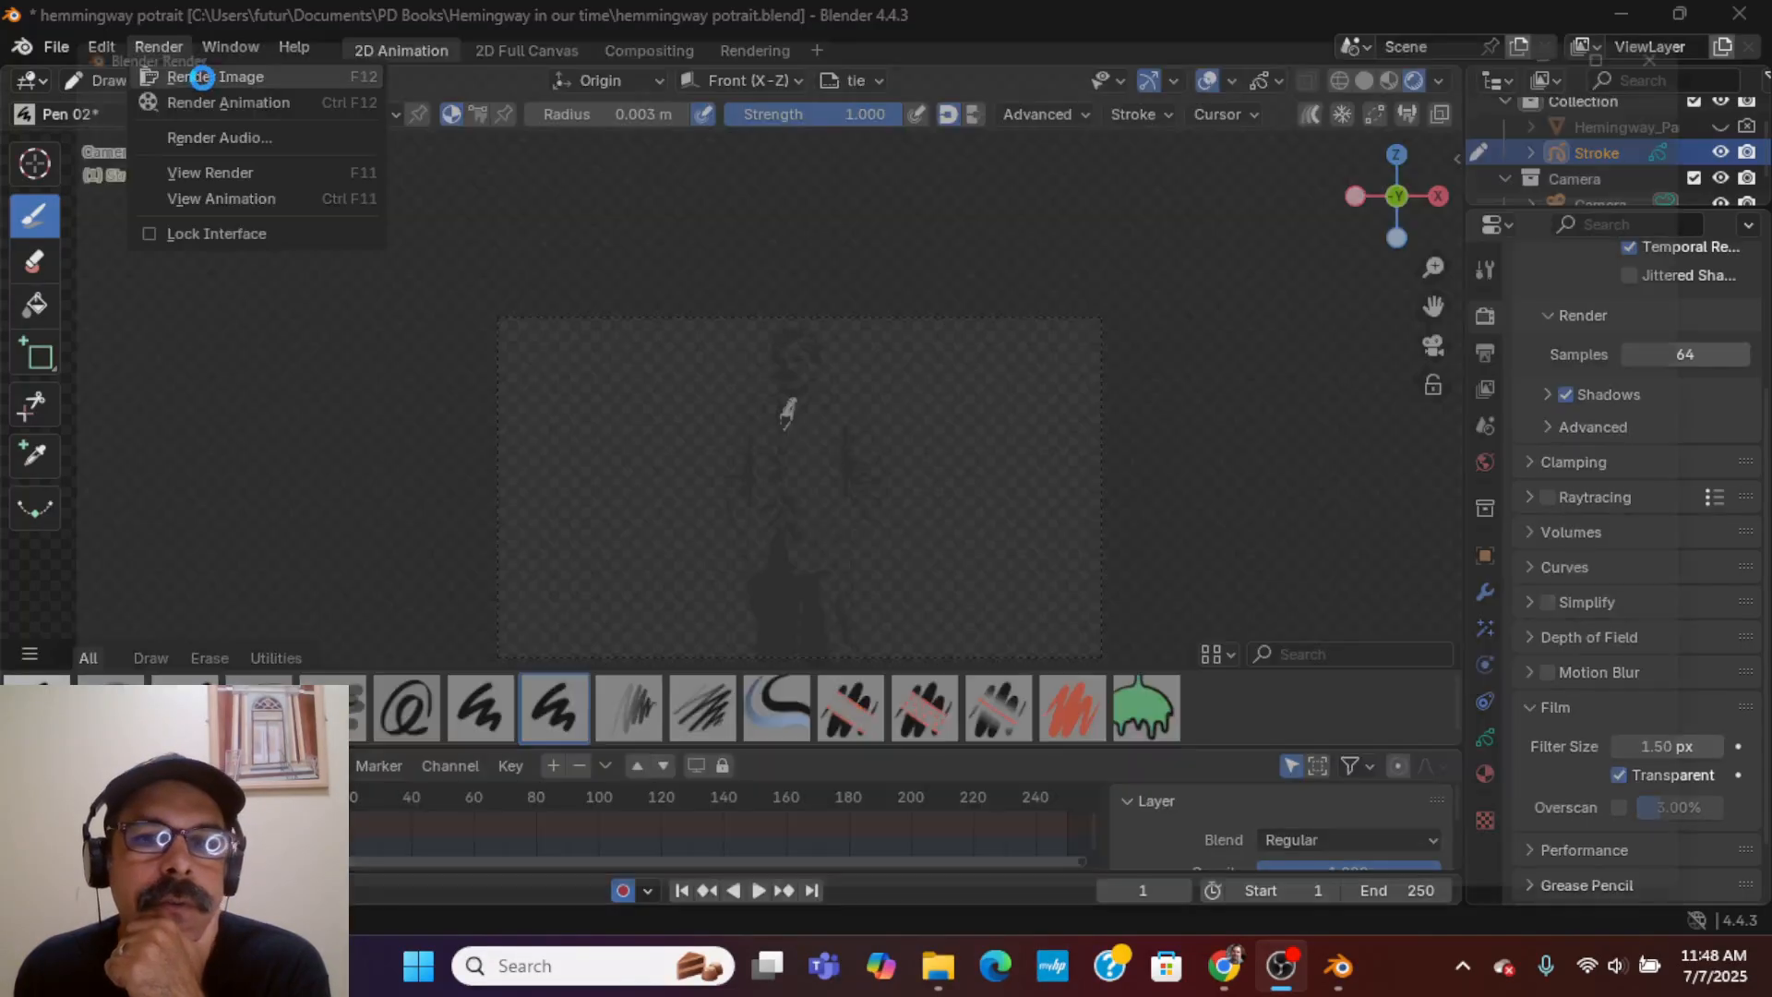
click(200, 79)
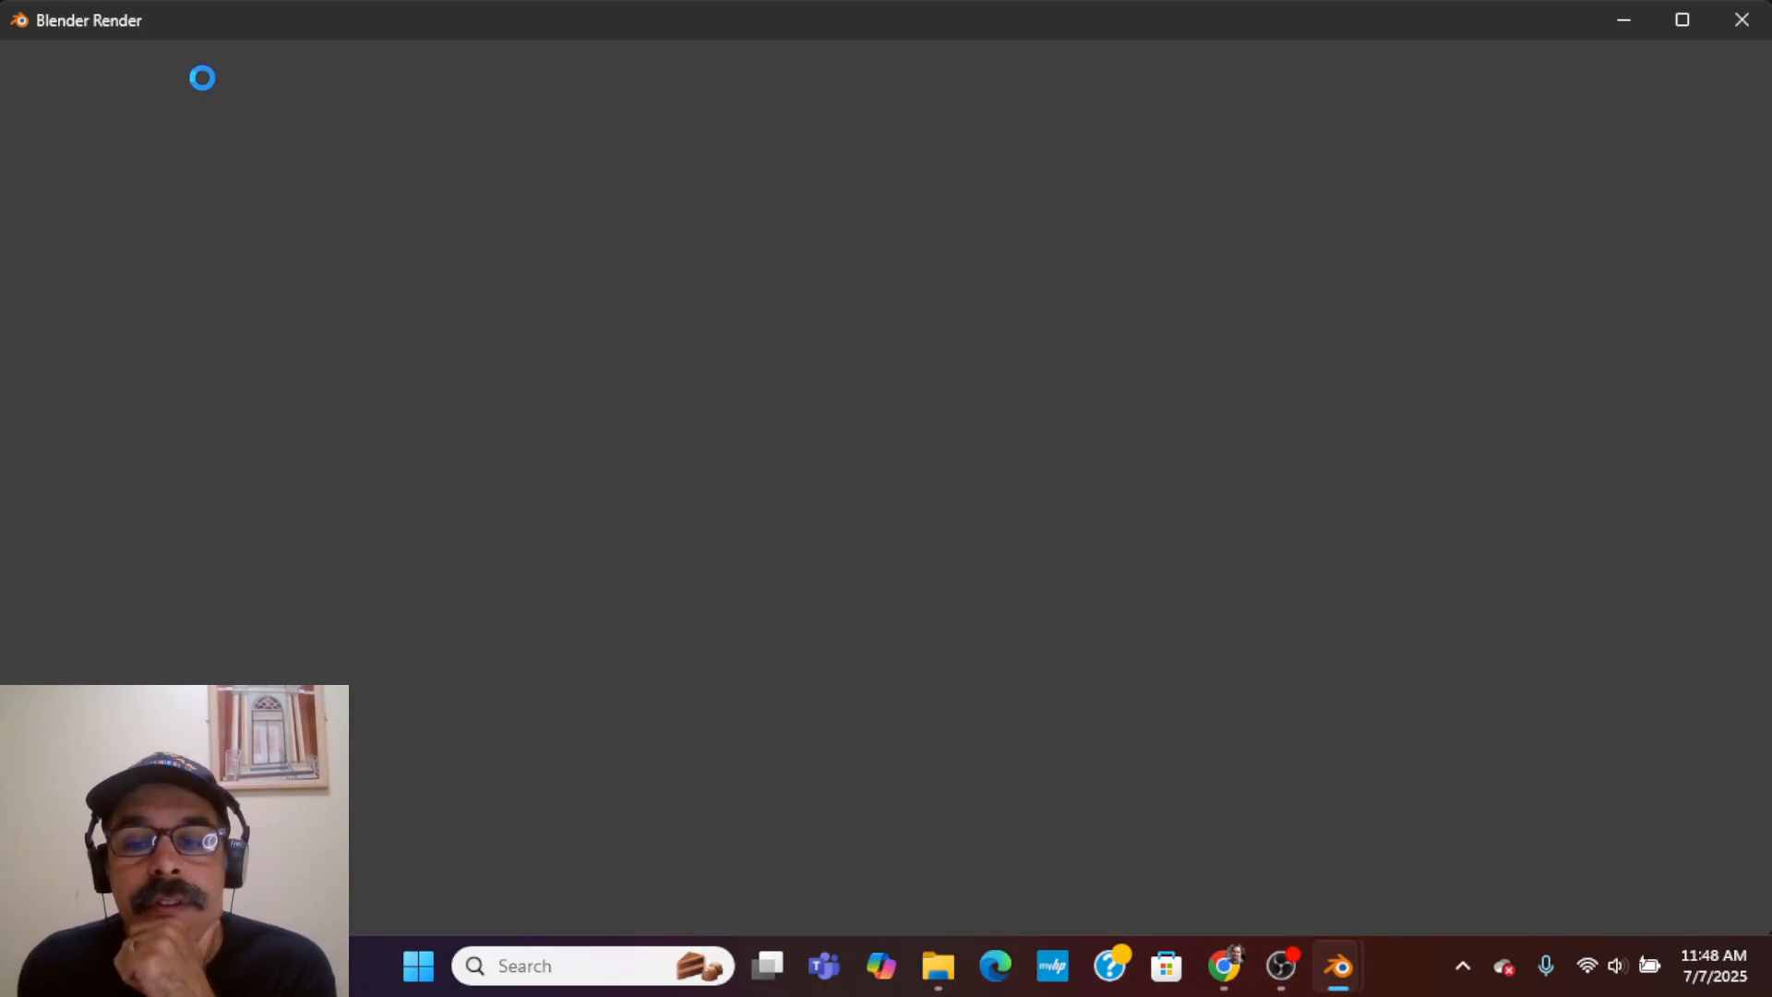
scroll(757, 466, down, 3)
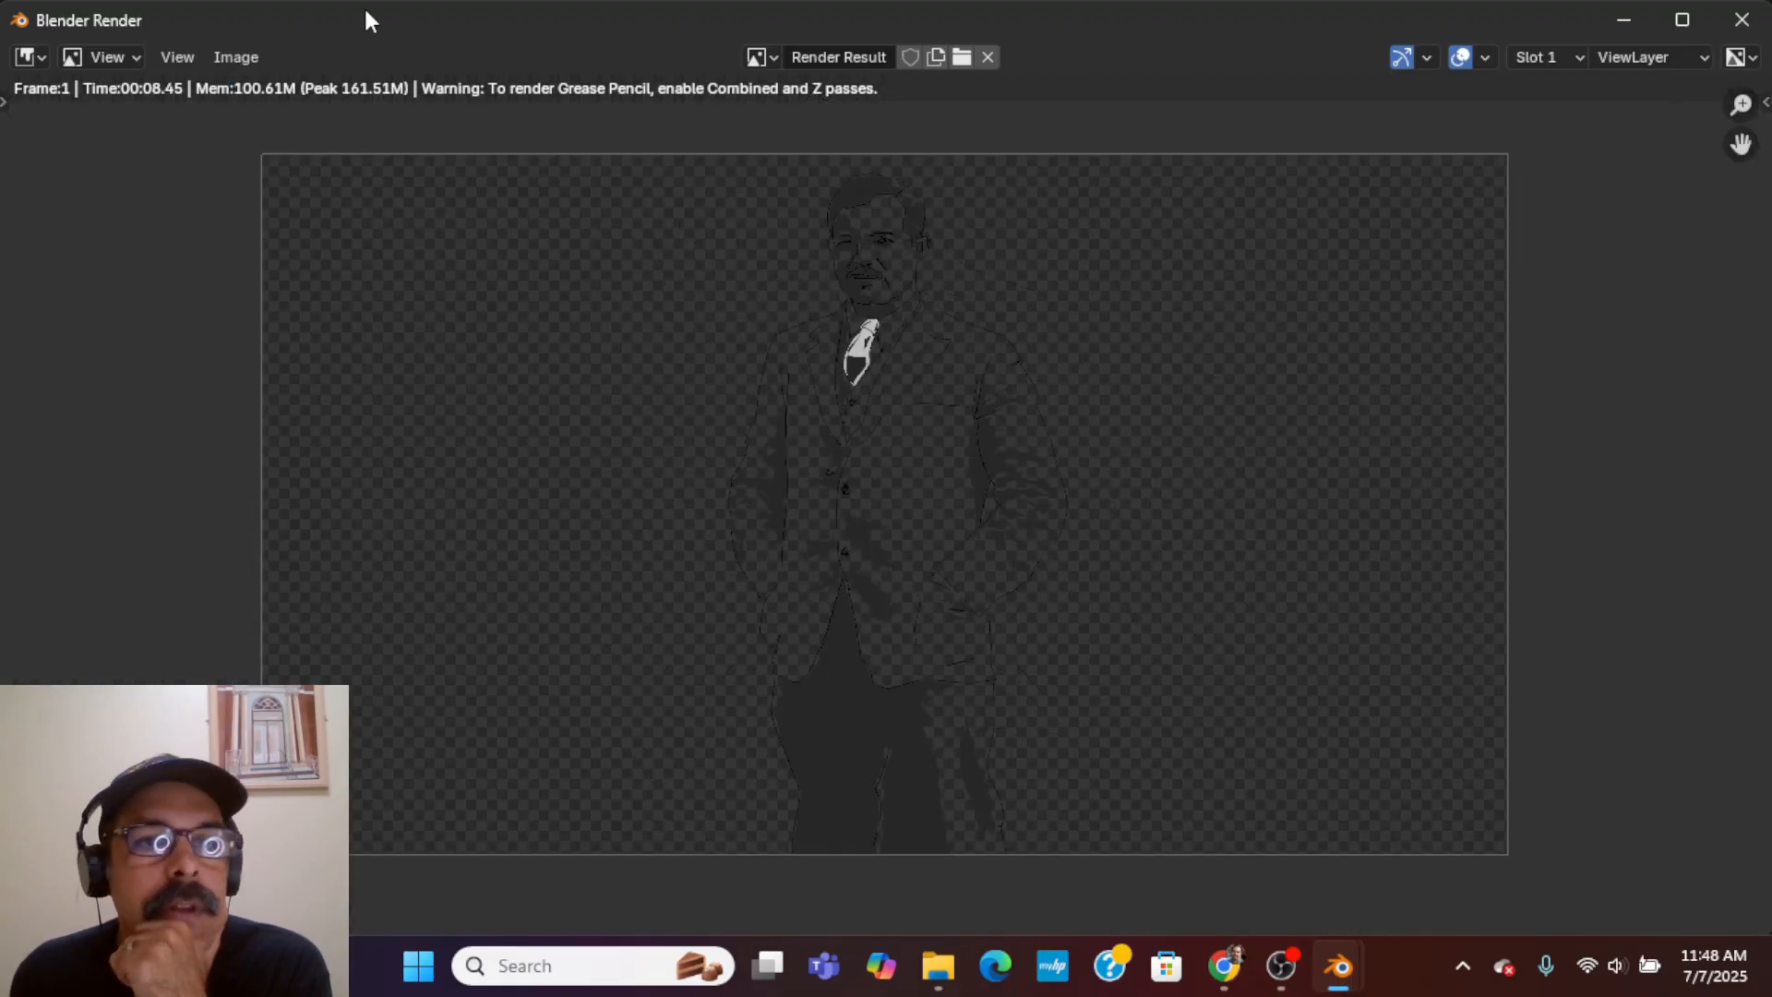
- Save the rendered image as "Hemmingway Illustration.png" in the Hemingway in our time folder
click(237, 58)
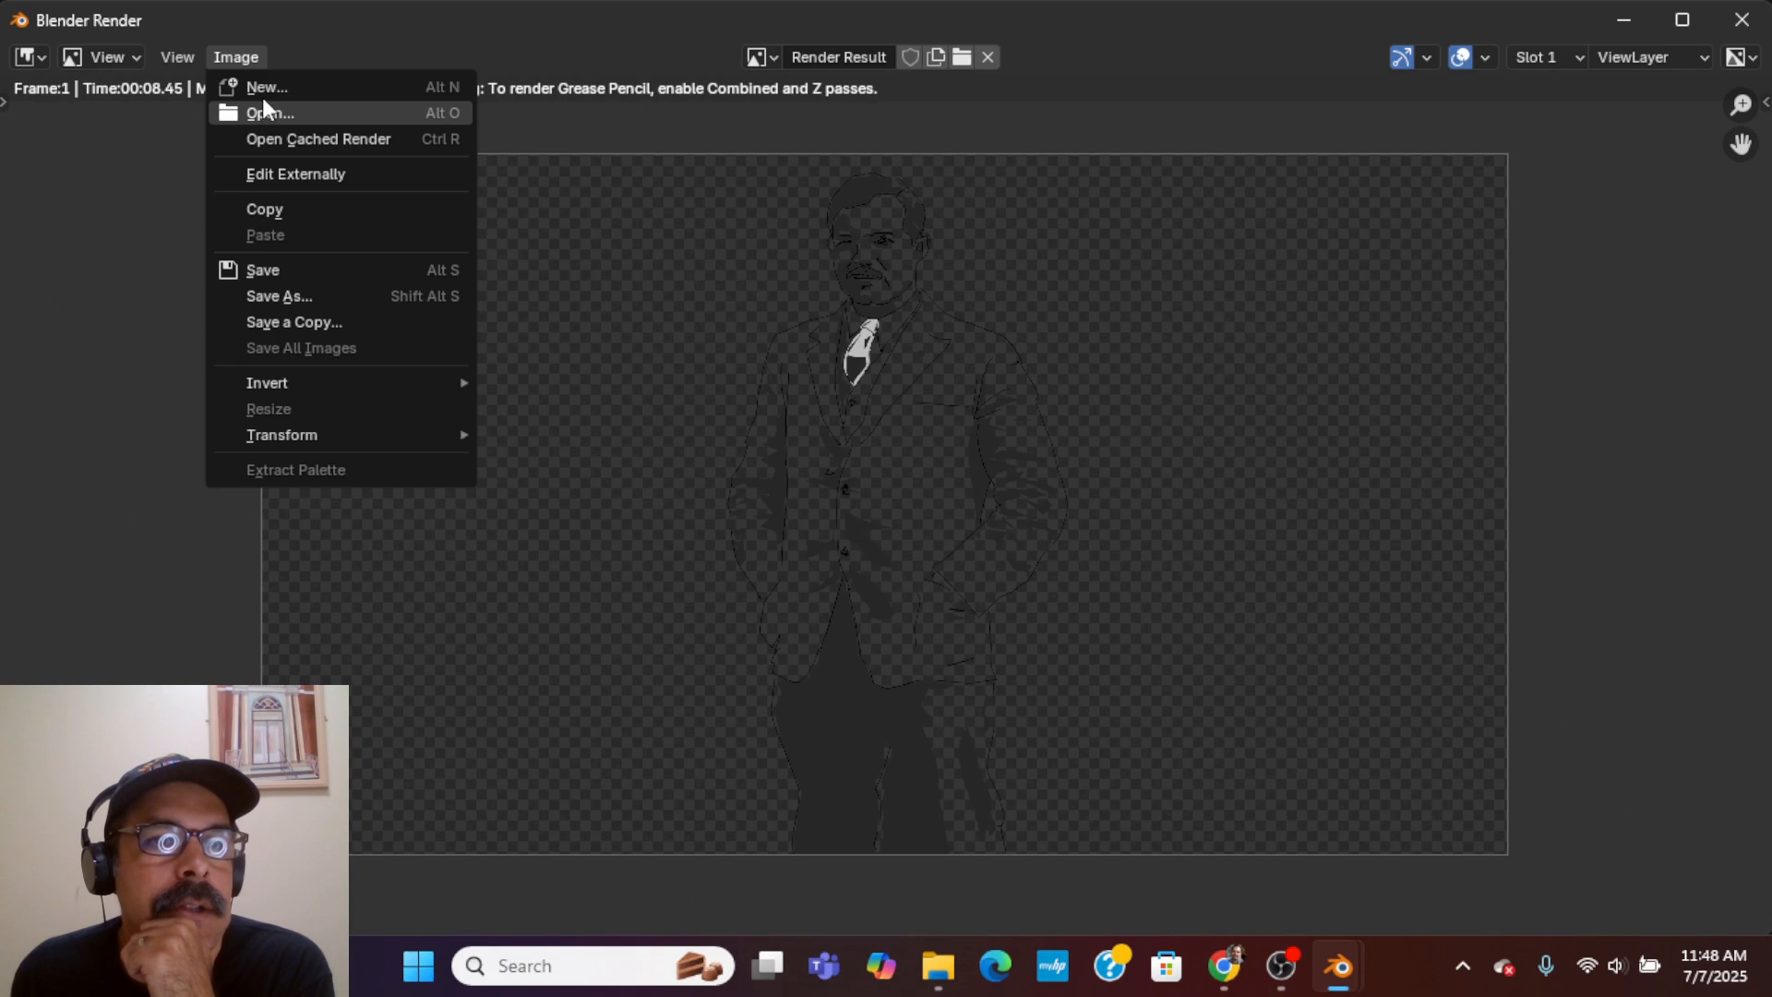
click(292, 295)
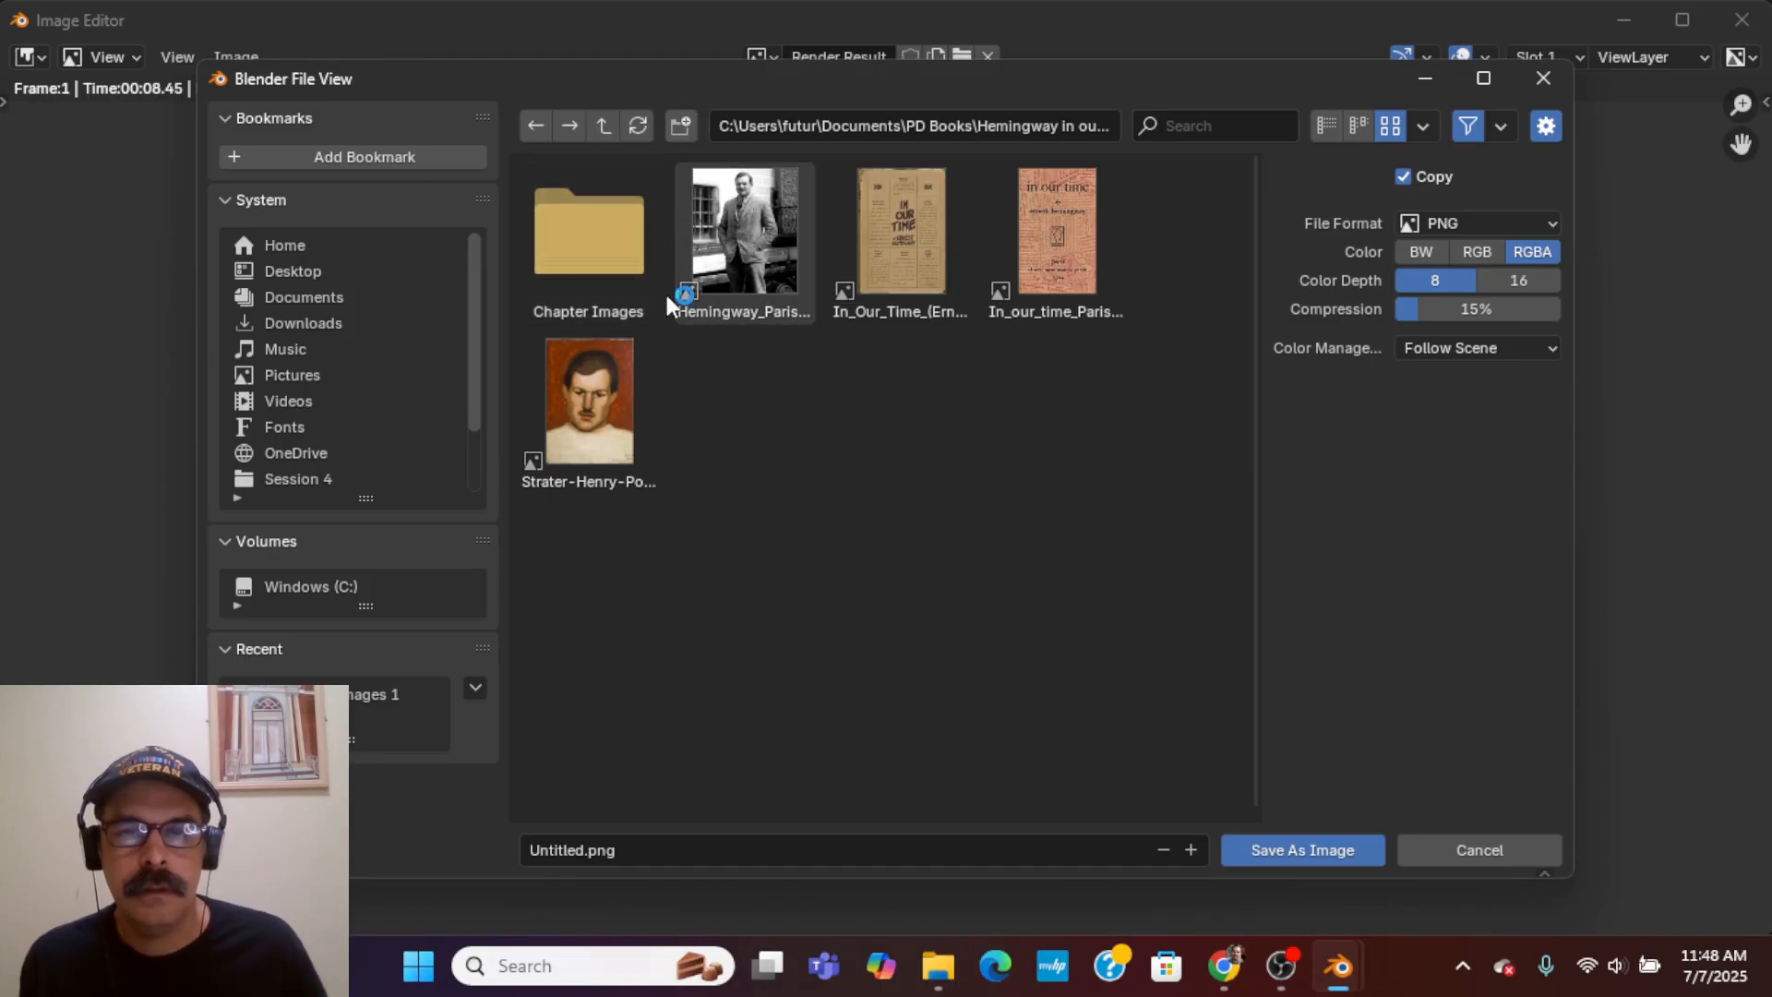
click(581, 848)
click(582, 849)
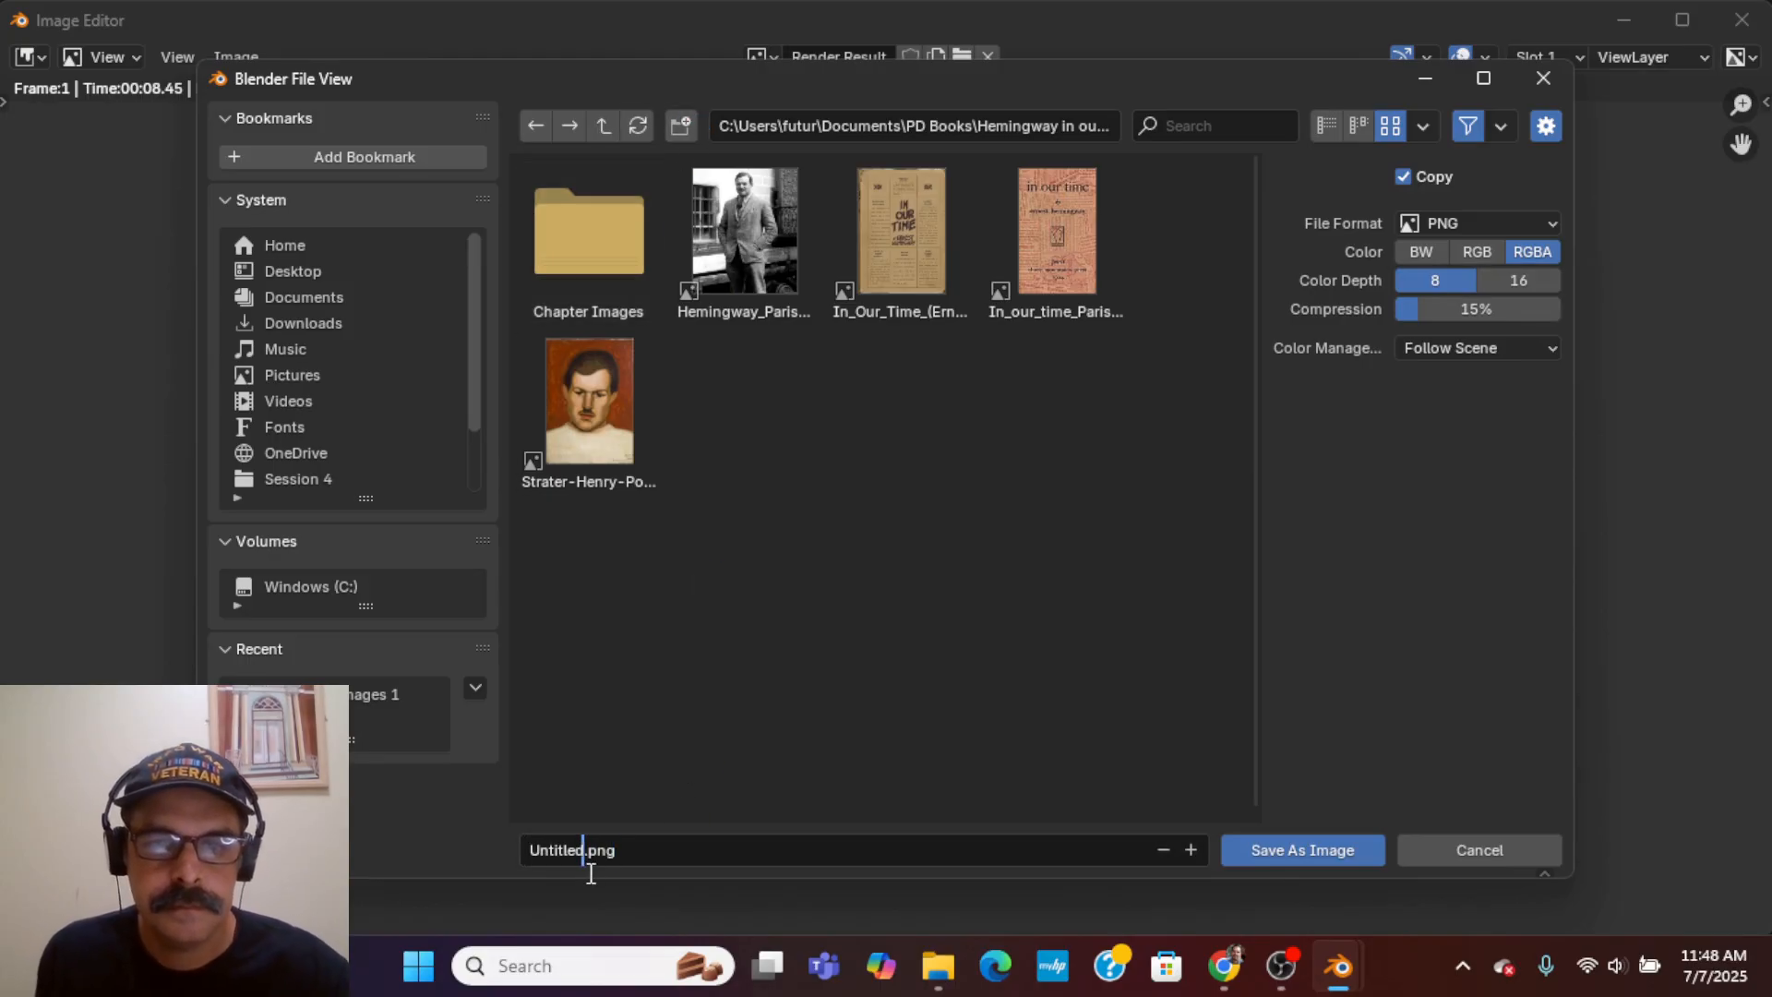
key(BackSpace)
key(BackSpace)
key(BackSpace)
key(BackSpace)
key(BackSpace)
key(BackSpace)
key(BackSpace)
key(BackSpace)
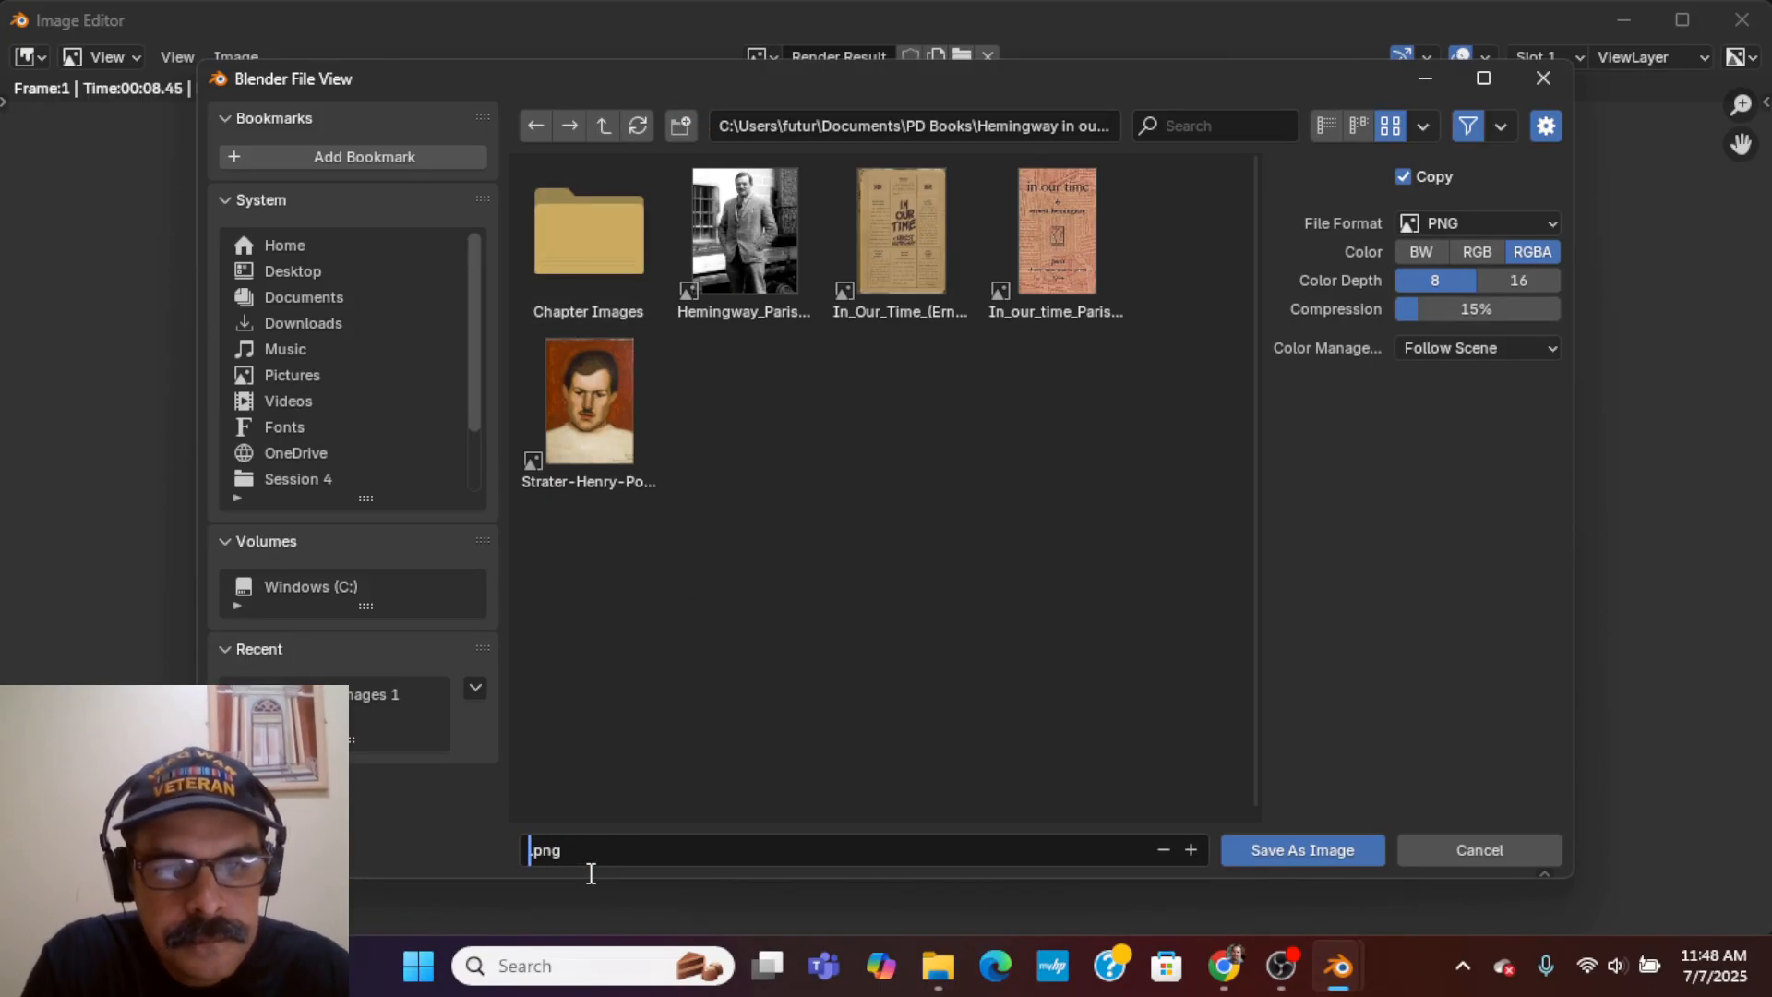
text(Hemm)
text(ingway II)
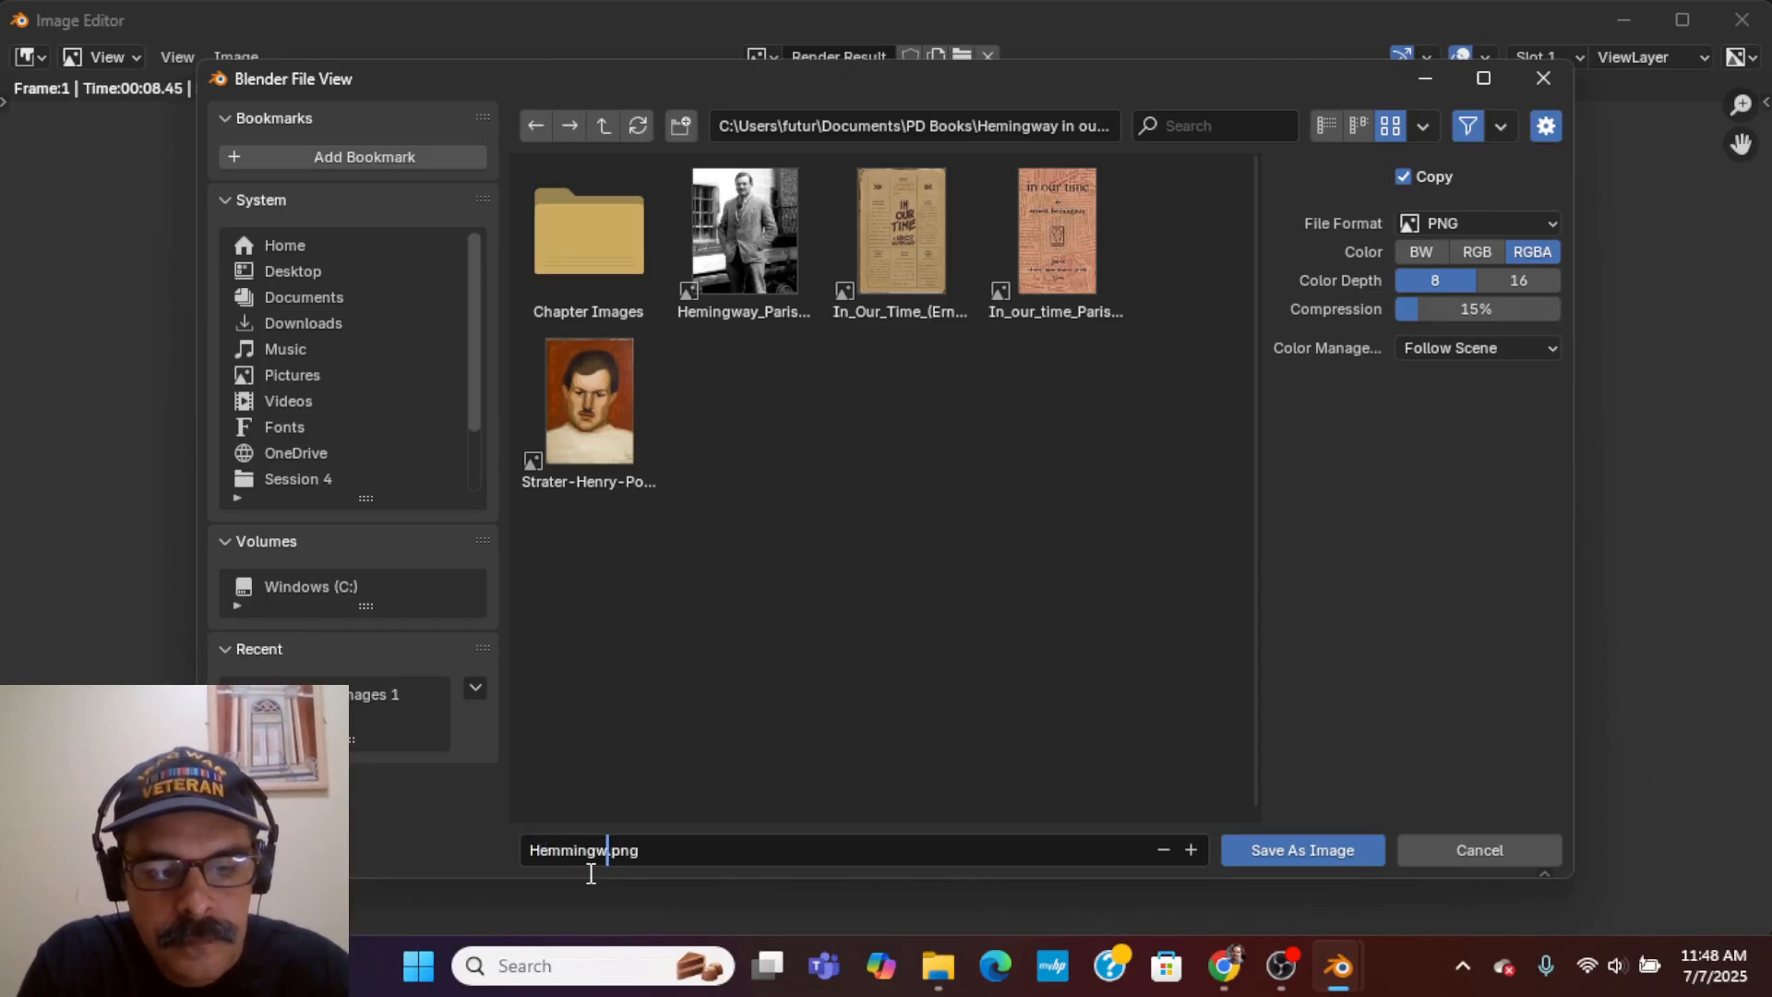
text(lustration)
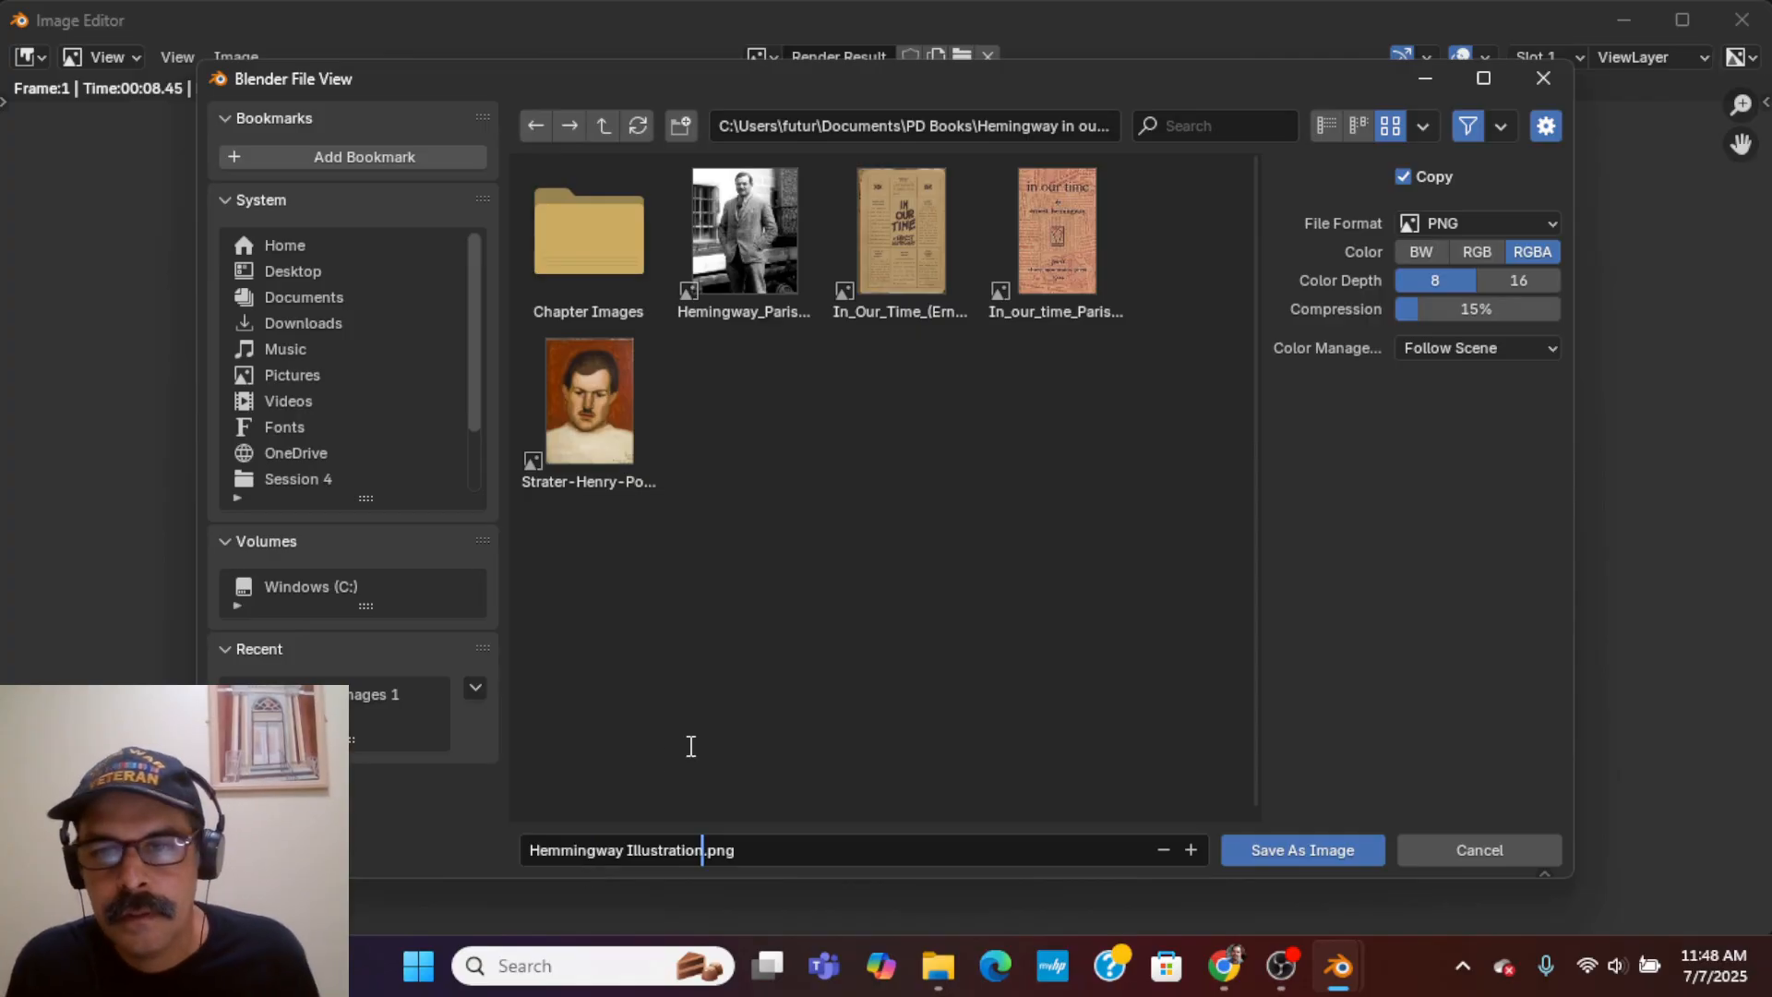
click(1288, 854)
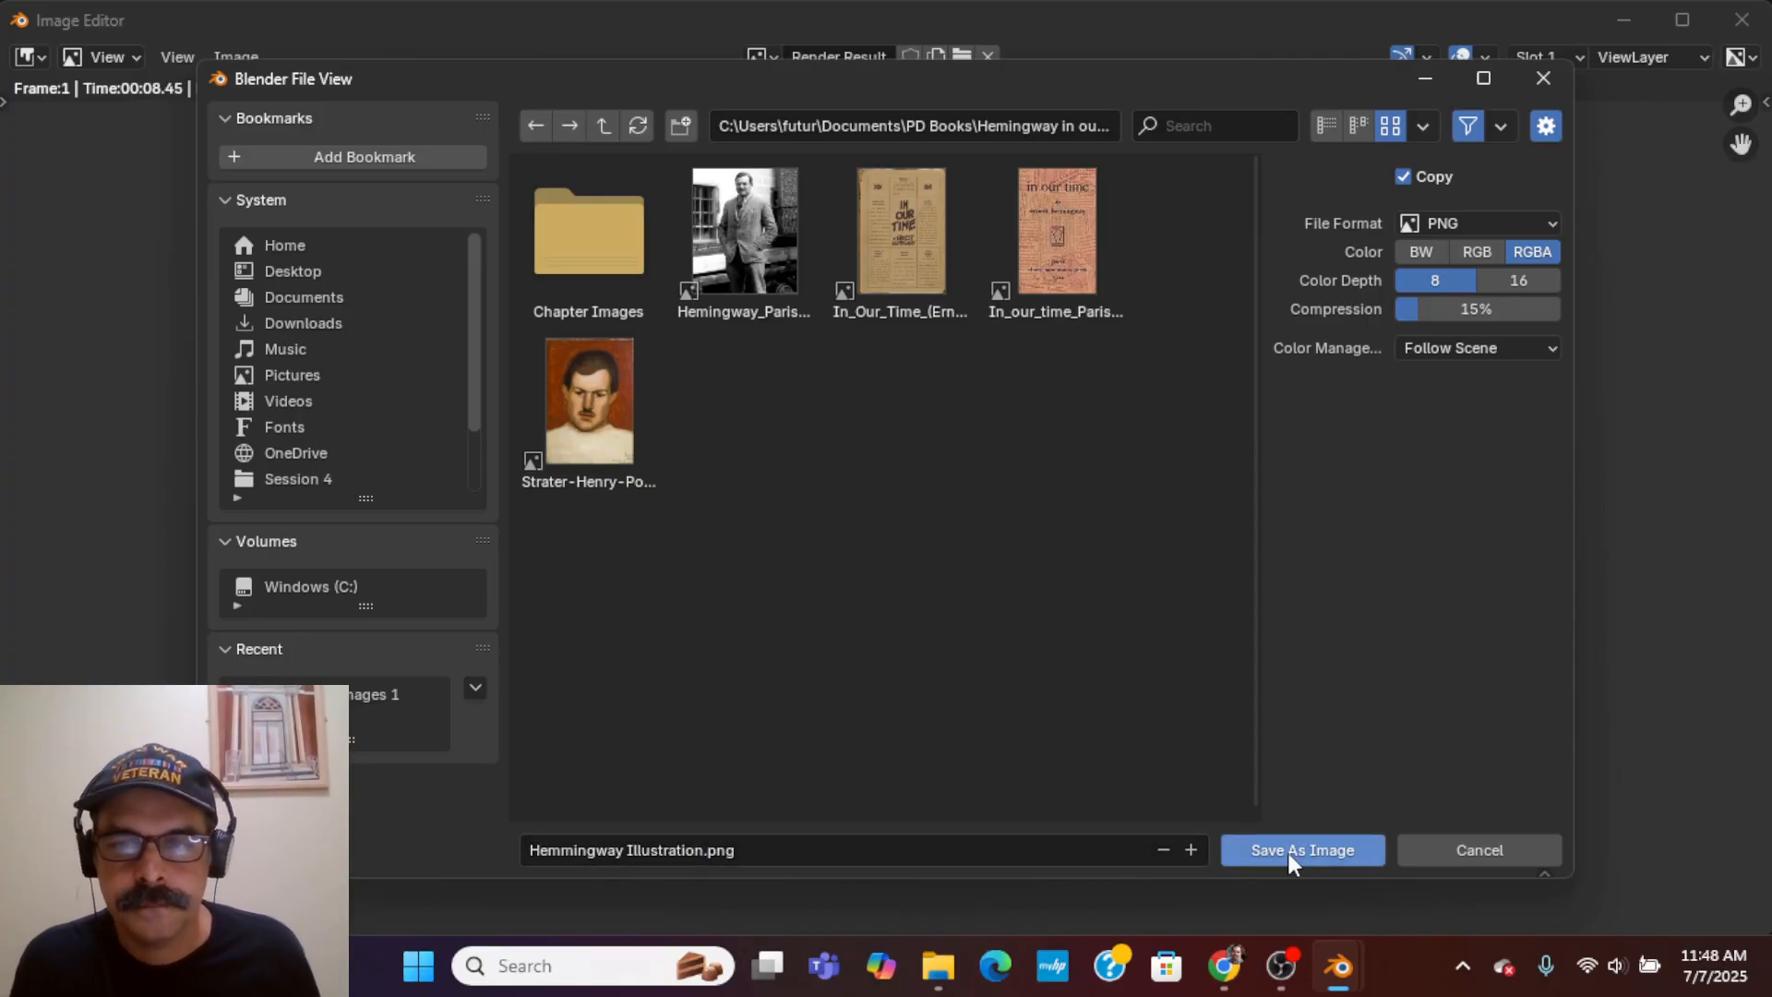
click(1288, 853)
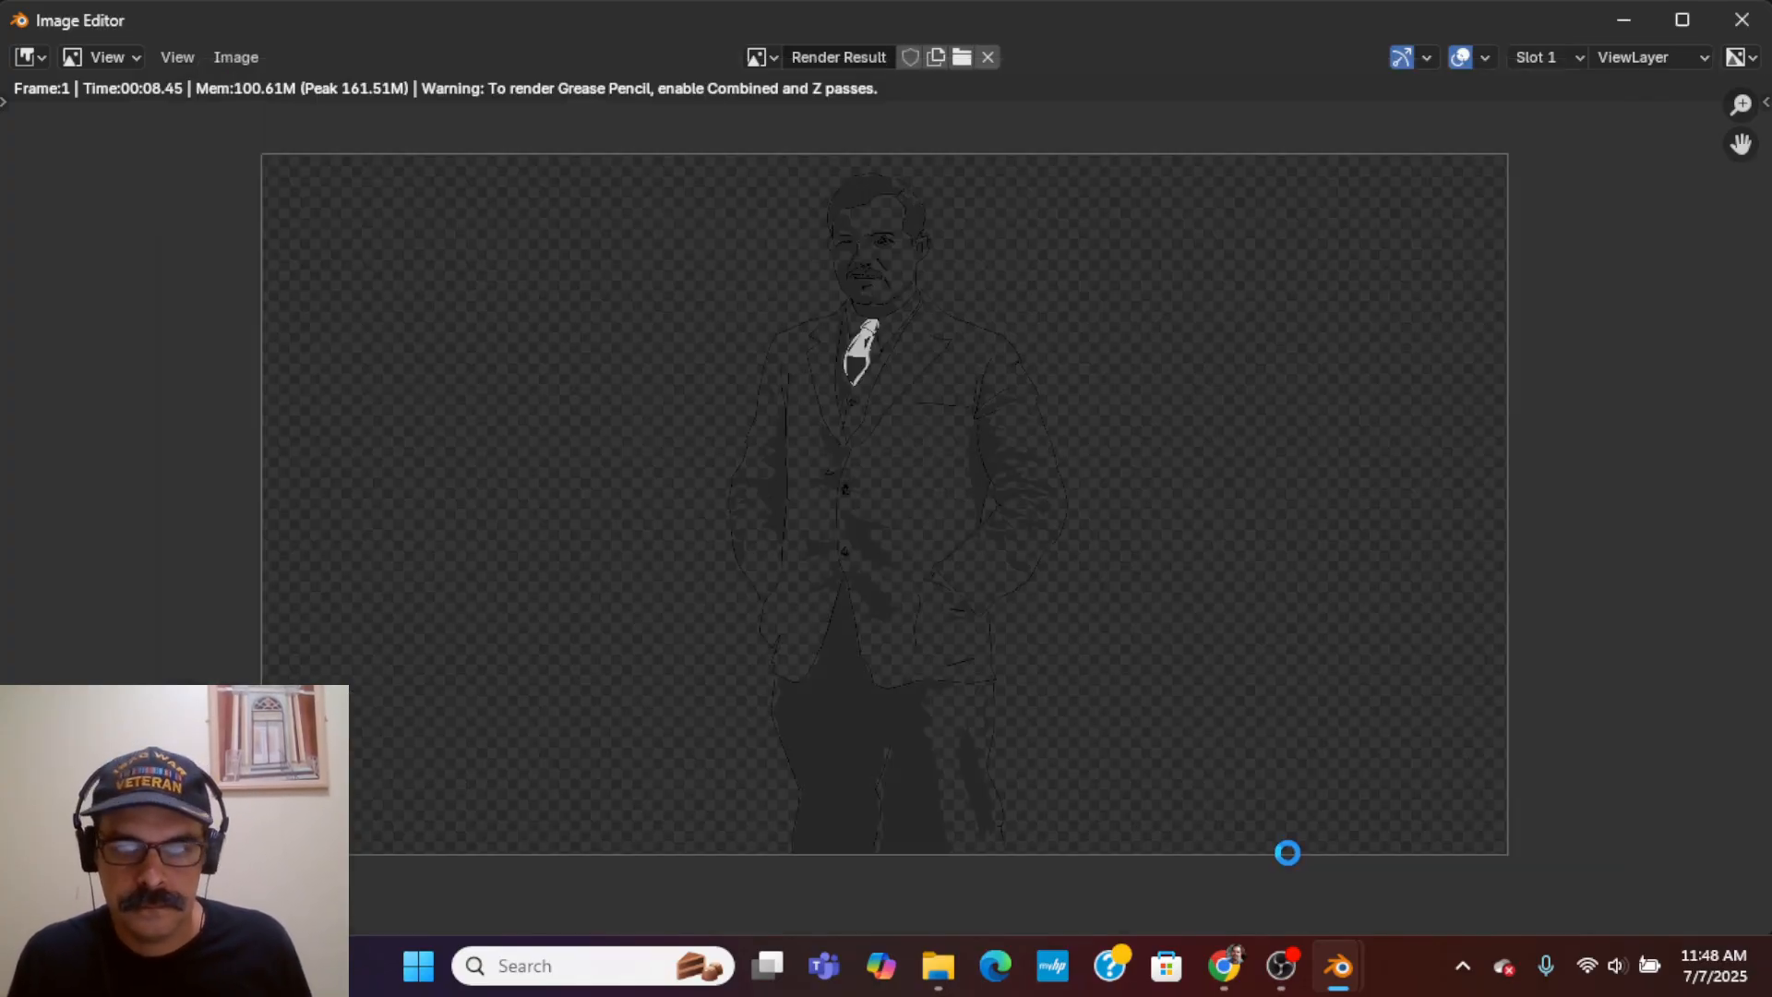
- Close the render window, save the portrait file and quit Blender
click(1741, 19)
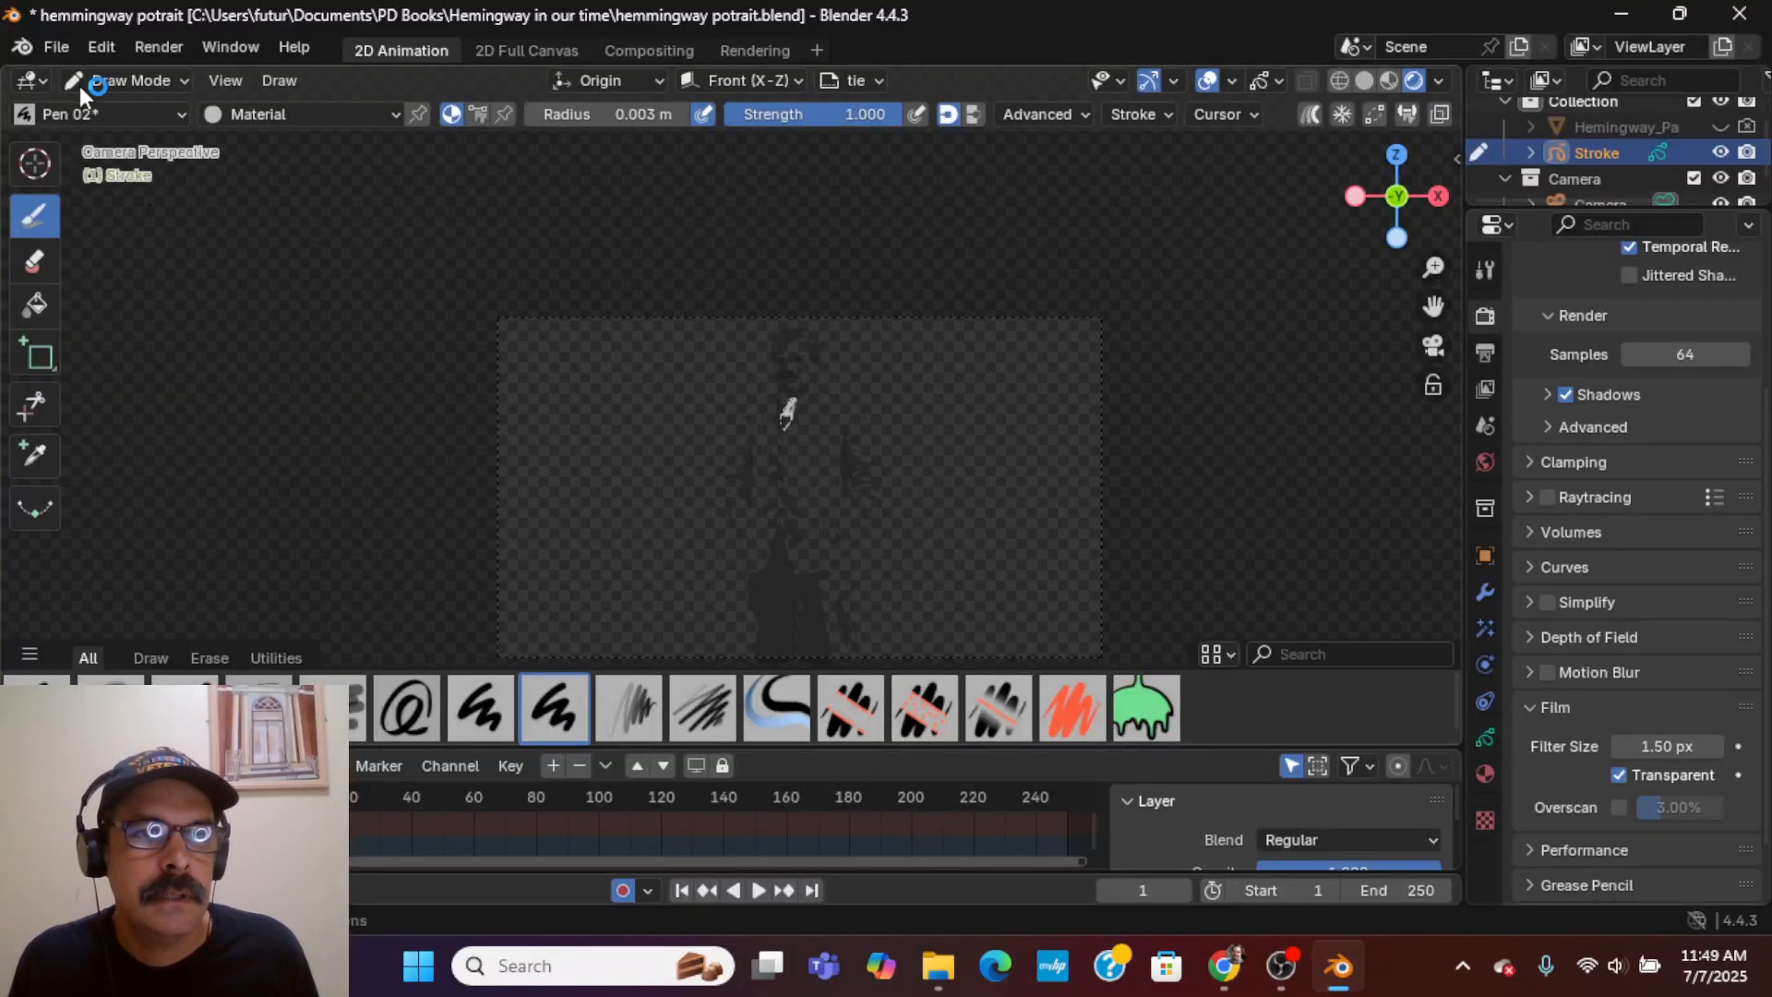
click(58, 48)
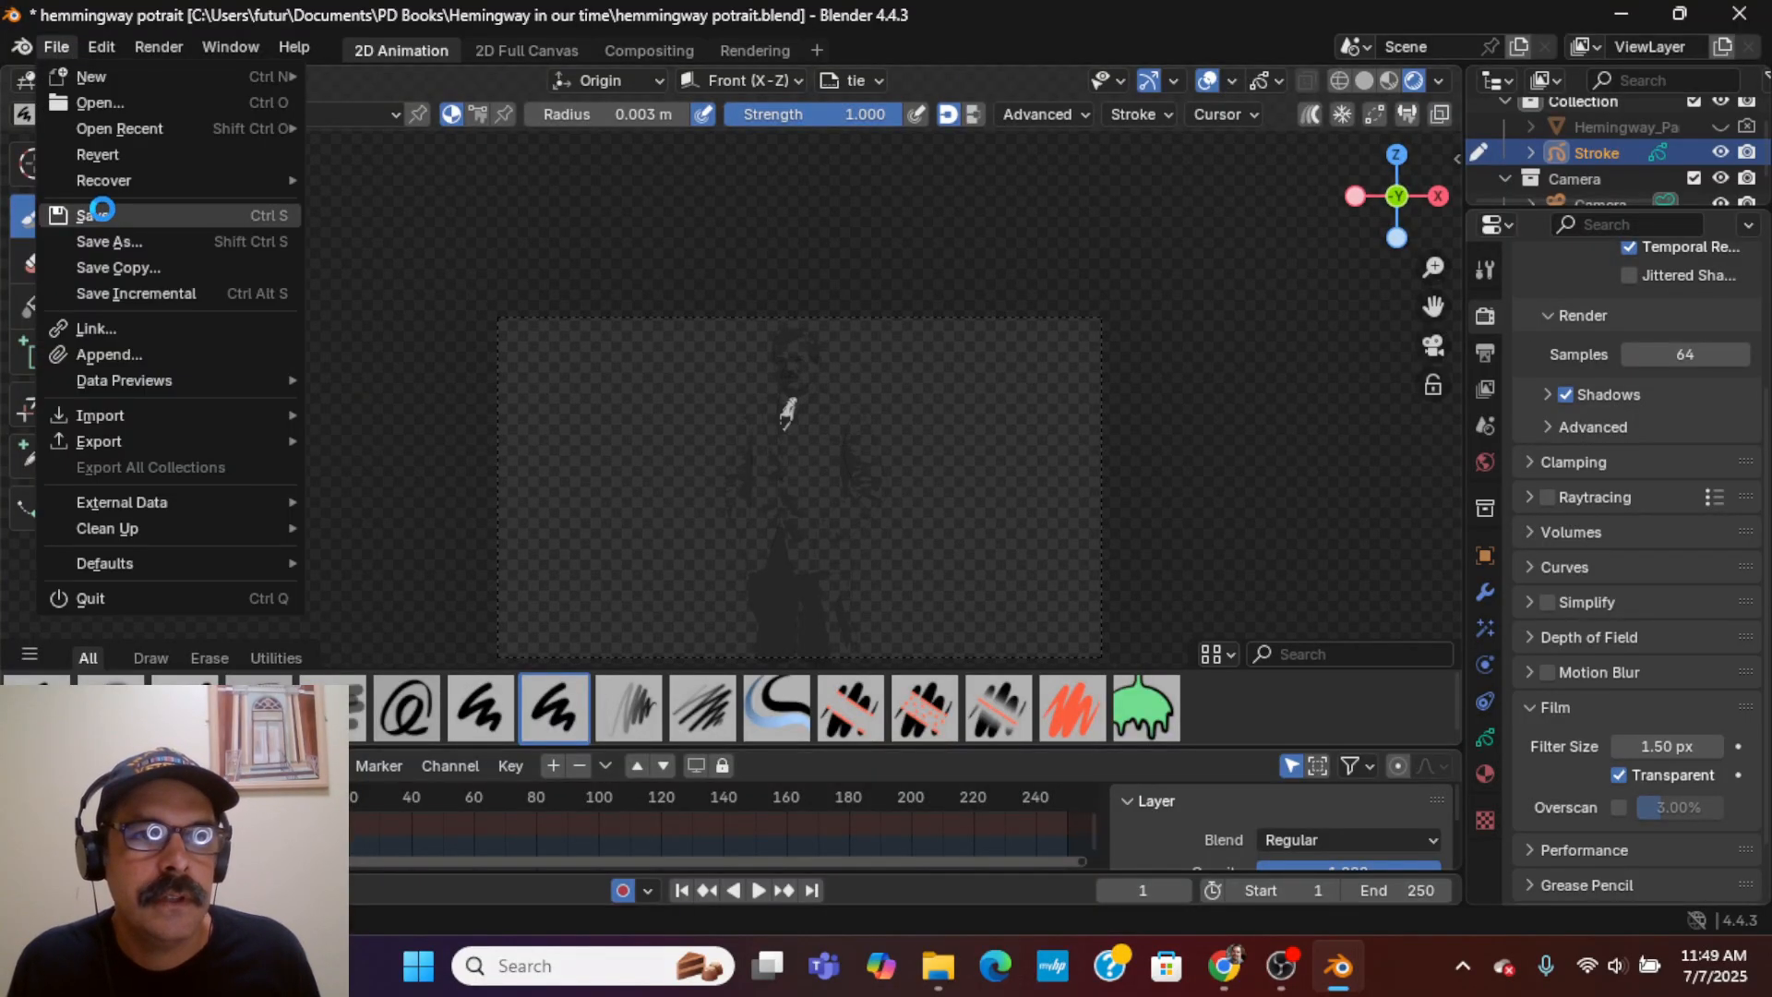
click(100, 212)
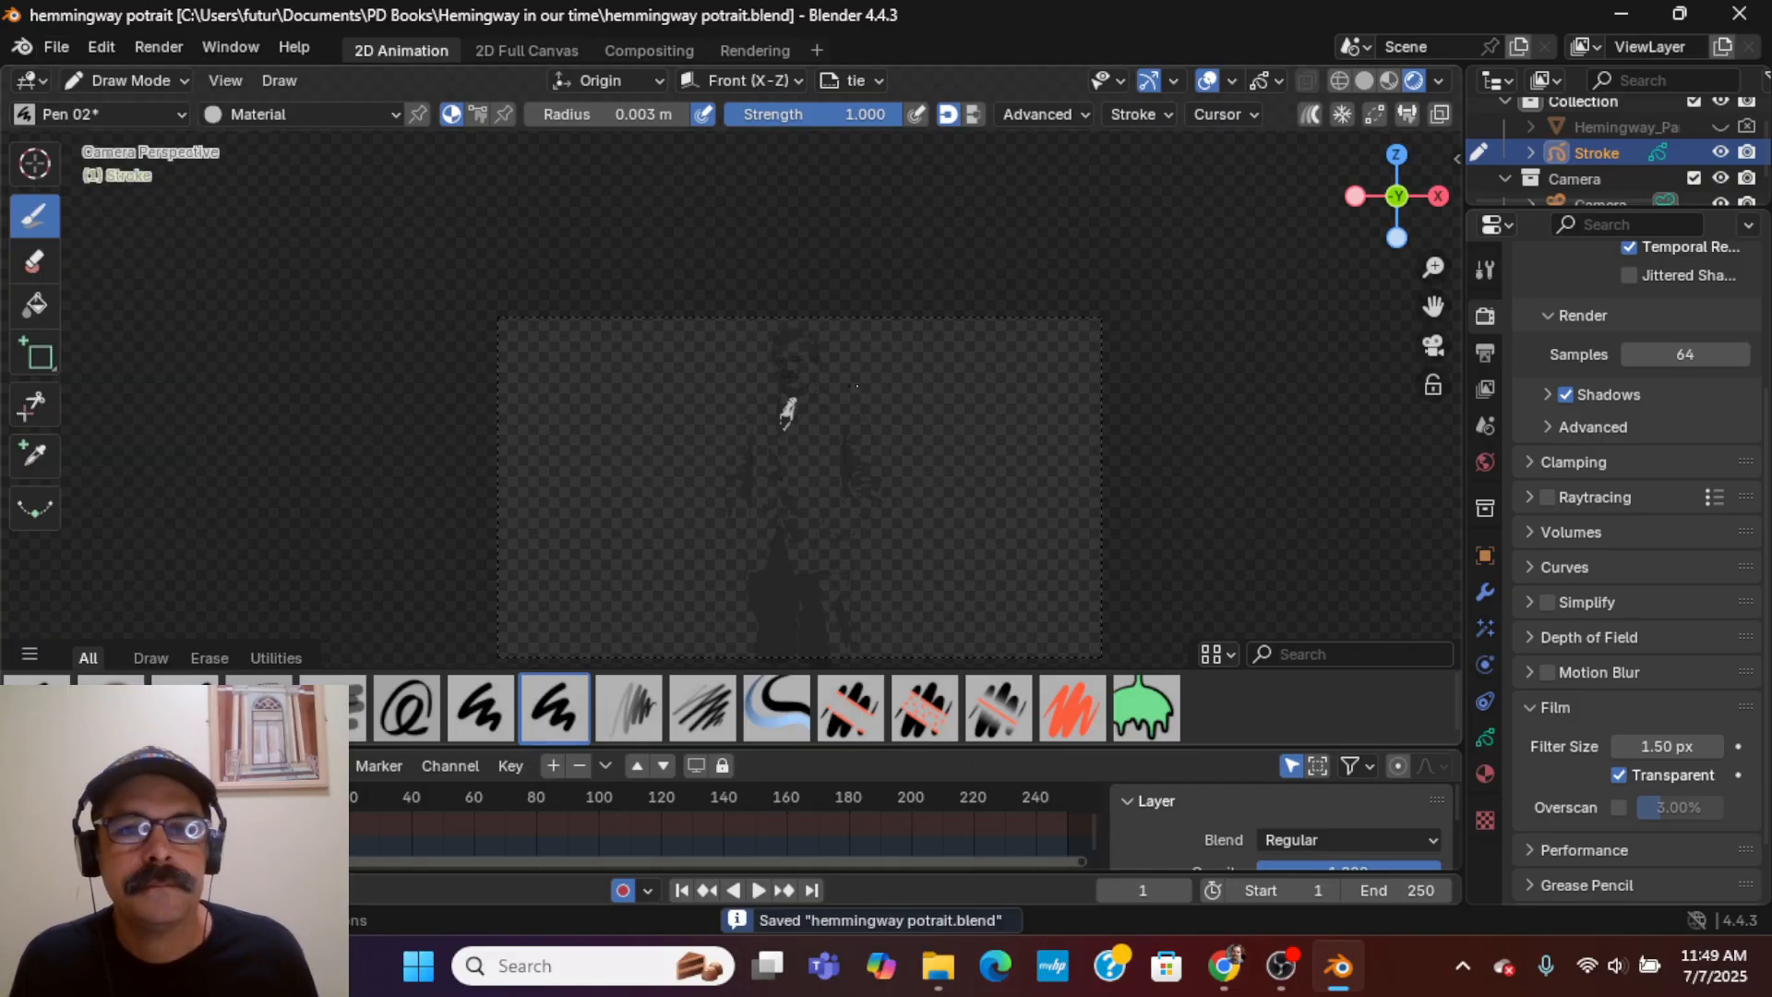
key(ctrl+q)
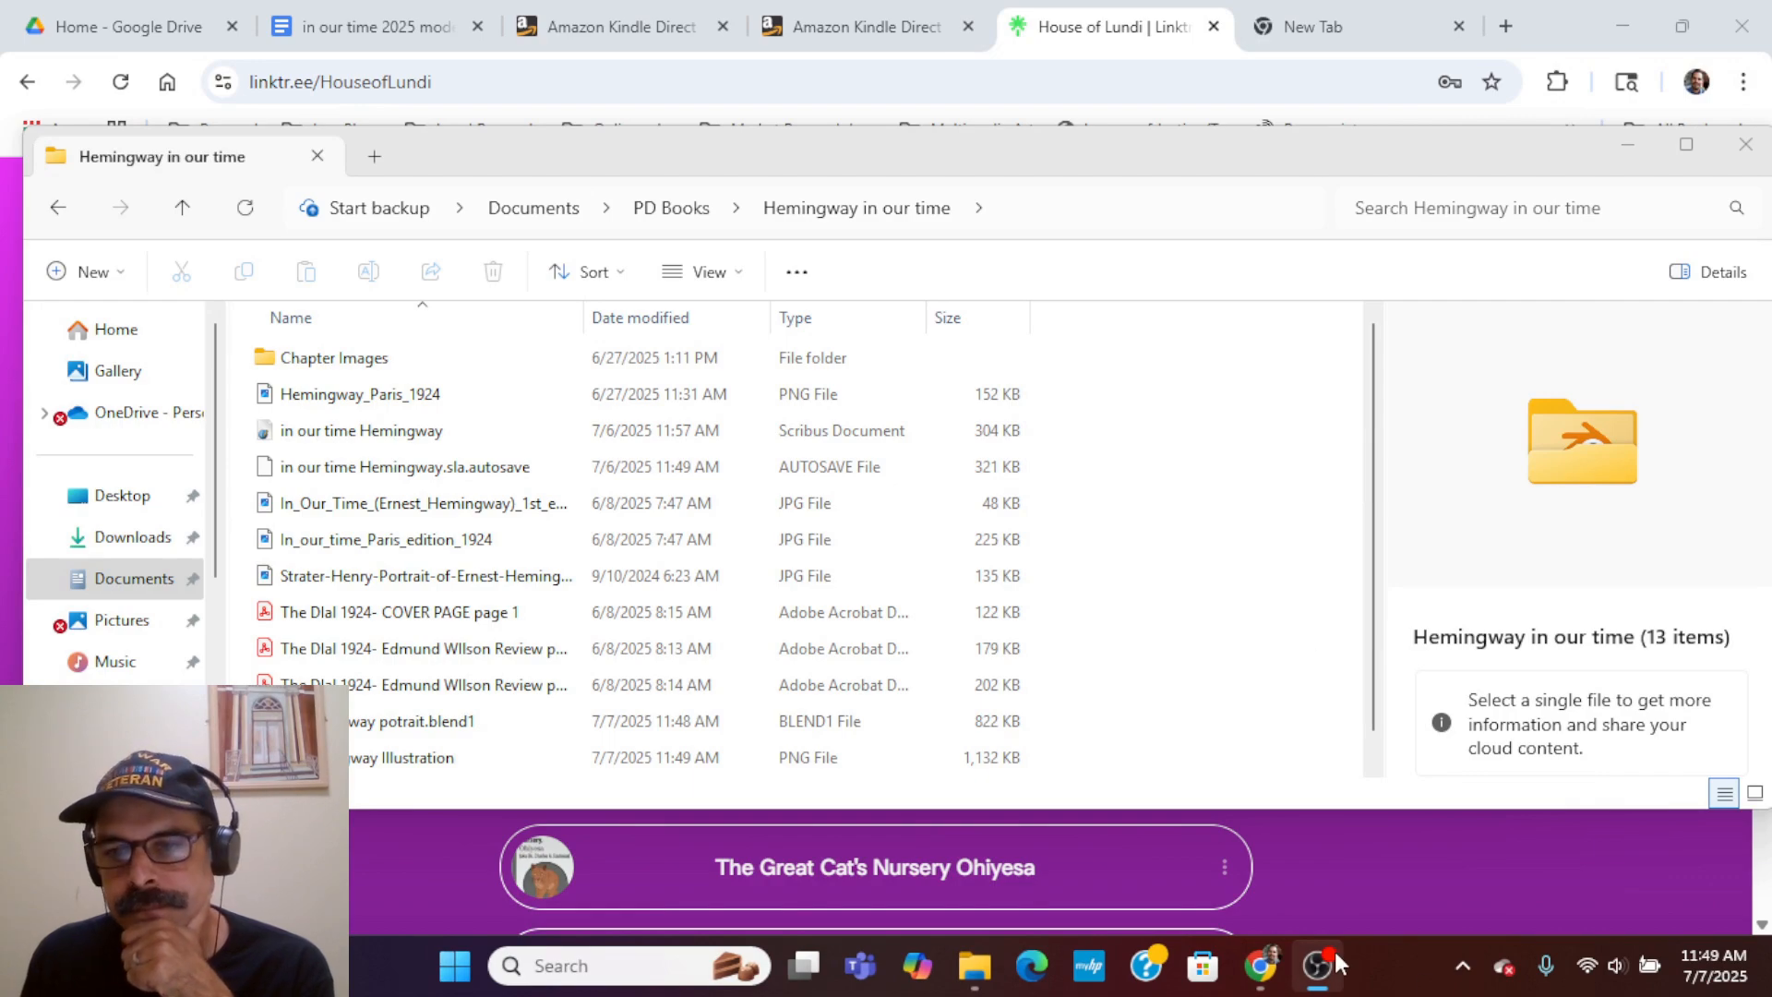
- Switch to File Explorer and open the Hemmingway Illustration PNG from the Hemingway in our time folder
click(978, 969)
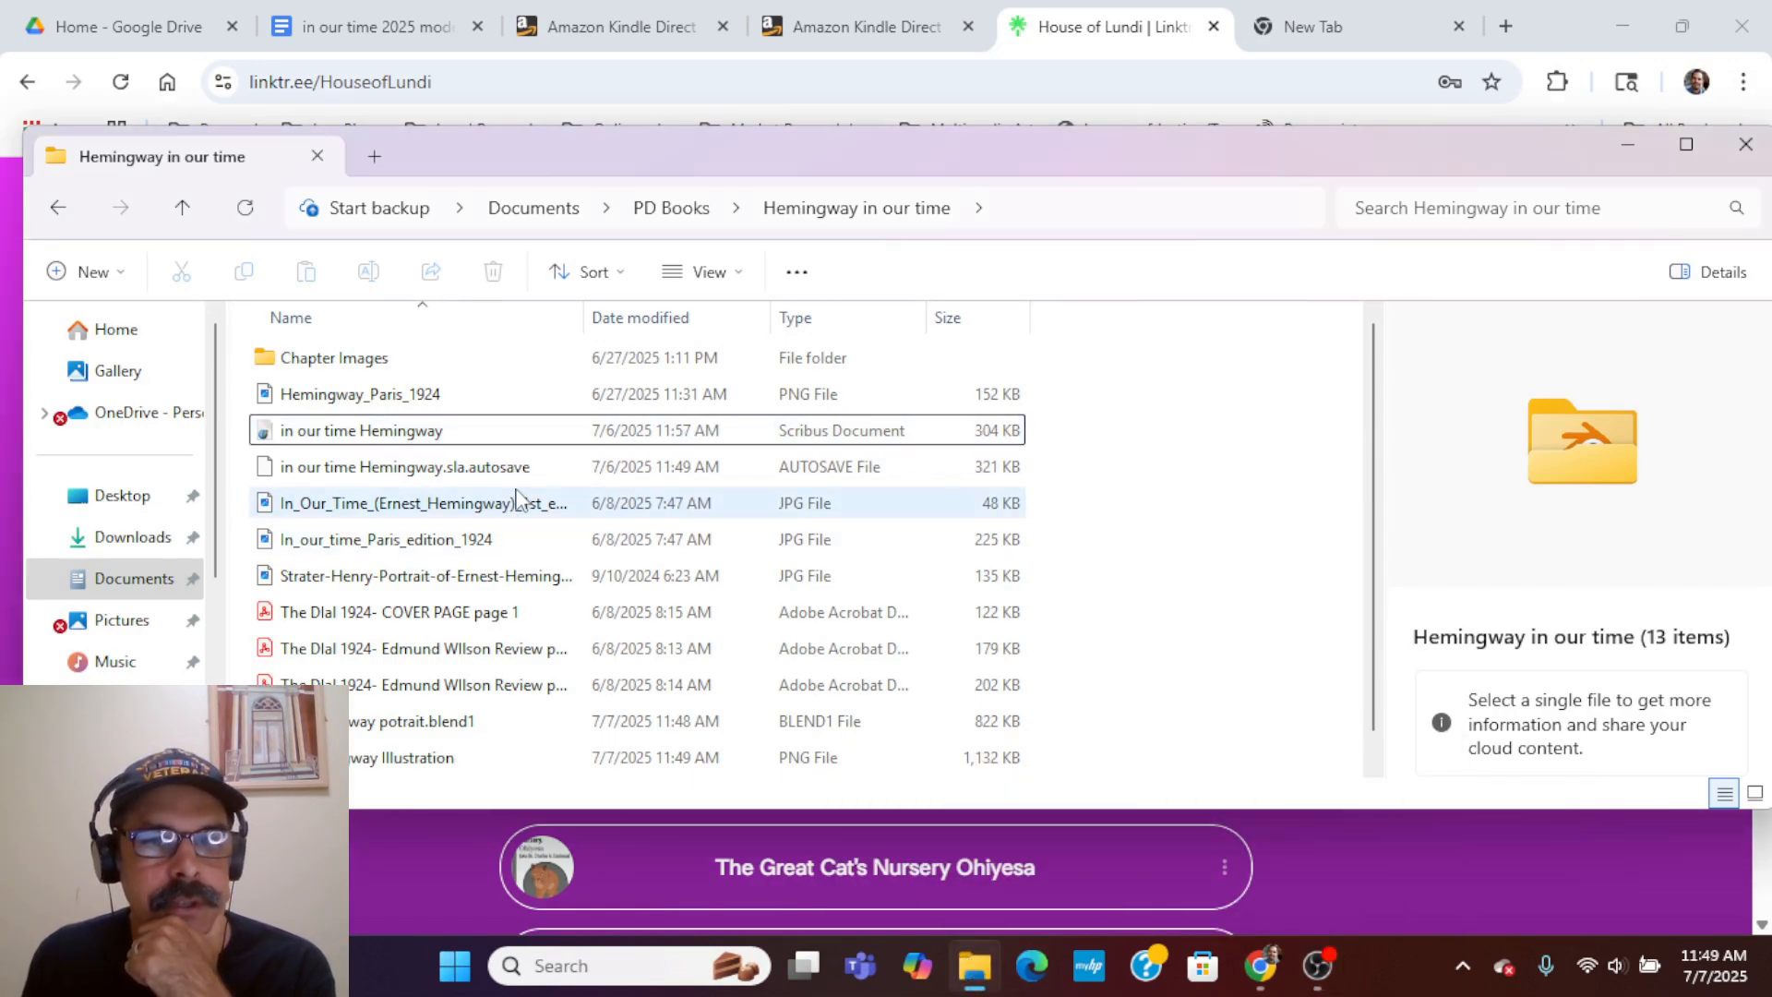
click(393, 759)
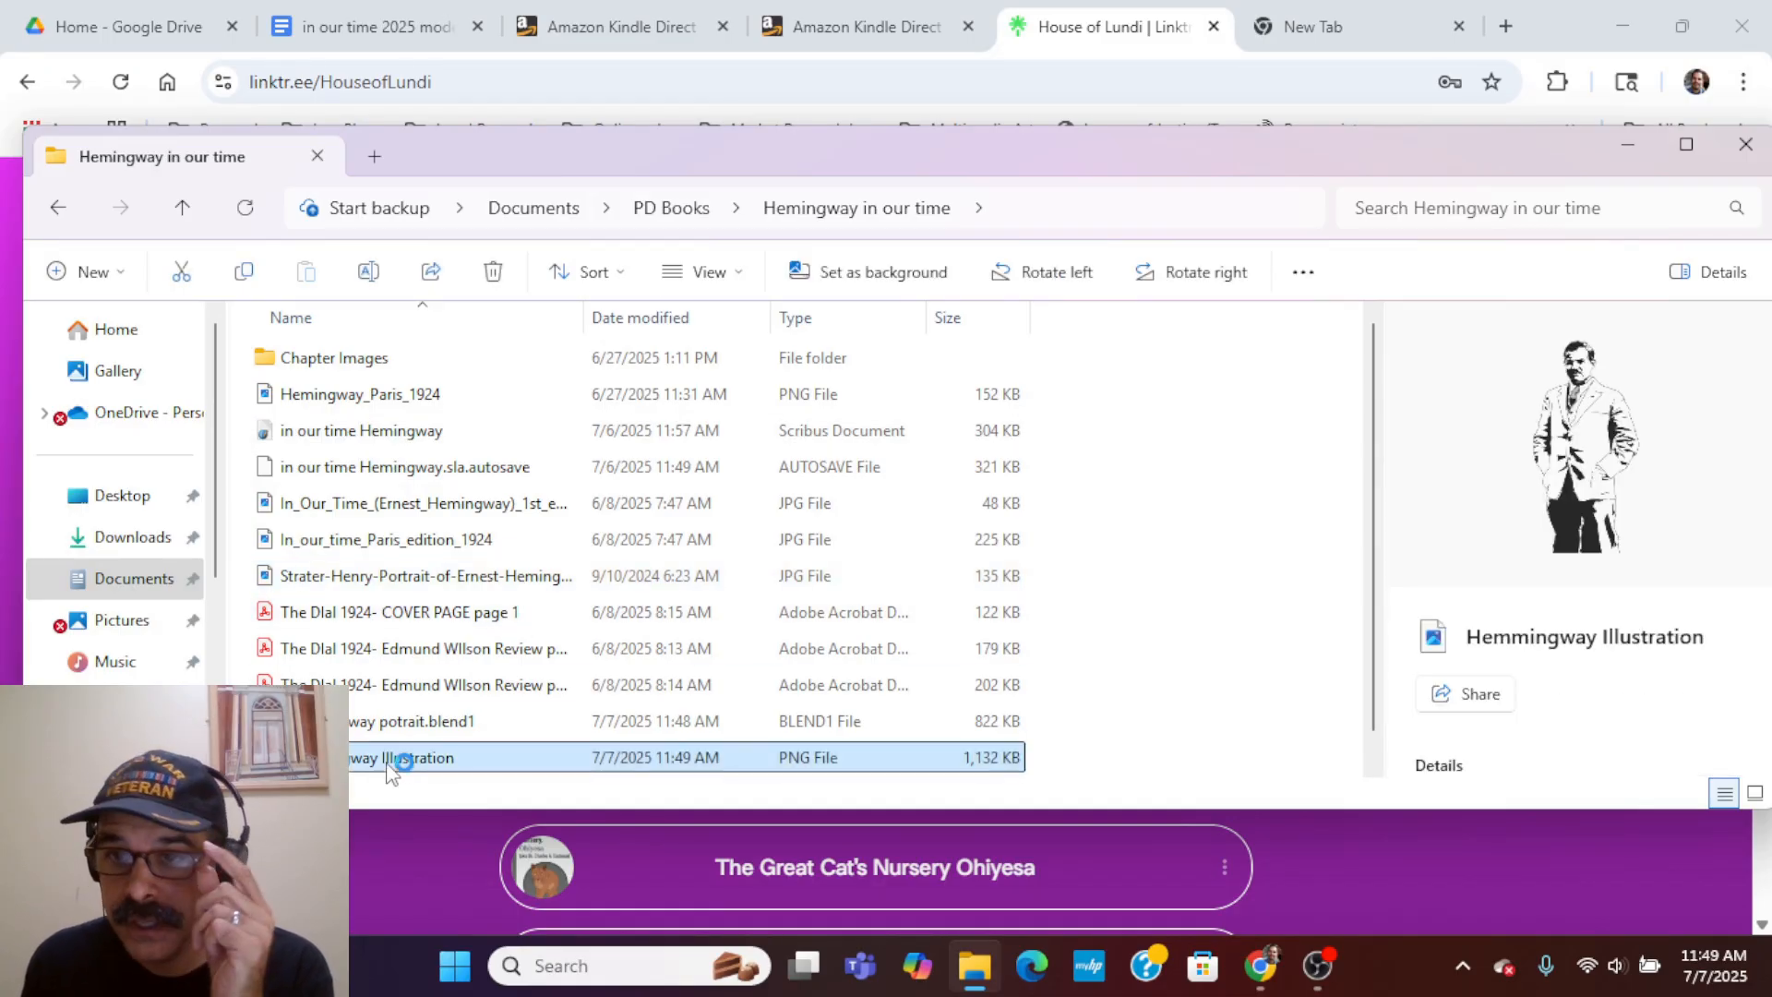
double_click(386, 763)
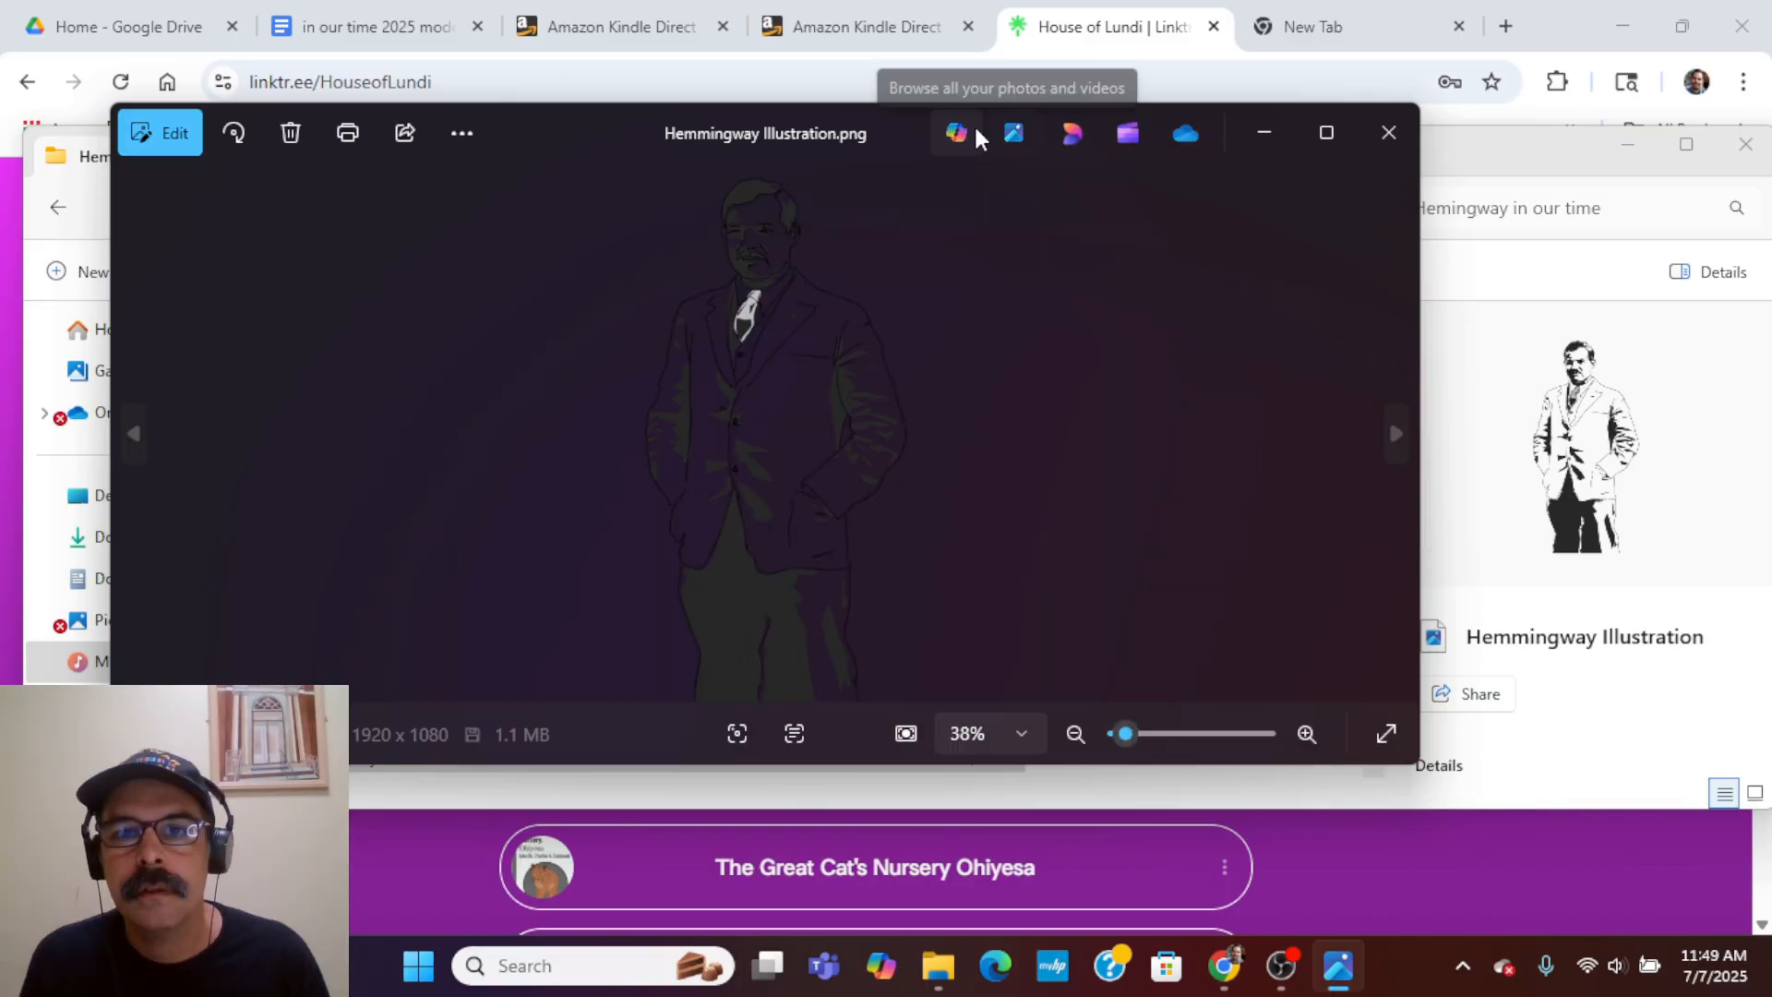
click(956, 135)
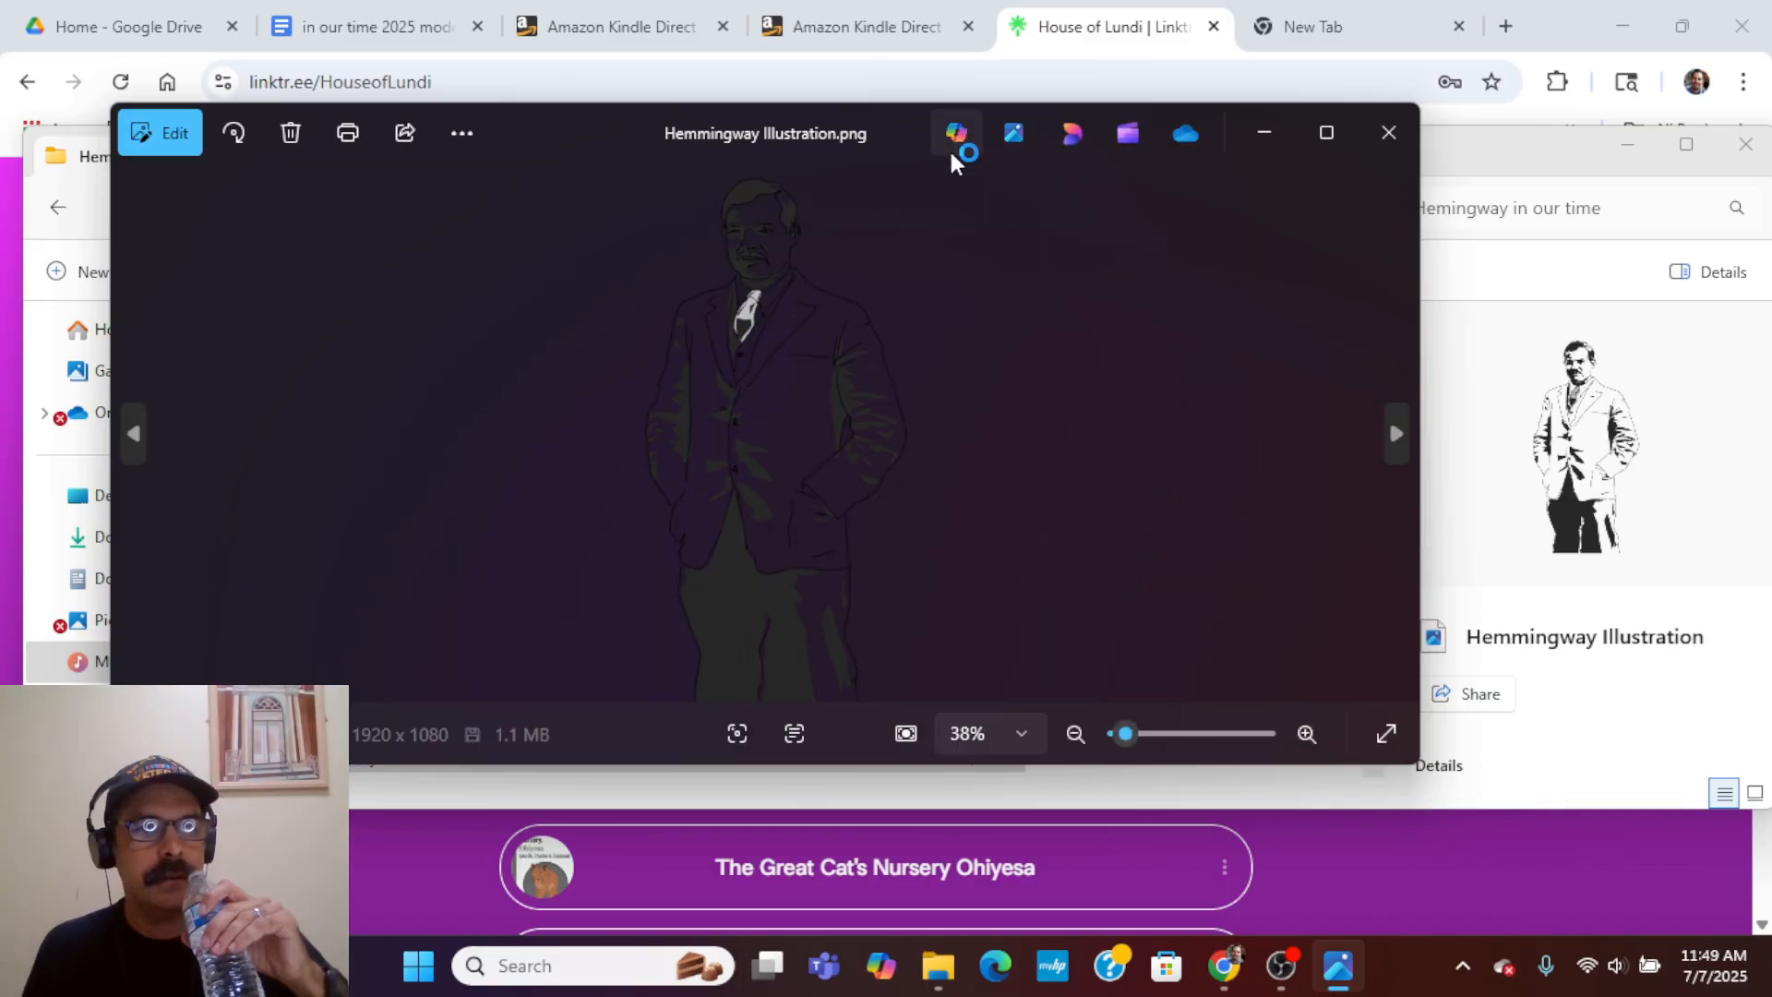
click(166, 157)
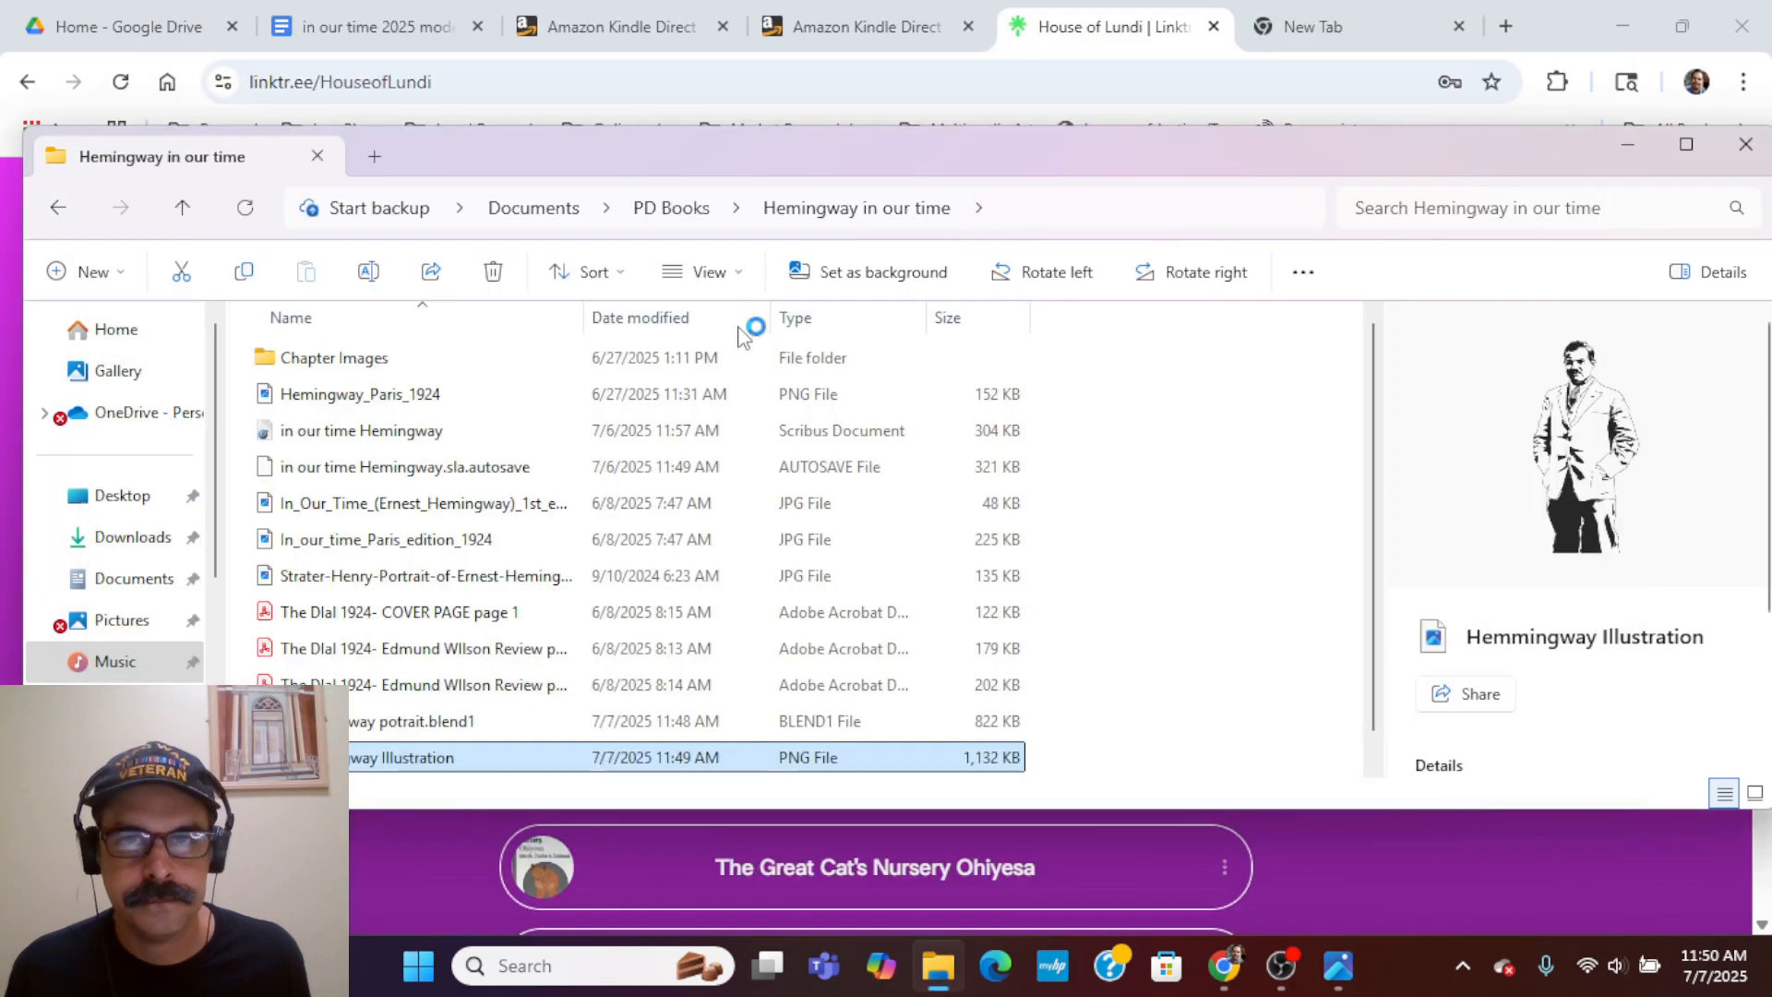
double_click(481, 759)
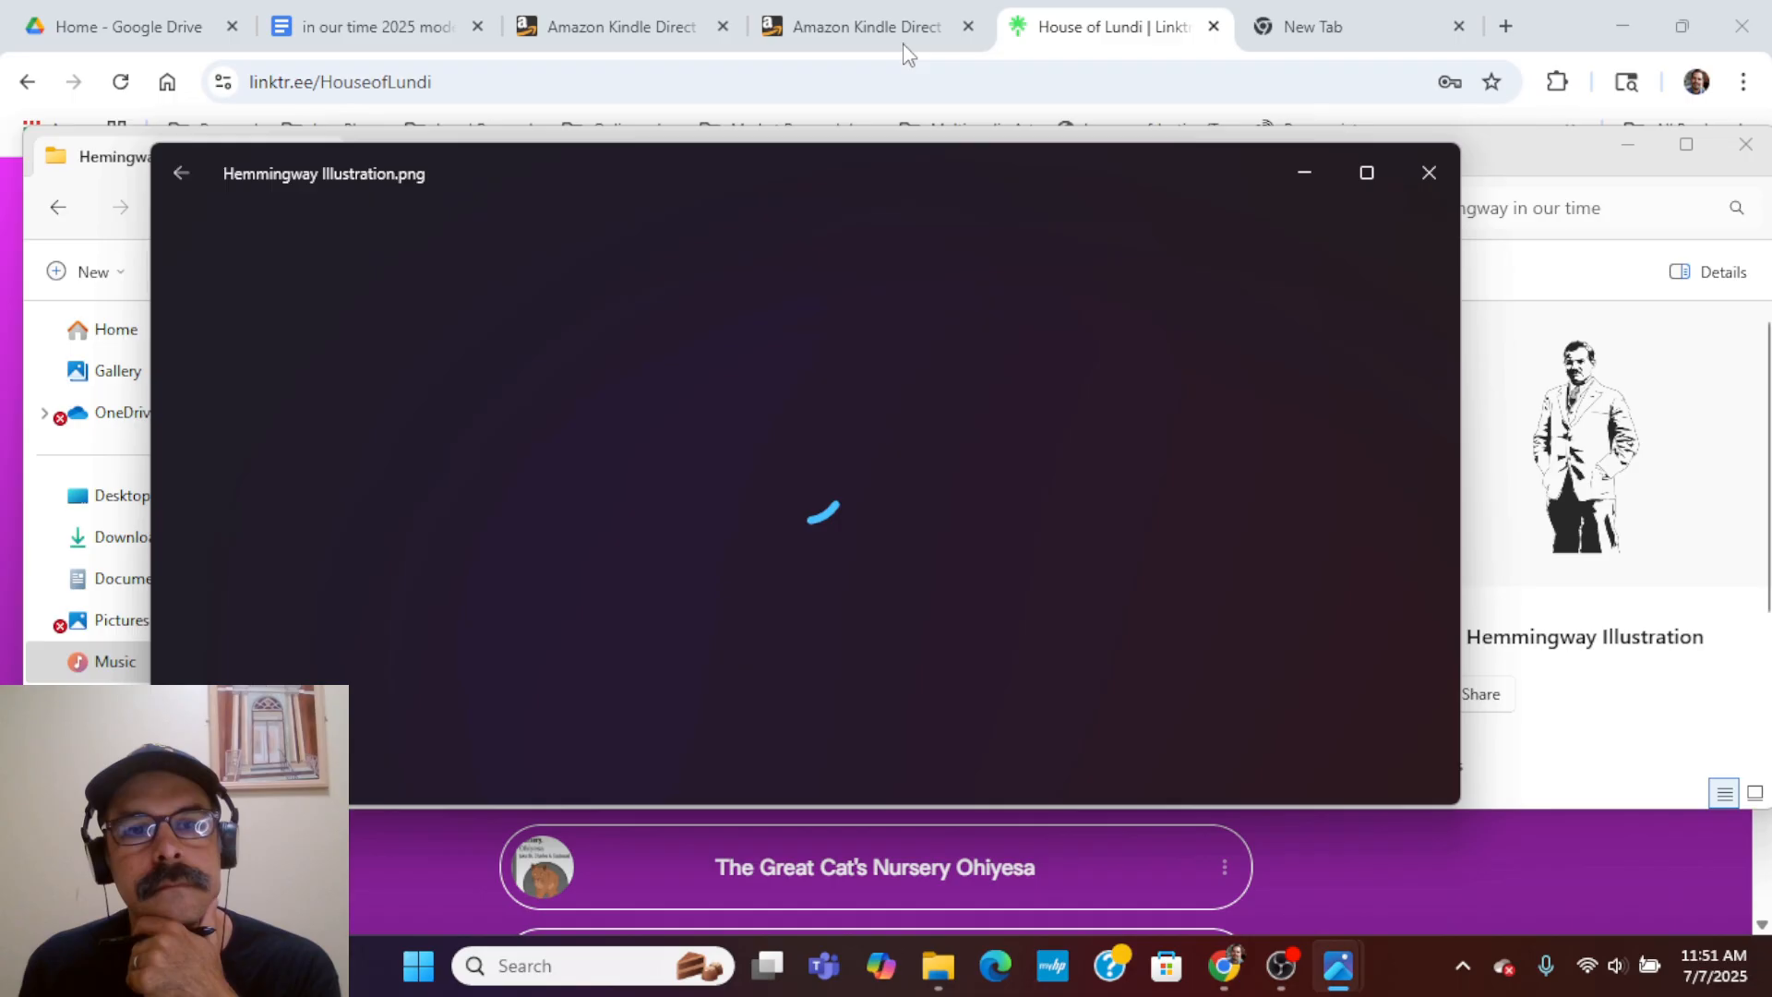
mouse_move(1331, 778)
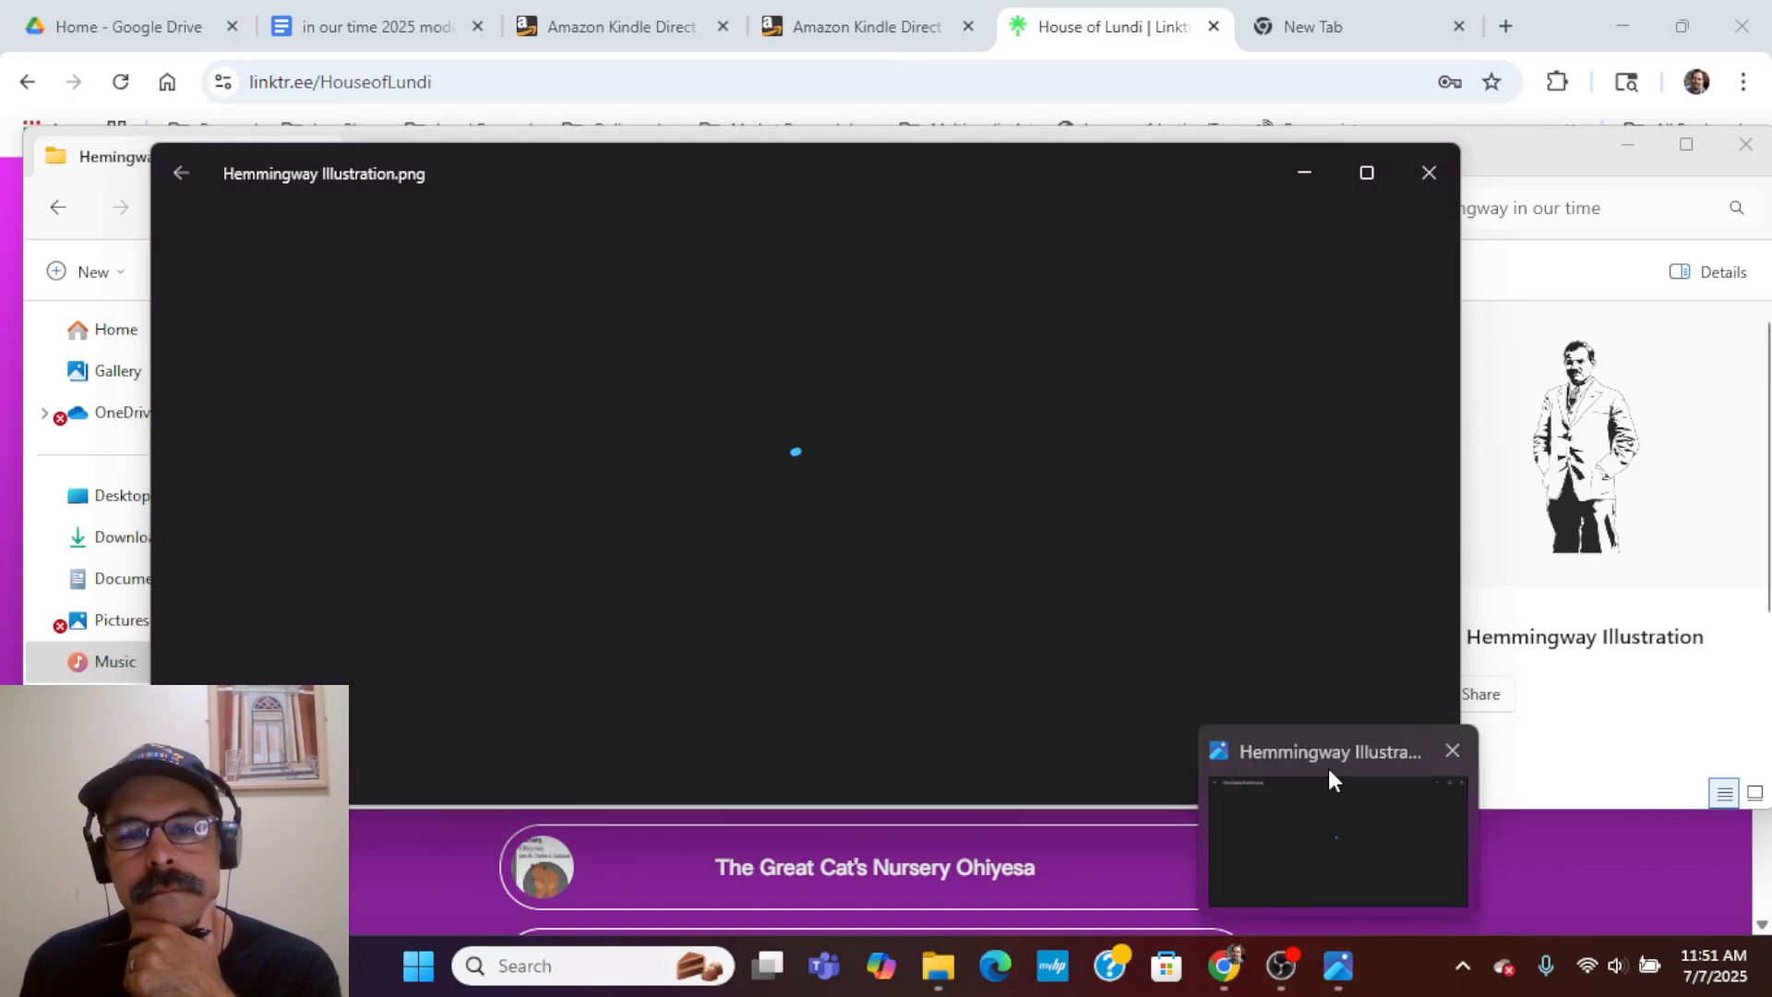
click(1328, 766)
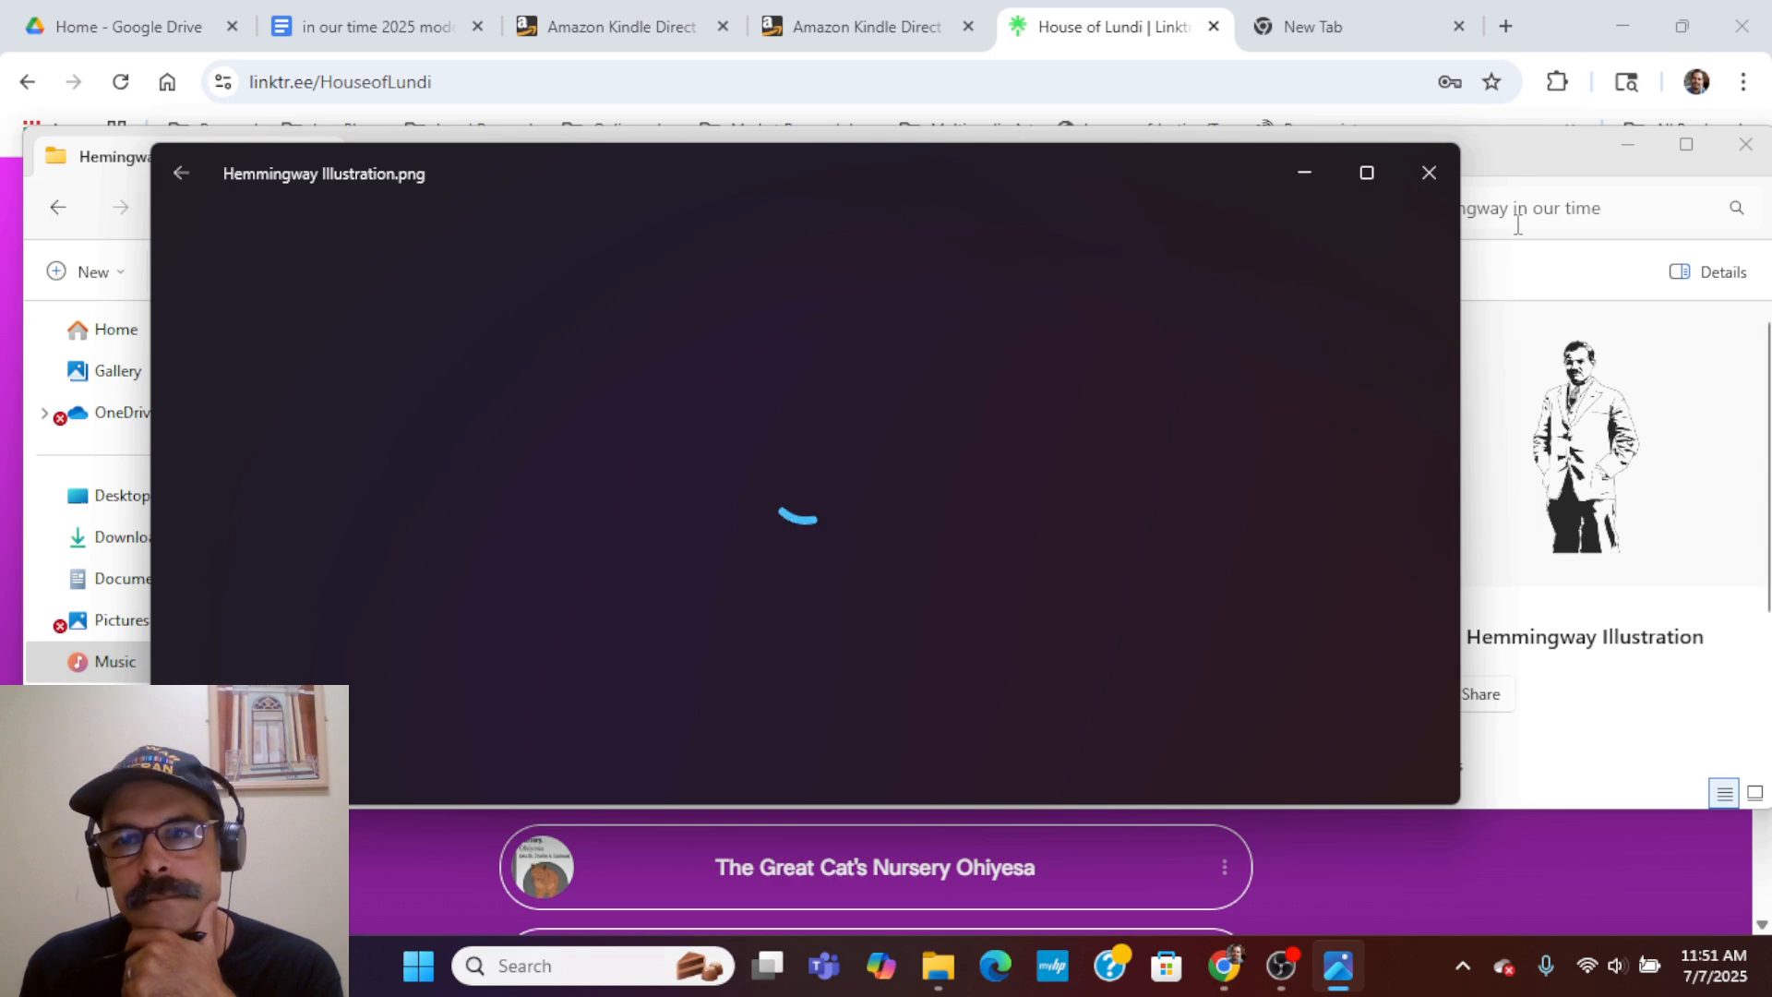
click(1430, 175)
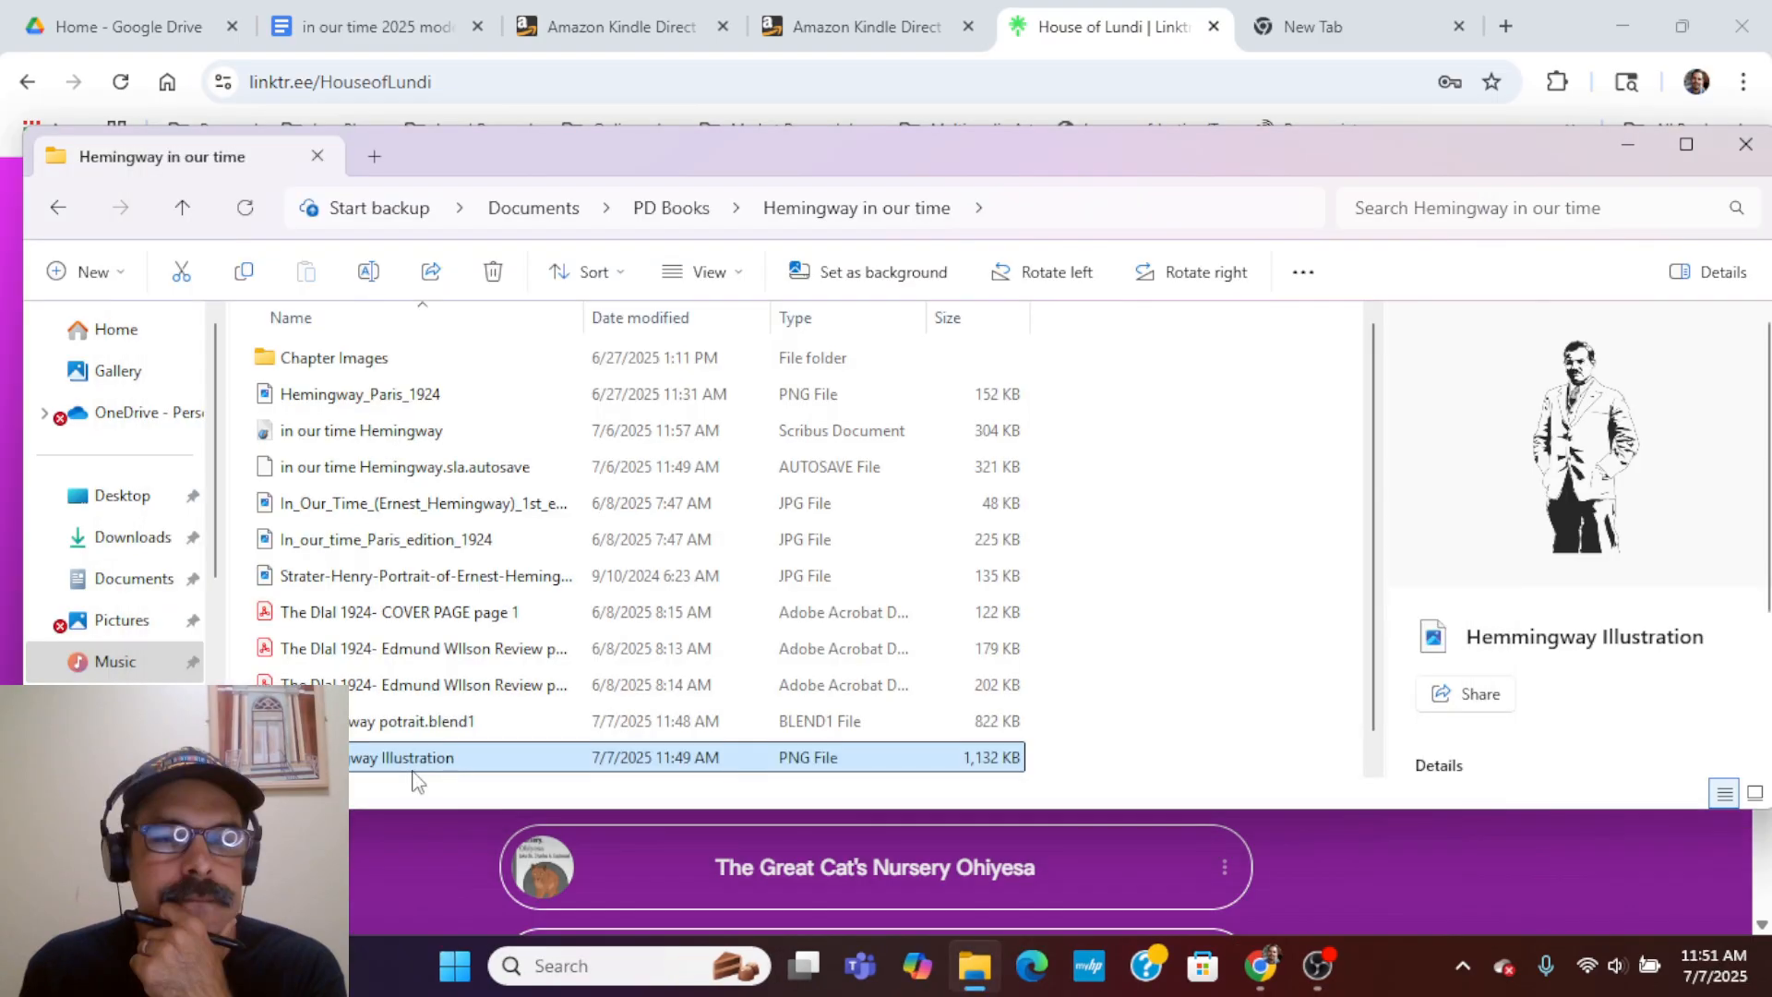
- Open the Hemmingway Illustration PNG from the Hemingway in our time folder in GIMP
right_click(414, 772)
mouse_move(574, 147)
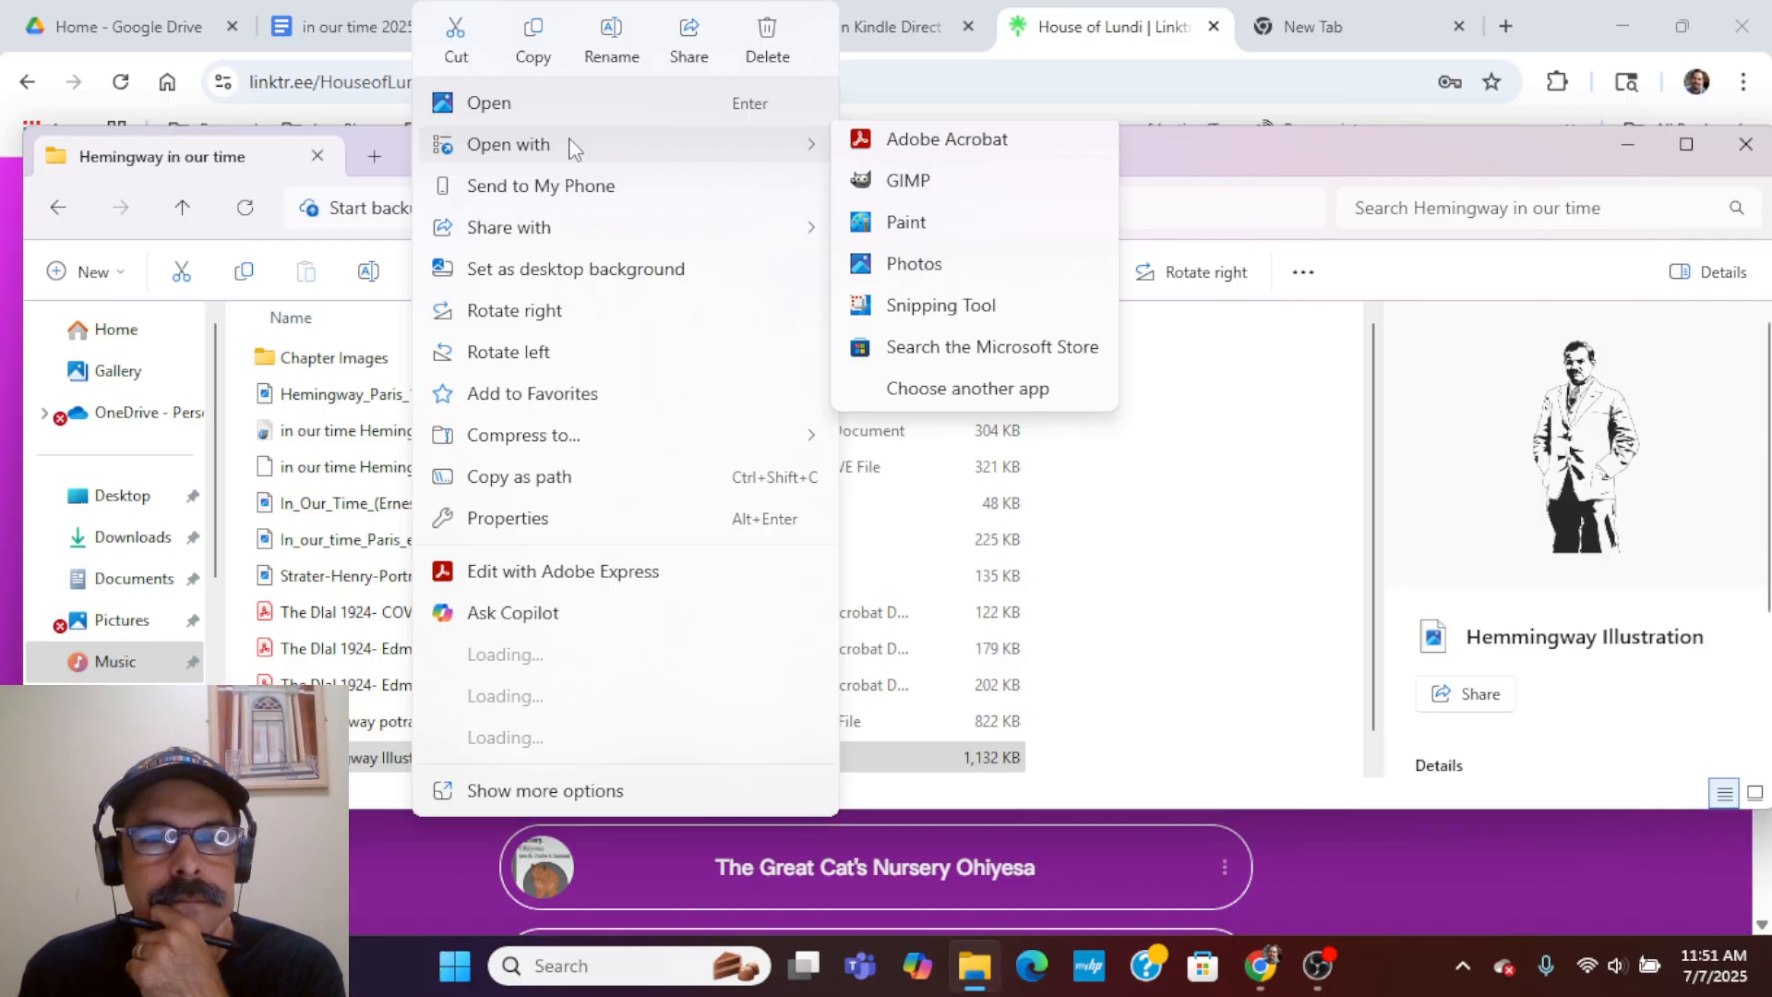
click(908, 180)
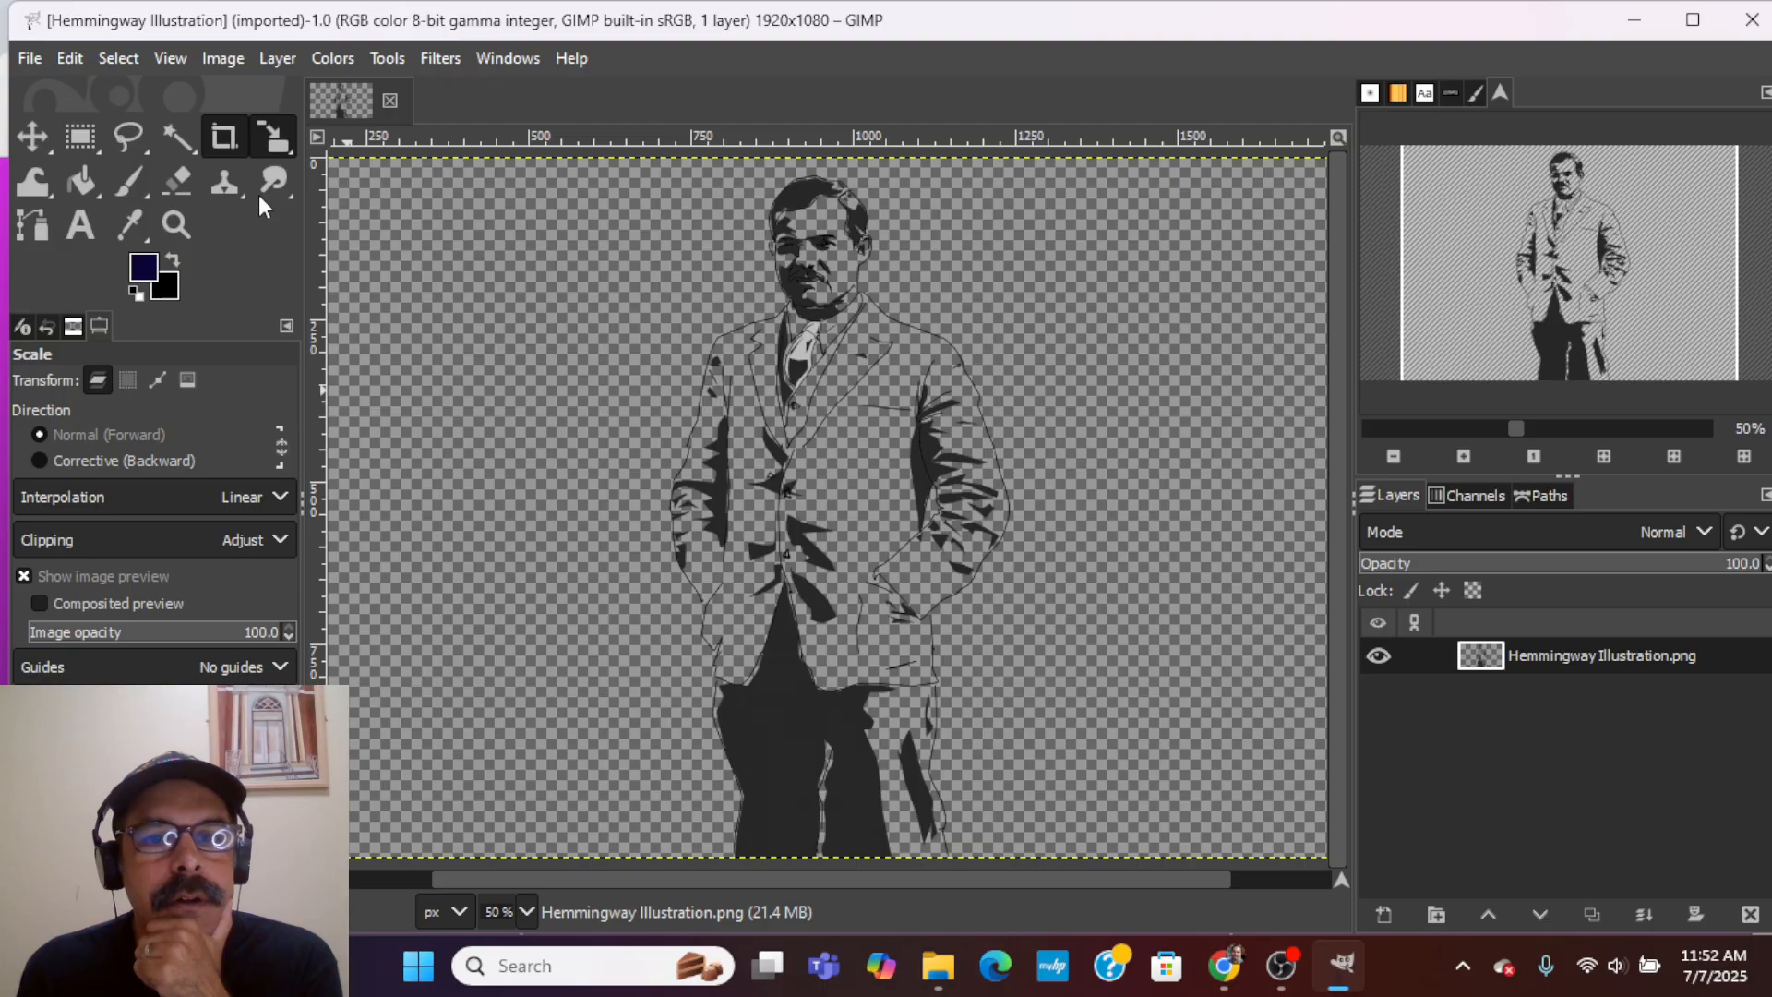
- Export the cropped portrait as Hemmingway Illustration1.png to the Hemingway in our time folder and close the photo preview of the exported file
click(29, 57)
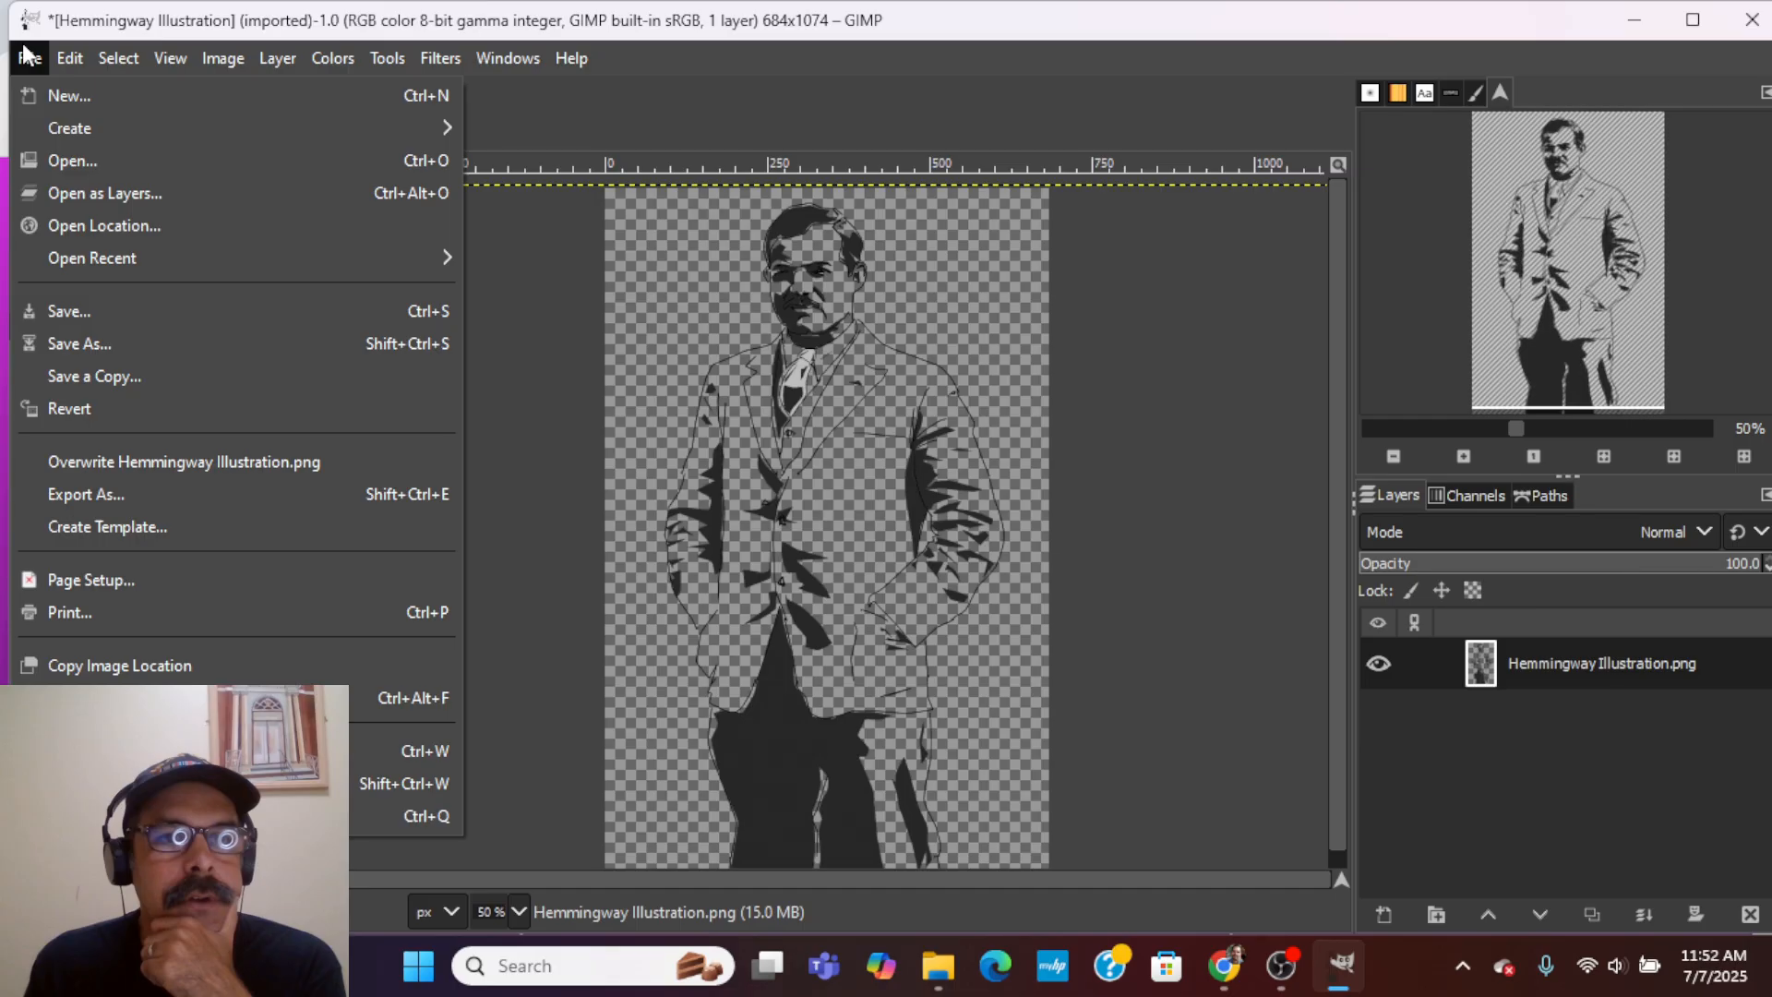
click(86, 494)
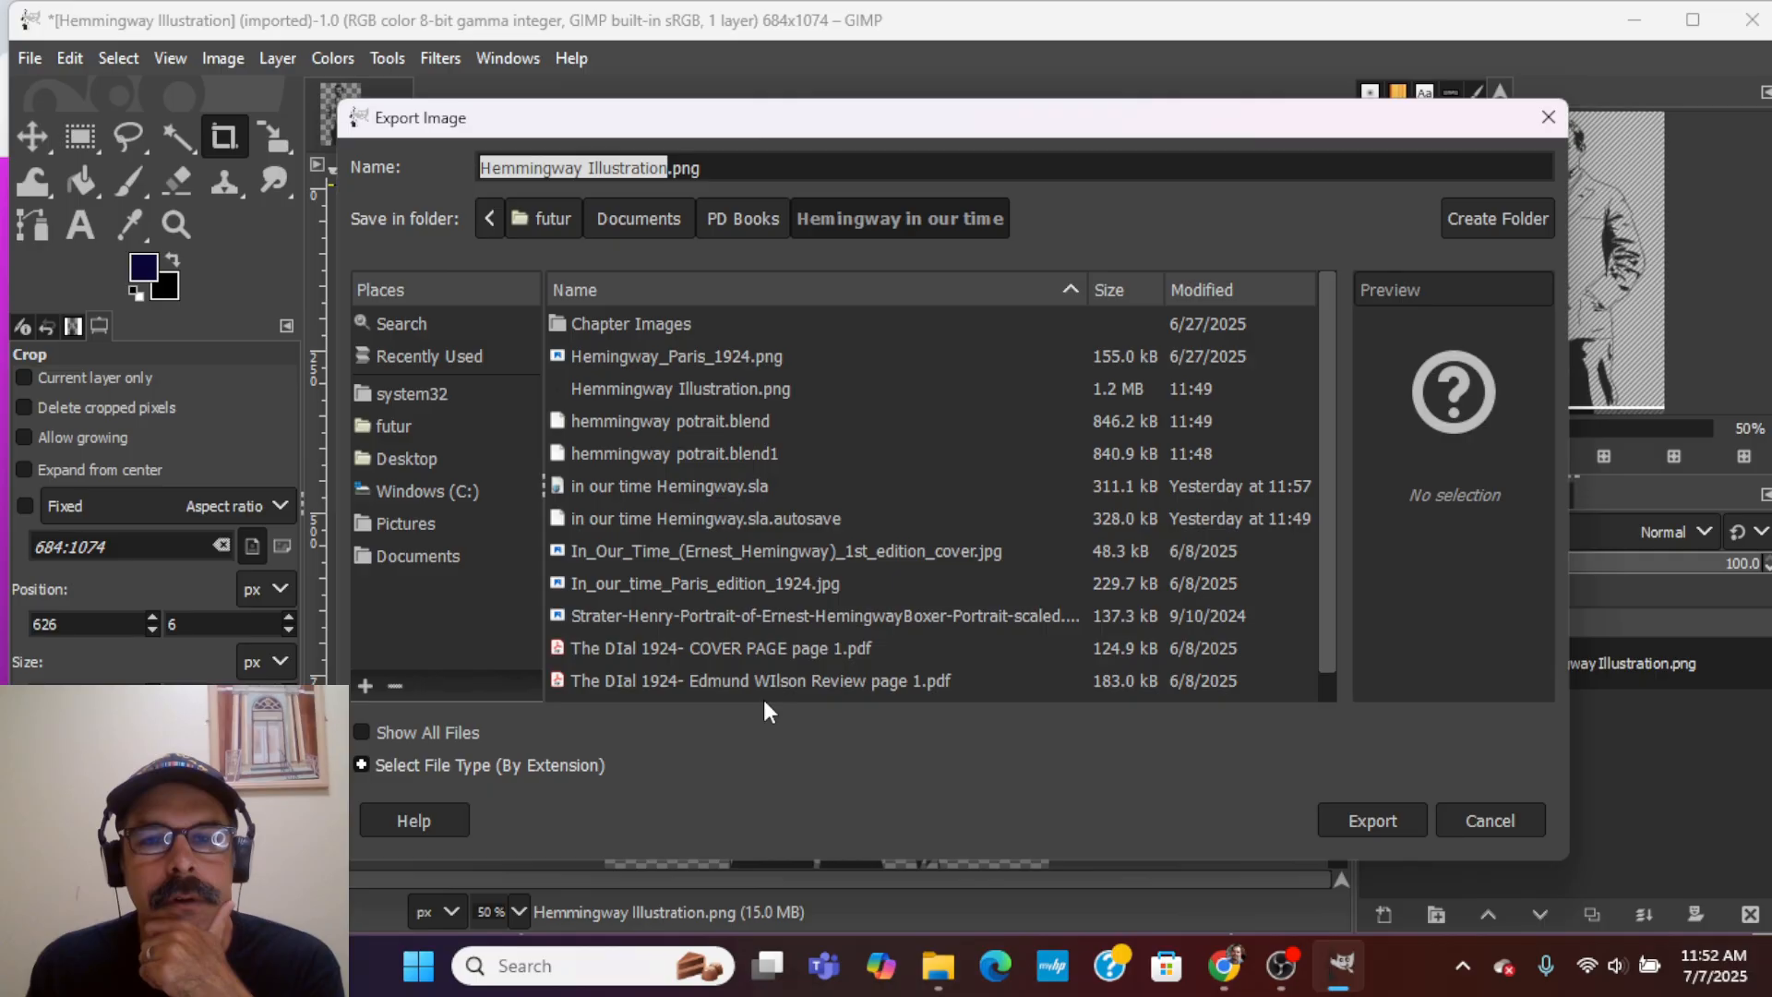
click(1403, 818)
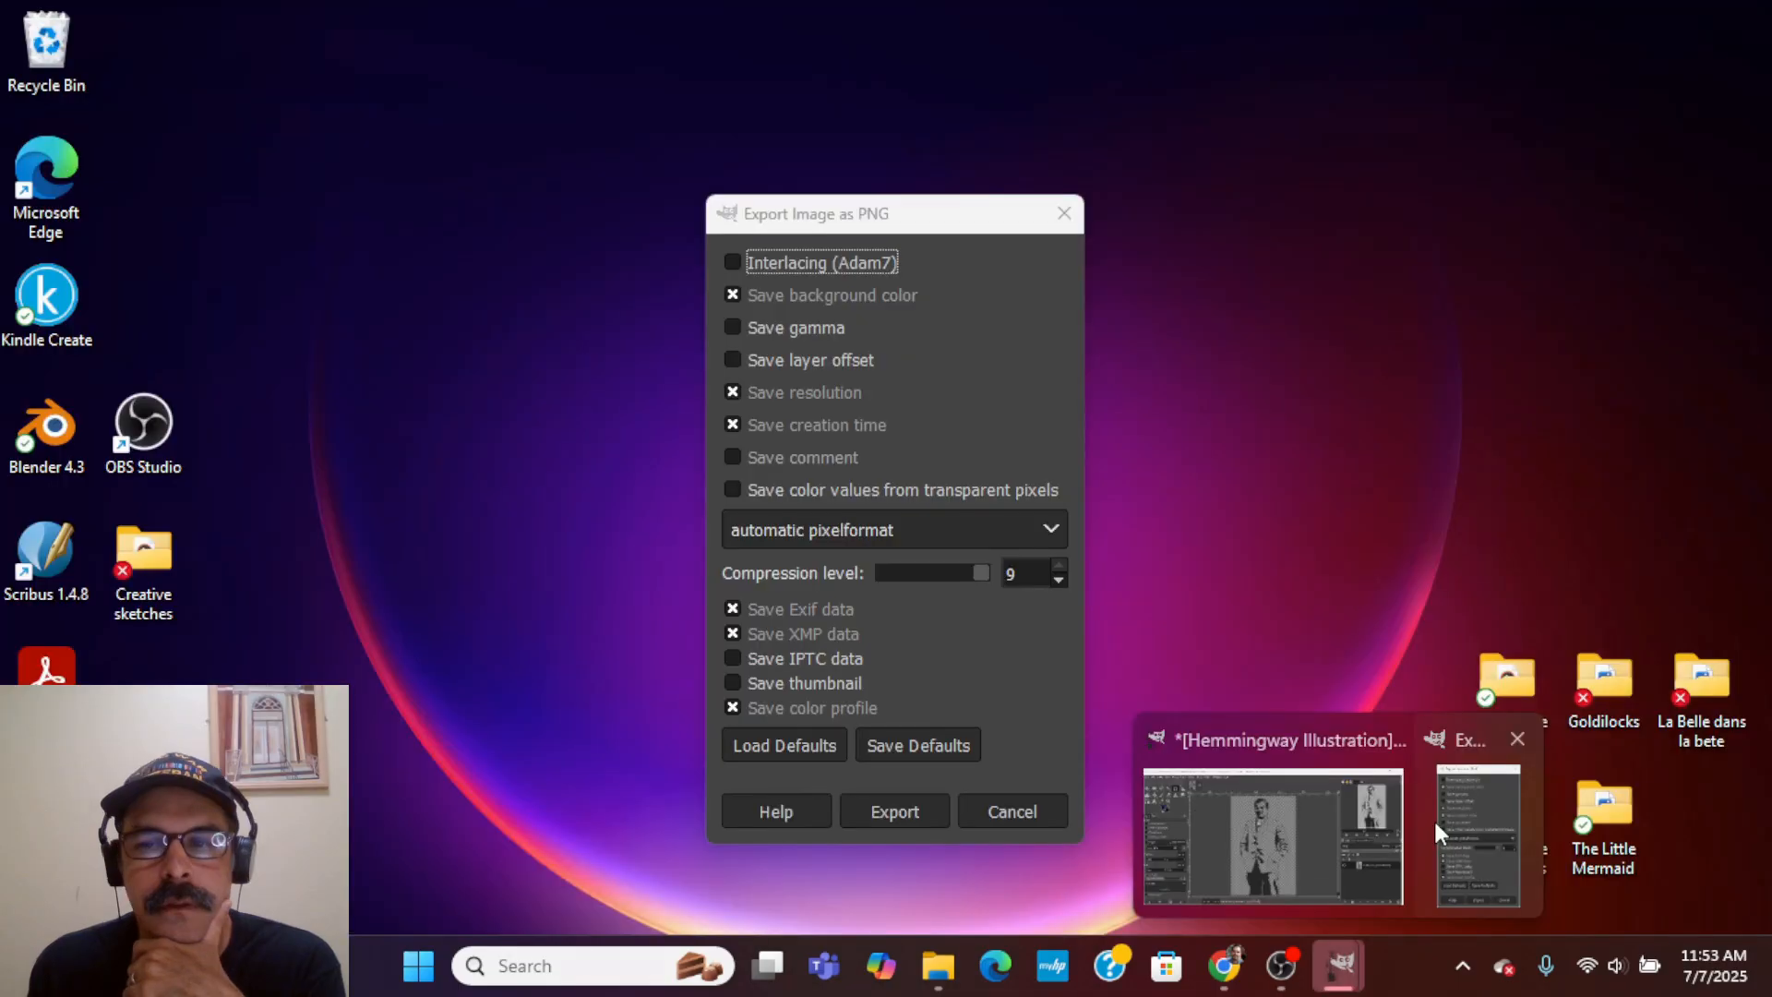
click(1436, 824)
click(889, 813)
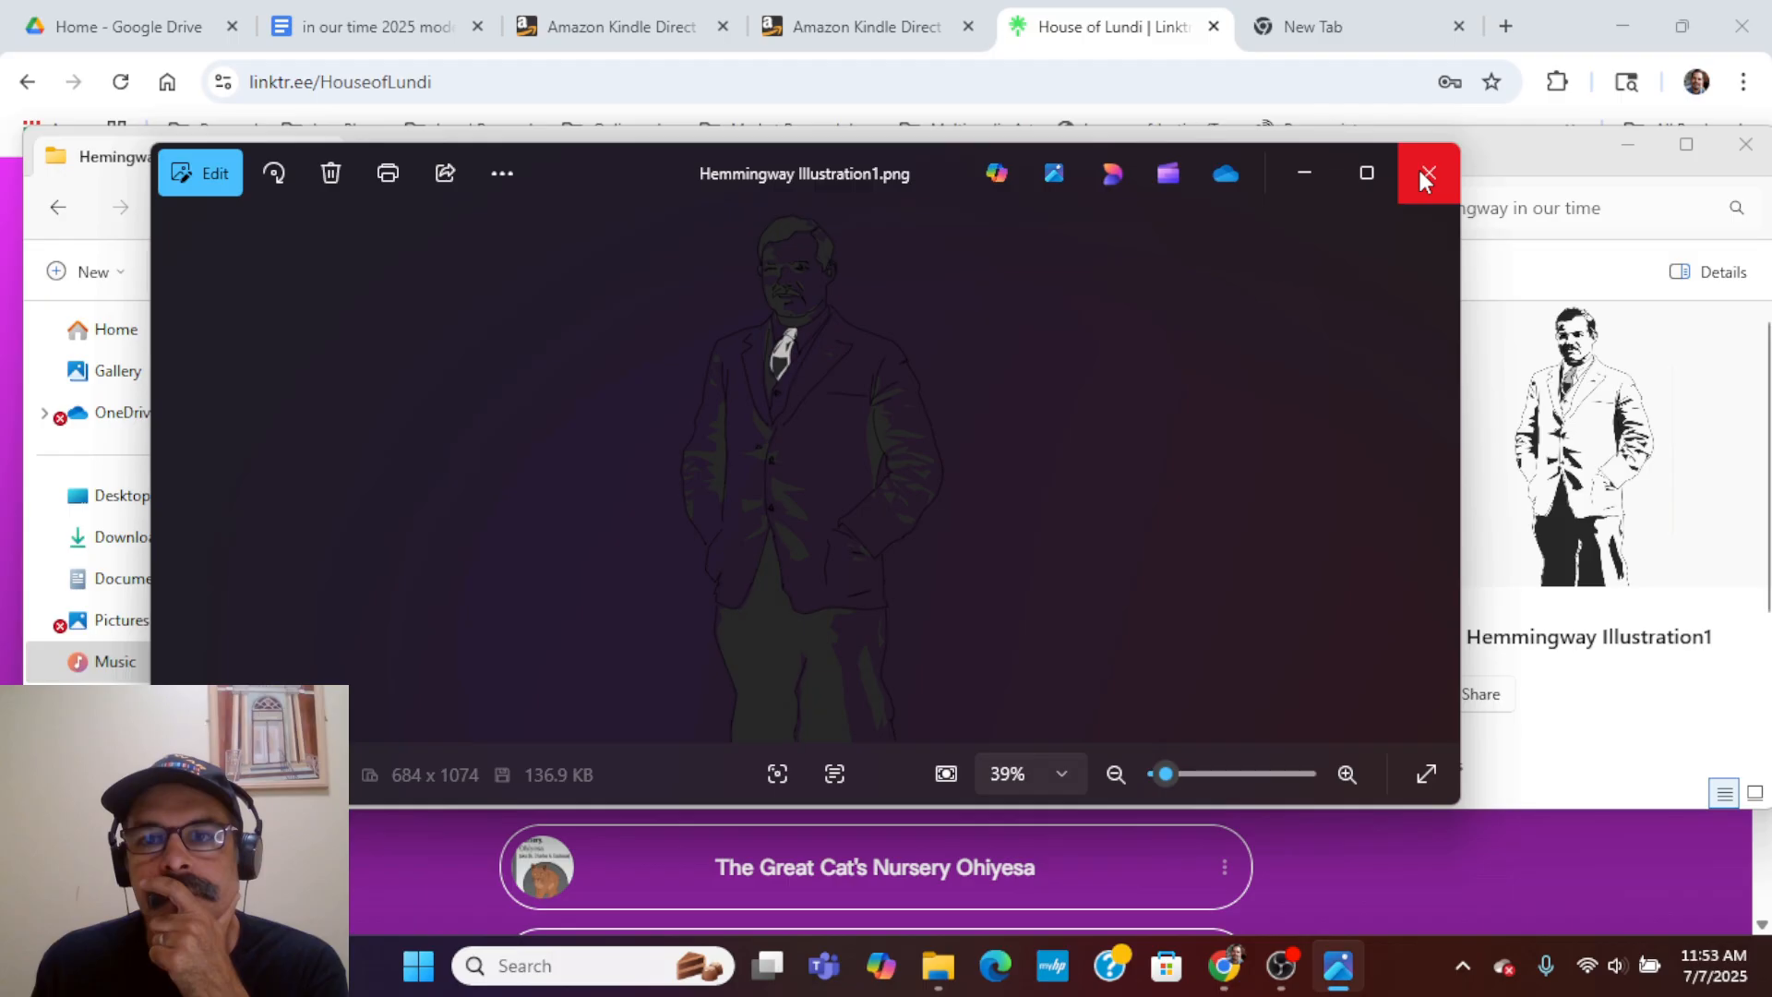
click(1427, 174)
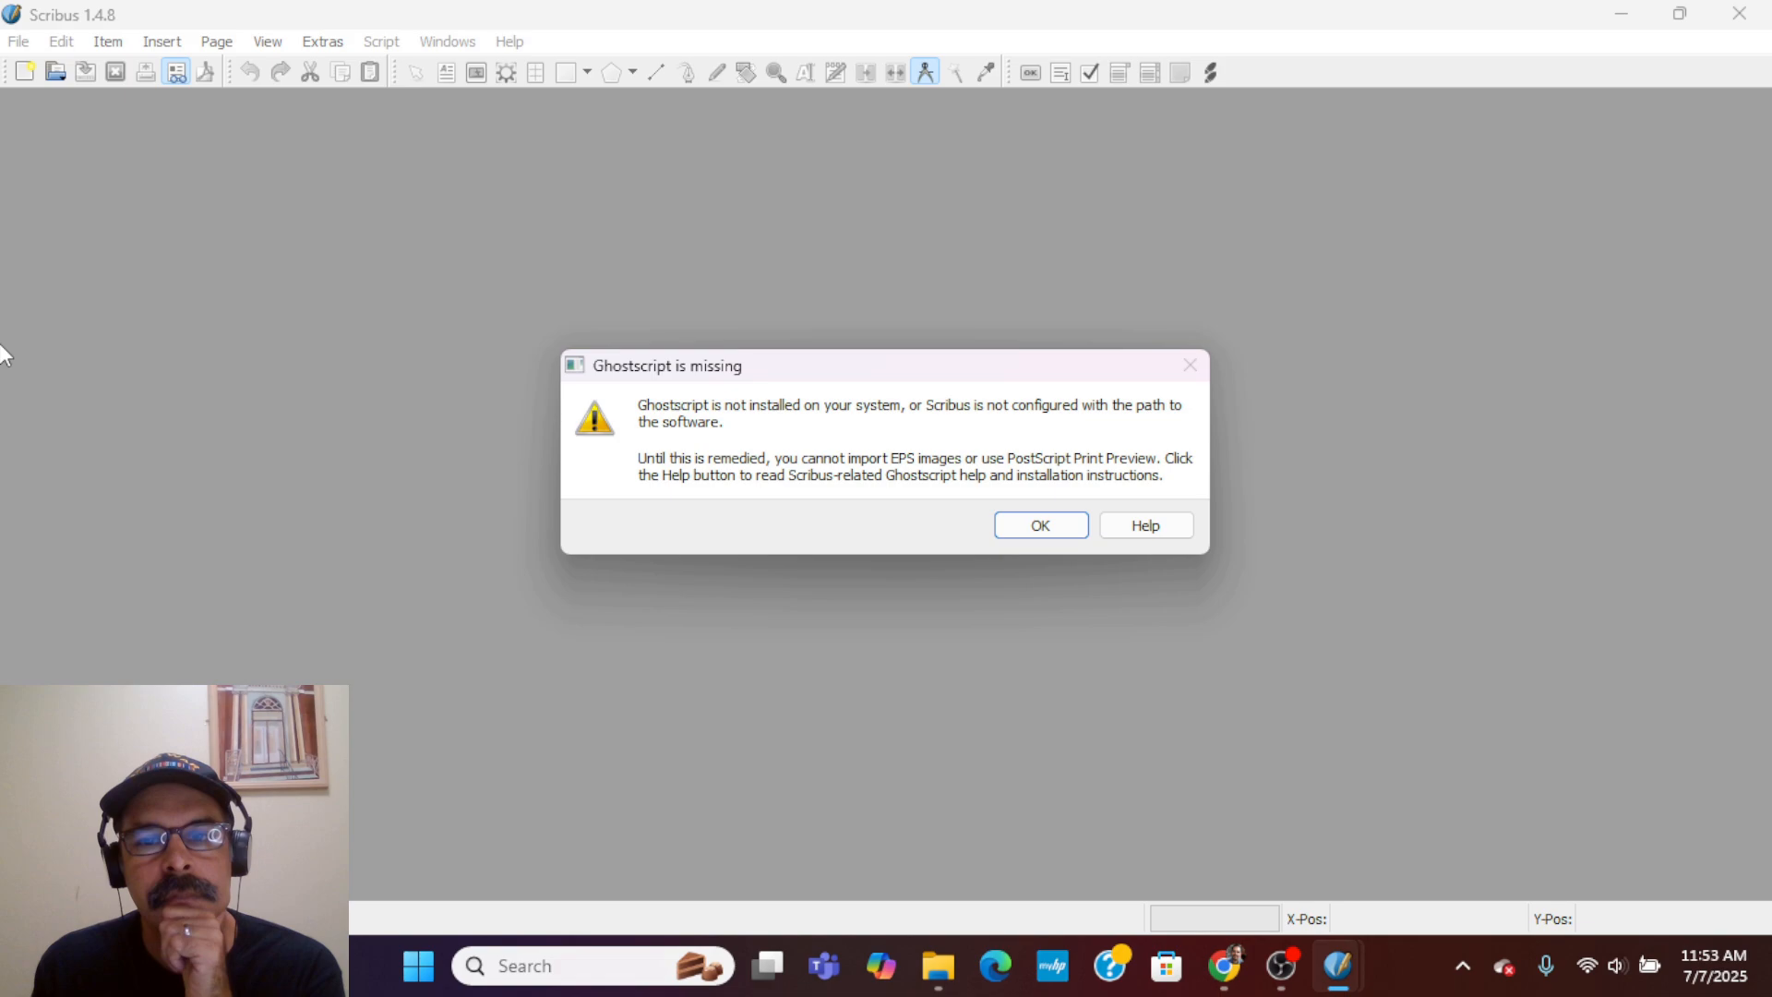
- Switch to Scribus, dismiss the startup warning and open the recent document in our time Hemingway.sla
key(Return)
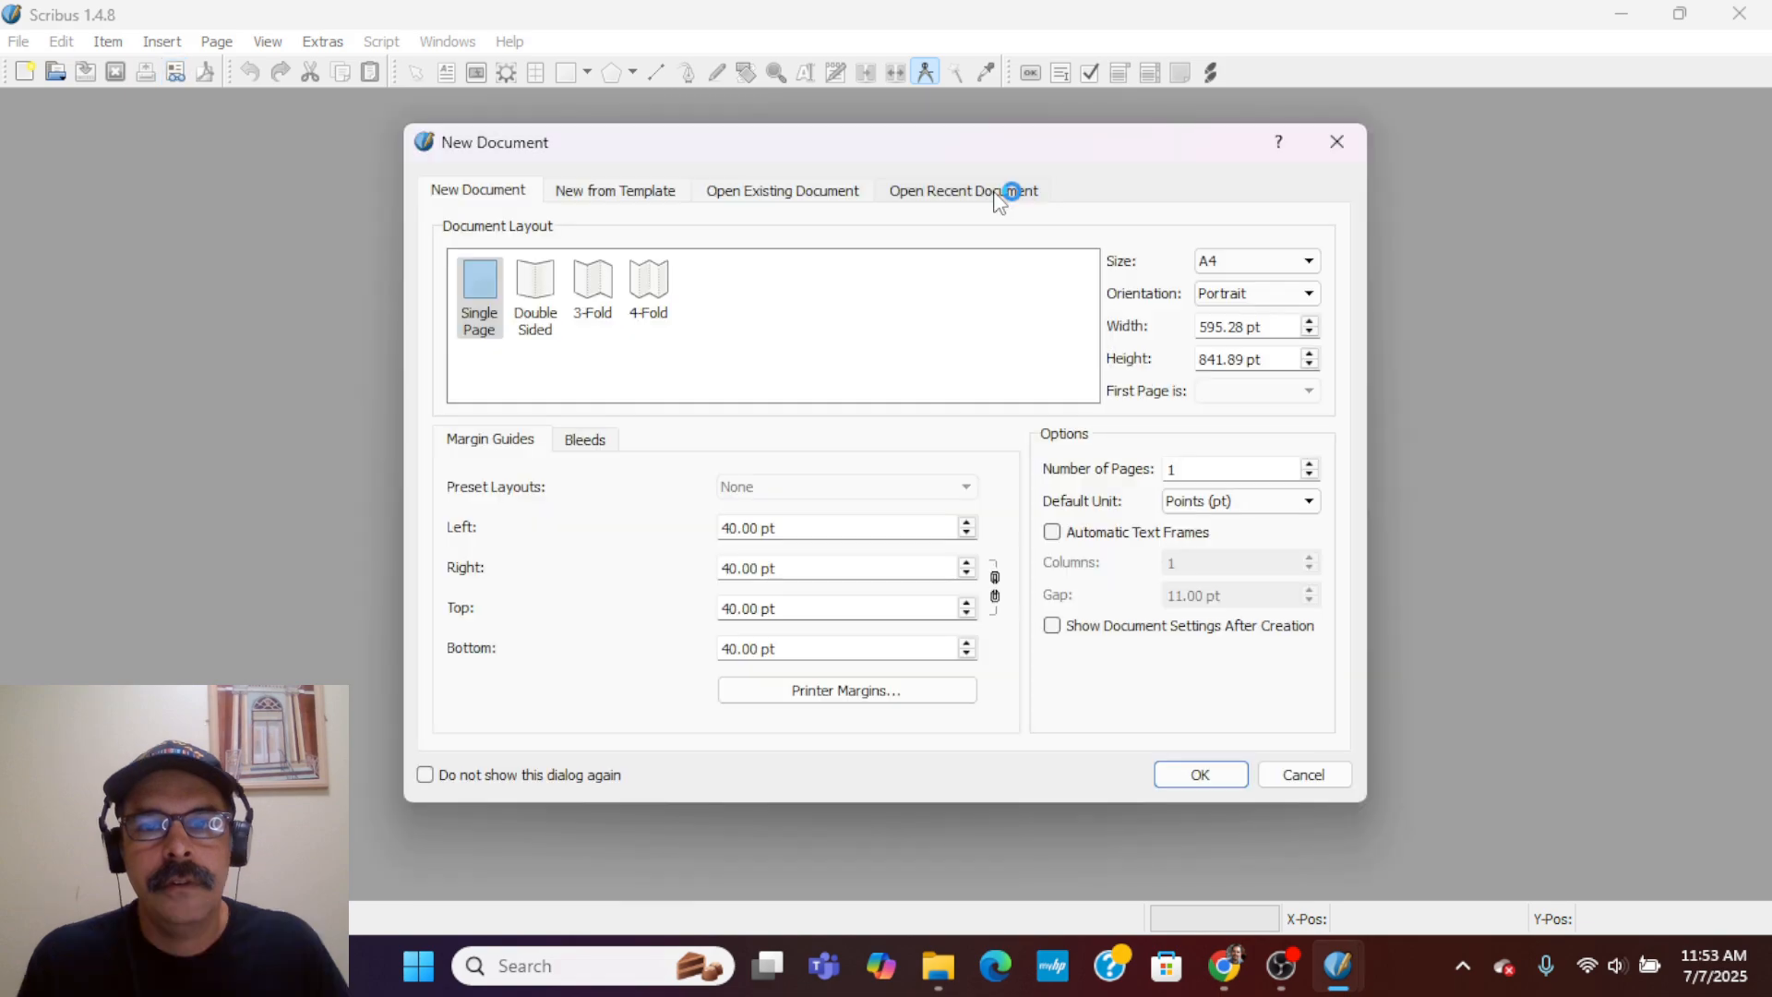
click(997, 194)
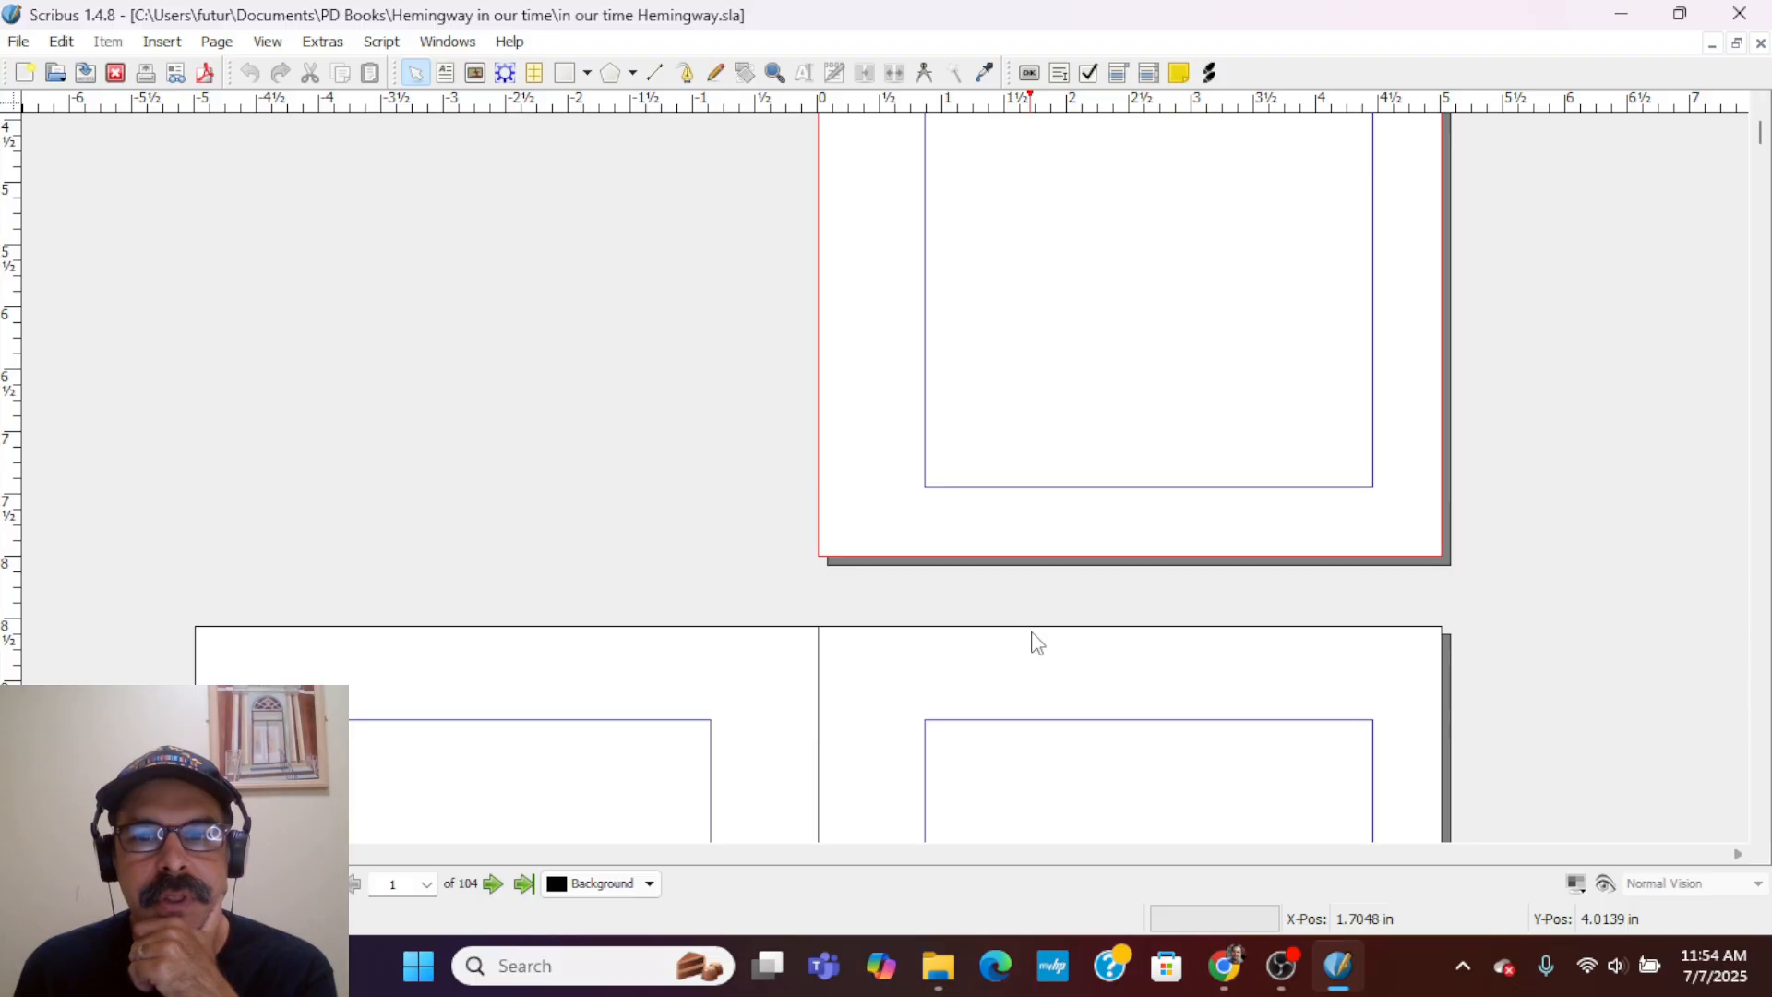
- Look through the book from the front matter past the chapter pages to the About the Author spread
scroll(1037, 643, down, 10)
scroll(1066, 644, down, 2)
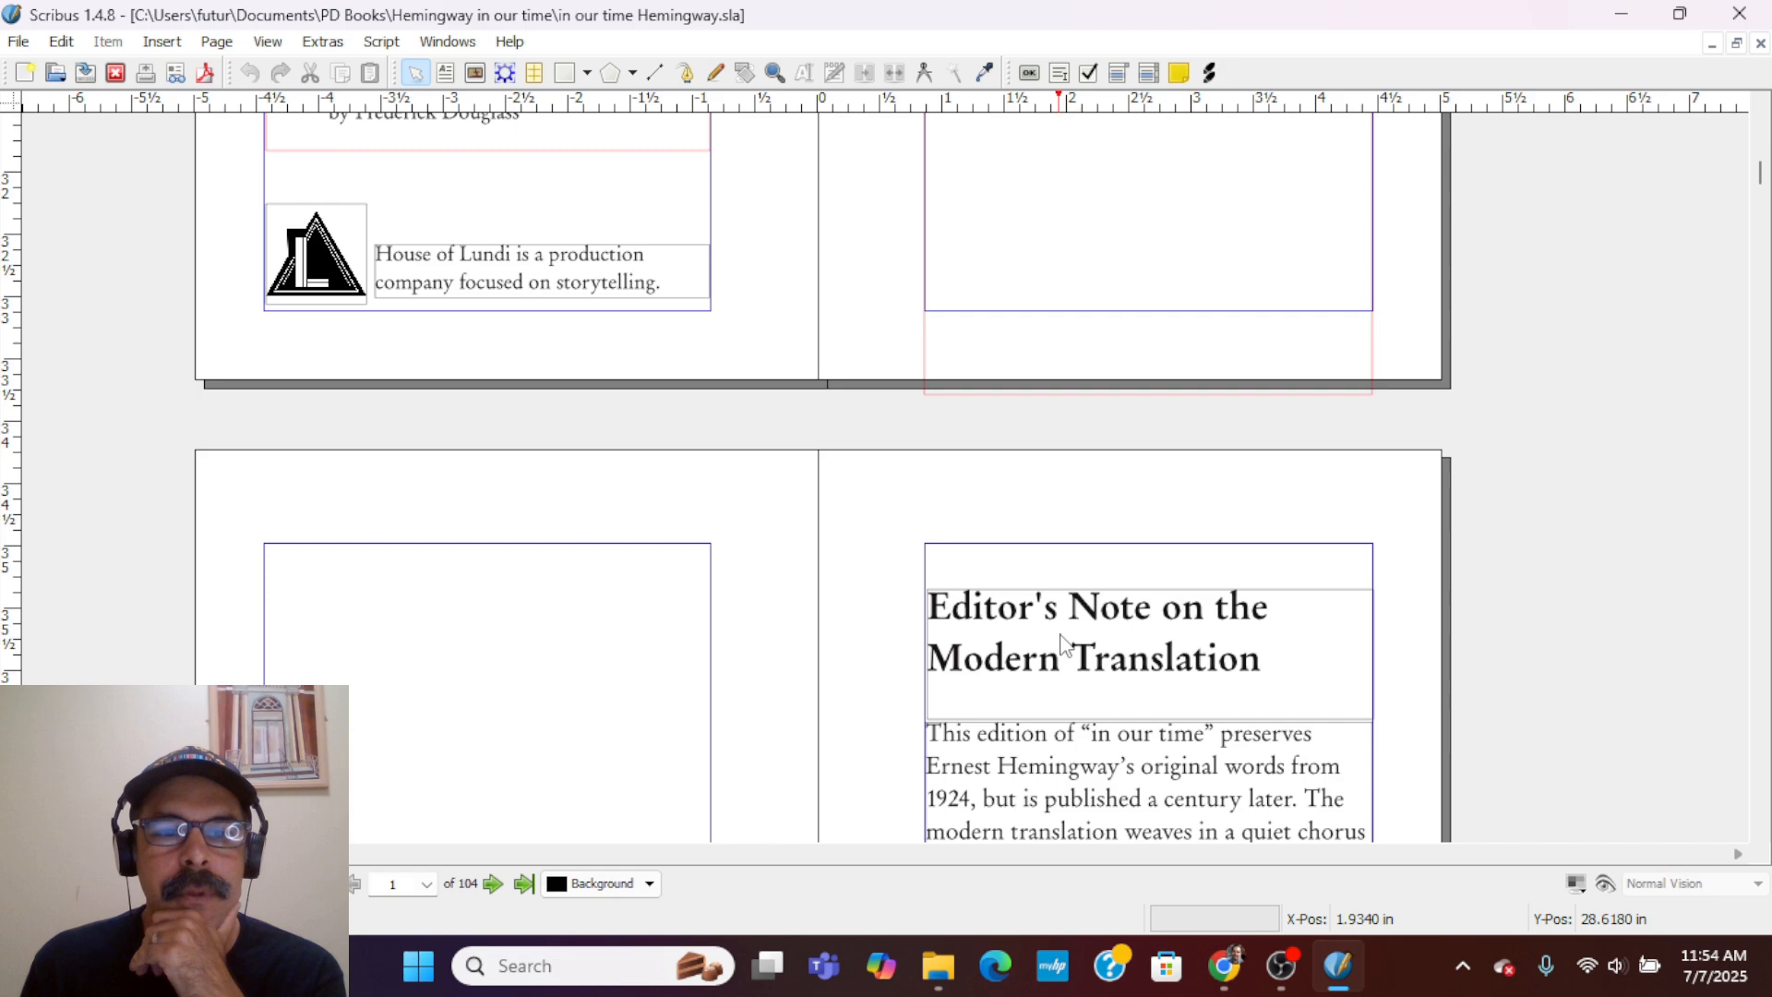
scroll(1061, 641, down, 3)
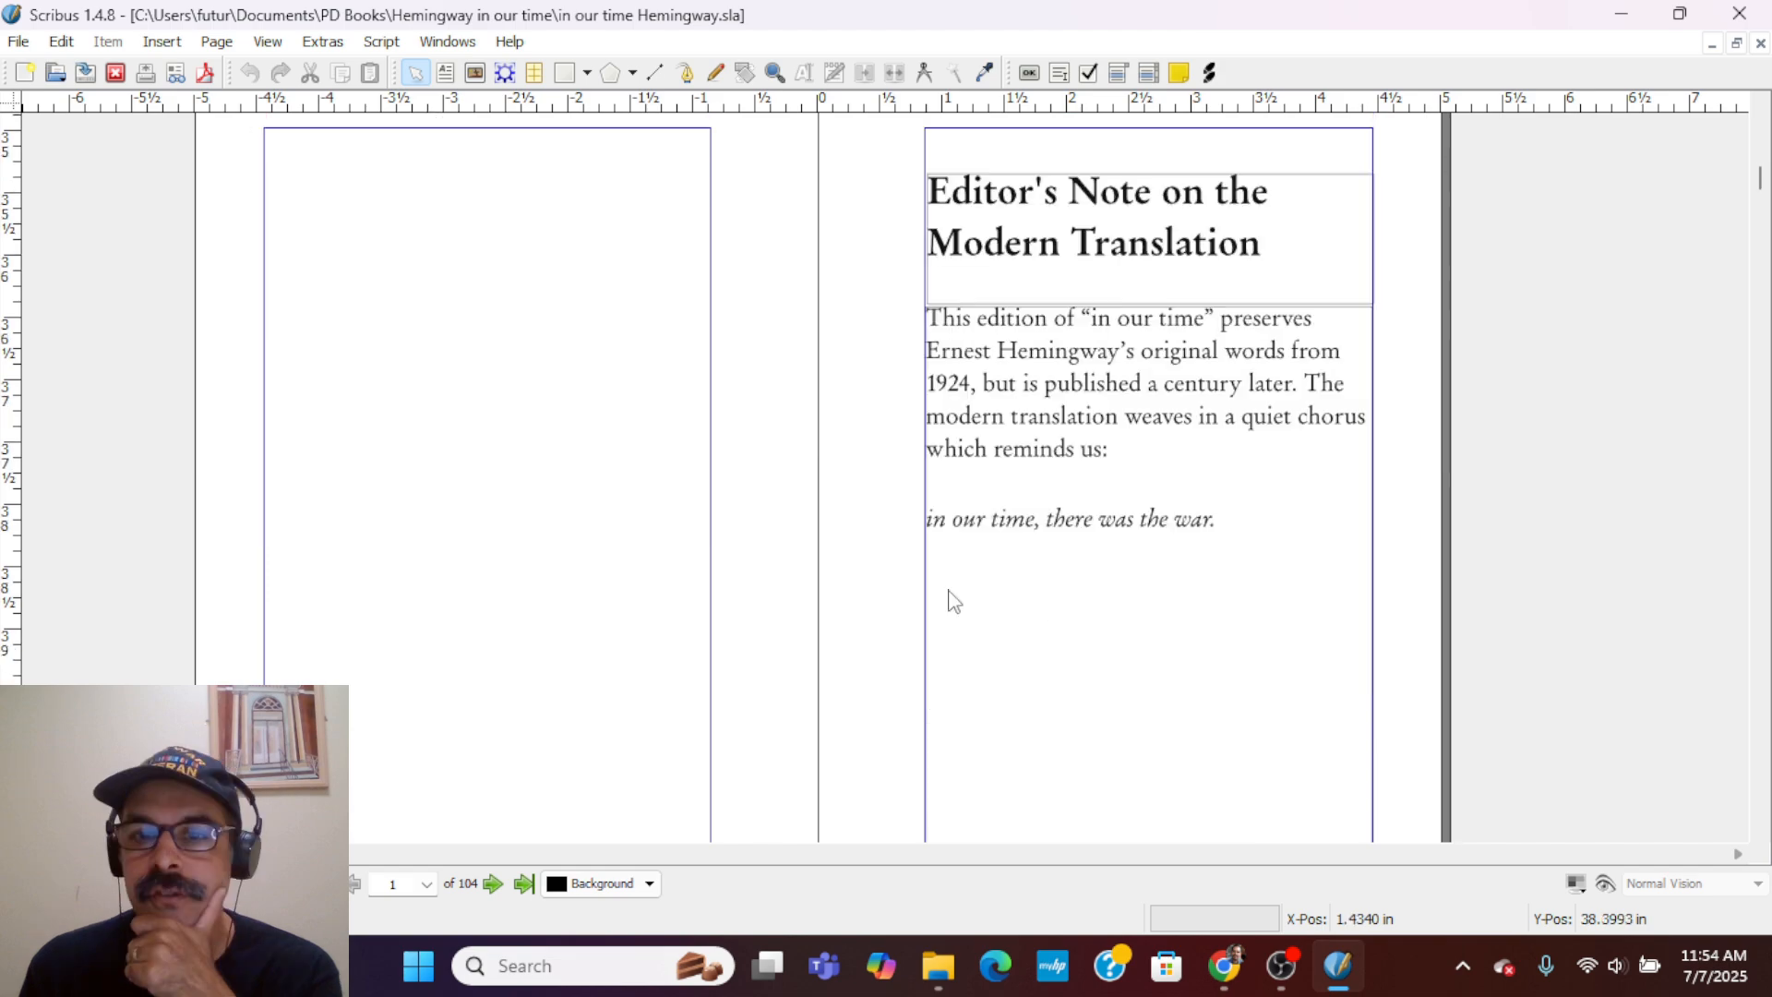
scroll(954, 601, down, 4)
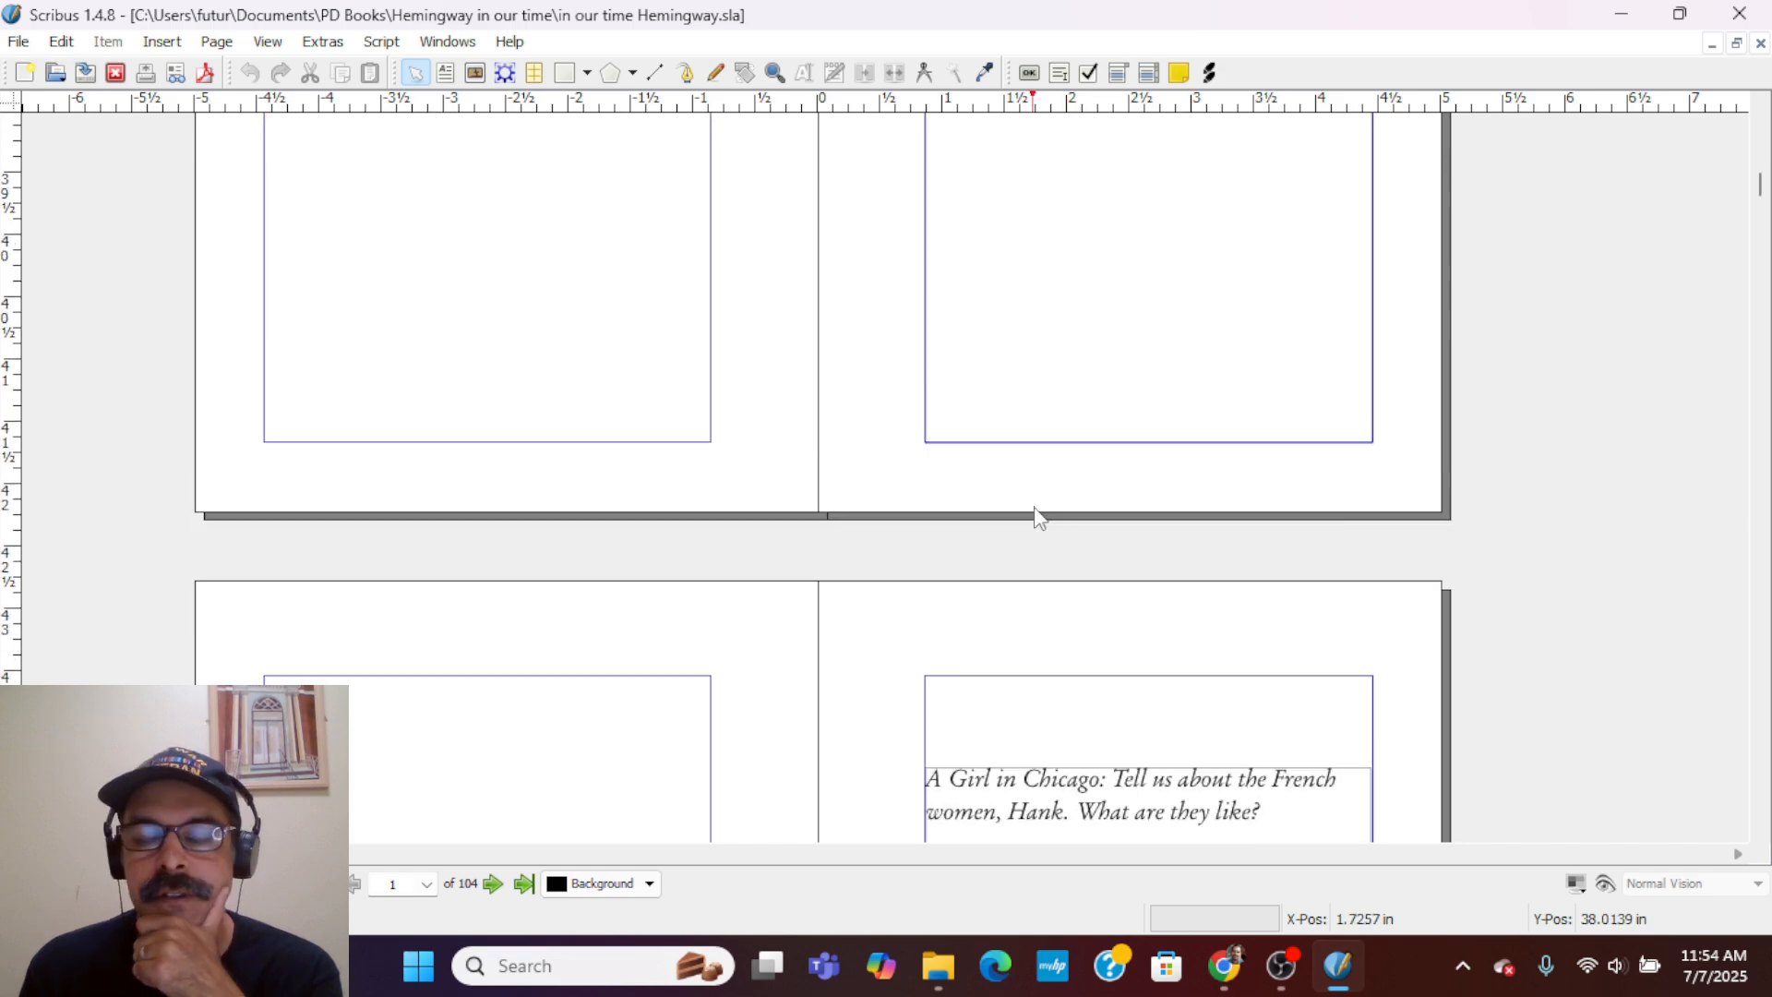
scroll(1040, 516, down, 12)
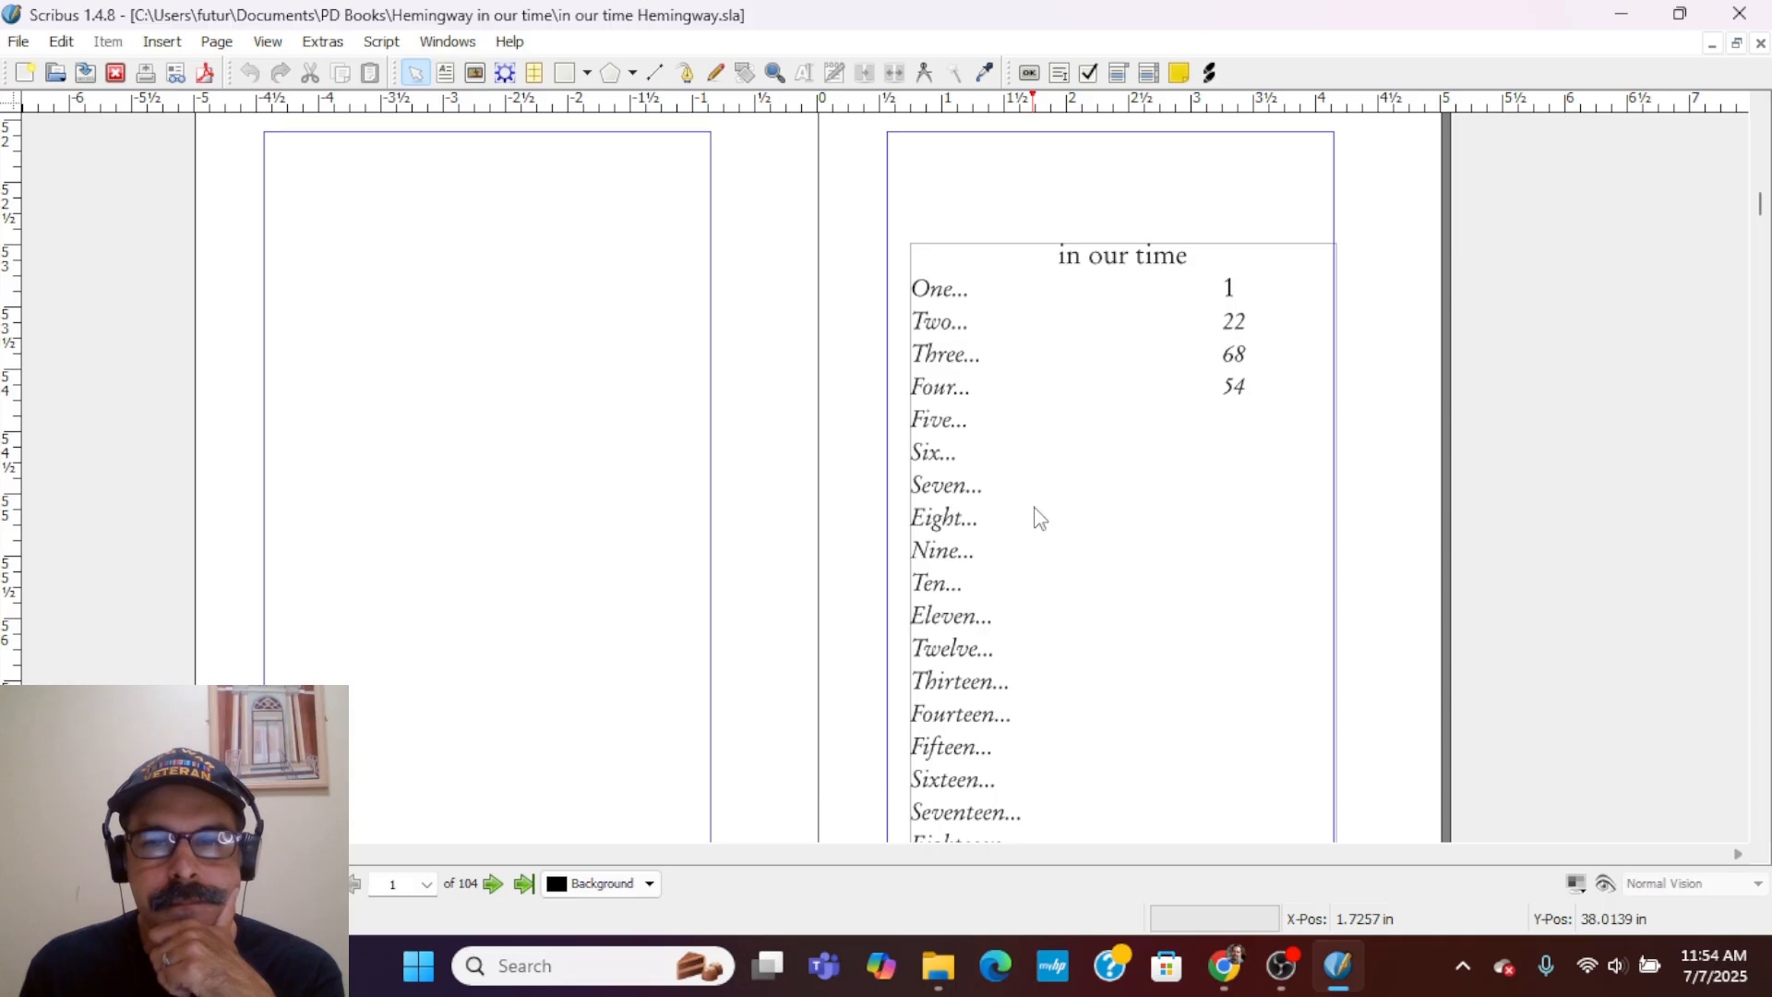
drag(1759, 209, 1755, 307)
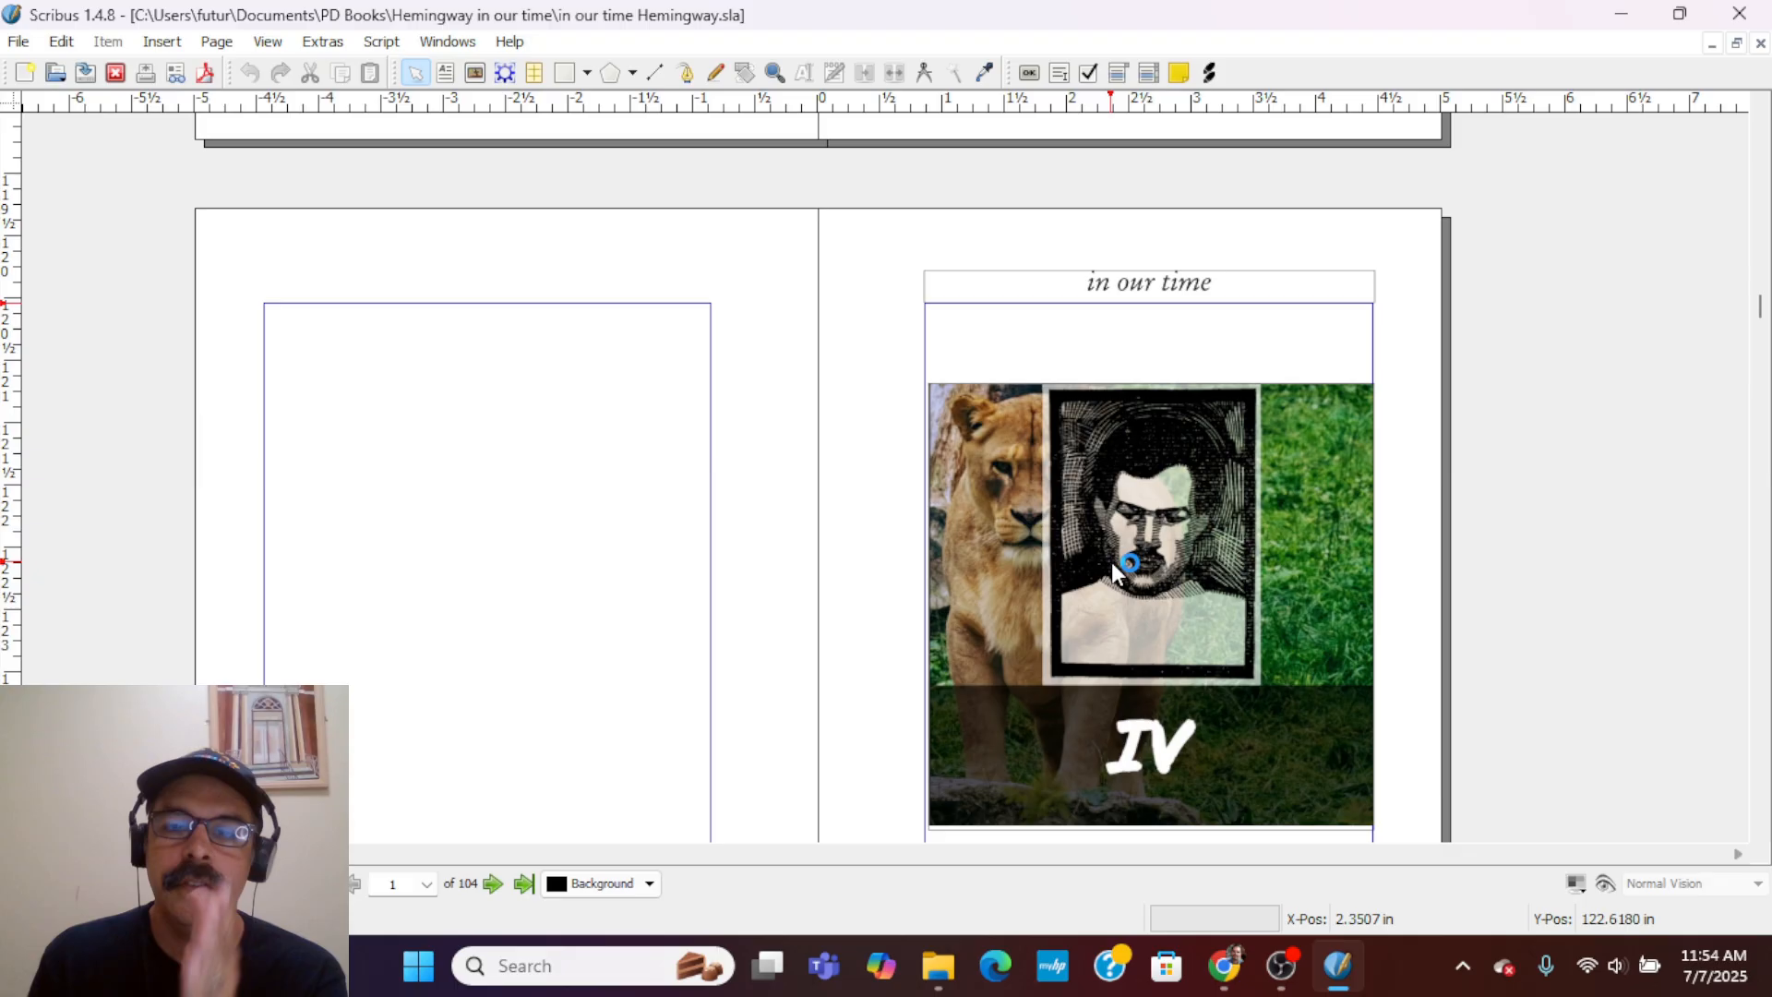
scroll(1062, 517, down, 2)
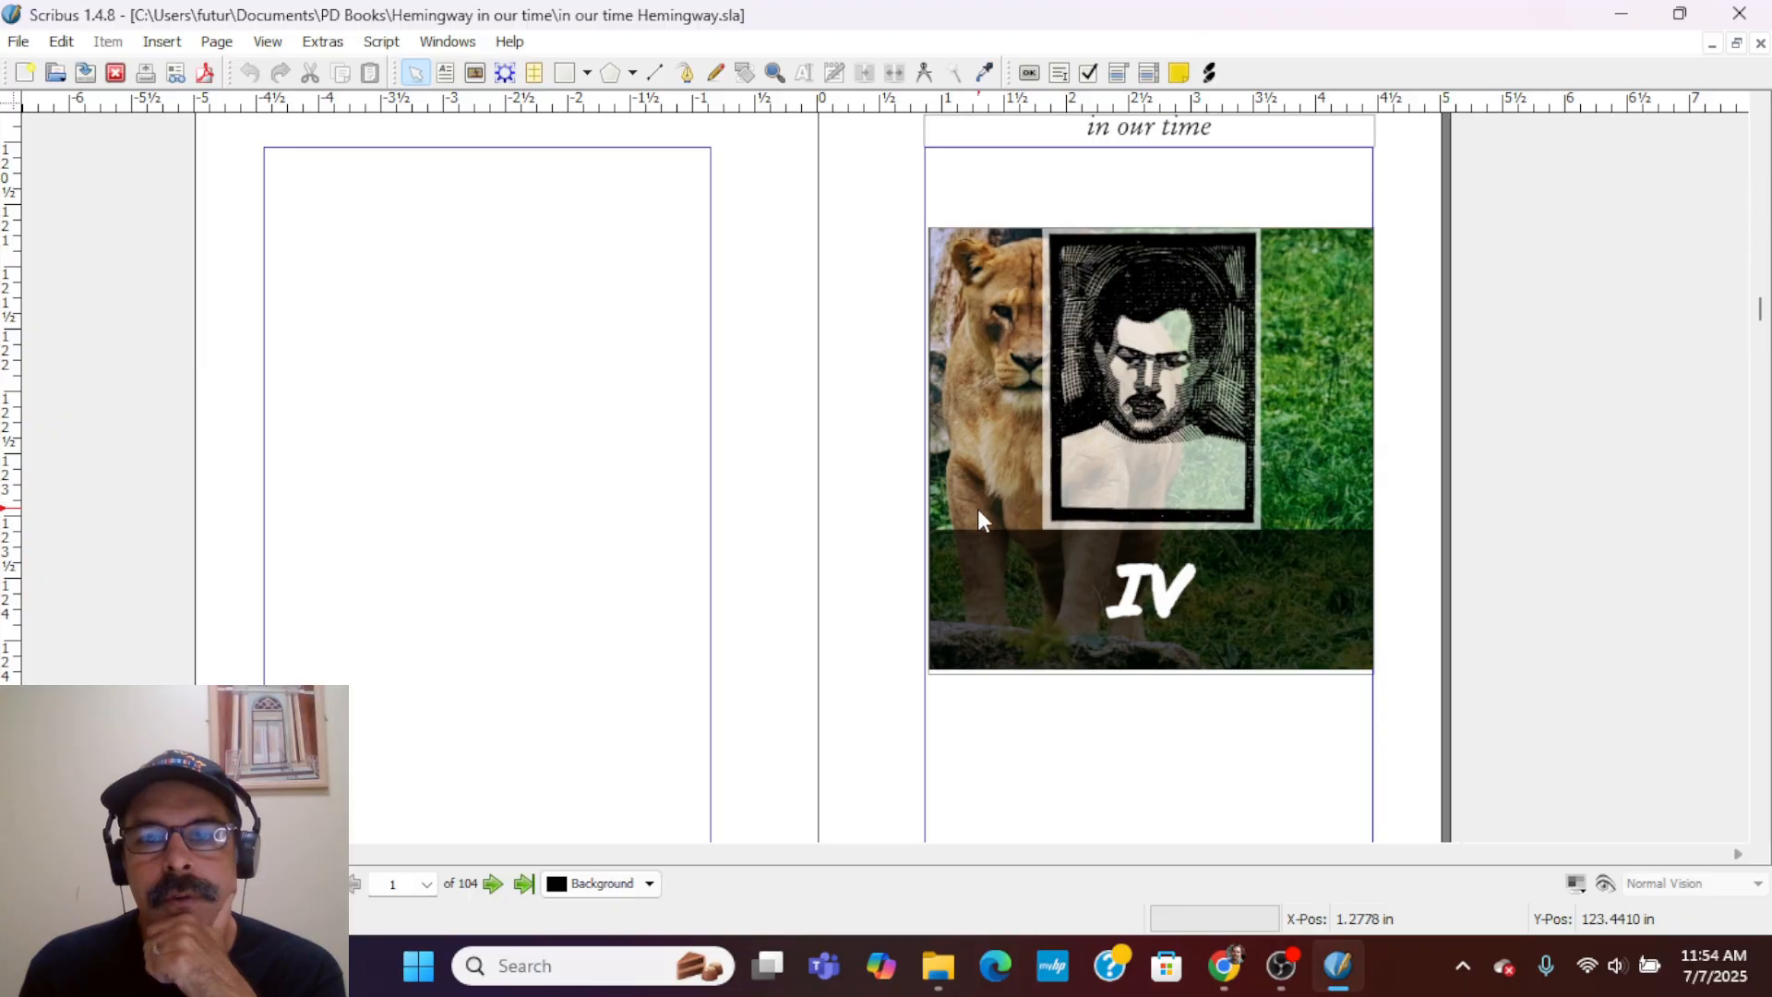
scroll(1032, 409, down, 4)
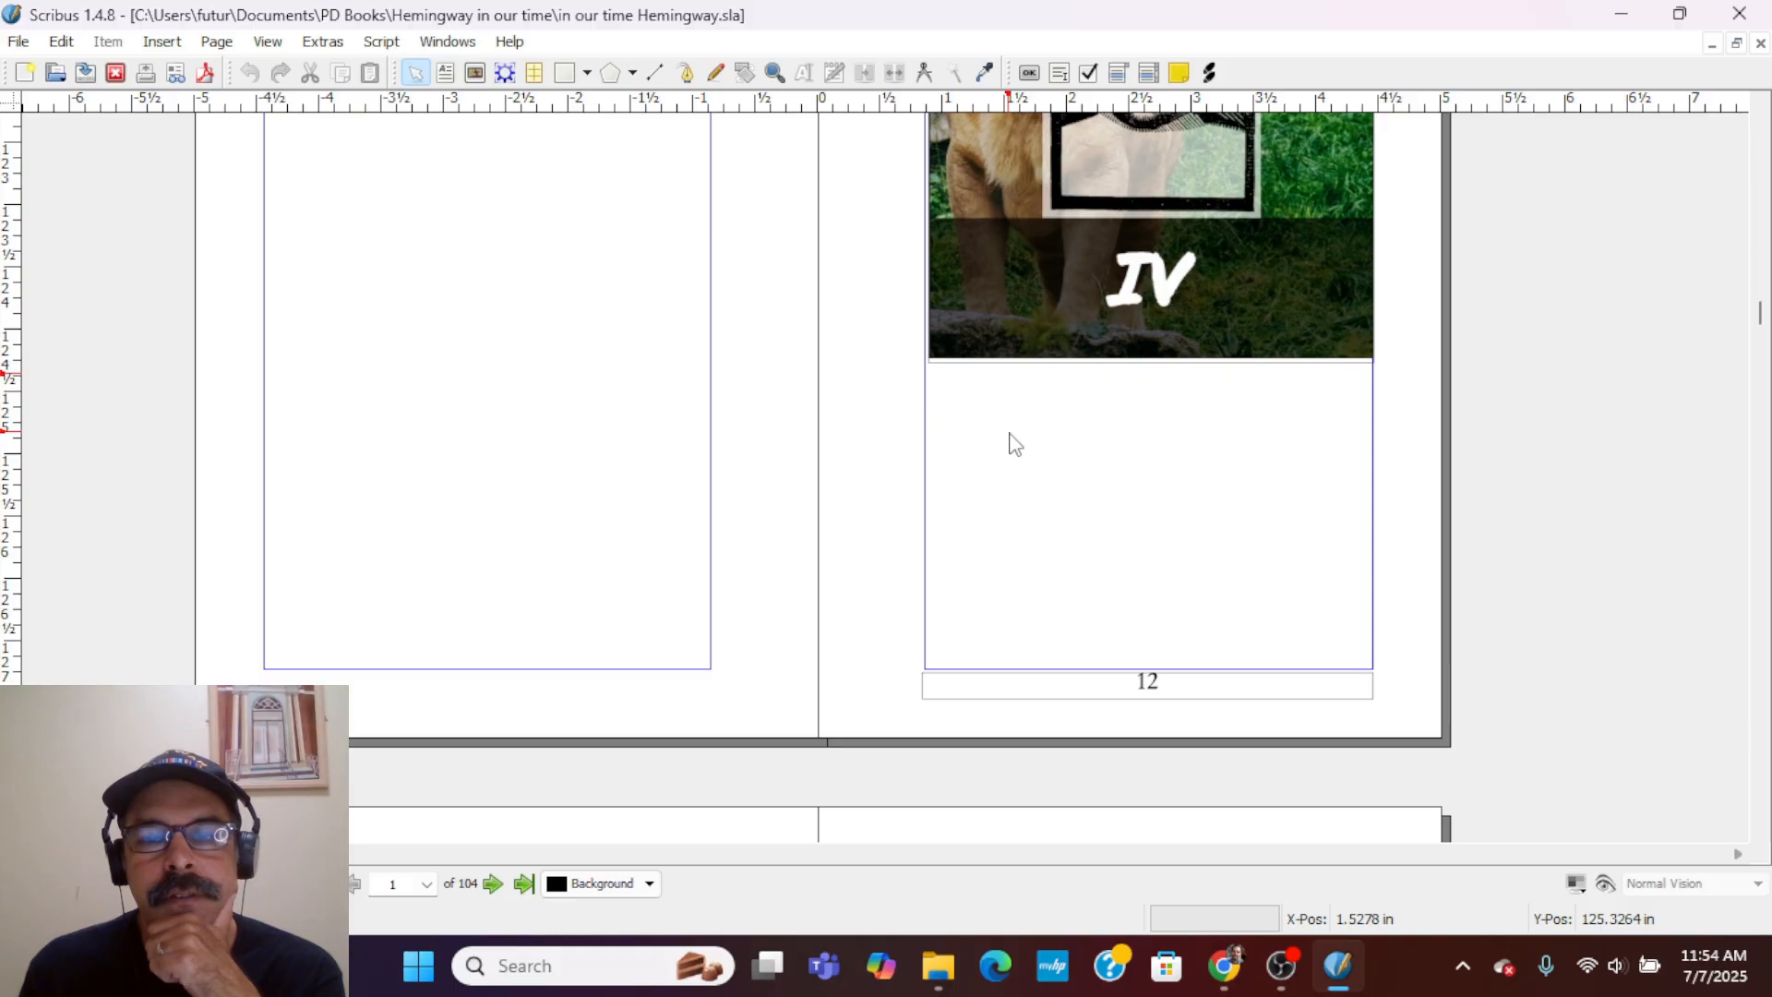
scroll(1015, 444, down, 15)
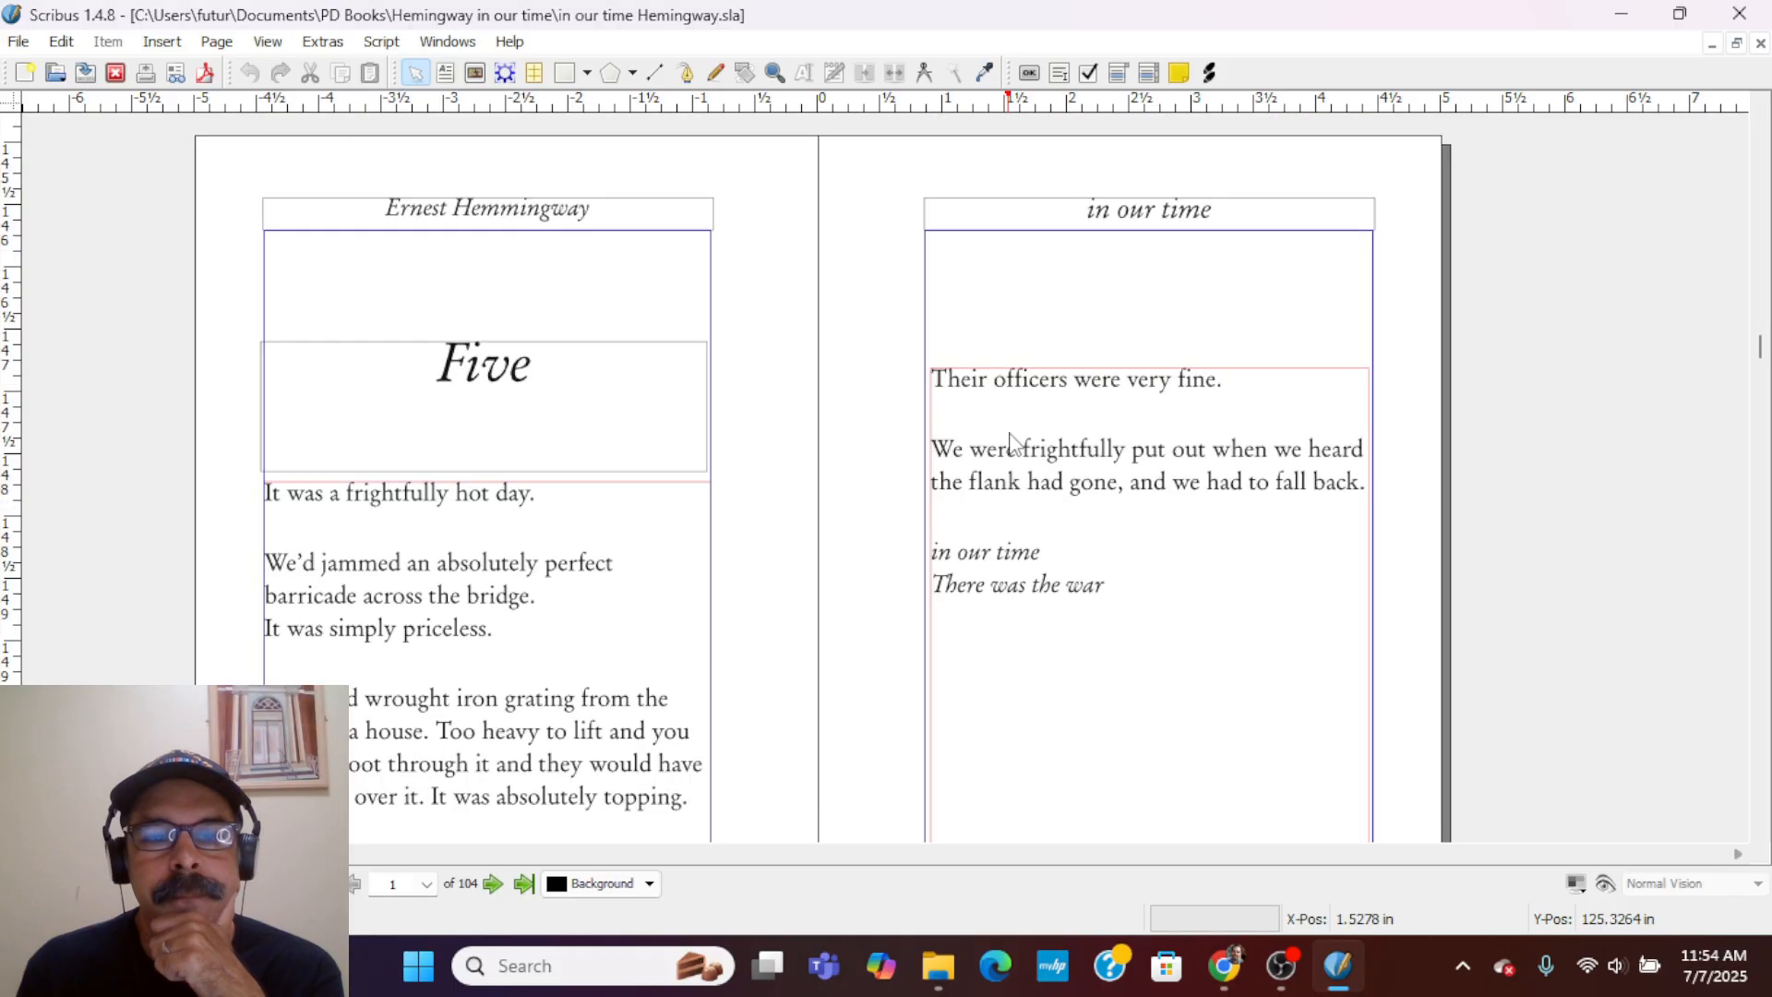
scroll(1009, 441, down, 10)
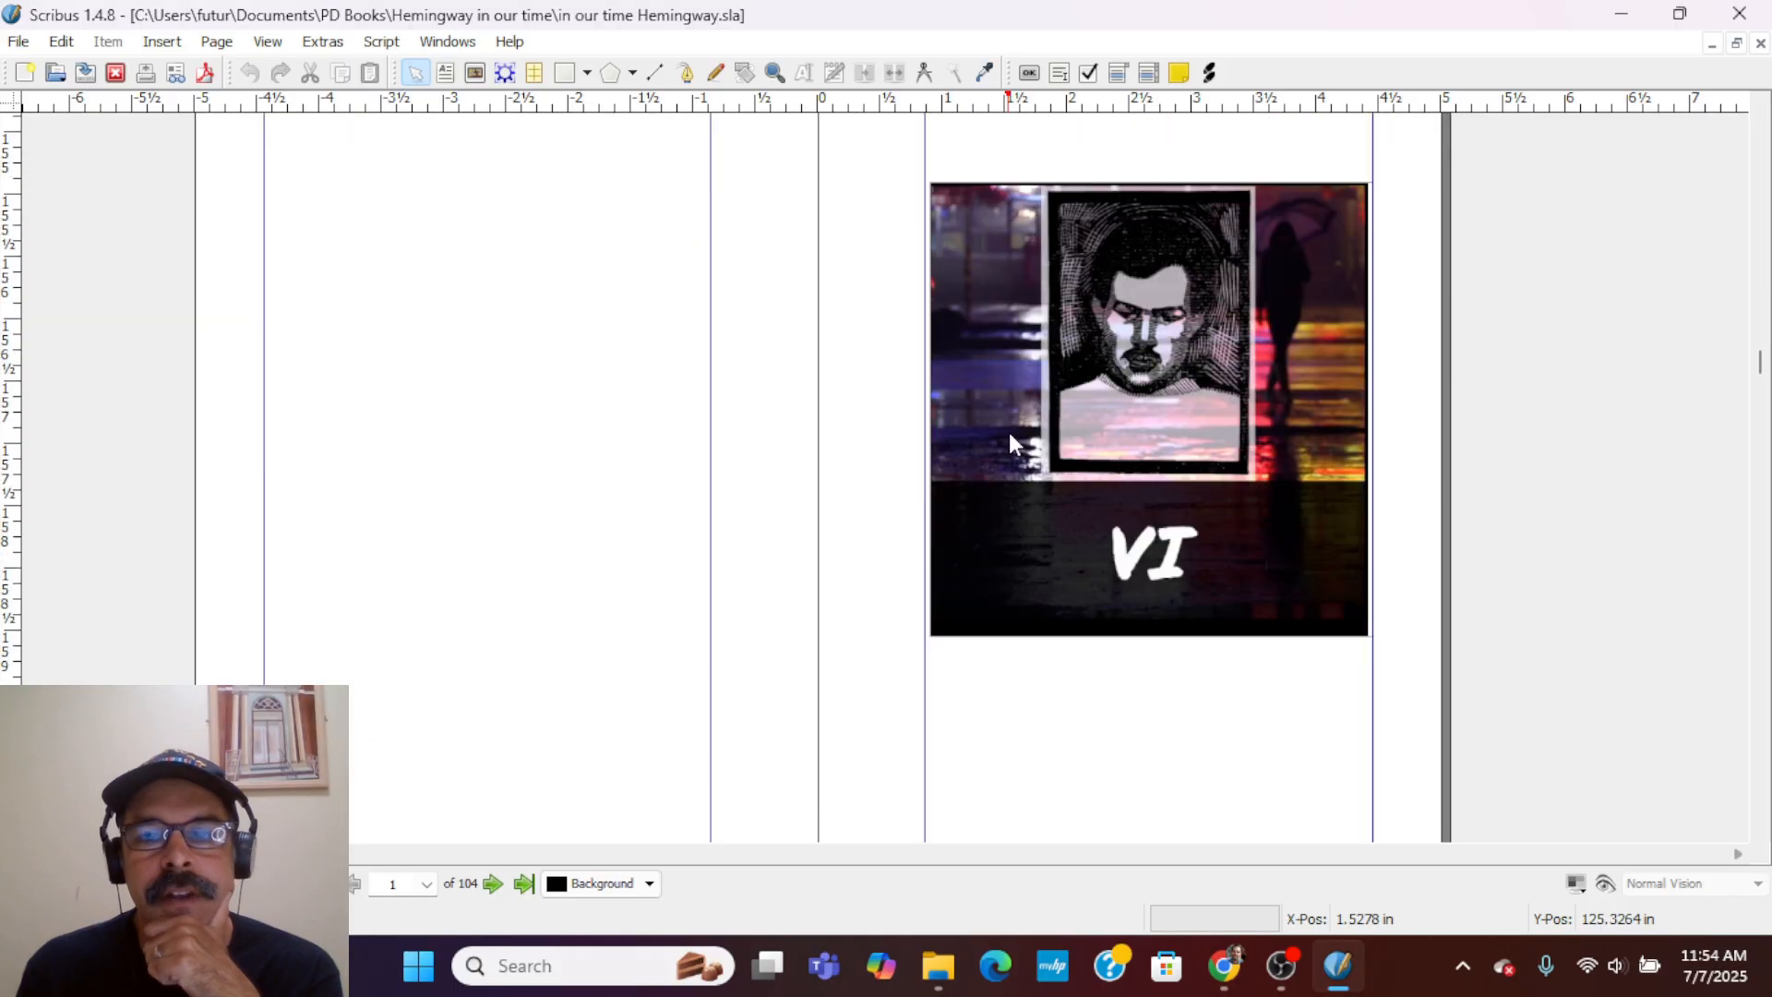
scroll(1010, 441, down, 10)
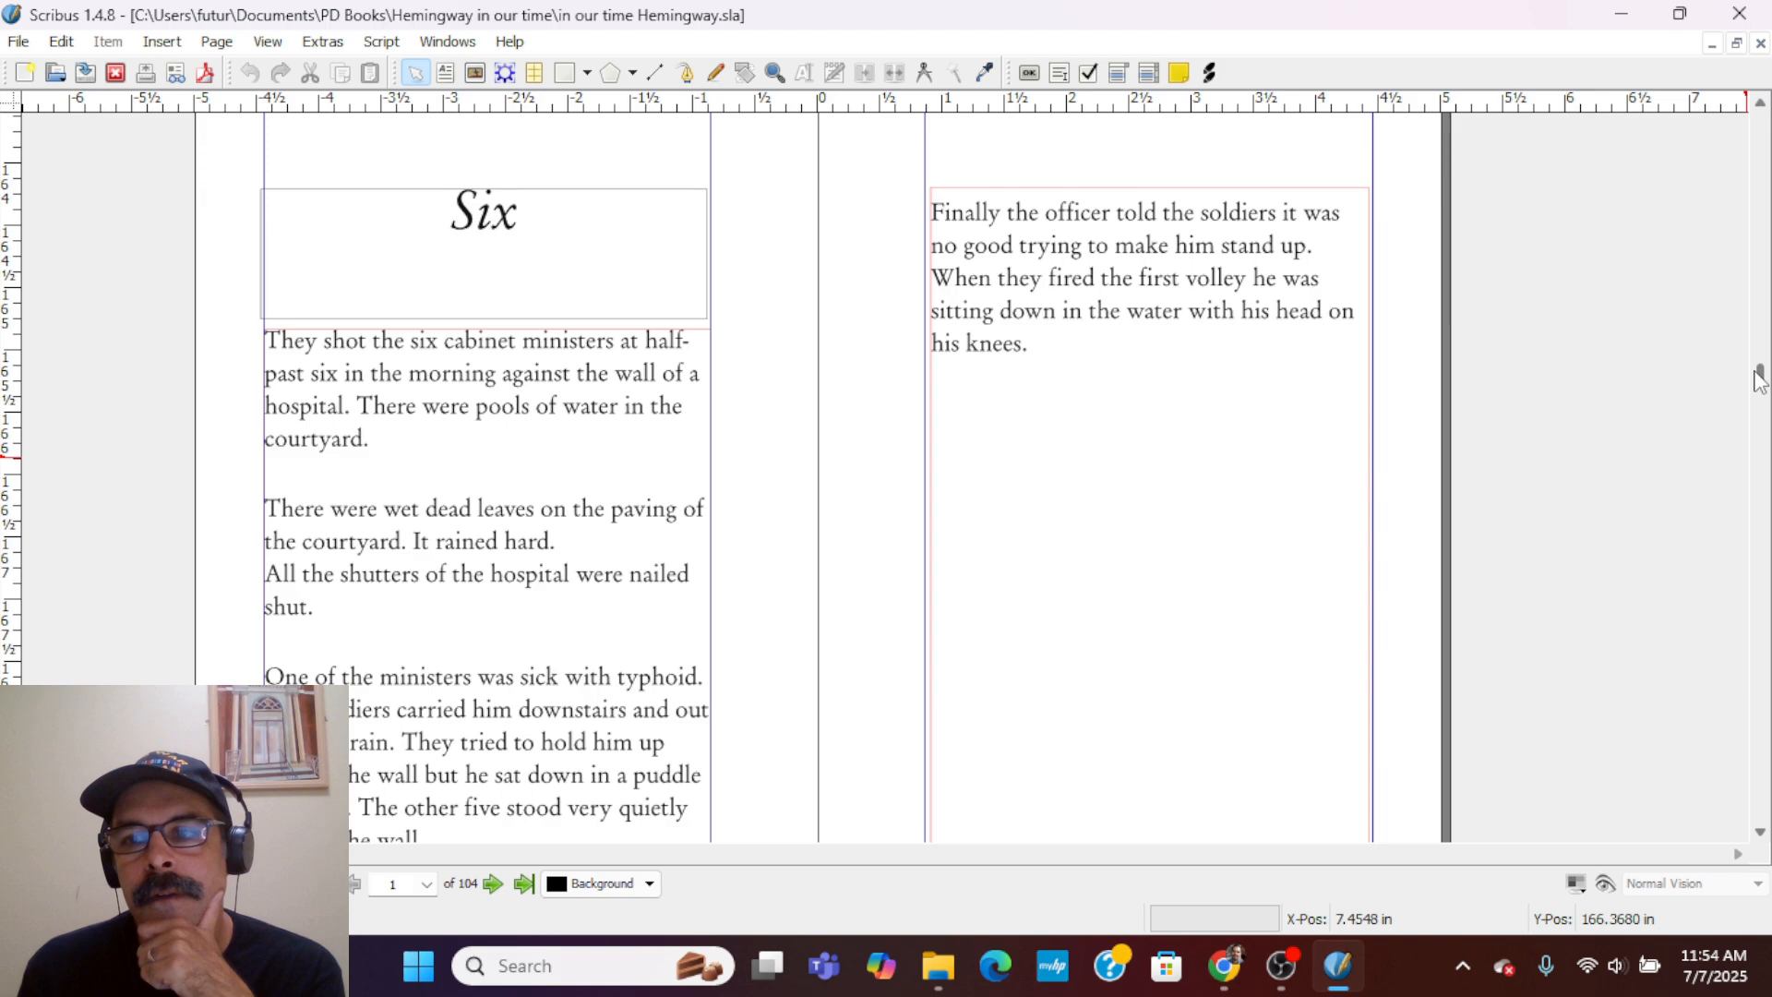
drag(1759, 381, 1714, 786)
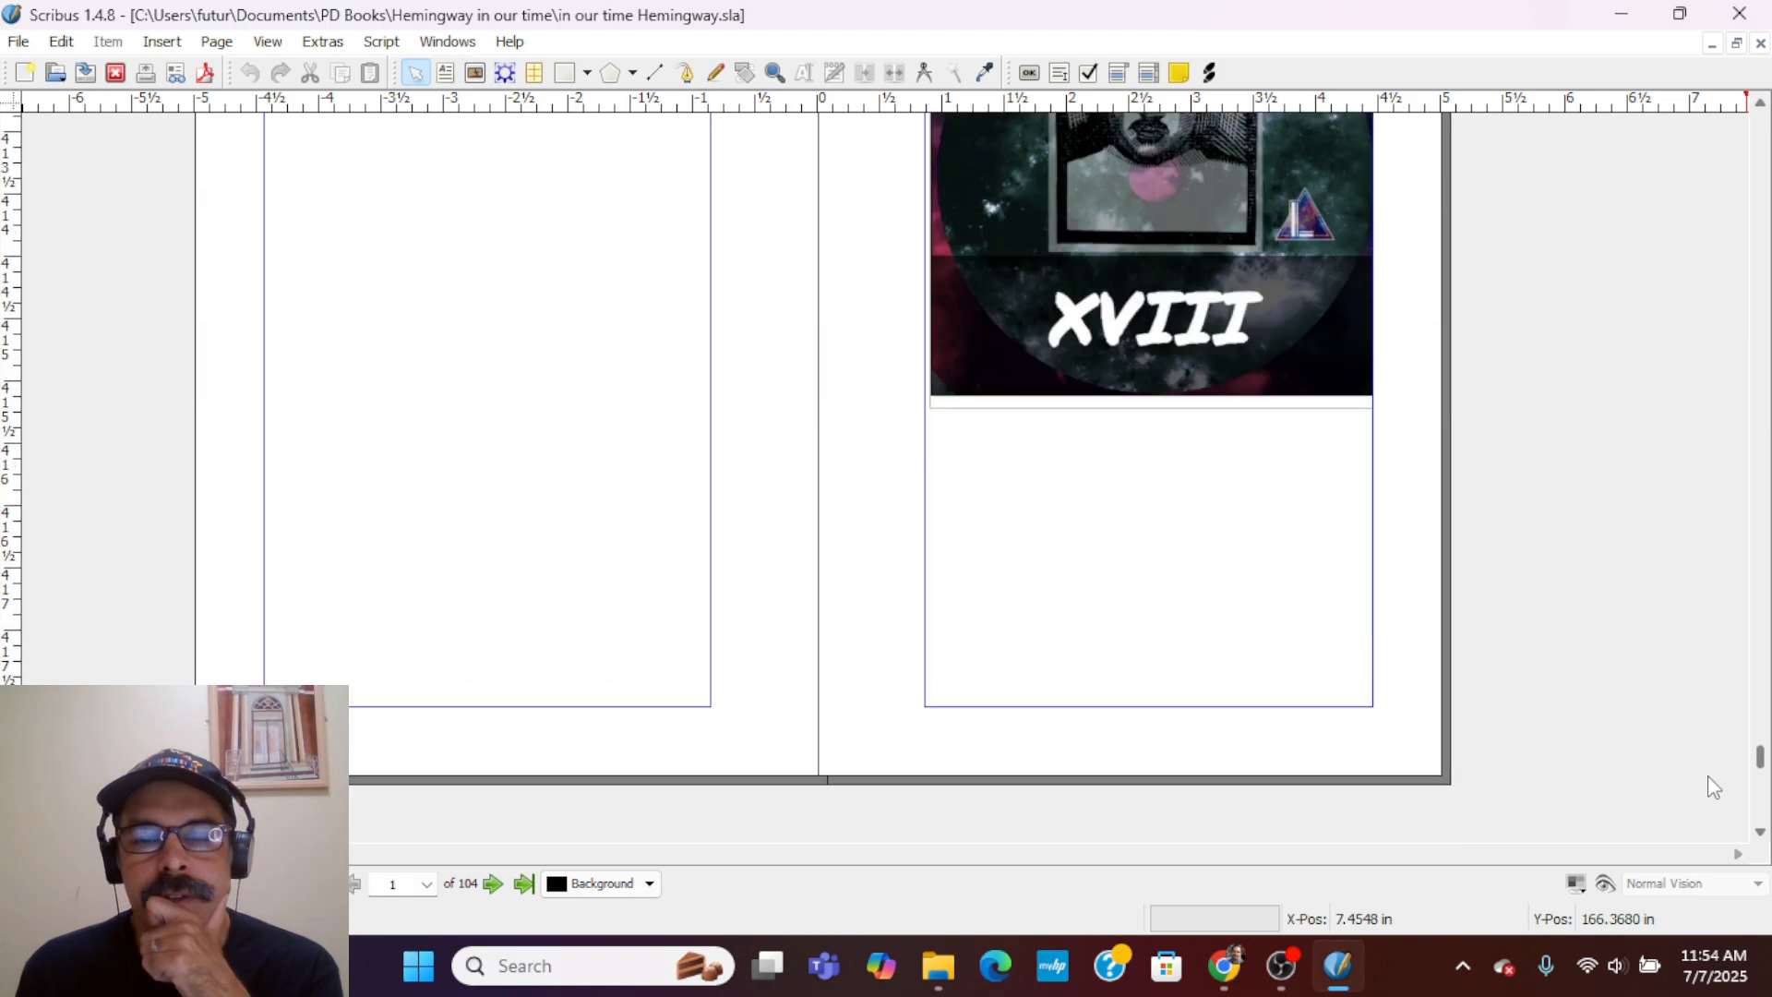
scroll(752, 447, down, 2)
scroll(751, 446, up, 3)
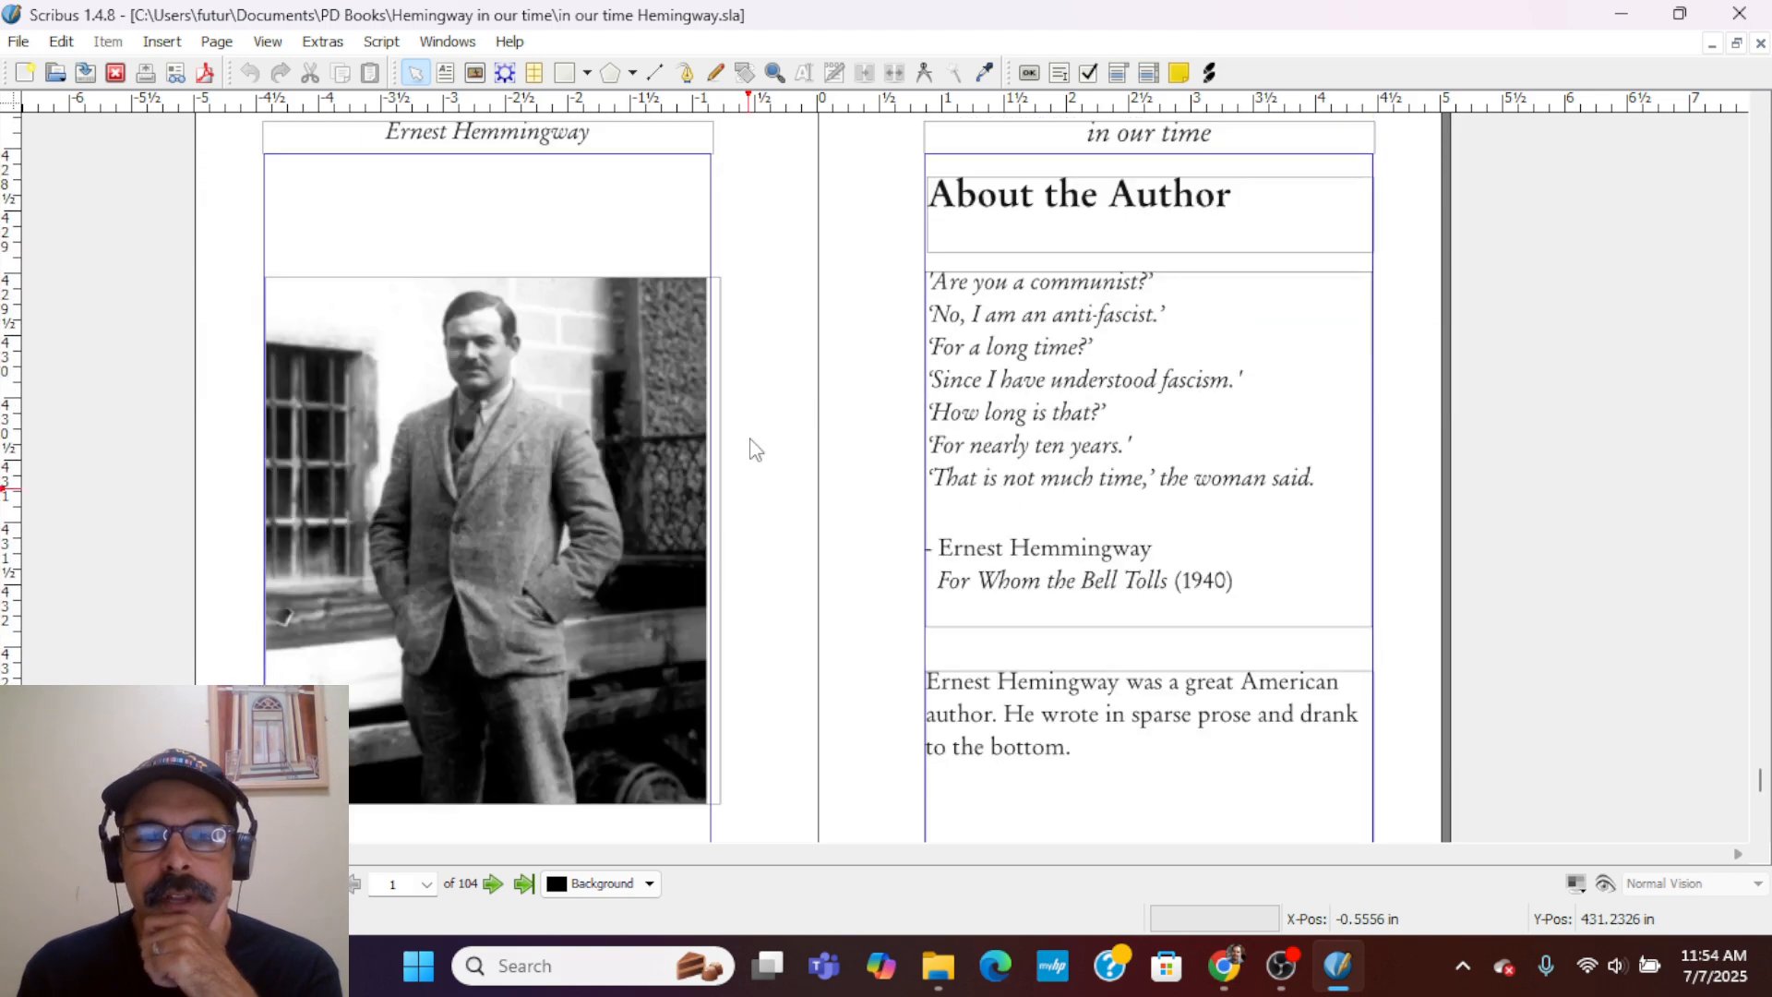
- Replace the author photo opposite About the Author on page 100 with Hemmingway Illustration1.png
click(416, 450)
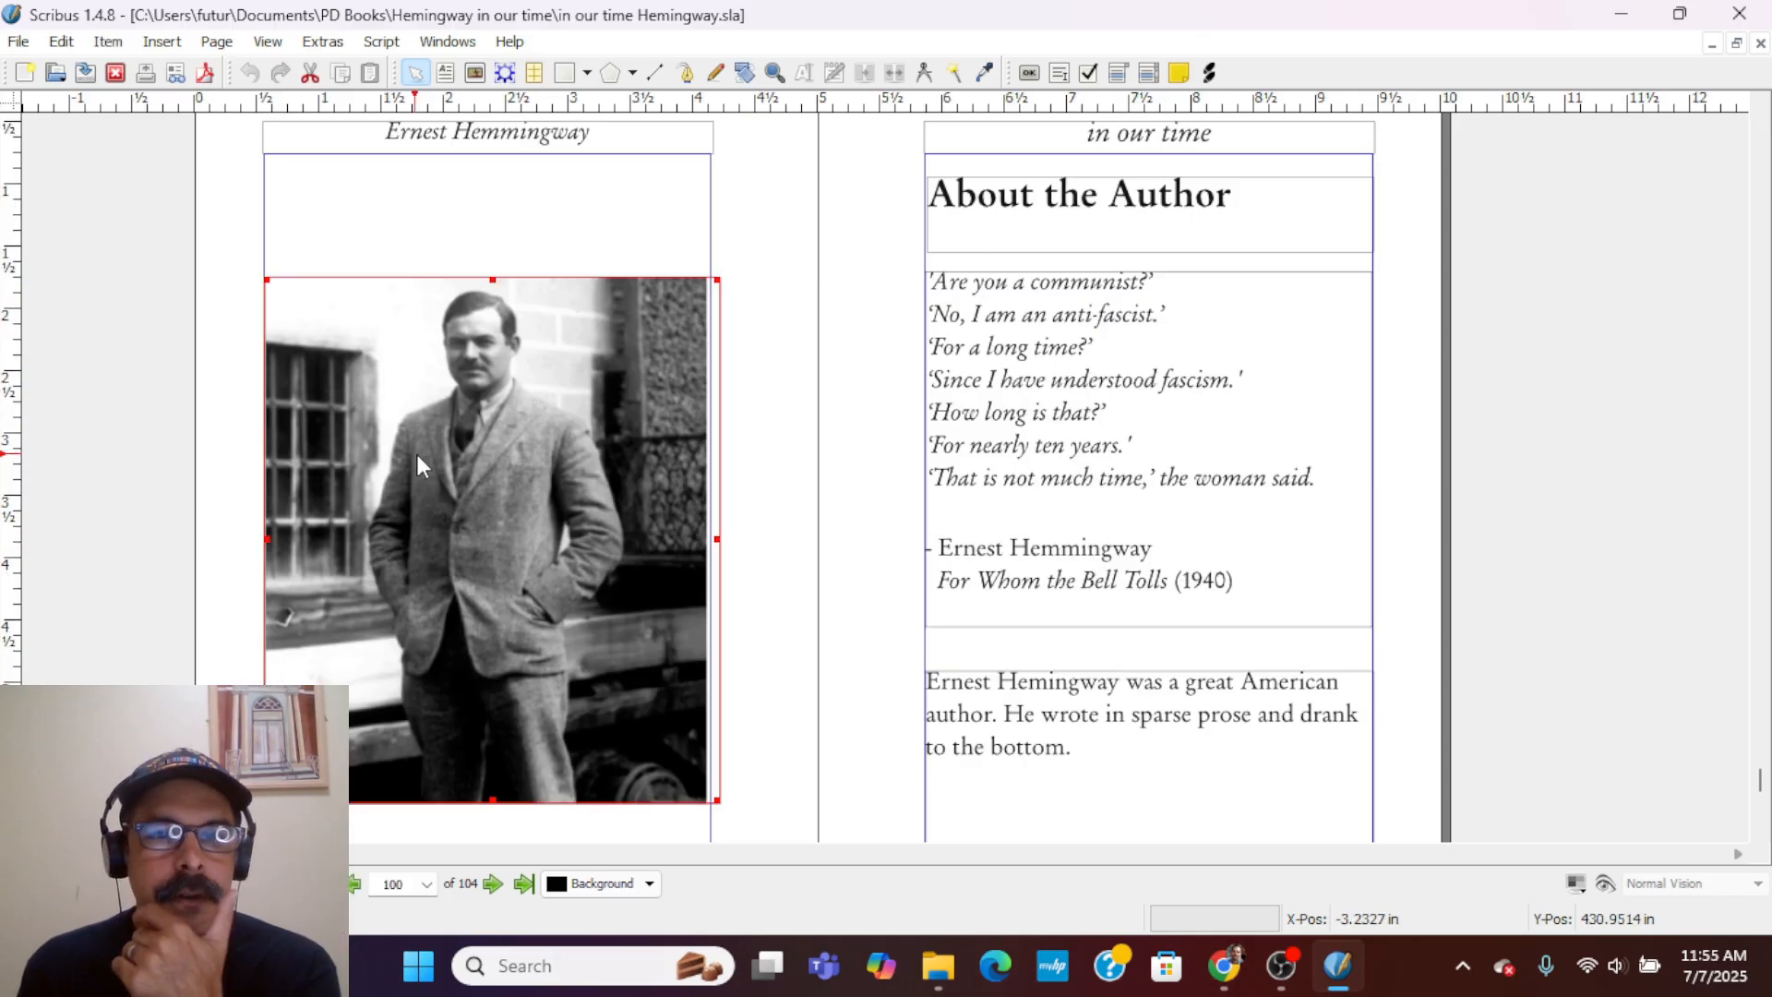
right_click(415, 451)
click(498, 58)
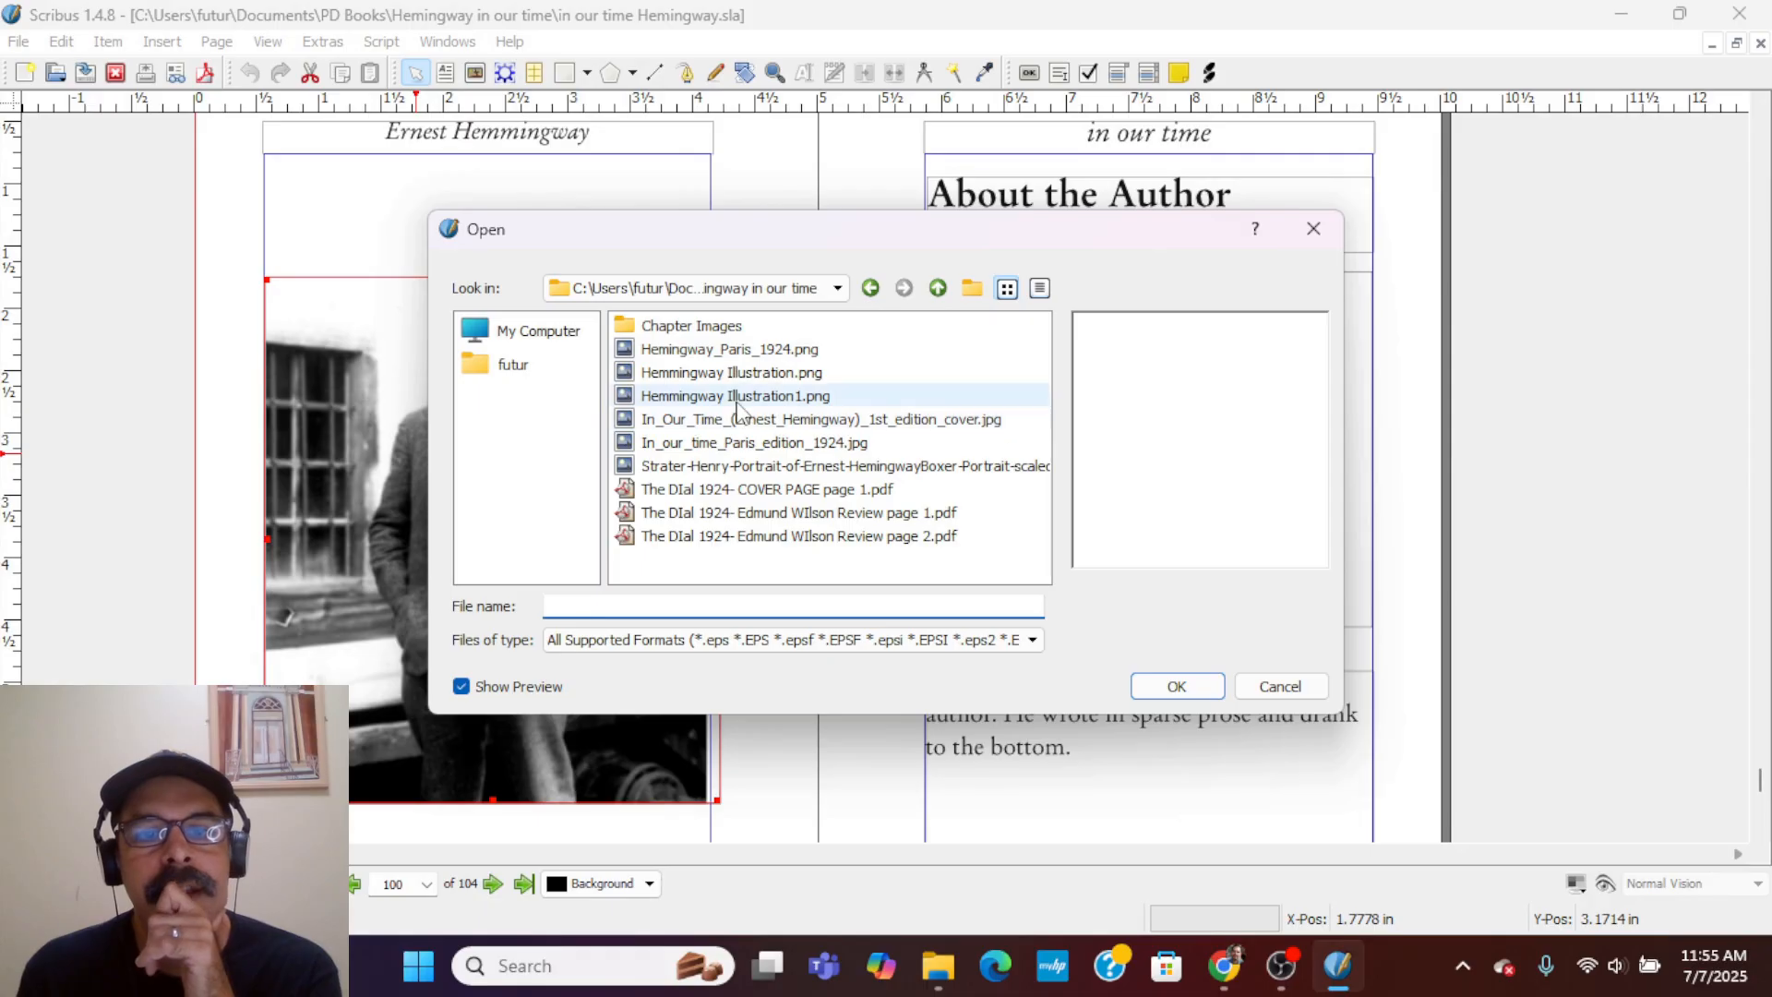
click(739, 397)
click(1178, 688)
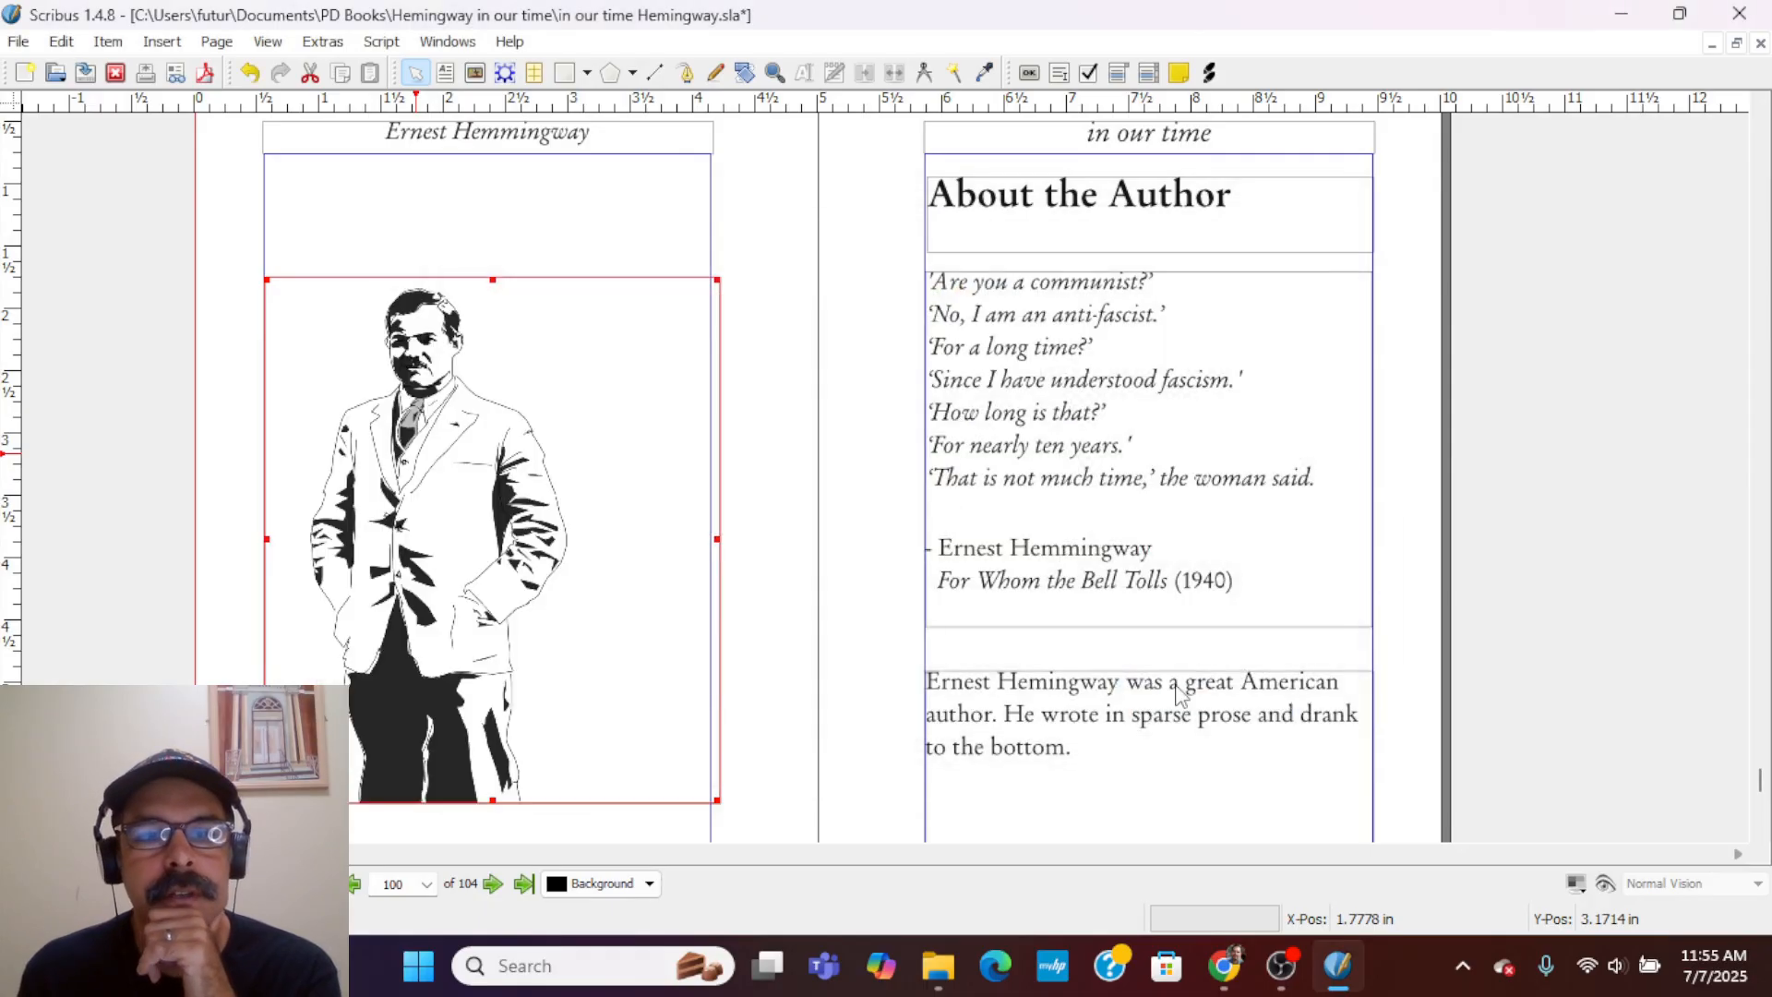
- Resize the portrait's image frame to about 3.5 in wide and 5 in high, position it inside the page 100 margins and deselect it
drag(719, 538, 613, 531)
drag(439, 538, 502, 532)
scroll(503, 531, down, 3)
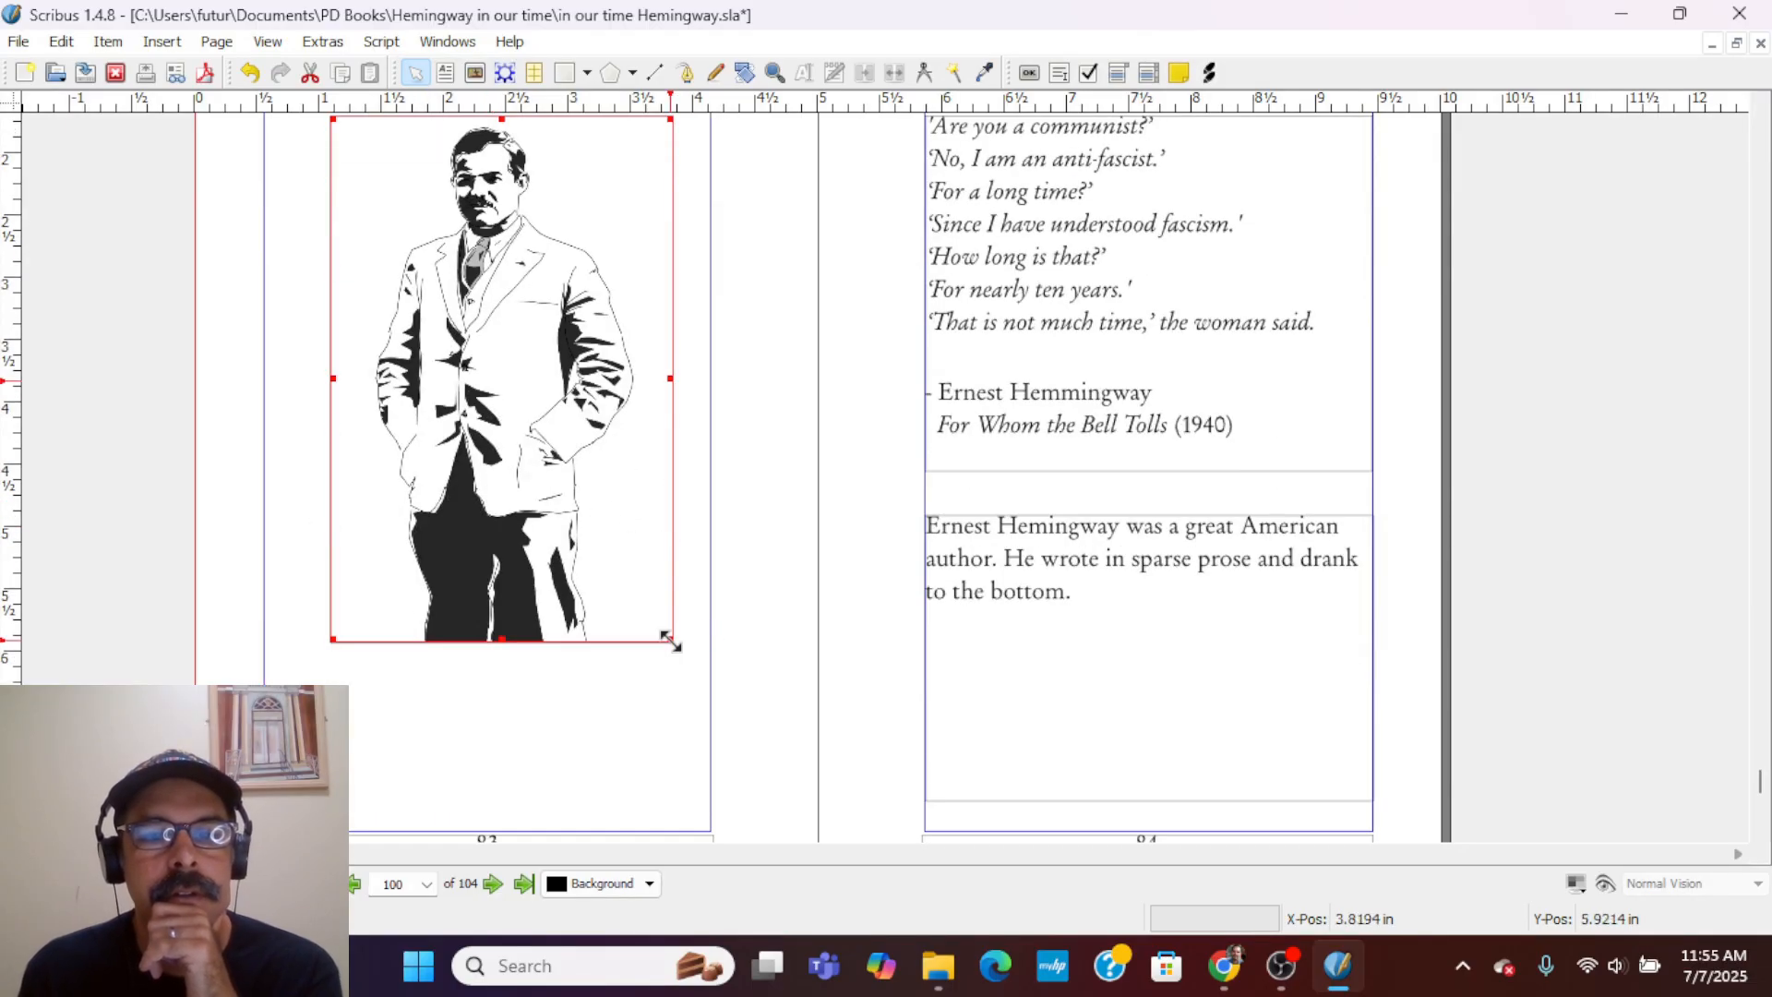
drag(670, 639, 708, 686)
scroll(458, 573, up, 4)
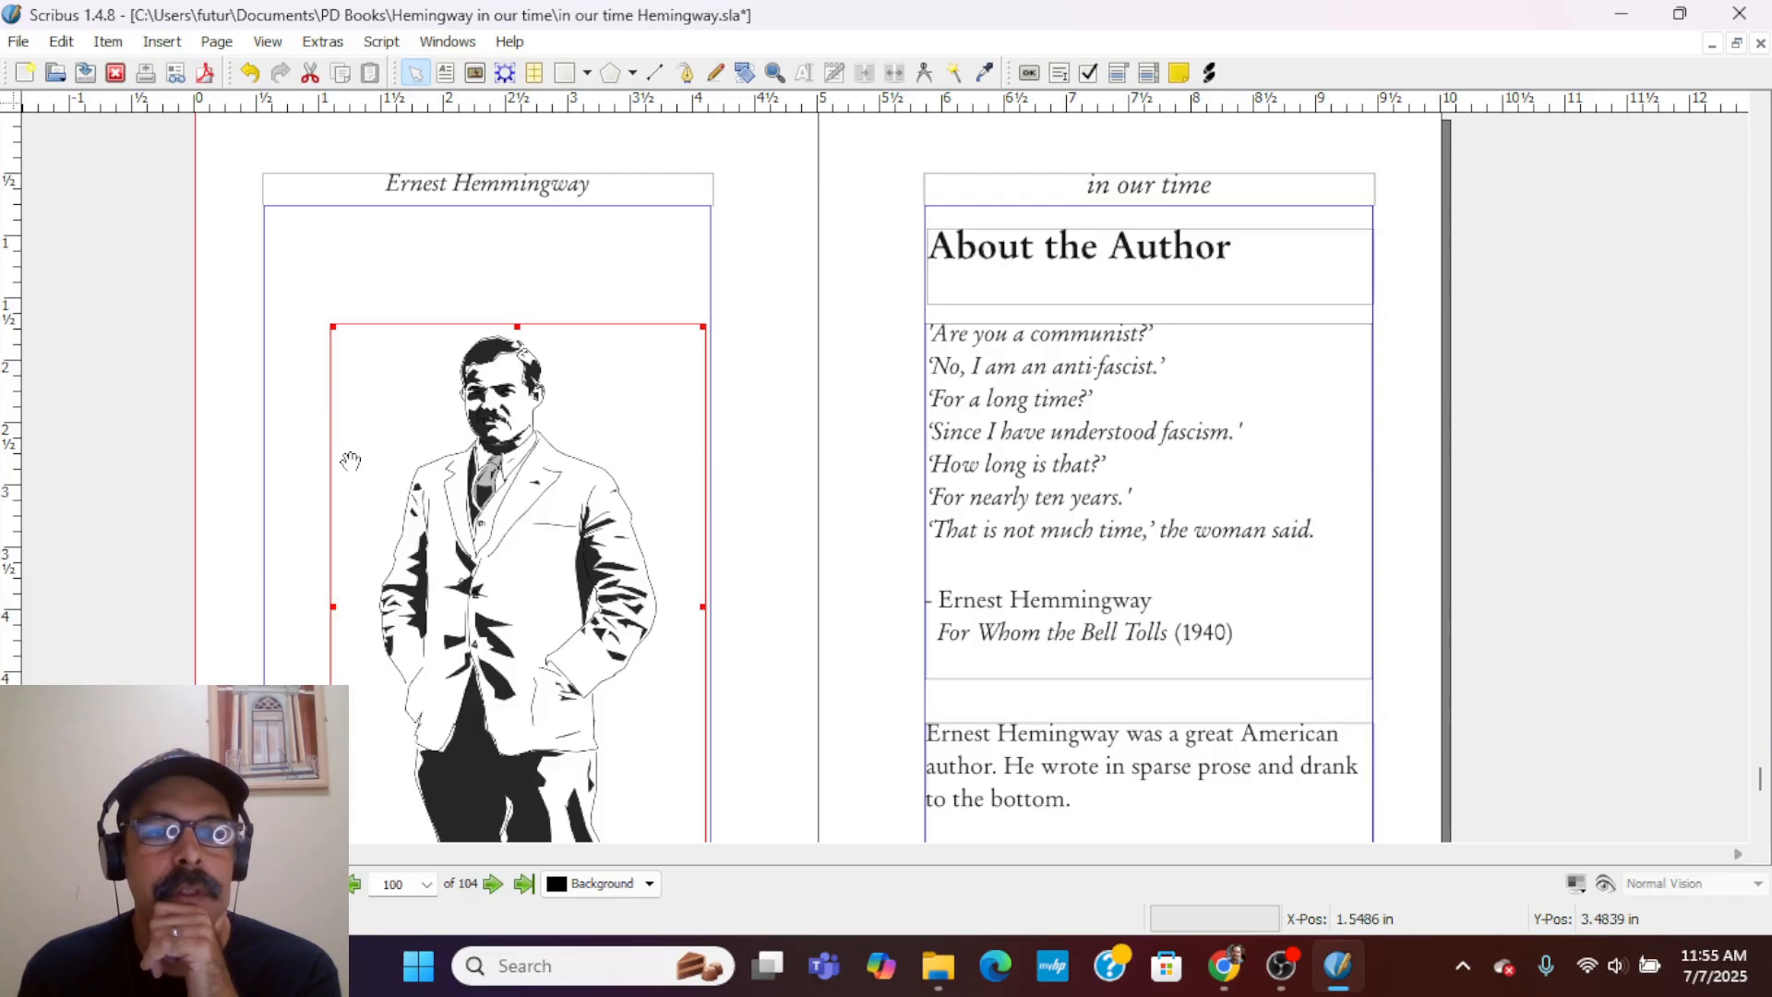
drag(332, 325, 279, 277)
scroll(517, 487, down, 3)
scroll(517, 486, up, 1)
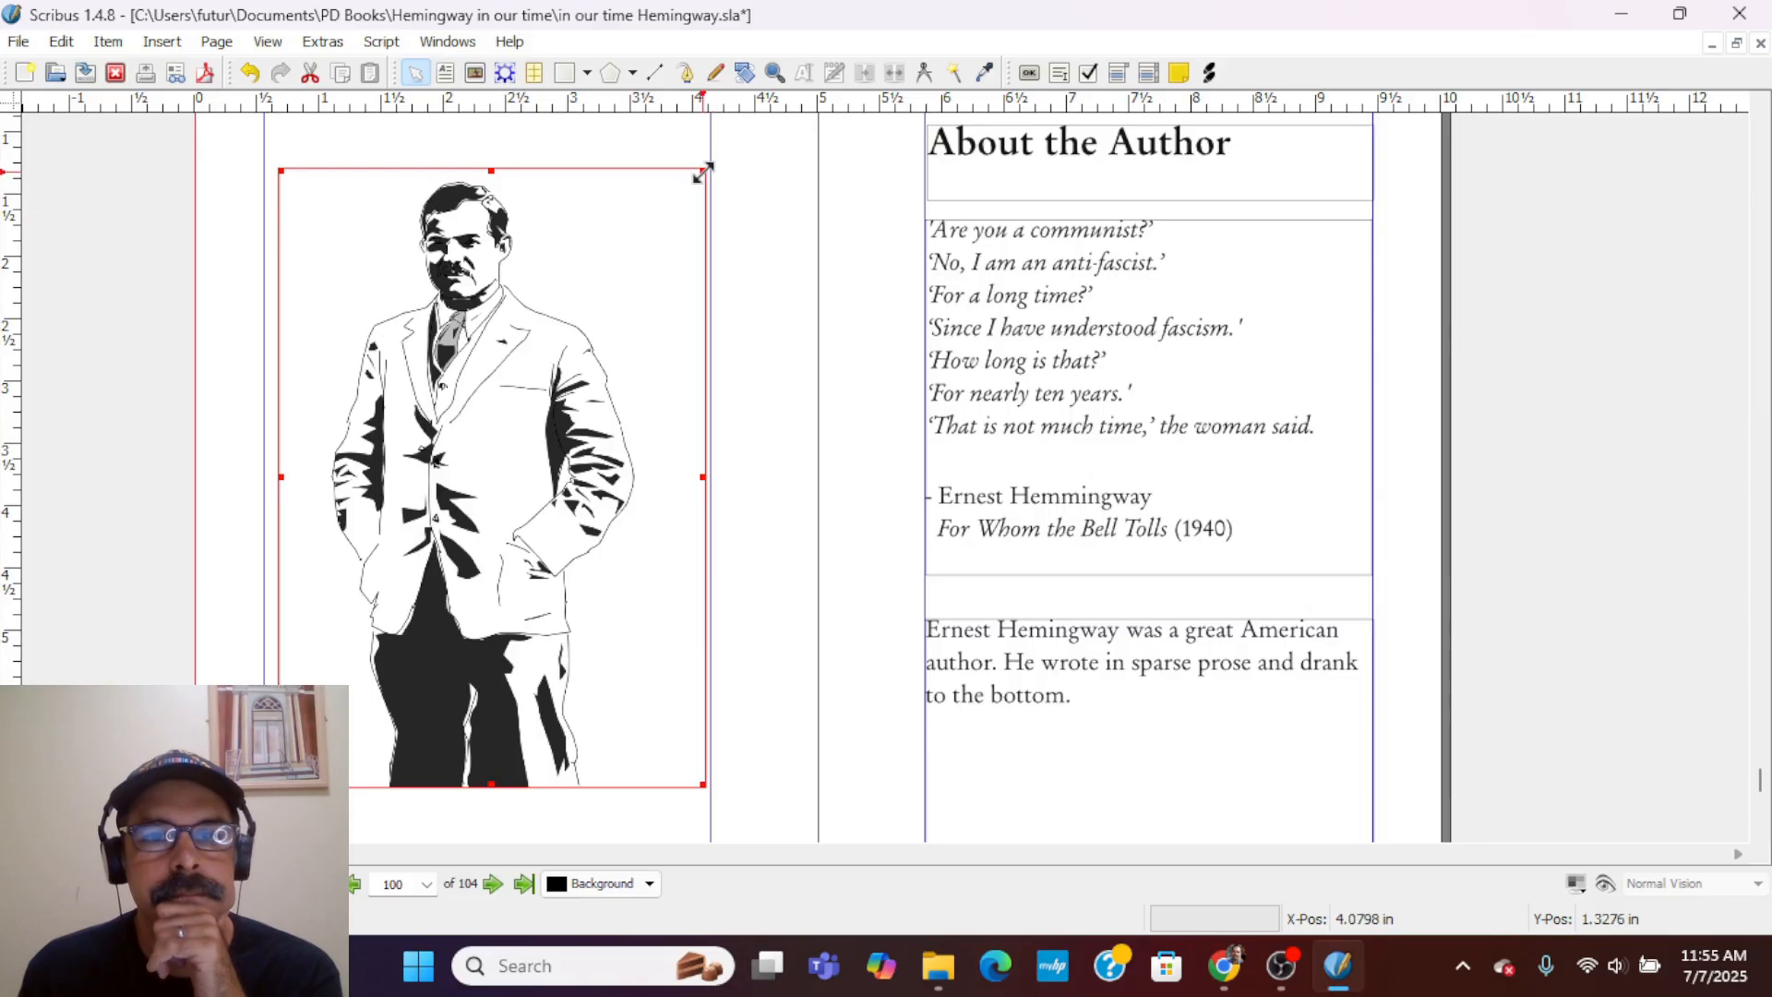
drag(702, 172, 710, 158)
scroll(816, 498, down, 2)
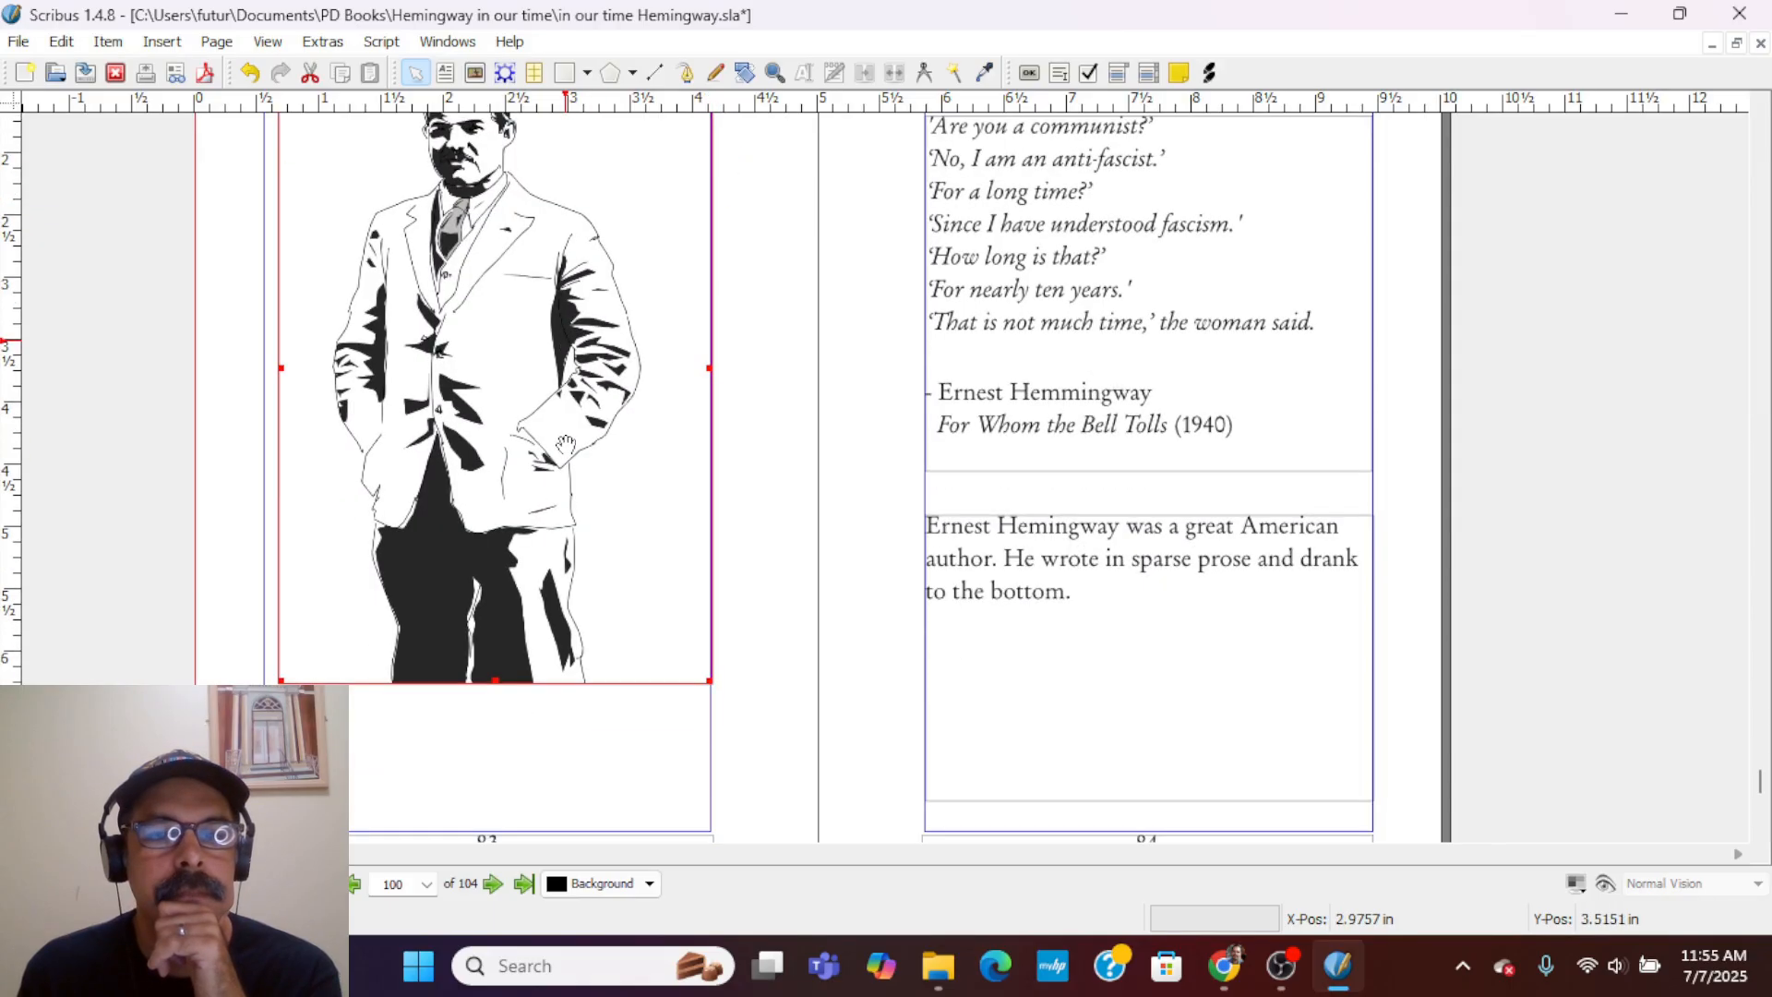
scroll(816, 498, up, 3)
drag(514, 401, 514, 415)
click(747, 413)
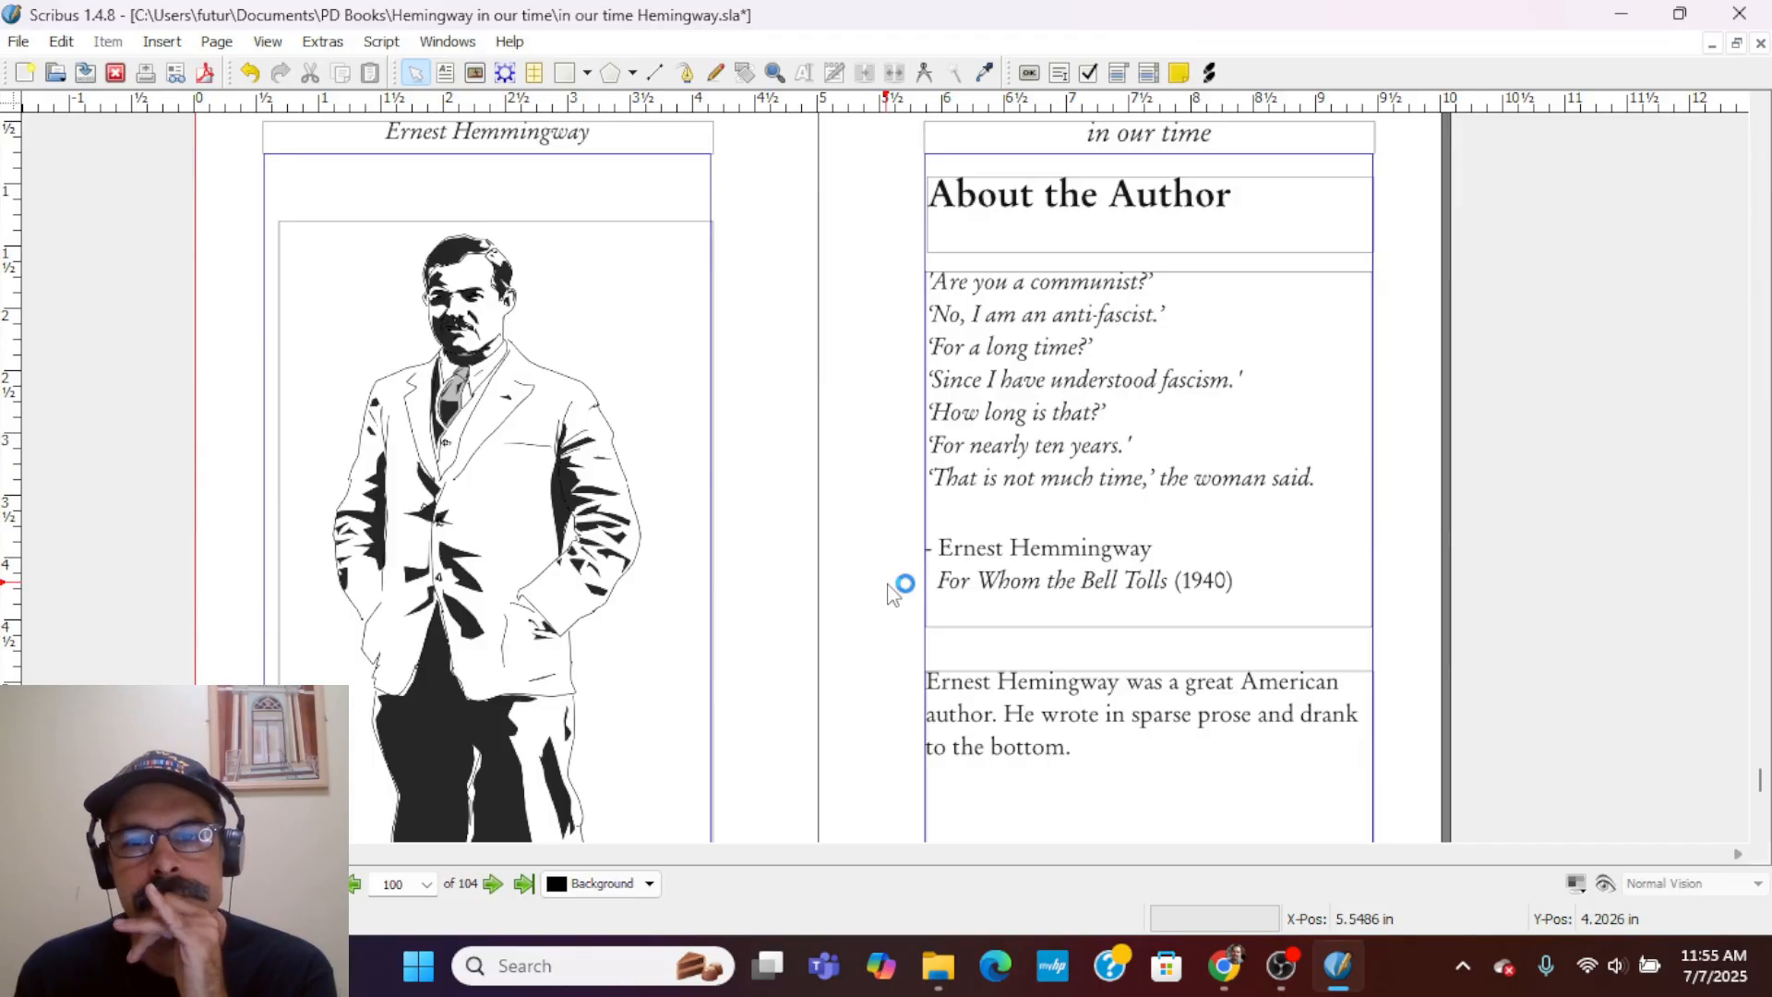
- Check the placed portrait on the About the Author spread and look at the pages just after and before it
scroll(891, 591, down, 5)
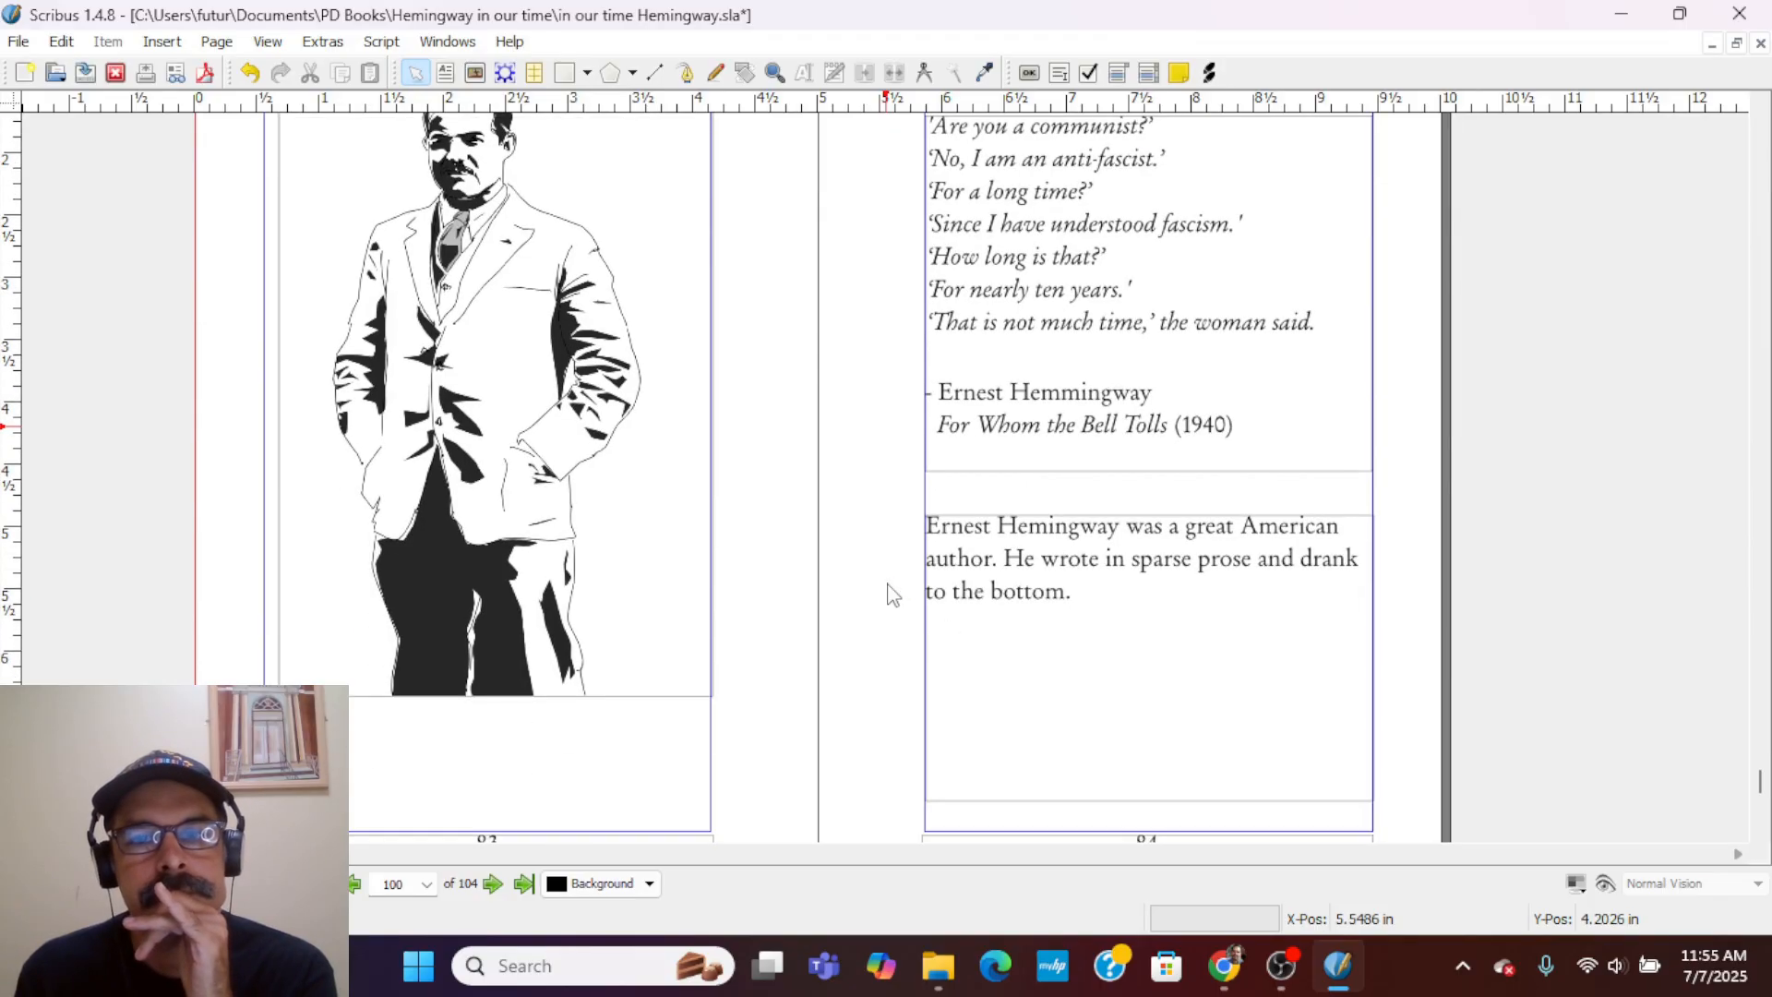
scroll(891, 591, down, 6)
scroll(891, 591, up, 7)
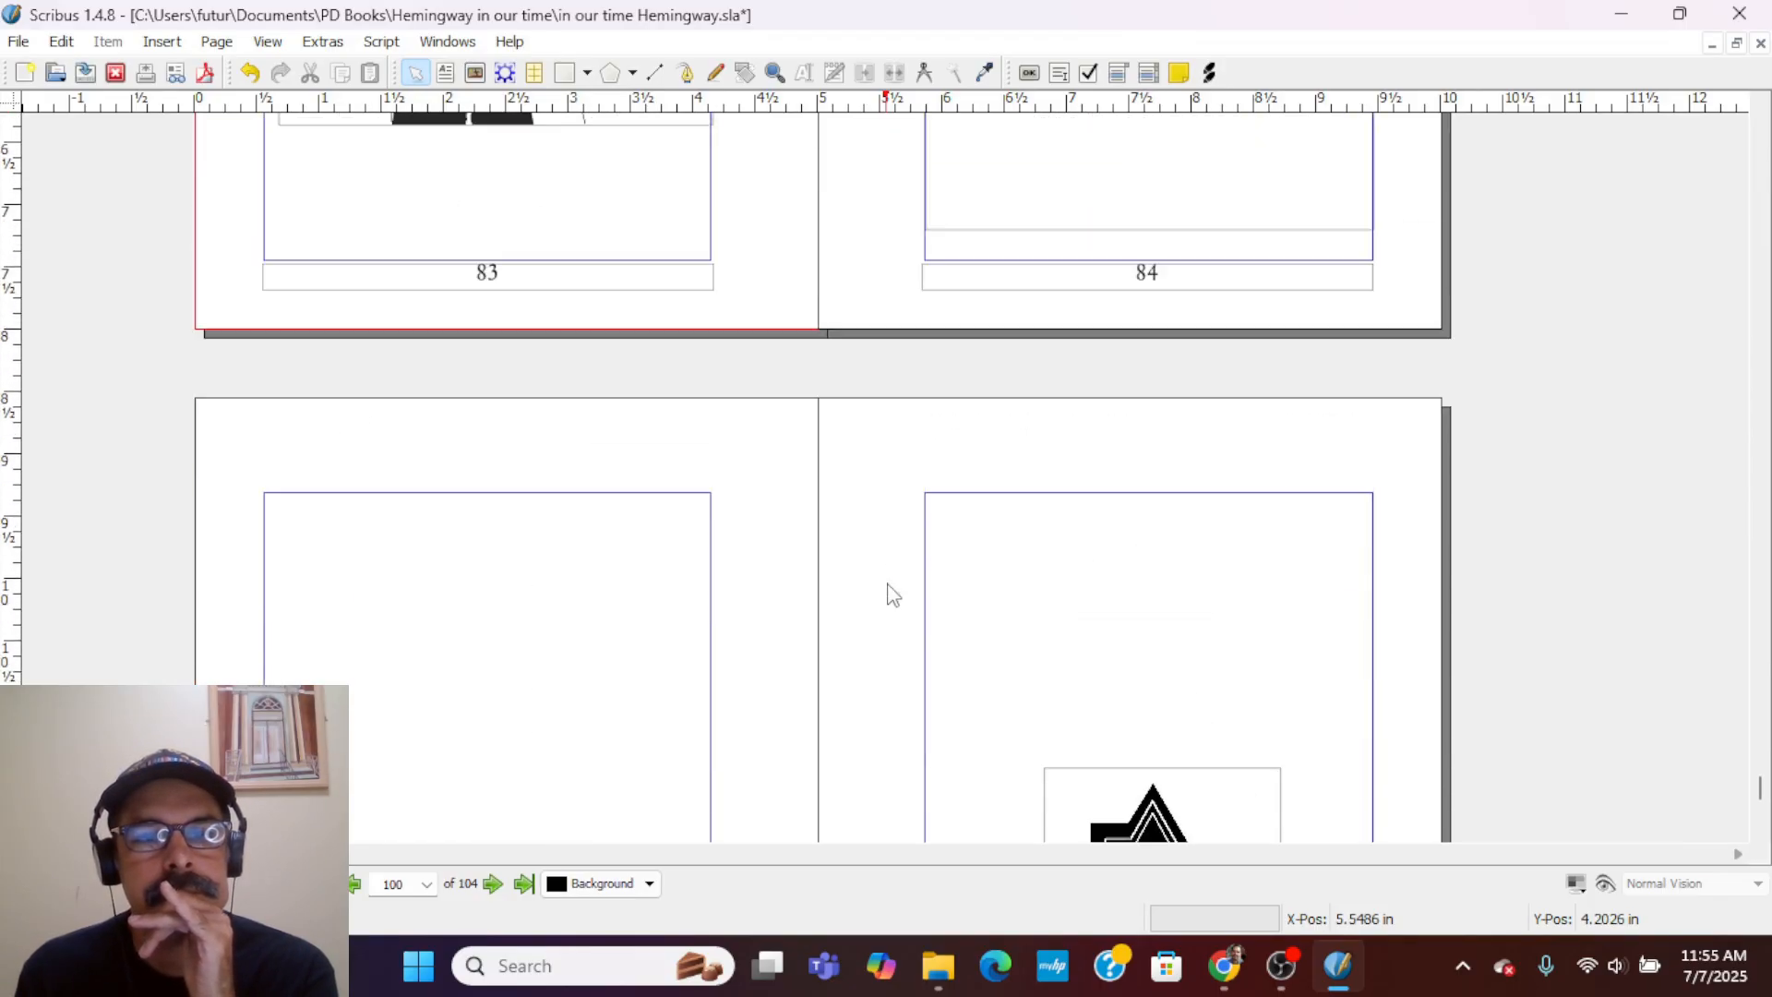
scroll(891, 595, up, 15)
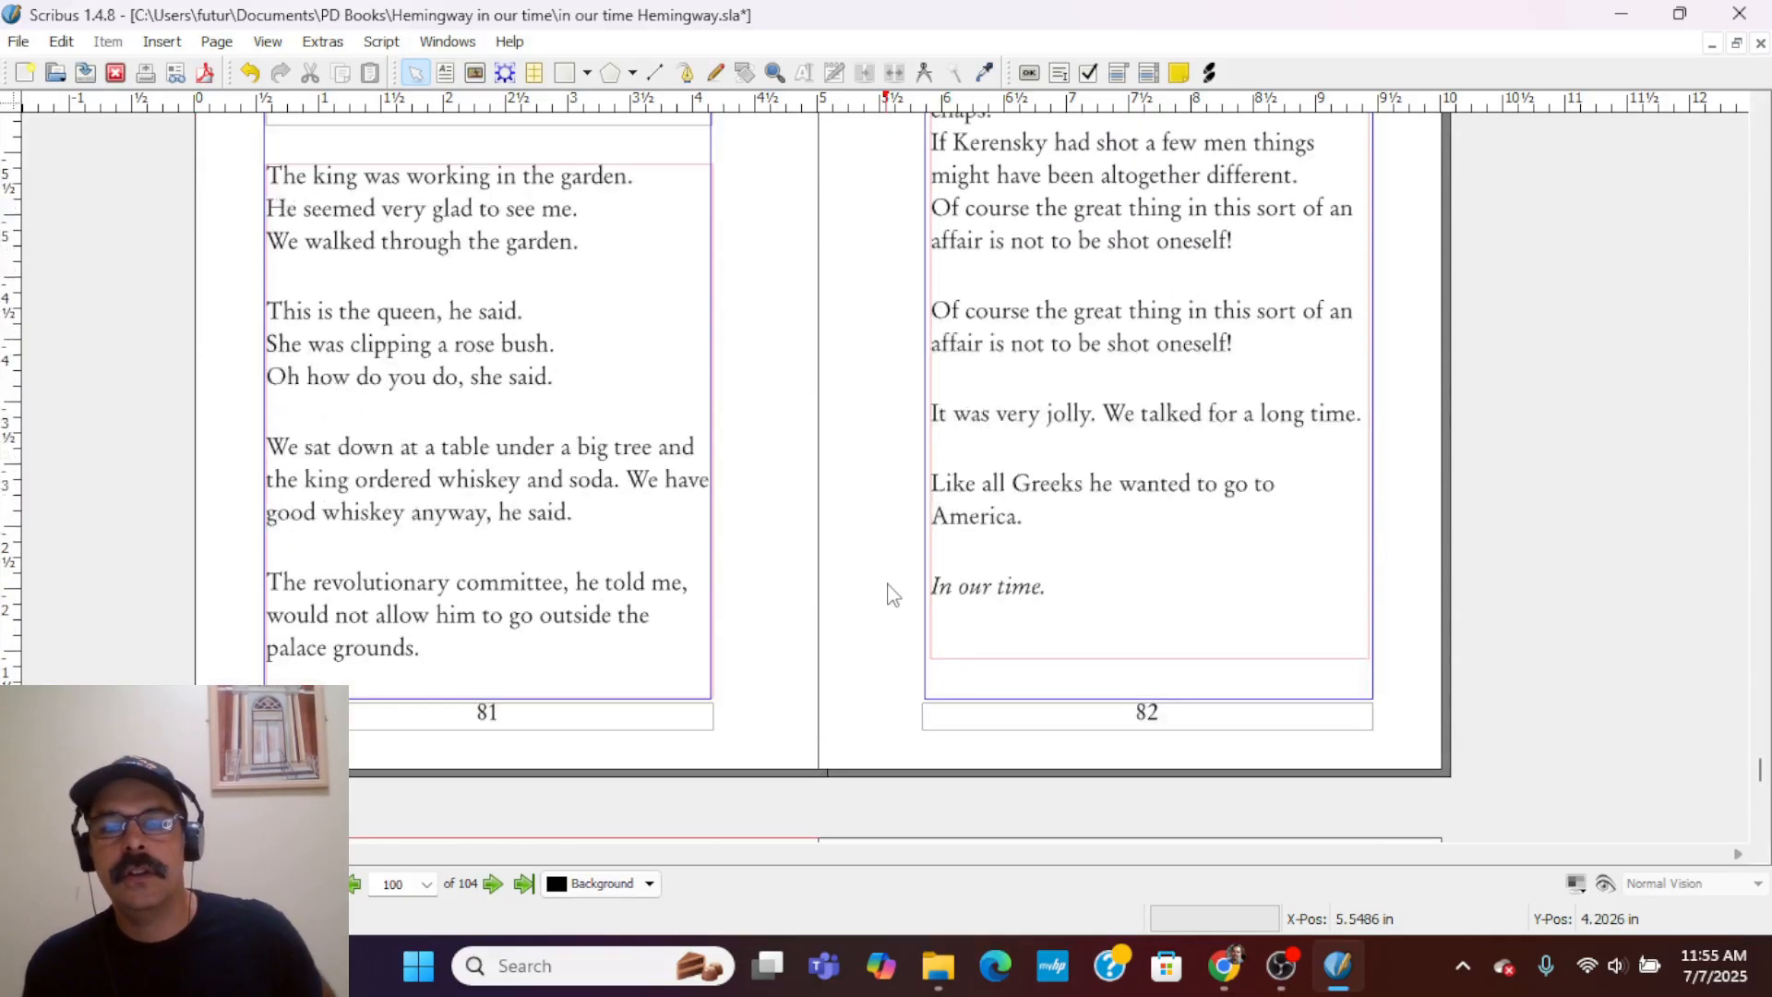
- Return to the front matter and look over the Editor's Note, the House of Lundi Collection list, the copyright page and the title page
drag(1760, 766, 1760, 162)
scroll(1061, 552, down, 15)
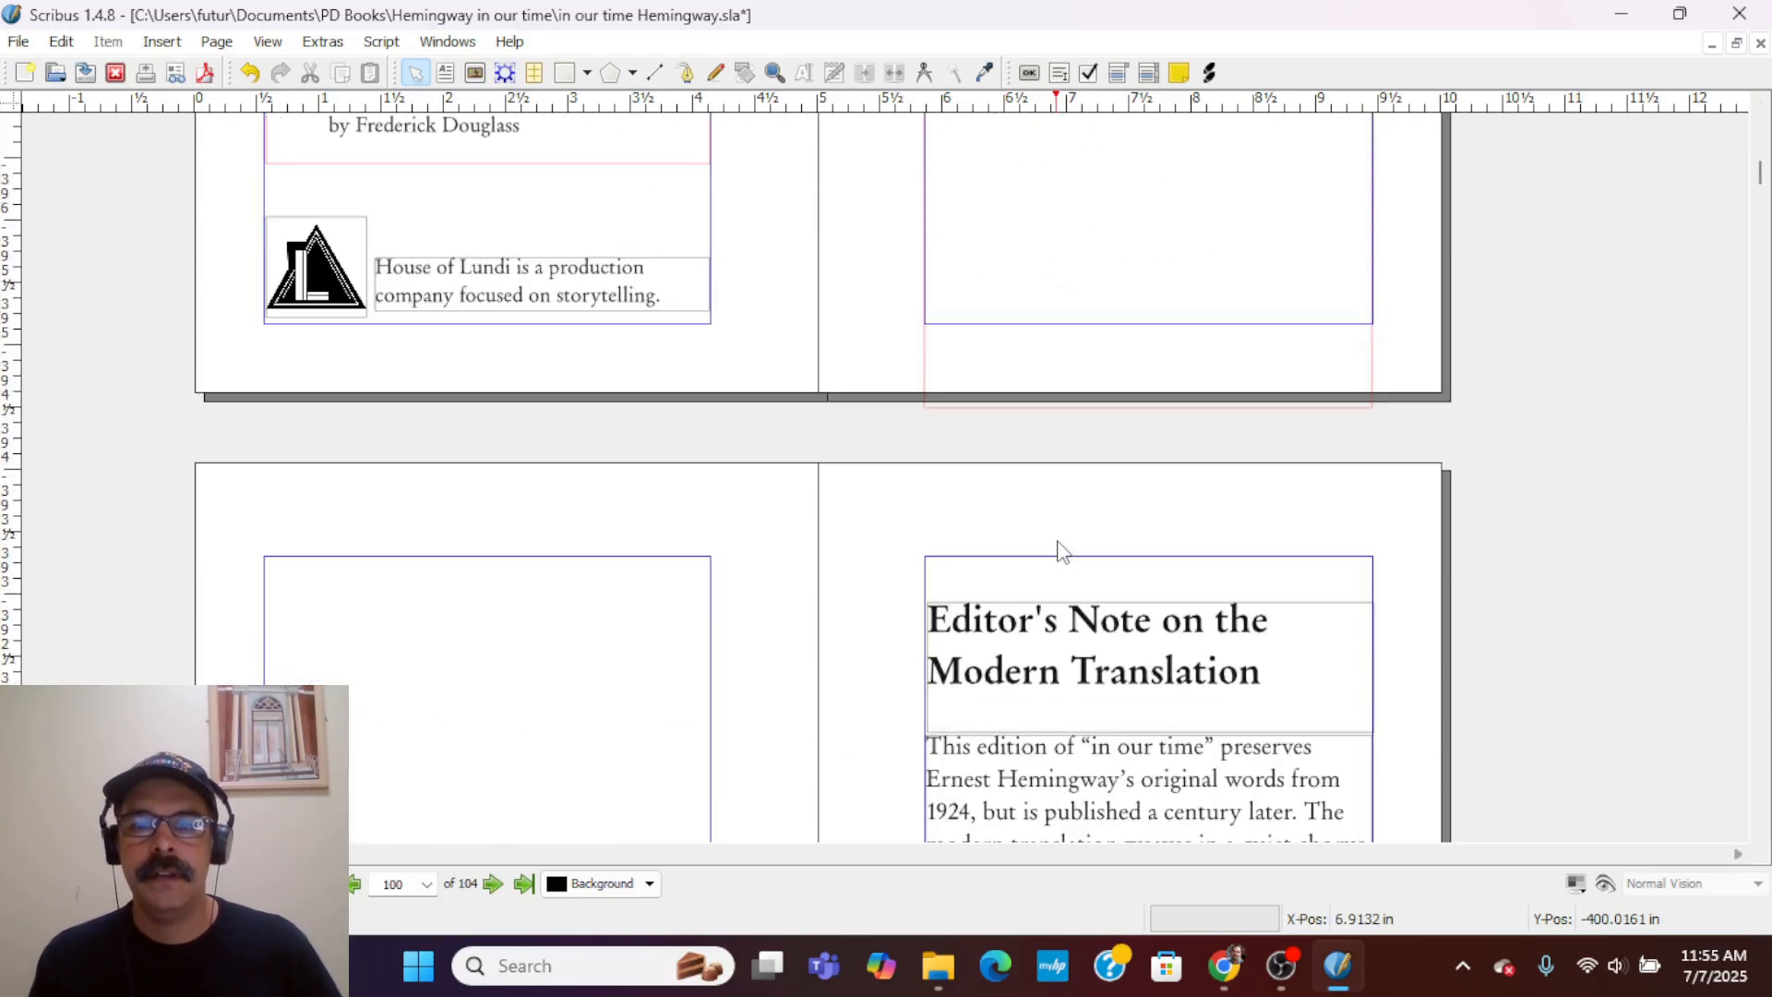
scroll(1062, 552, down, 1)
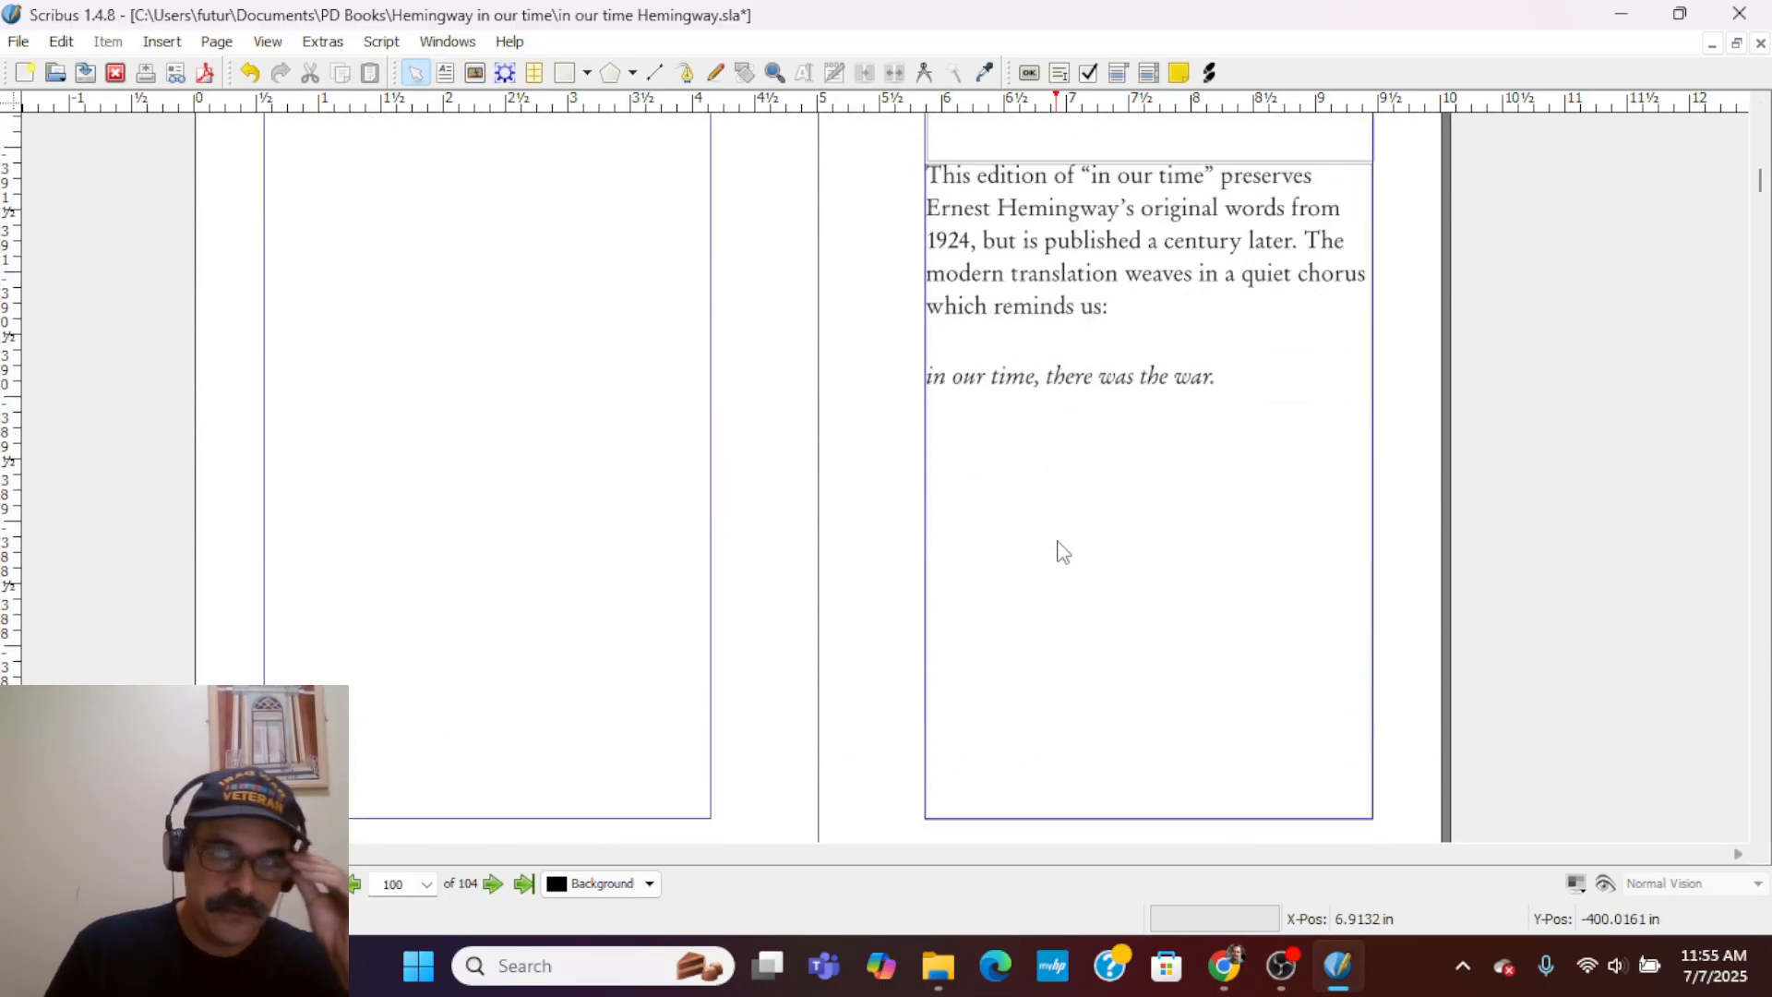
scroll(1061, 552, down, 15)
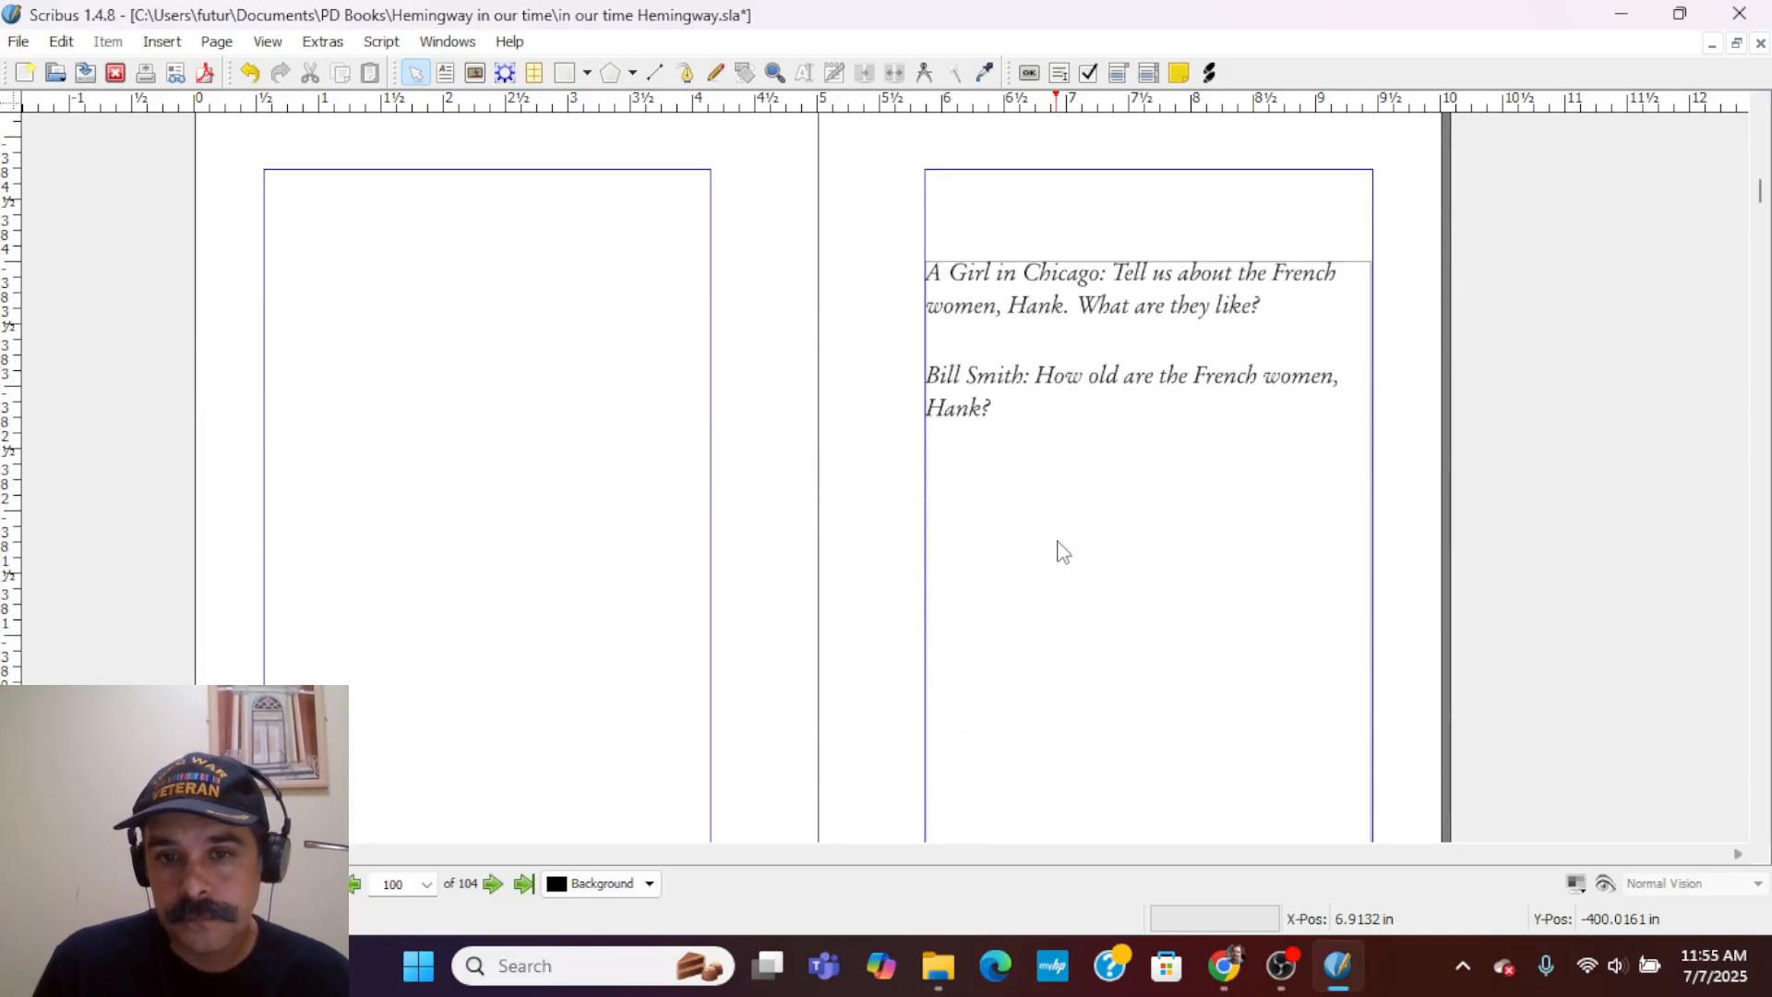
scroll(1061, 552, up, 20)
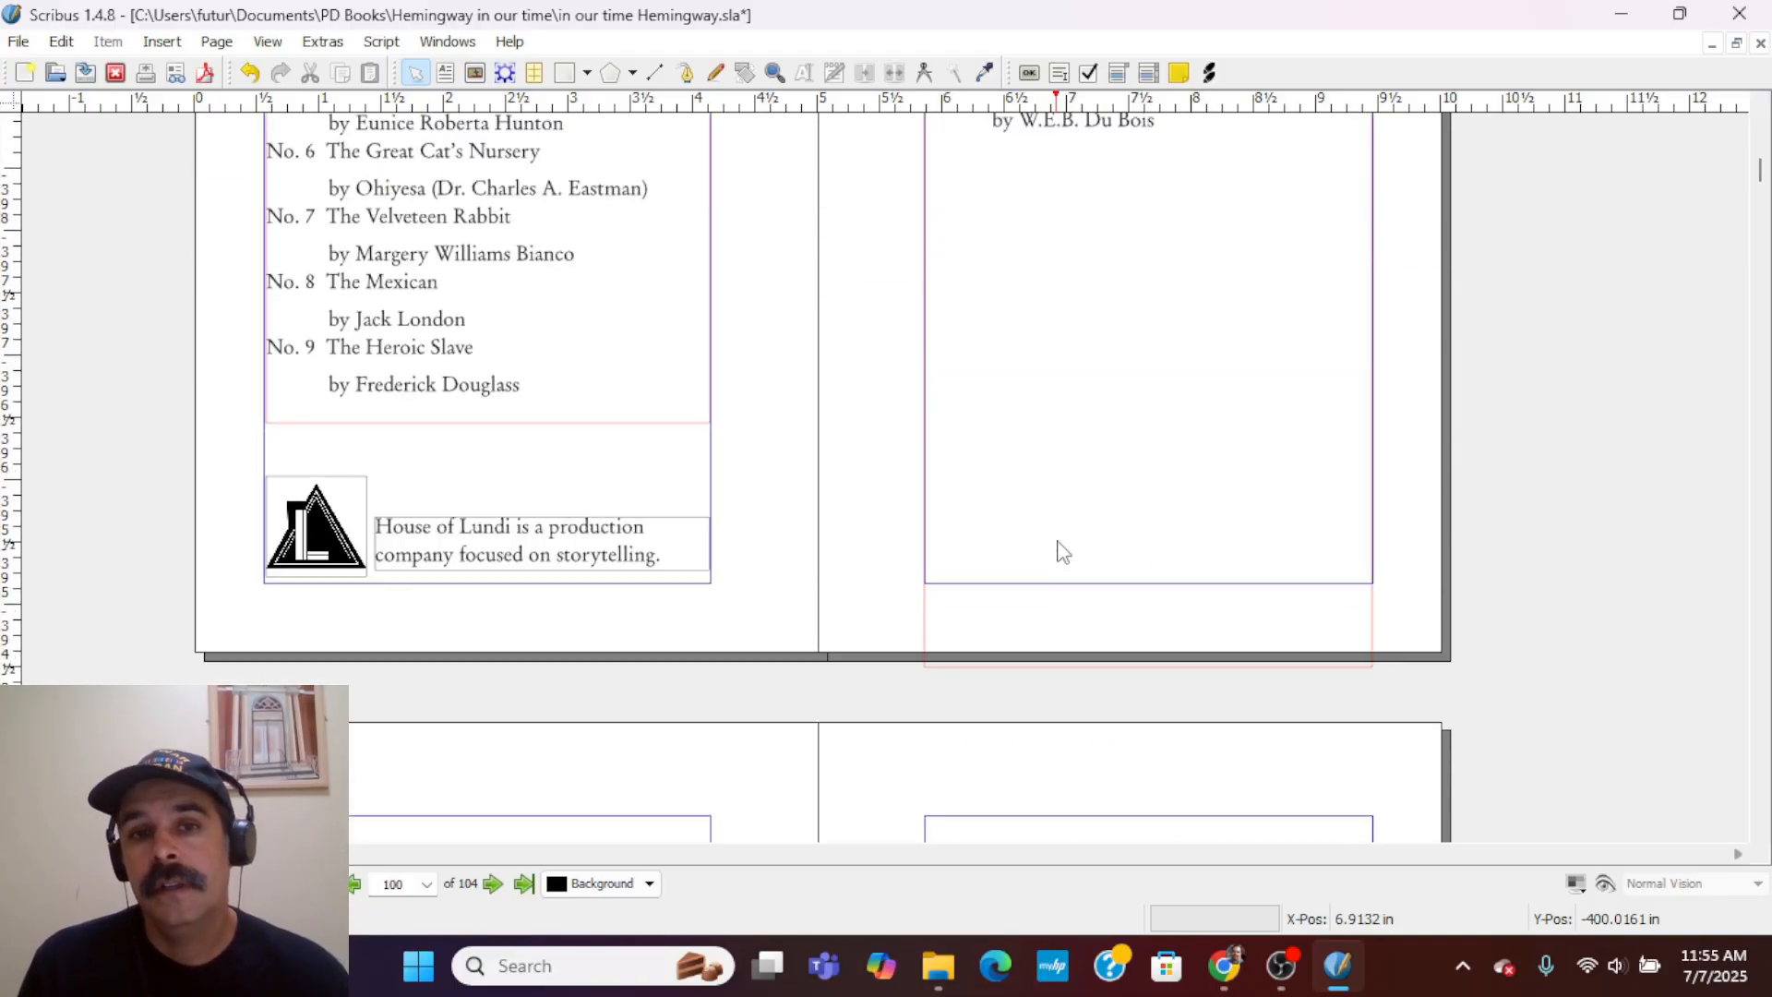
scroll(1061, 552, up, 20)
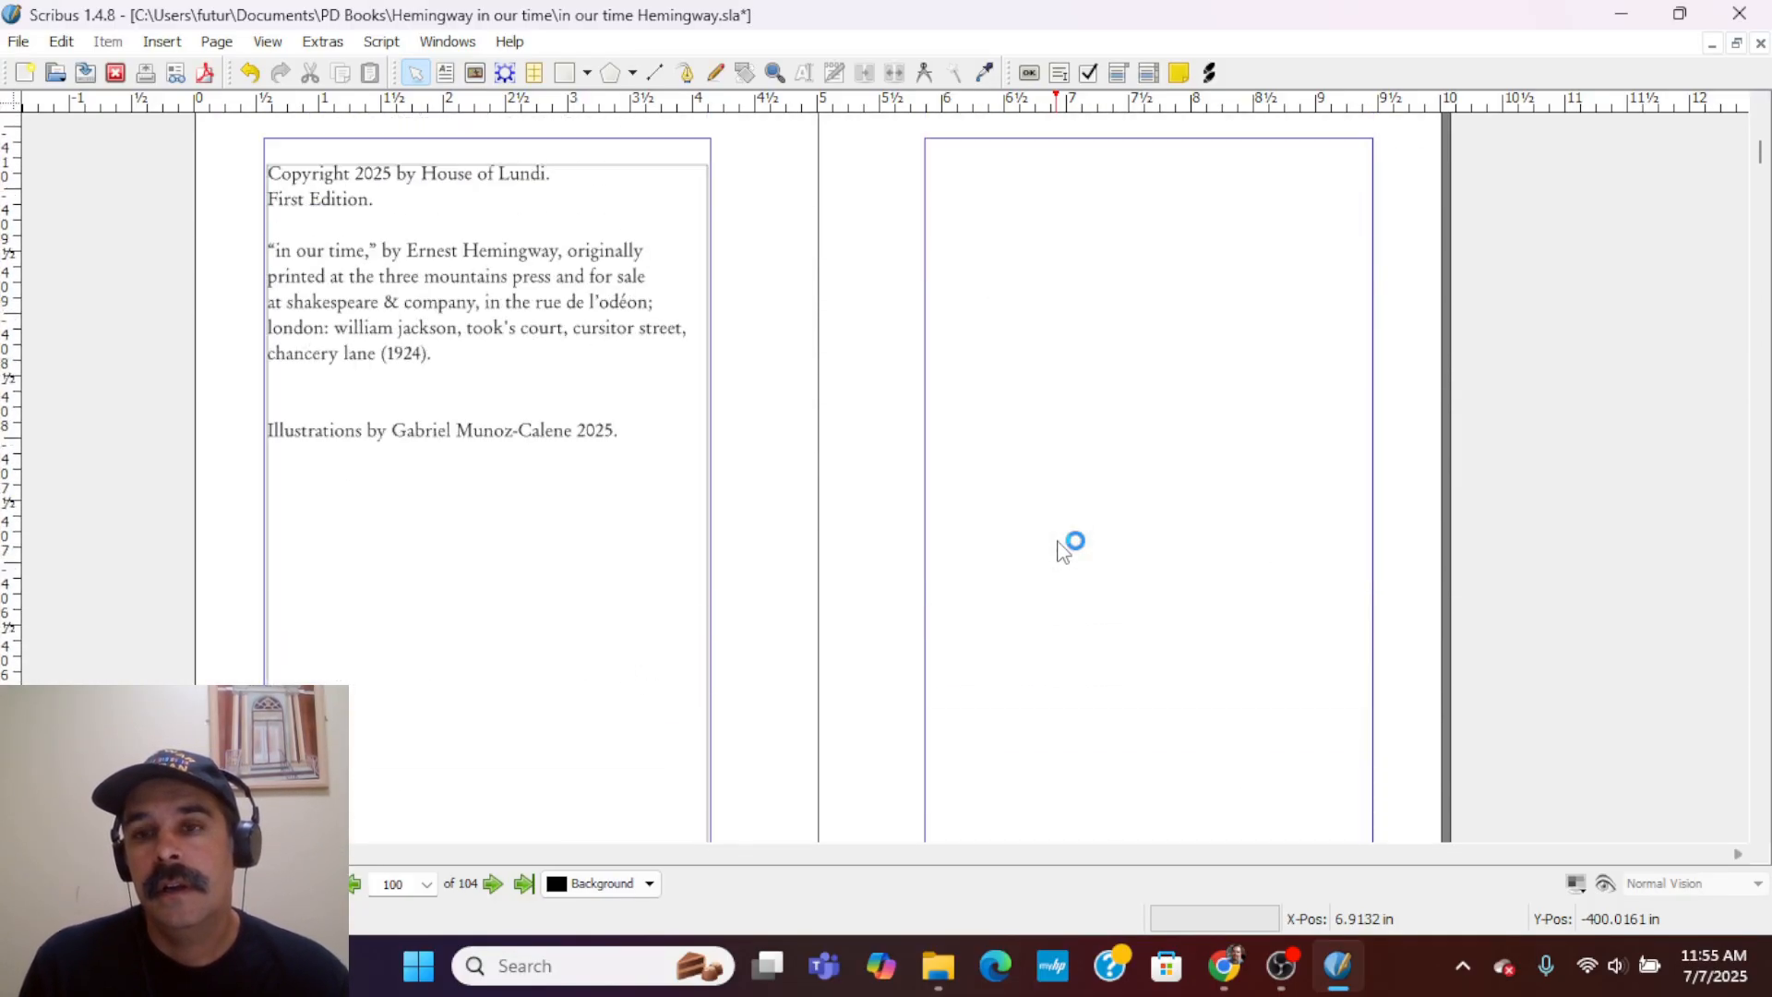
scroll(1061, 552, up, 20)
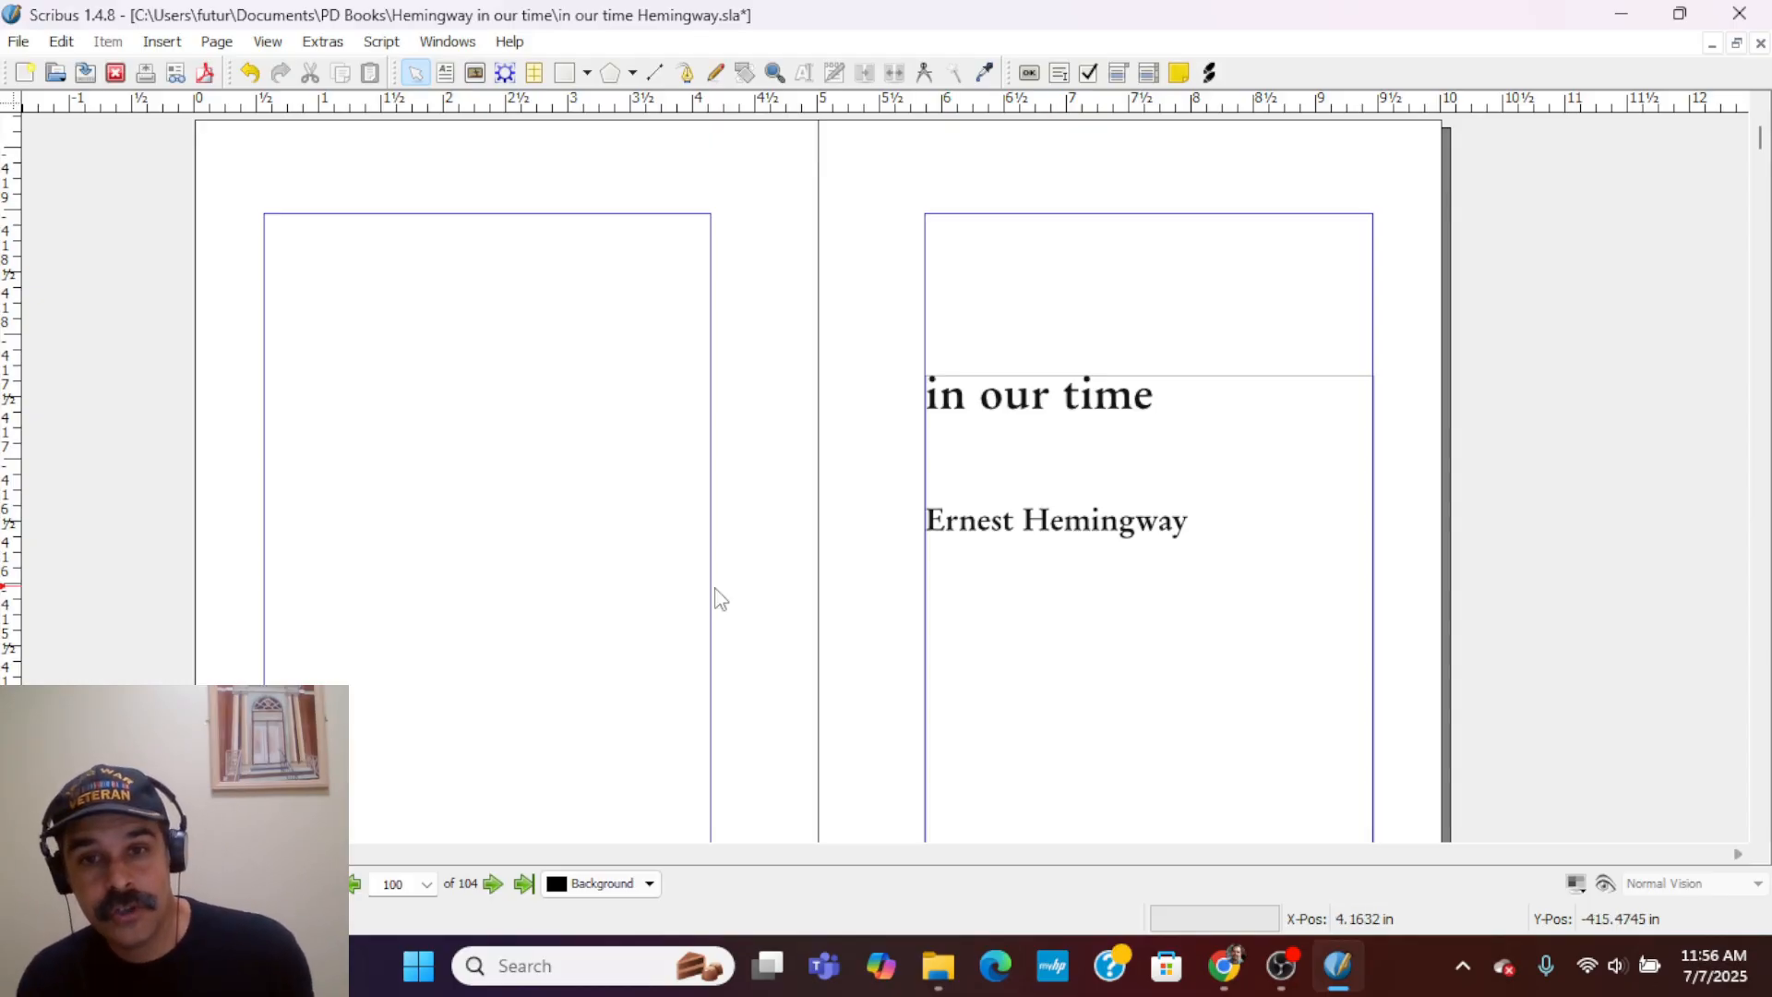
- Look from the title page through the front matter to the 1924 cover reproduction facing the in our time half title
scroll(717, 596, down, 15)
scroll(730, 582, down, 15)
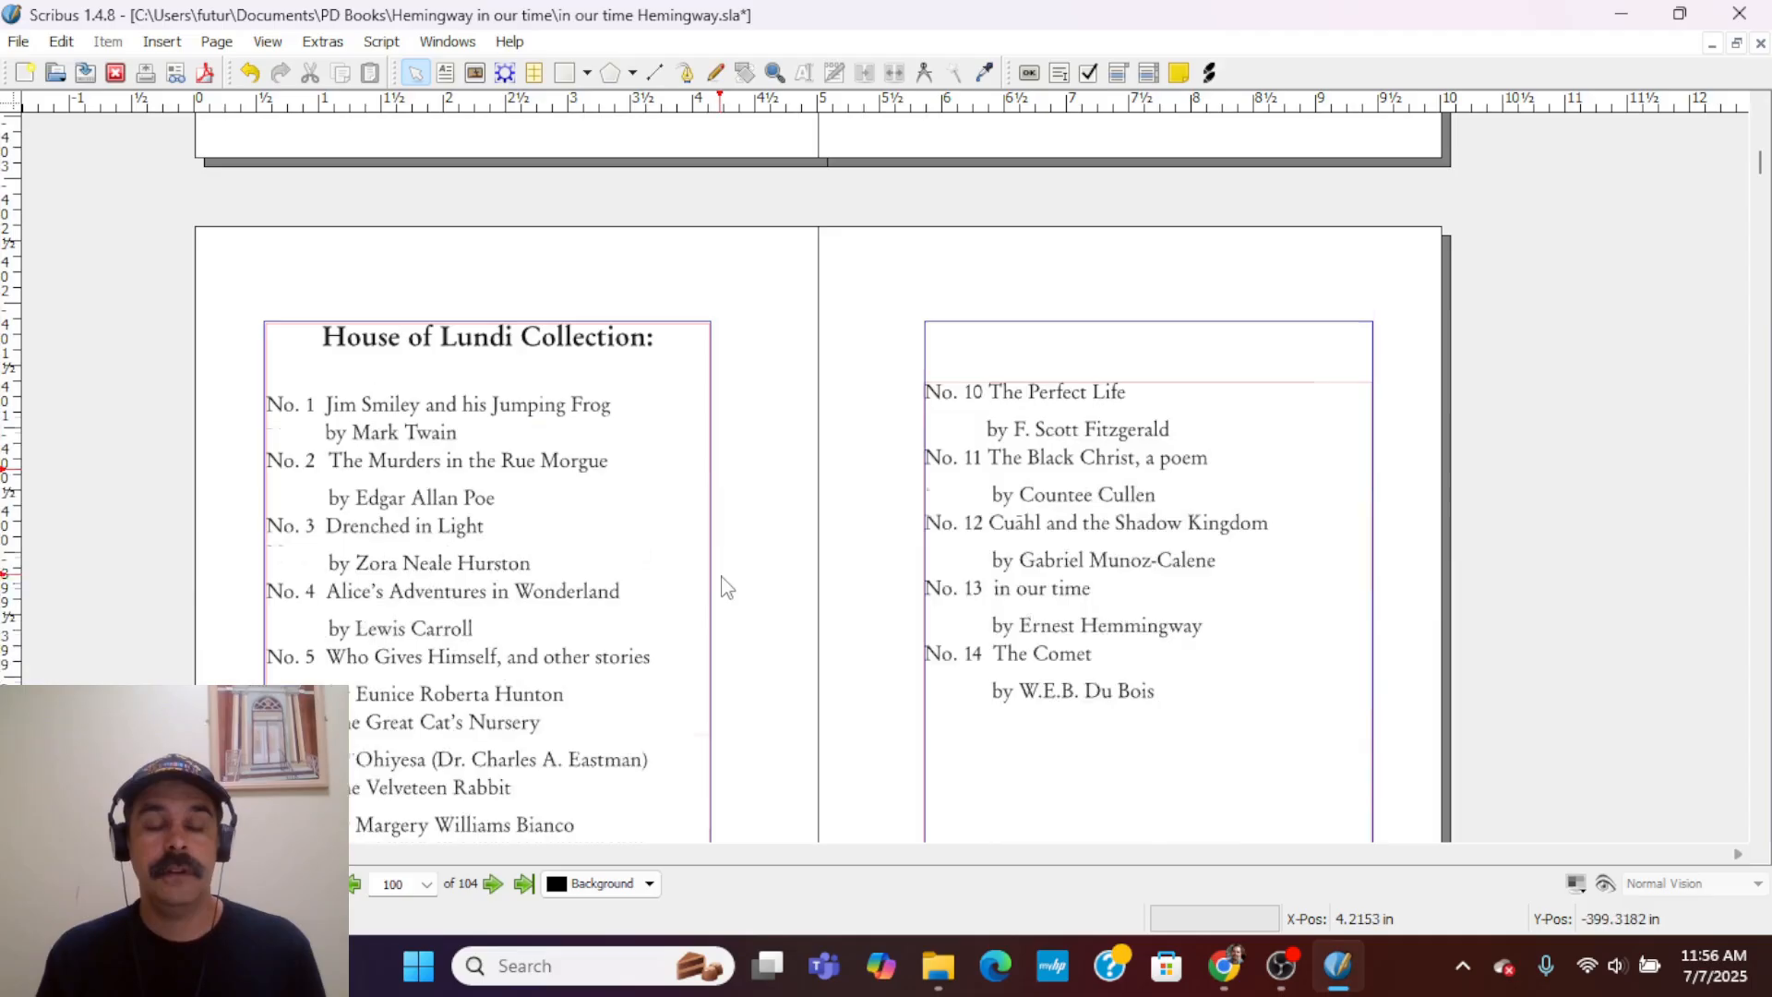
scroll(722, 586, down, 15)
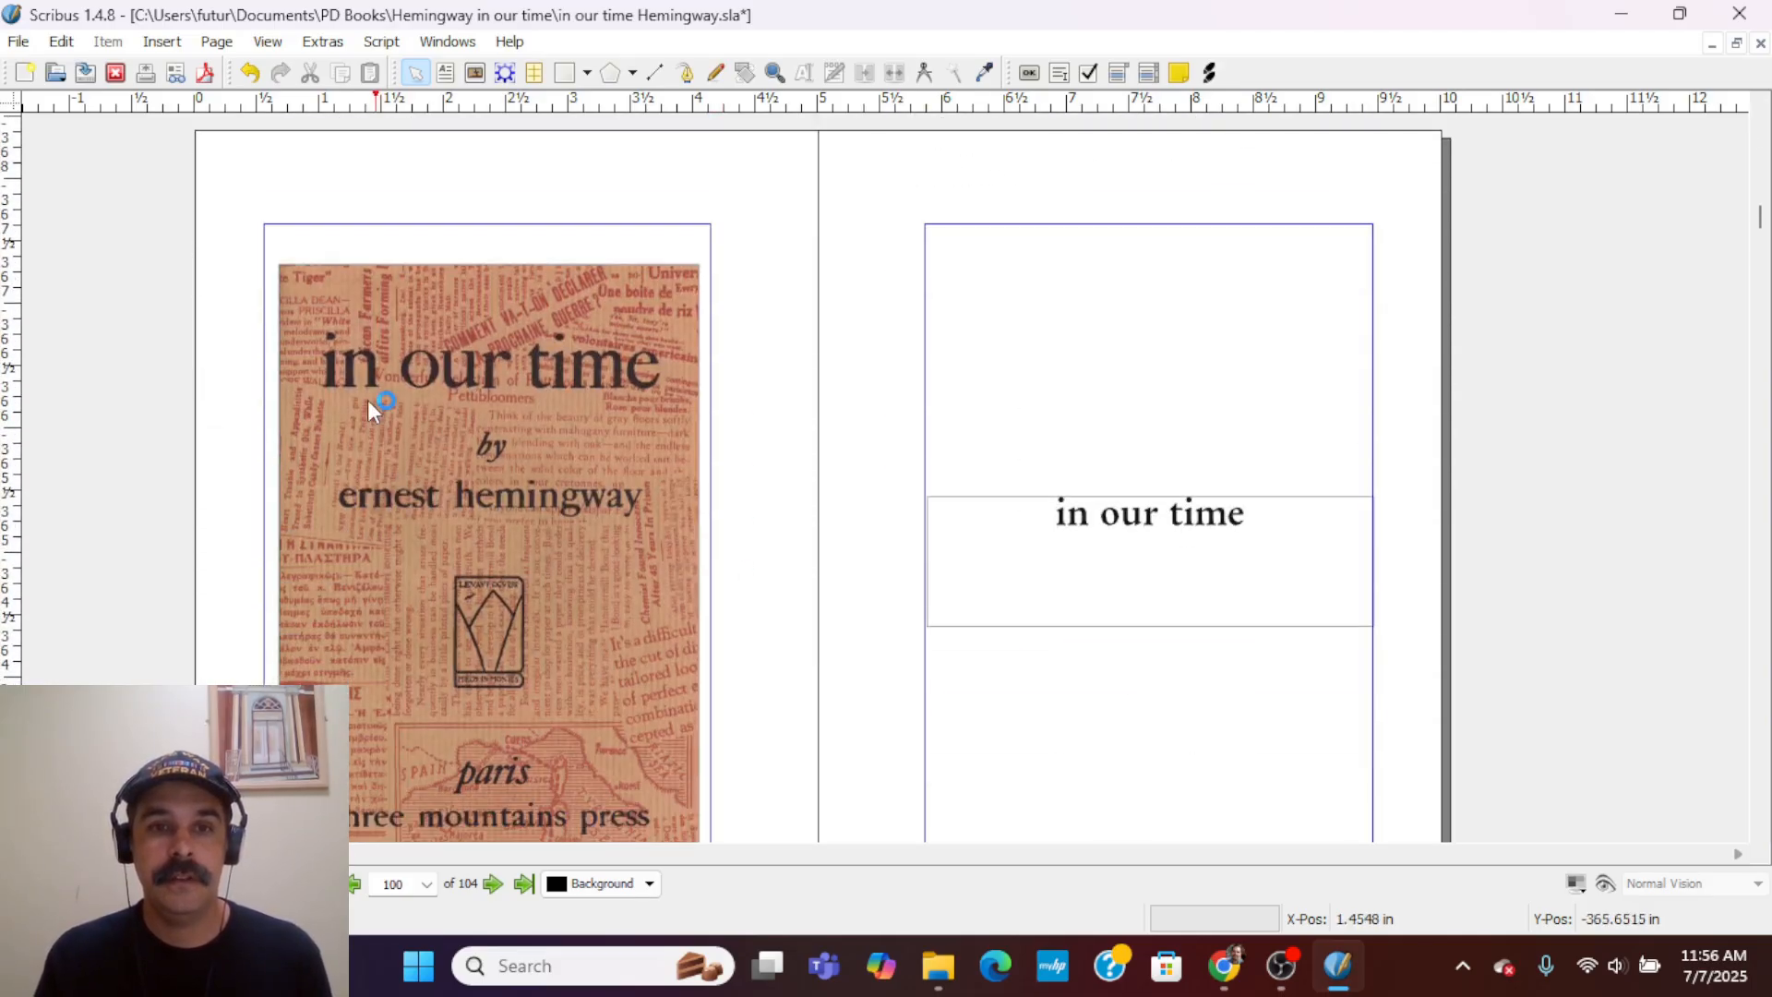
scroll(489, 526, down, 3)
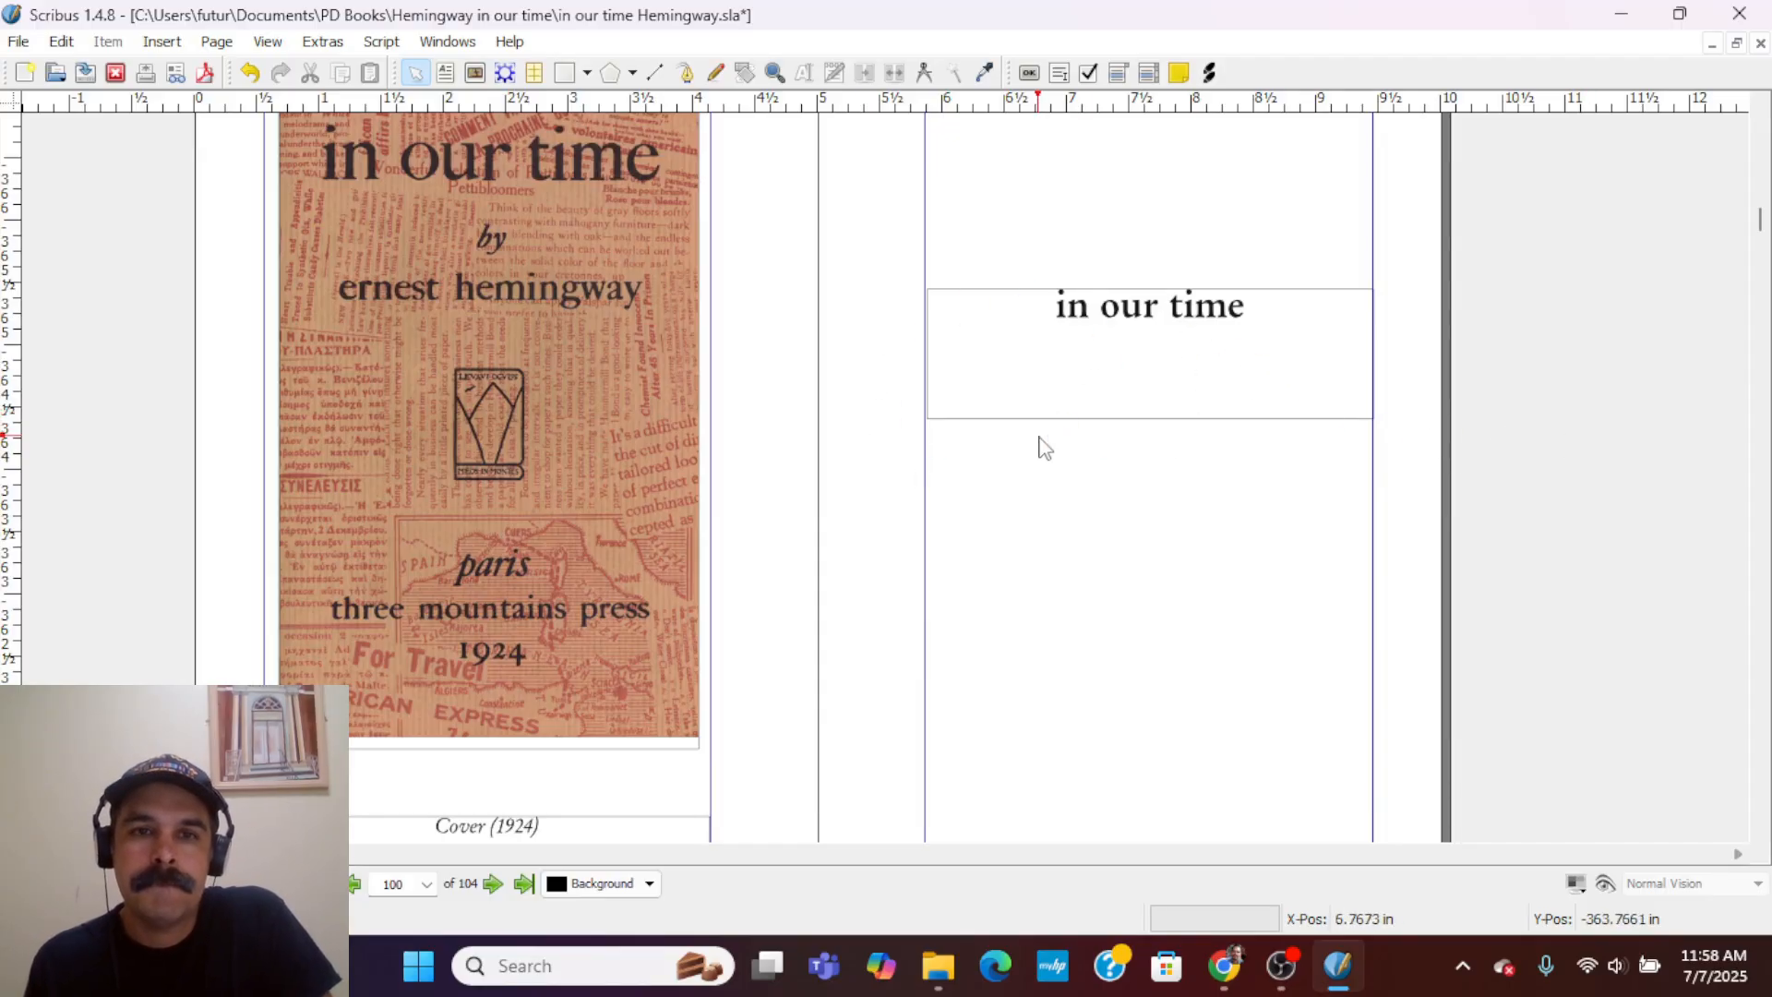
- Examine chapter One on pages 1 and 2, selecting the text frame on each page to review the added italic lines
scroll(1041, 439, down, 10)
scroll(1040, 440, down, 15)
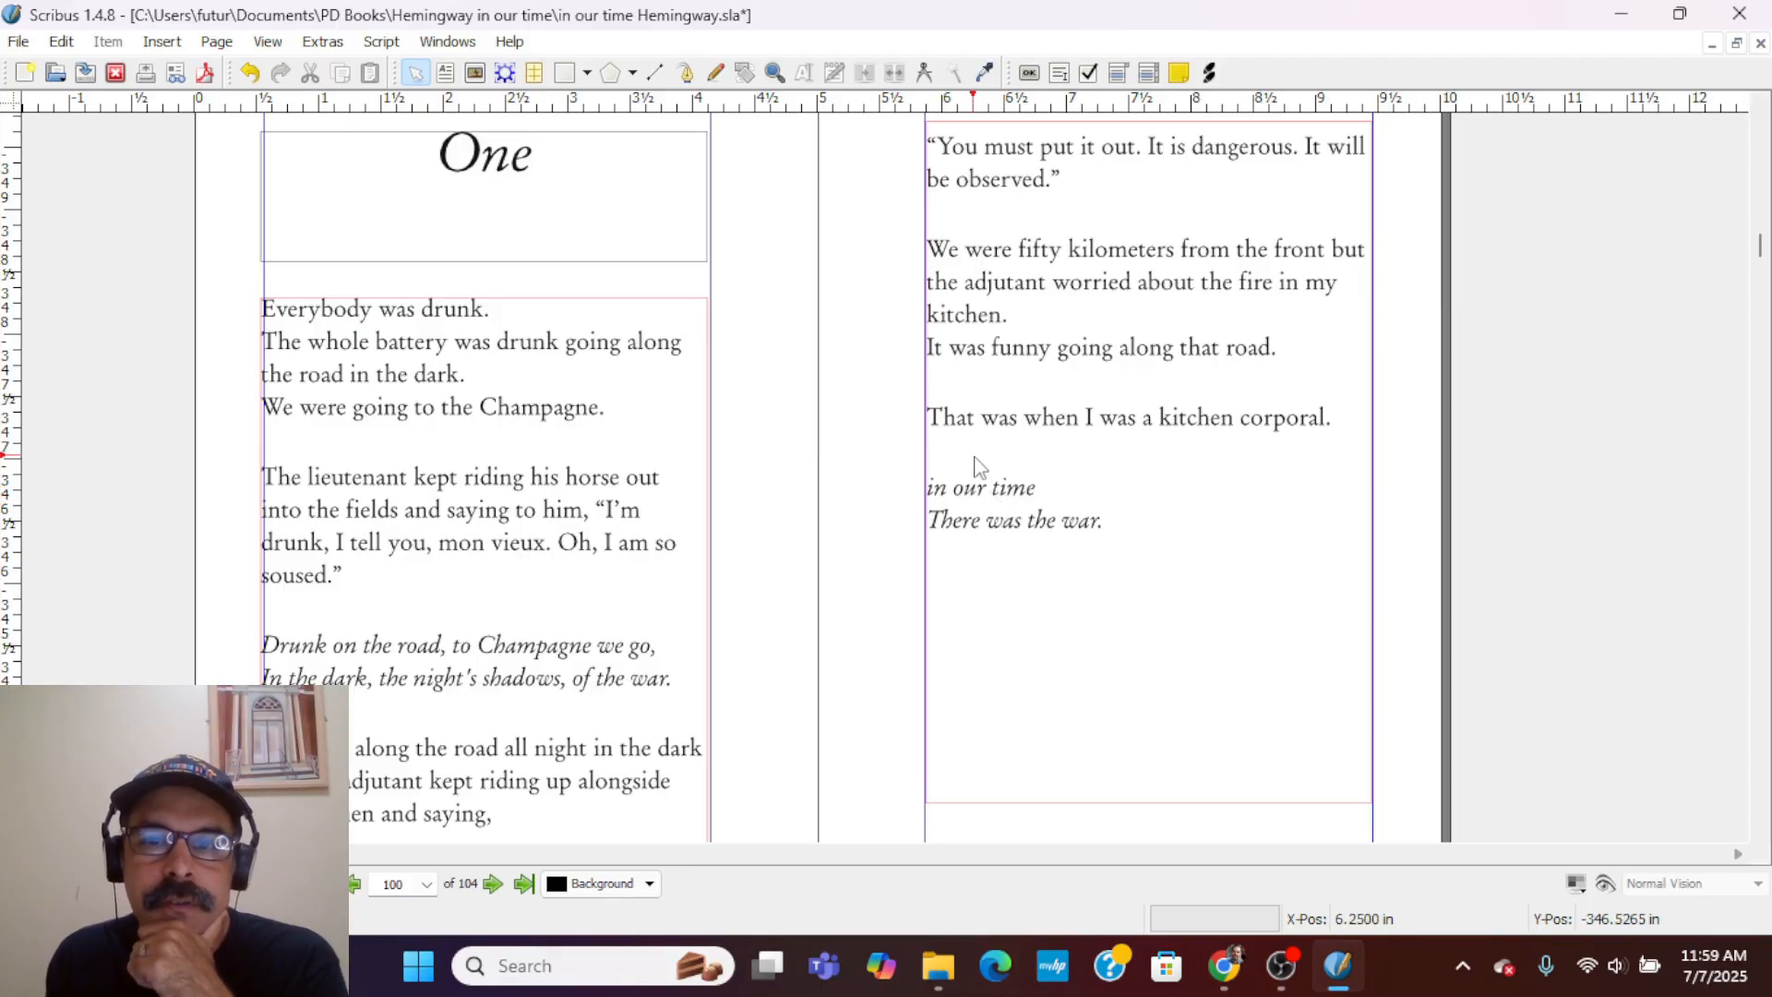
scroll(1043, 475, down, 3)
click(461, 508)
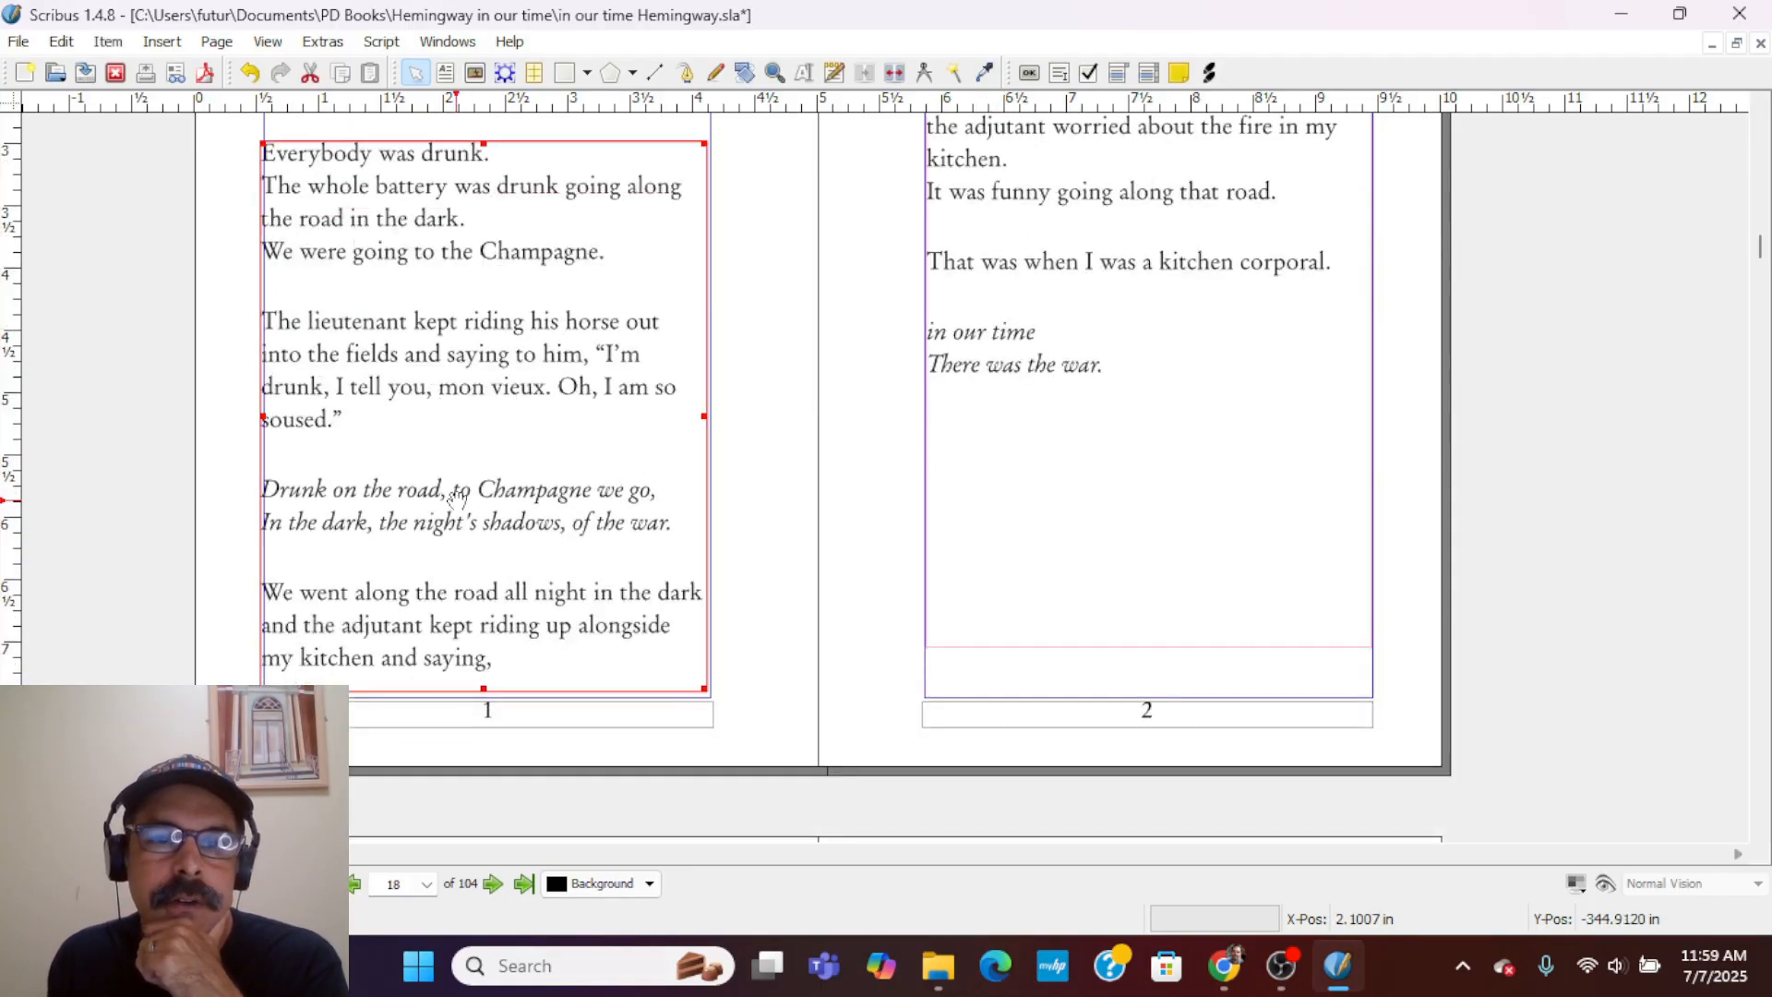
click(1005, 349)
scroll(878, 528, up, 4)
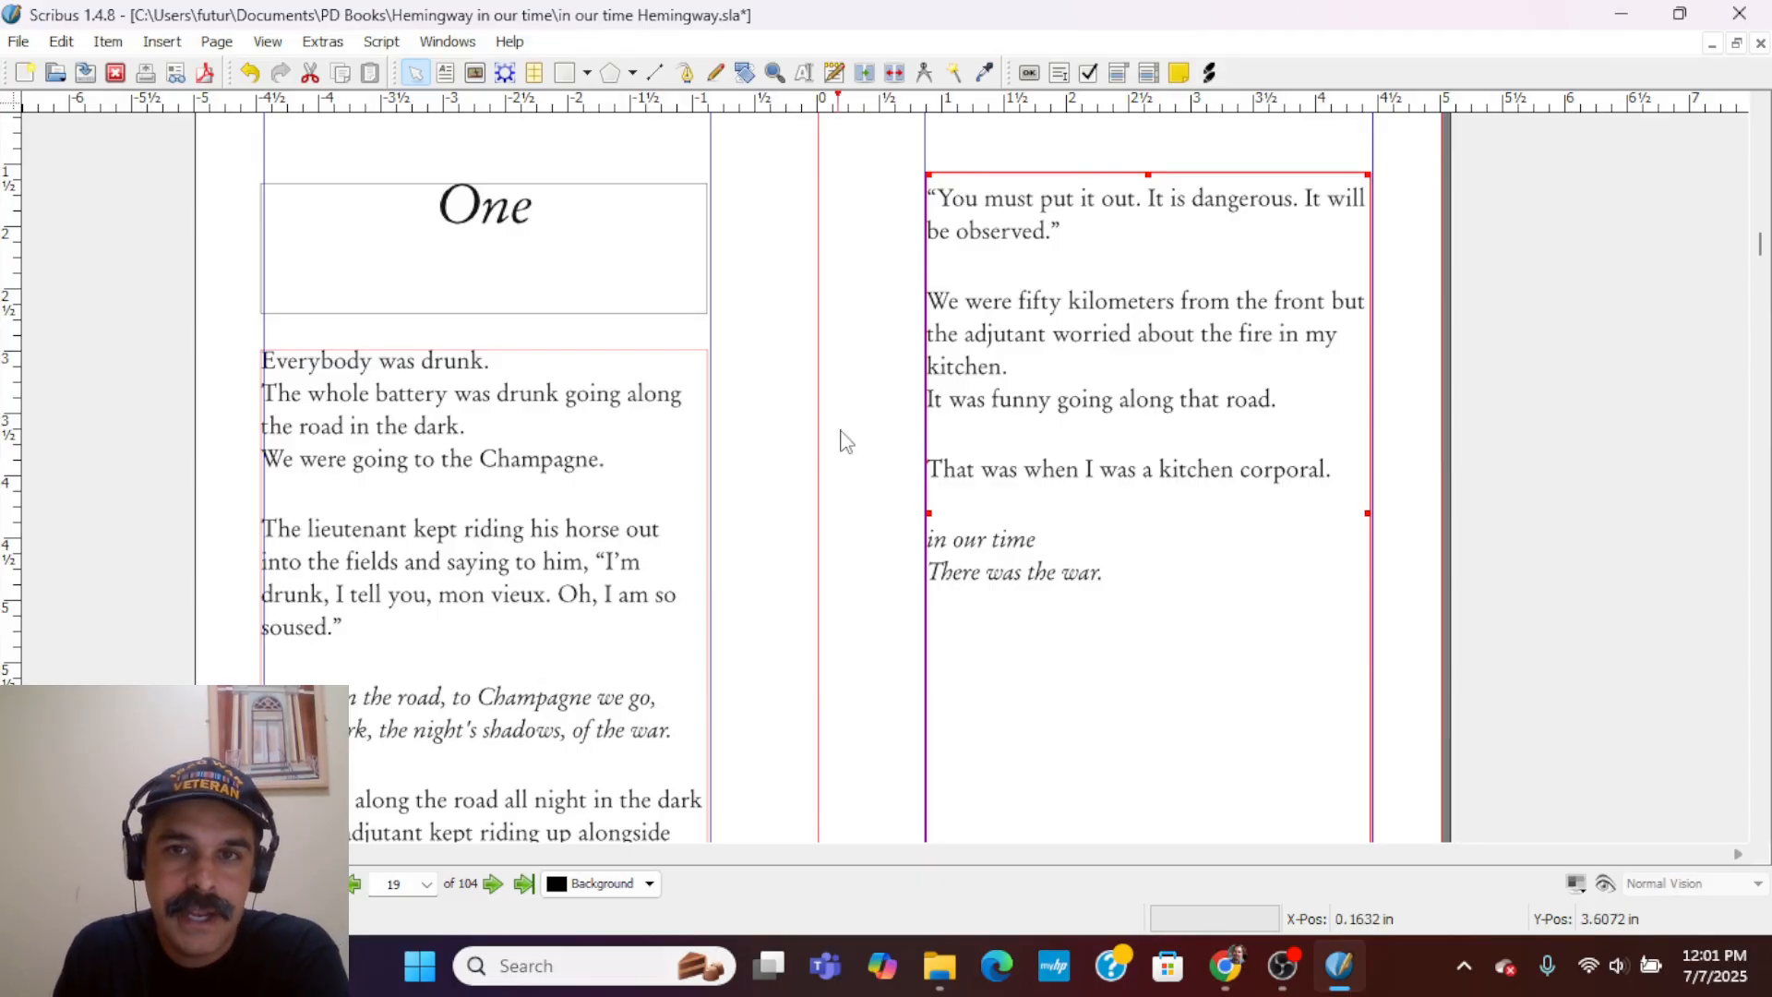
- Look through chapter Two's text on pages 5 and 6 and the framed portrait illustration marked II on the preceding spread
scroll(839, 443, down, 10)
scroll(841, 441, down, 12)
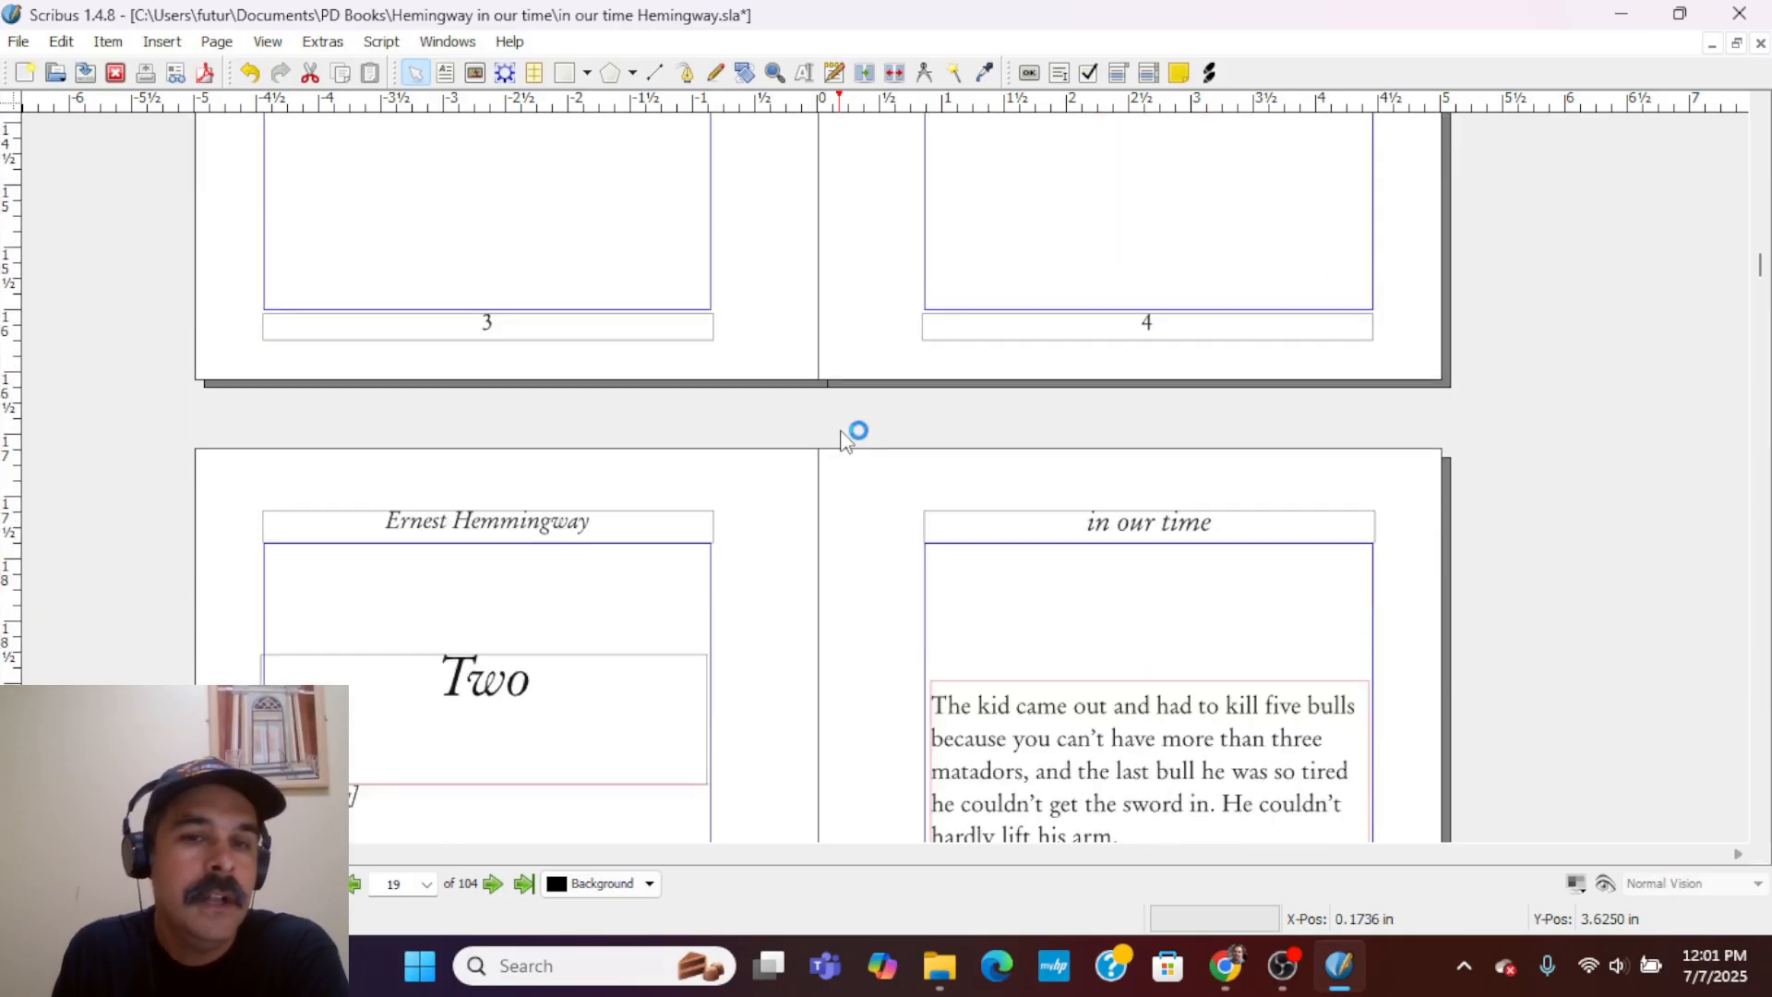
scroll(842, 441, down, 4)
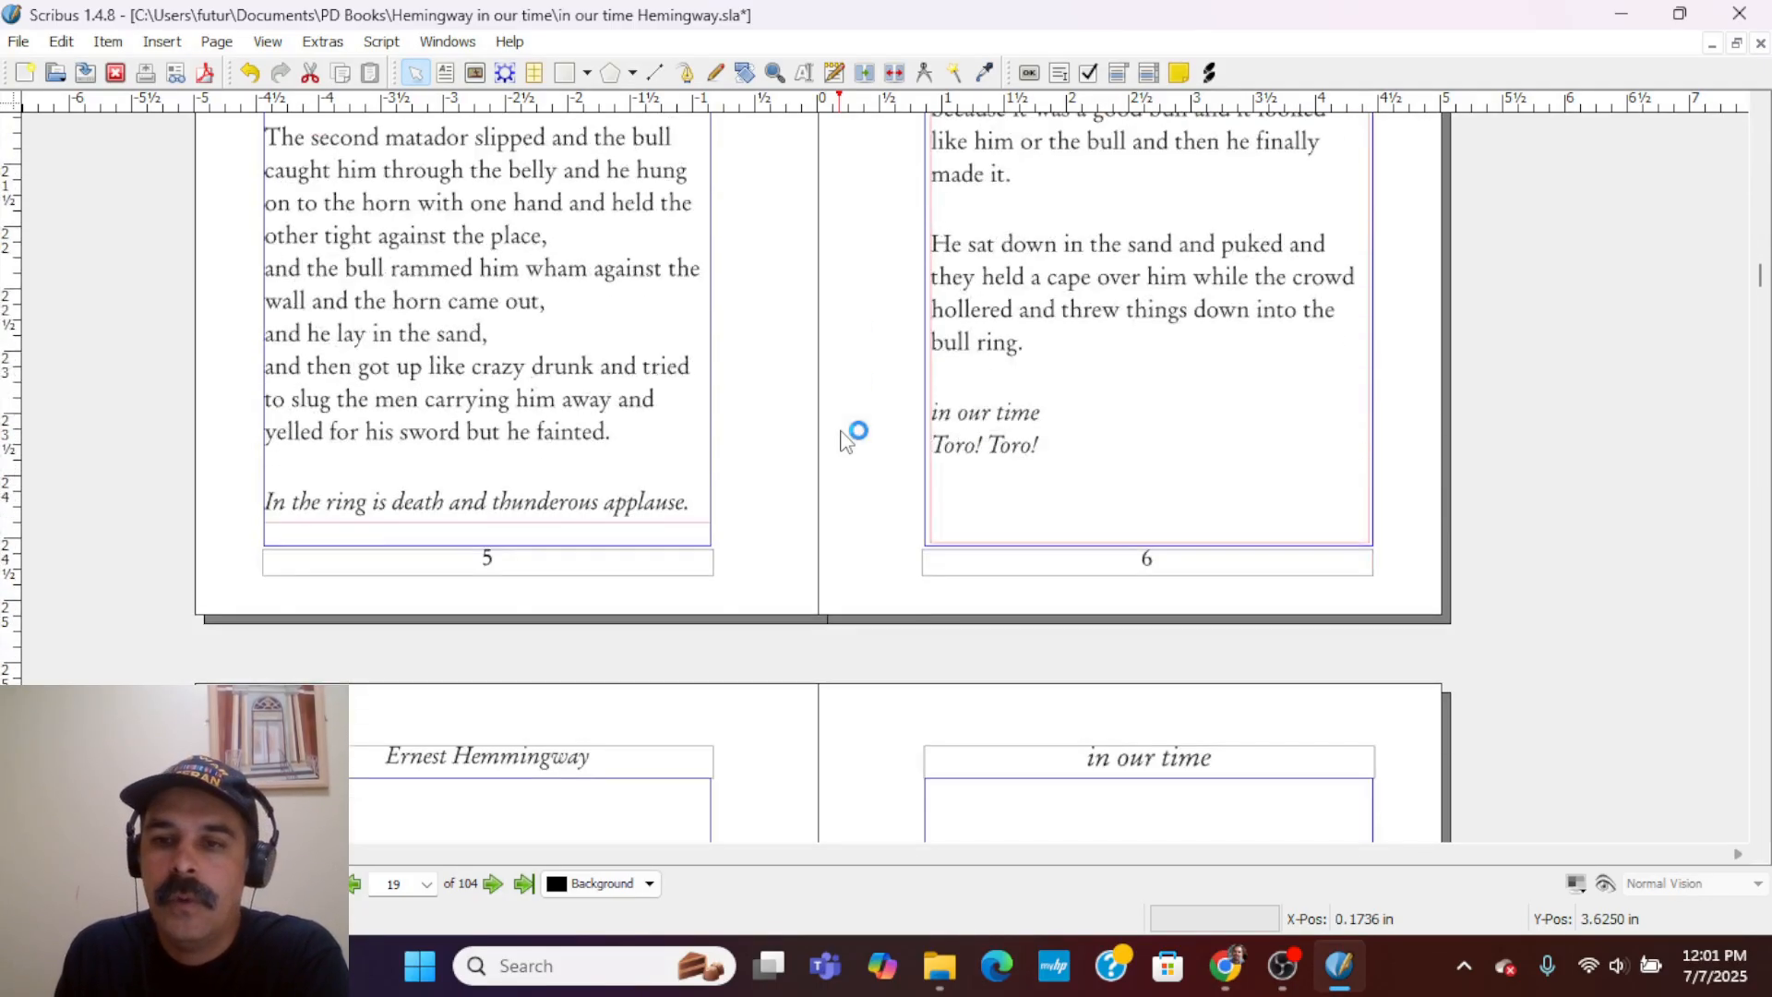
scroll(841, 441, up, 11)
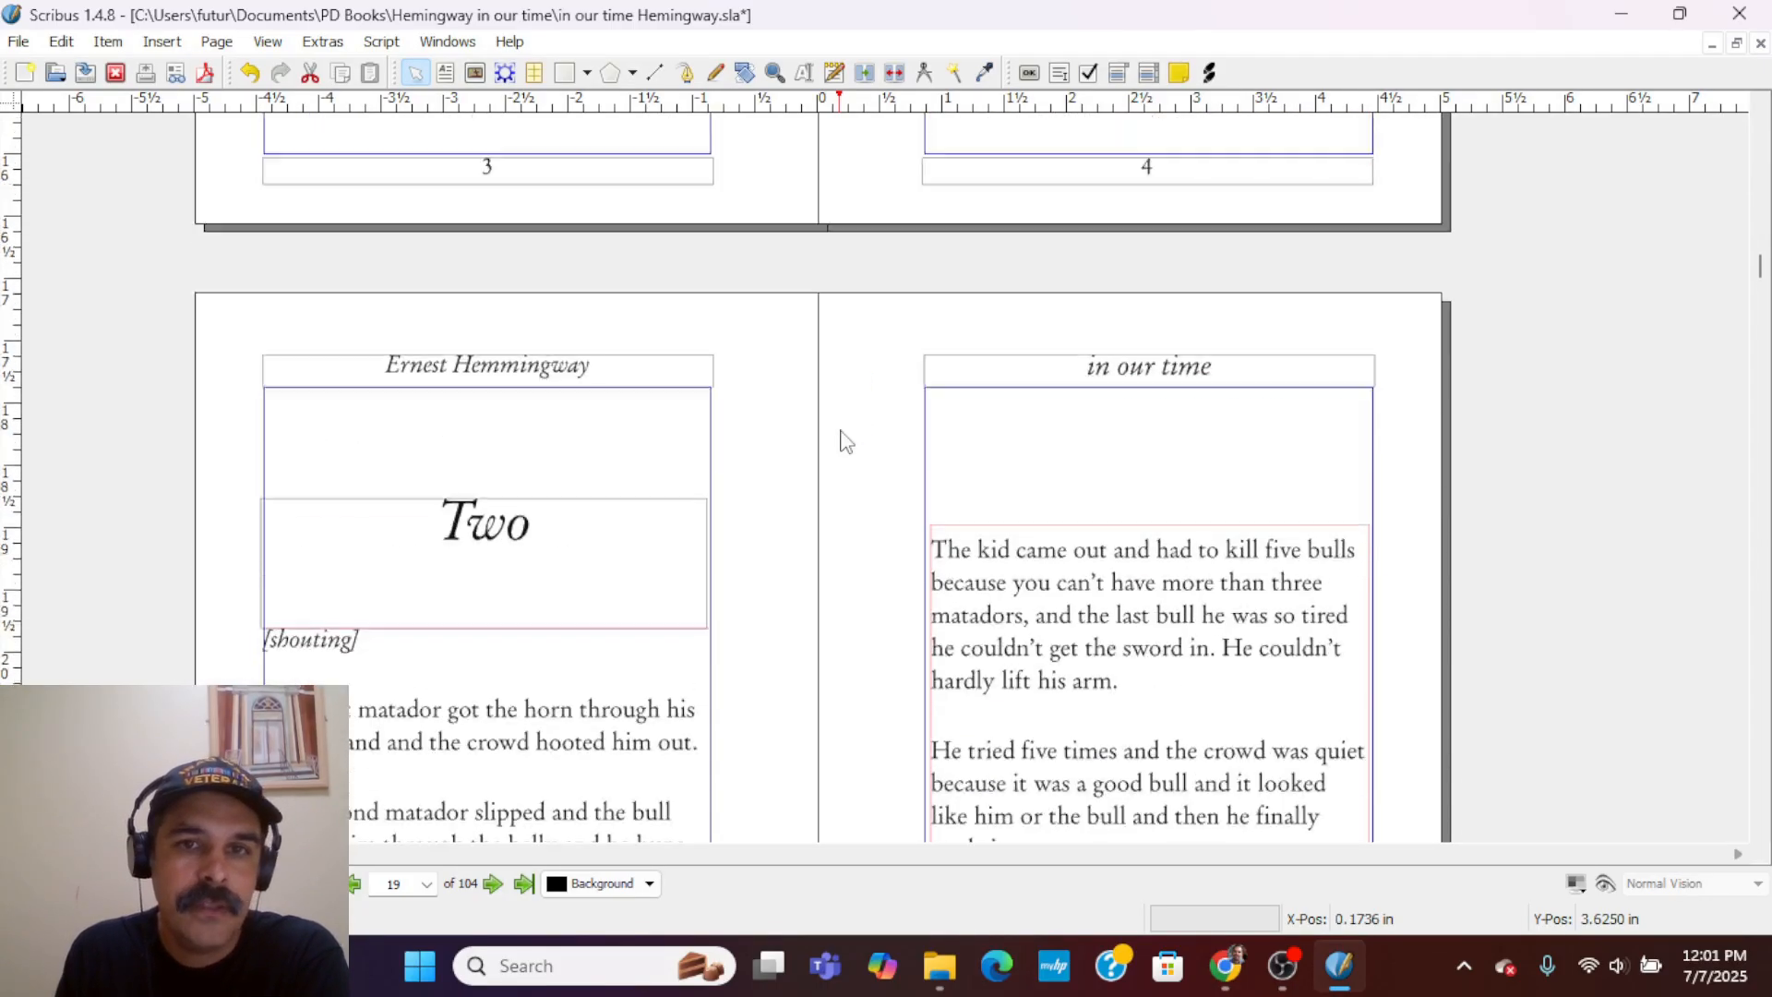
scroll(842, 442, up, 3)
scroll(842, 441, down, 8)
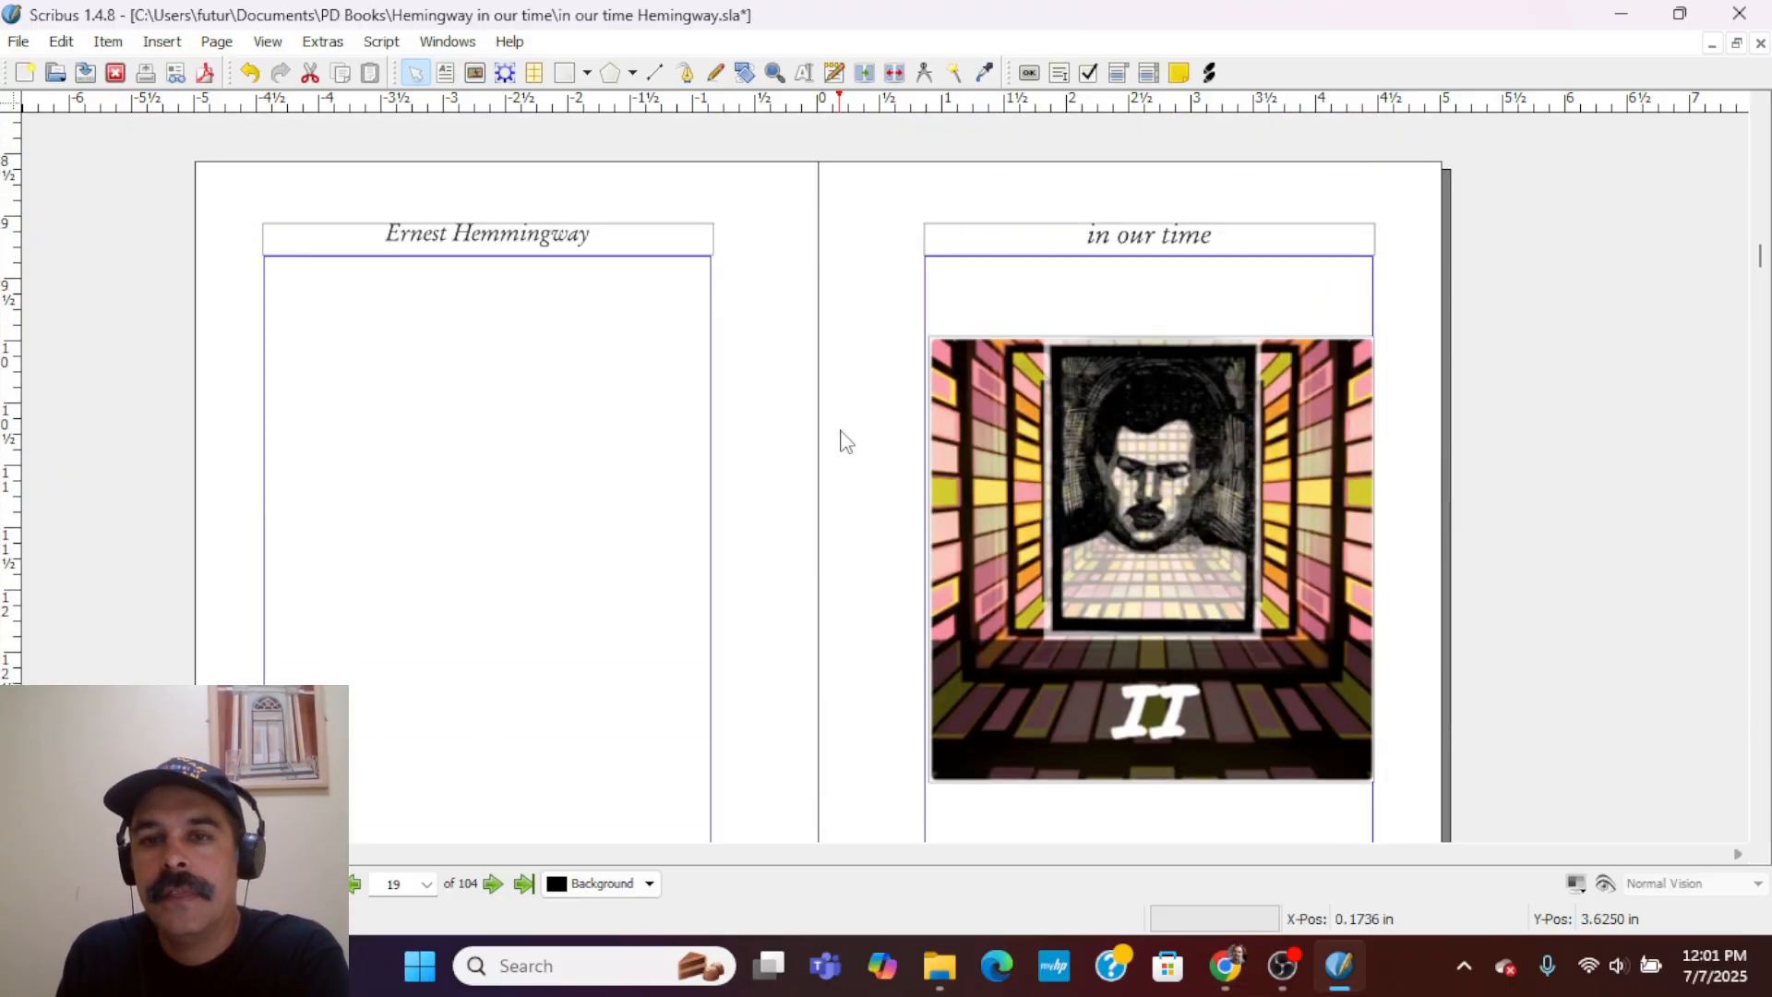